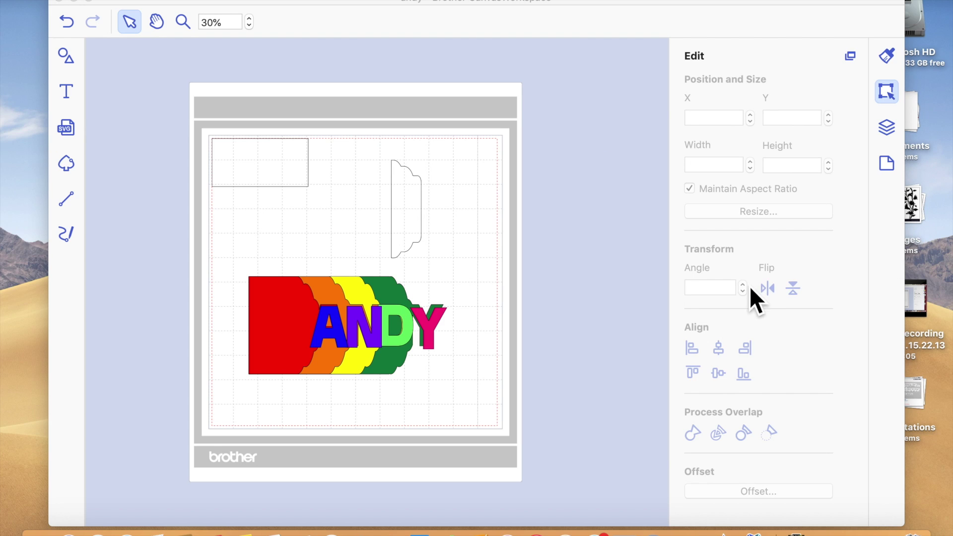
Step: Pull two coloured layers off the existing layered name design, and delete every shape from the mat
{"action": "left_click", "coordinate": [342, 351]}
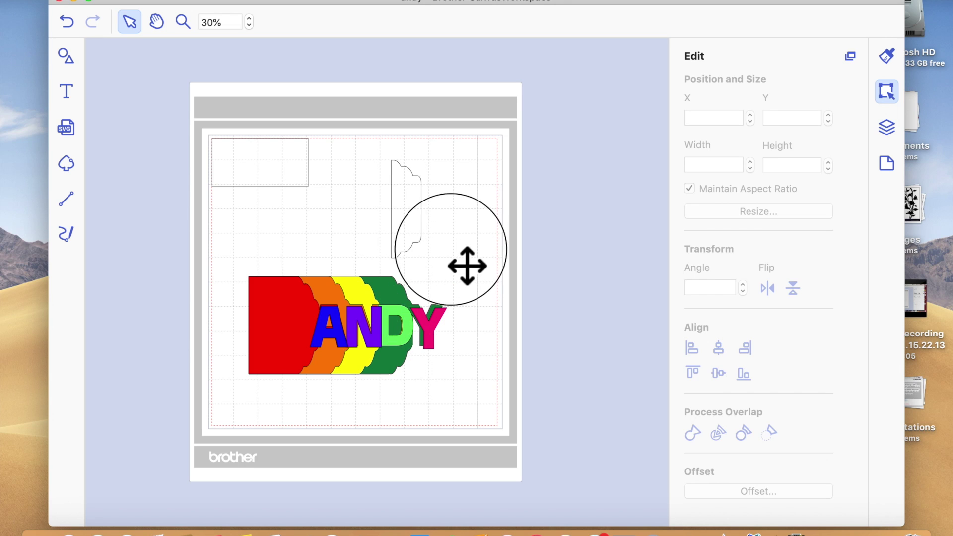
{"action": "left_click_drag", "start_coordinate": [333, 350], "coordinate": [355, 245]}
{"action": "mouse_move", "coordinate": [270, 362]}
{"action": "left_mouse_down"}
{"action": "mouse_move", "coordinate": [389, 302]}
{"action": "mouse_move", "coordinate": [327, 354]}
{"action": "mouse_move", "coordinate": [278, 357]}
{"action": "mouse_move", "coordinate": [239, 379]}
{"action": "mouse_move", "coordinate": [242, 366]}
{"action": "mouse_move", "coordinate": [312, 341]}
{"action": "mouse_move", "coordinate": [284, 368]}
{"action": "left_mouse_up"}
{"action": "mouse_move", "coordinate": [482, 420]}
{"action": "left_mouse_down"}
{"action": "mouse_move", "coordinate": [236, 203]}
{"action": "mouse_move", "coordinate": [203, 147]}
{"action": "left_mouse_up"}
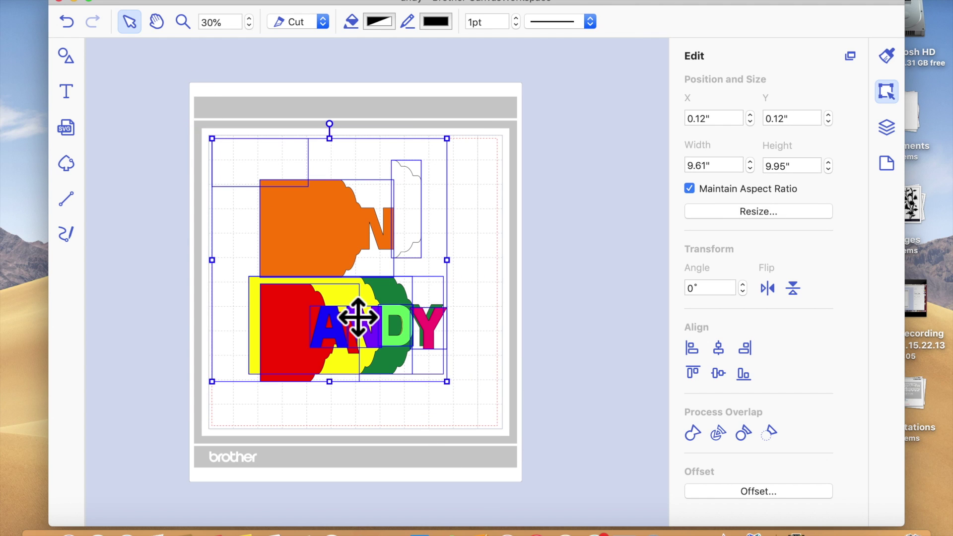
{"action": "key", "text": "Delete"}
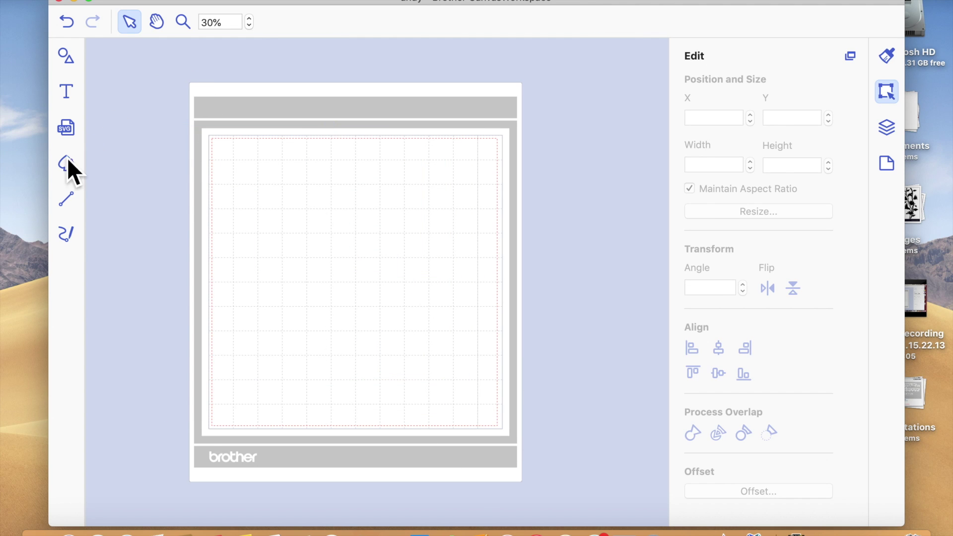
Step: Add a plain square and a wide rounded rectangle to the mat, and widen the program window
{"action": "left_click", "coordinate": [72, 63]}
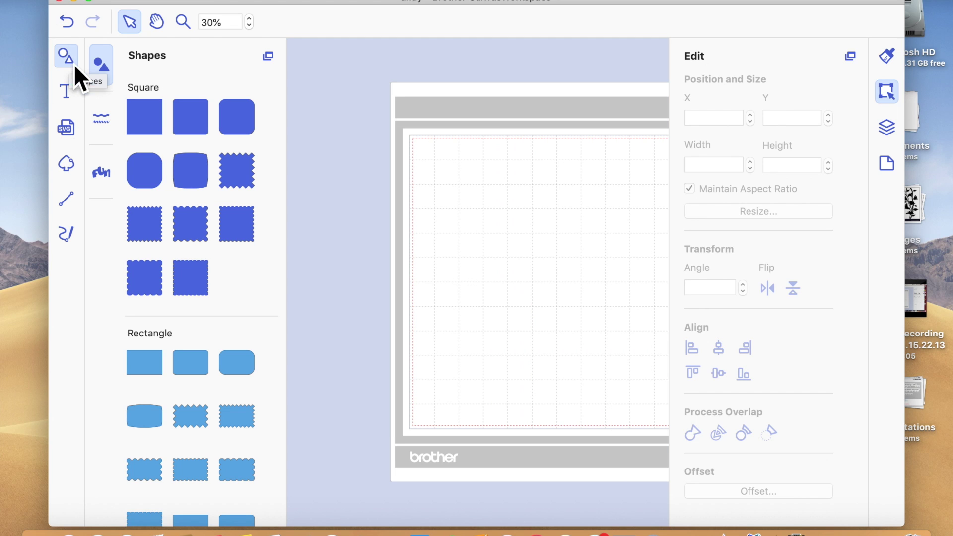
{"action": "left_click_drag", "start_coordinate": [149, 119], "coordinate": [453, 220]}
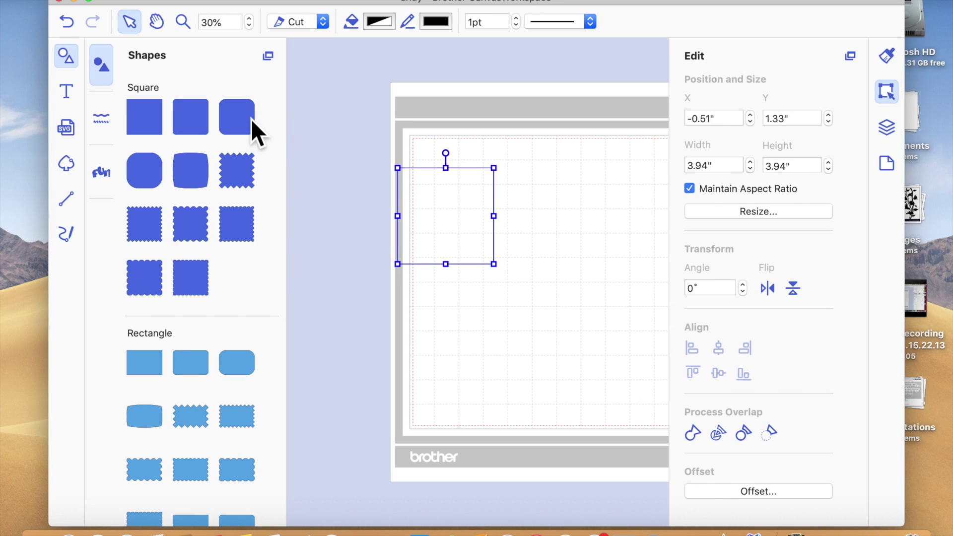
{"action": "scroll", "coordinate": [236, 416], "scroll_direction": "down", "scroll_amount": 5}
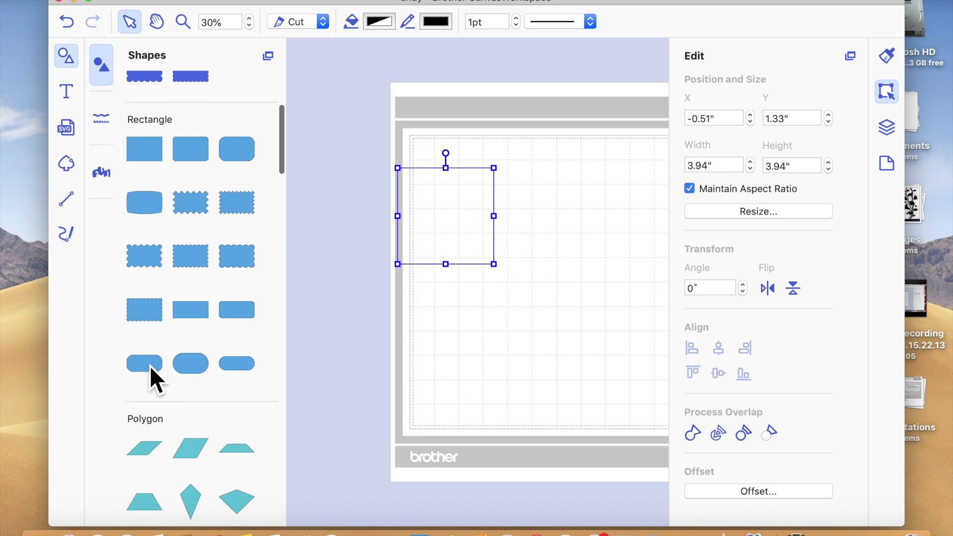
{"action": "left_click", "coordinate": [148, 369]}
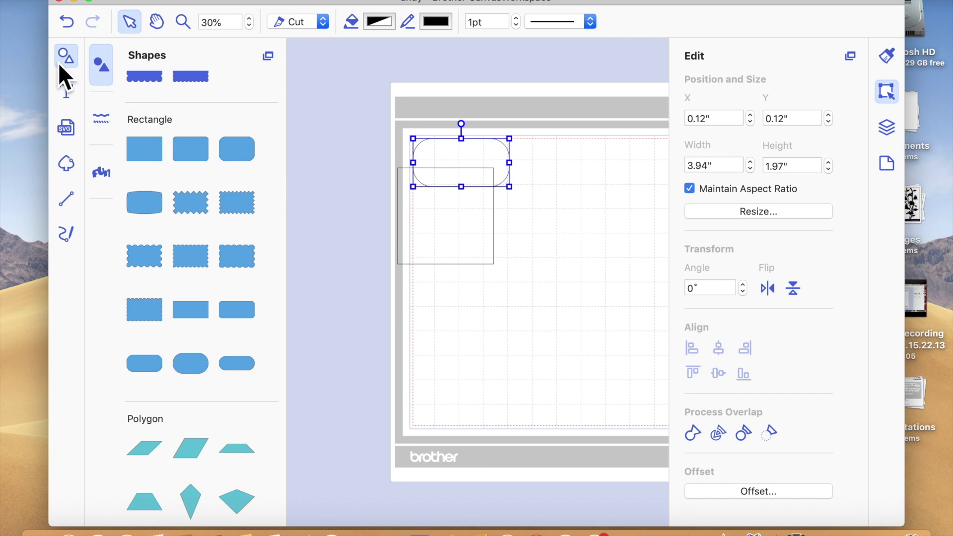
{"action": "left_click", "coordinate": [75, 63]}
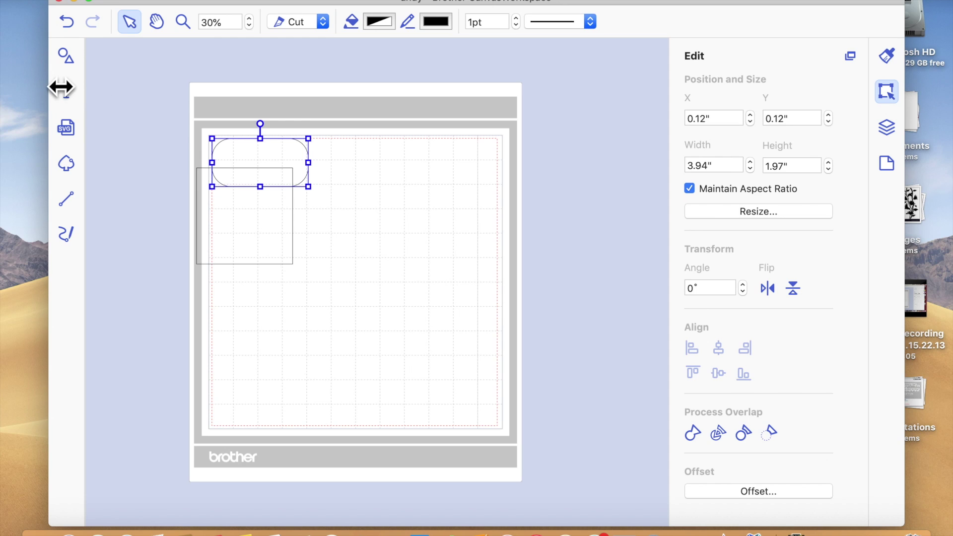
{"action": "left_click_drag", "start_coordinate": [57, 87], "coordinate": [36, 85]}
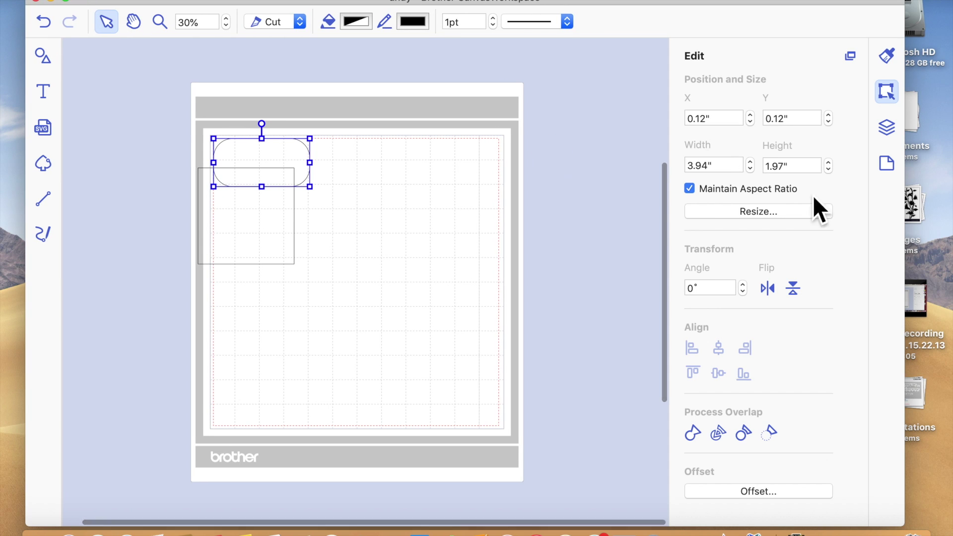
{"action": "left_click_drag", "start_coordinate": [917, 232], "coordinate": [942, 233]}
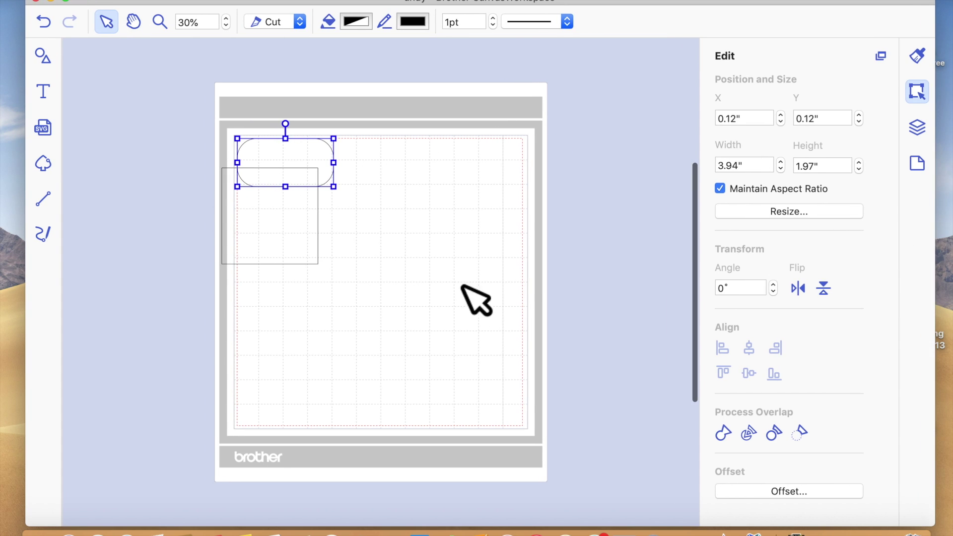
Step: Separate the shapes, placing the square at about X 1.13", Y 1.92" and the rounded rectangle at about X 7.97", Y 3.06"
{"action": "left_click_drag", "start_coordinate": [329, 239], "coordinate": [392, 318]}
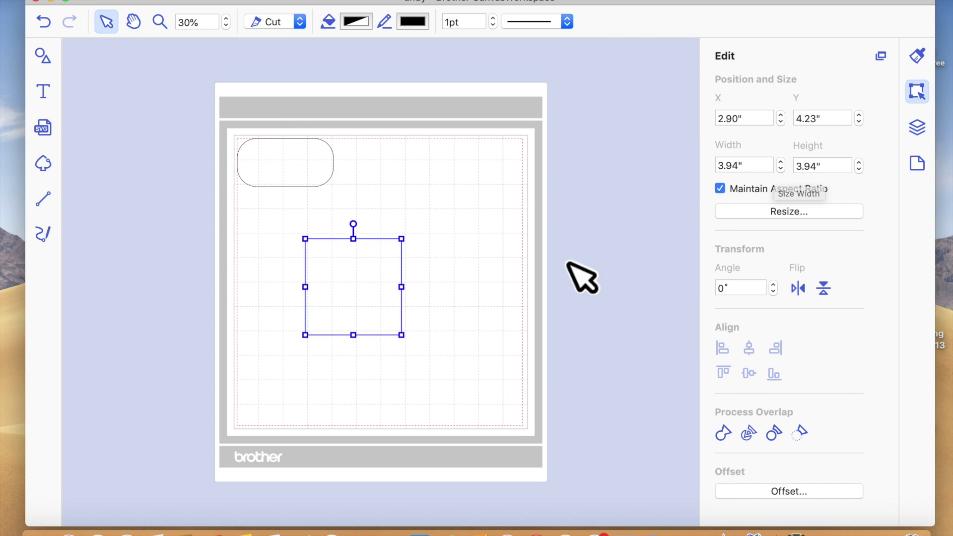
{"action": "left_click_drag", "start_coordinate": [298, 179], "coordinate": [482, 249]}
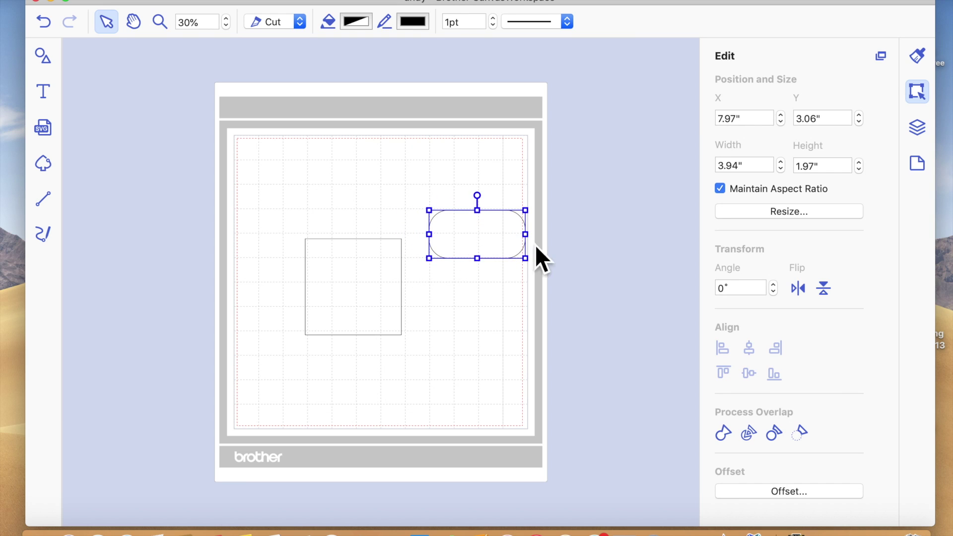
{"action": "left_click_drag", "start_coordinate": [349, 309], "coordinate": [311, 254]}
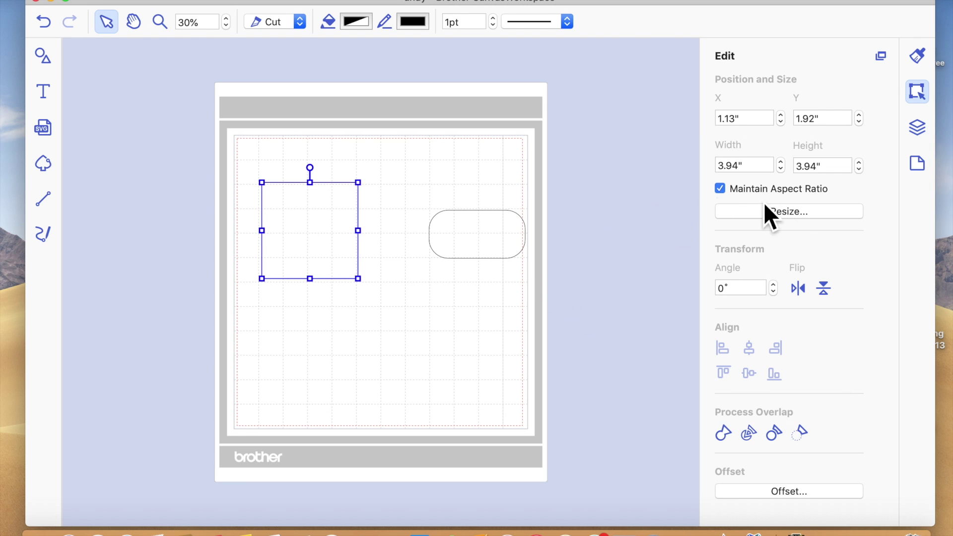
Step: Turn off the aspect ratio lock and set the square to 4.00" wide by 4.00" high
{"action": "left_click", "coordinate": [720, 188]}
{"action": "left_click_drag", "start_coordinate": [345, 268], "coordinate": [369, 313]}
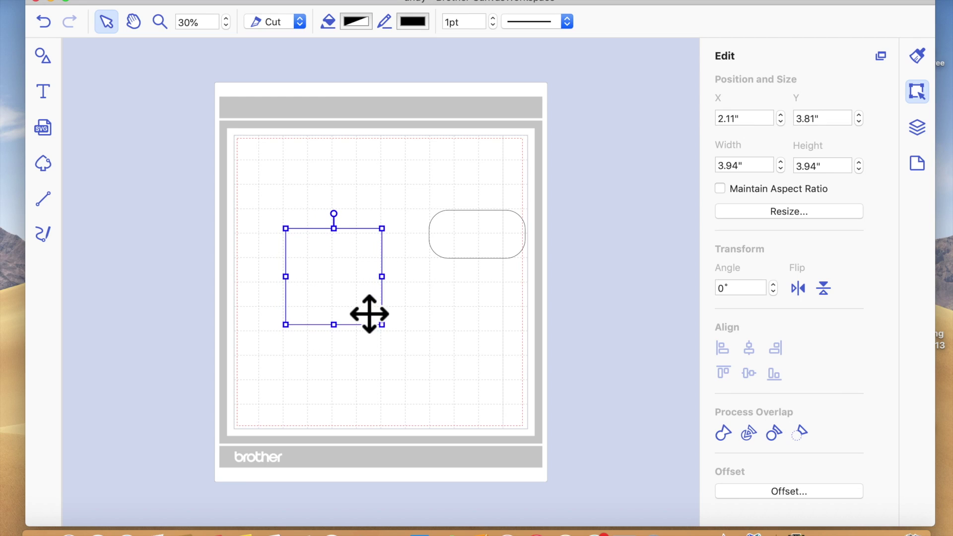
{"action": "left_click", "coordinate": [747, 168]}
{"action": "type", "text": "4"}
{"action": "left_click", "coordinate": [828, 172]}
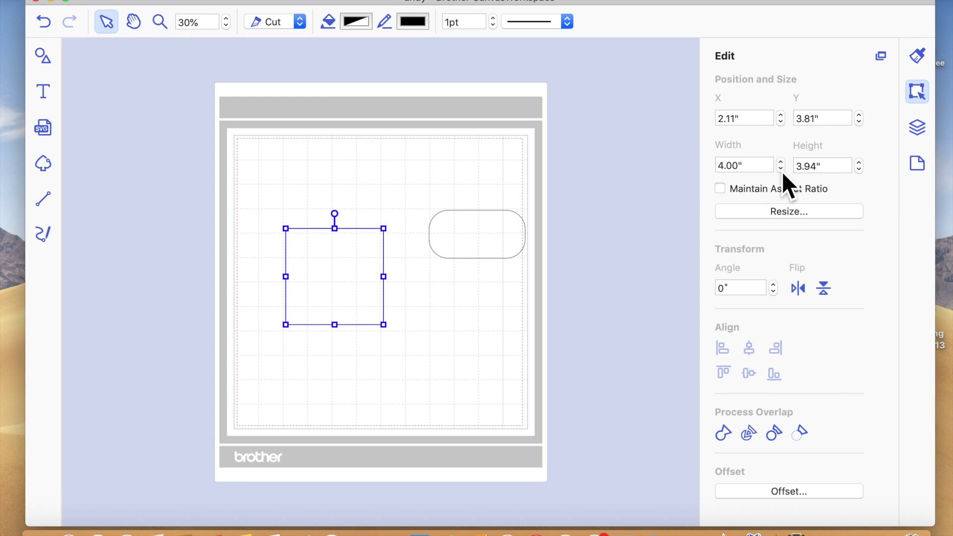
{"action": "left_click", "coordinate": [796, 171]}
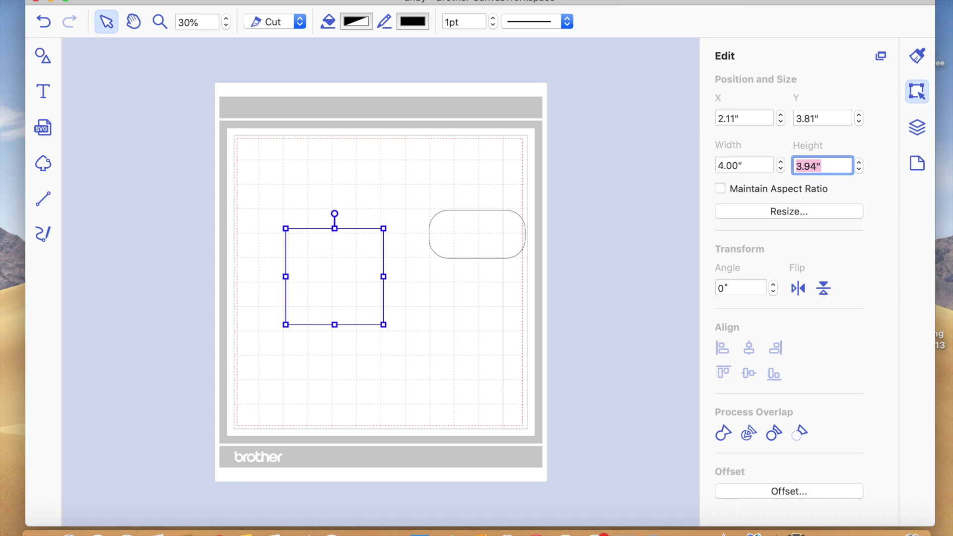
{"action": "key", "text": "Return"}
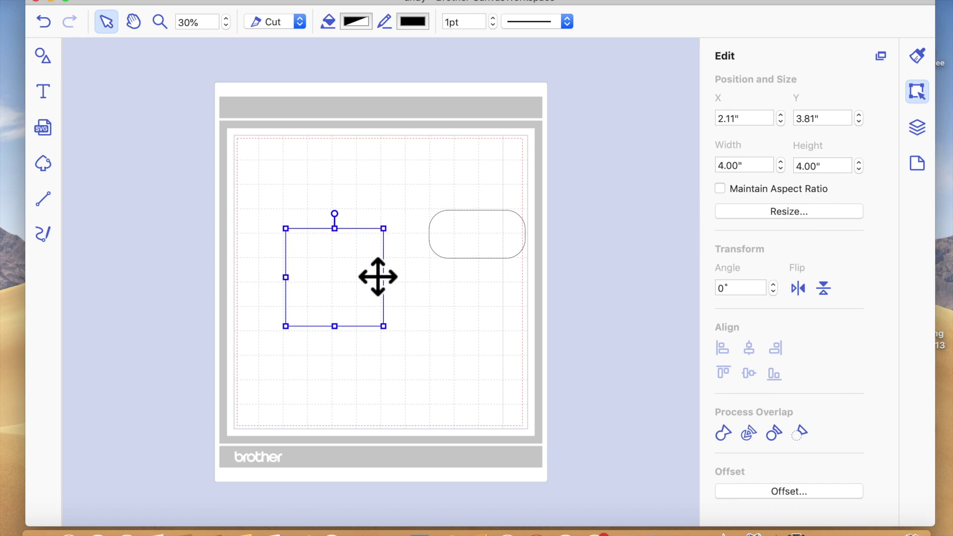
{"action": "left_click_drag", "start_coordinate": [377, 275], "coordinate": [356, 254]}
Step: Rotate the rounded rectangle to 90° and set its width to 4.00"
{"action": "left_click", "coordinate": [476, 256]}
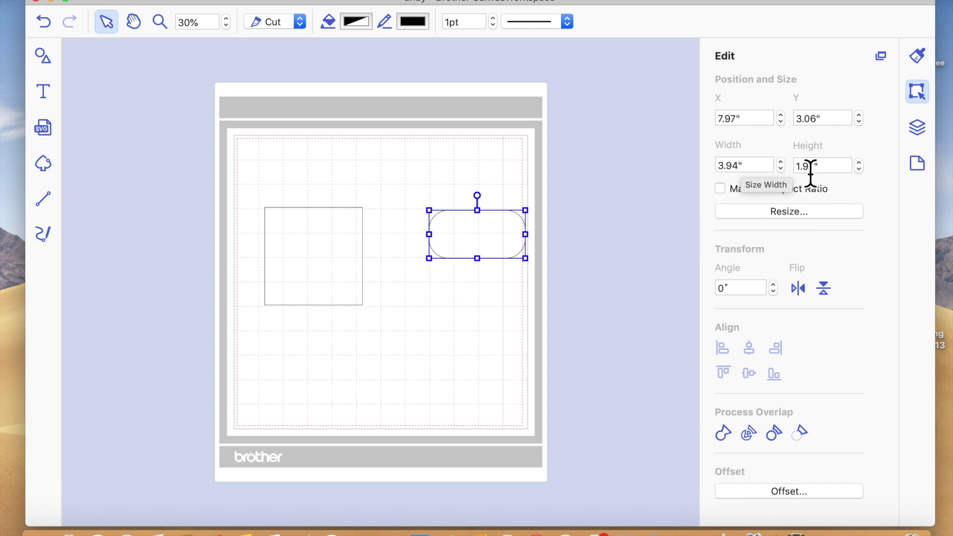
{"action": "left_click_drag", "start_coordinate": [513, 253], "coordinate": [453, 270]}
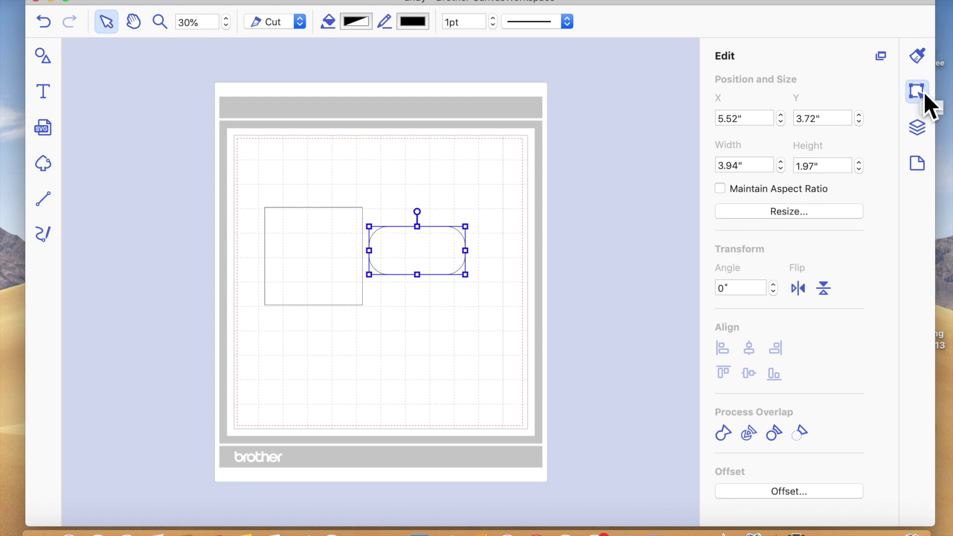
{"action": "double_click", "coordinate": [742, 289]}
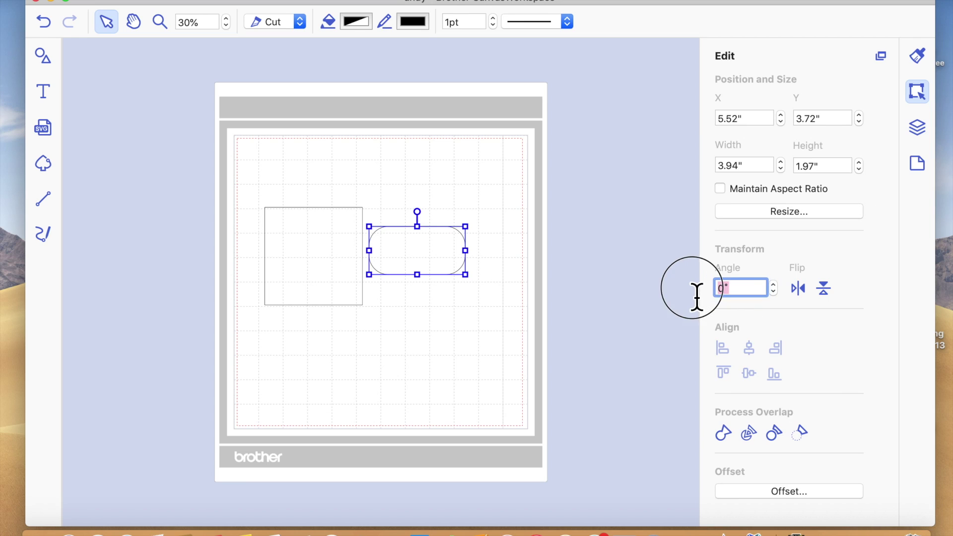
{"action": "key", "text": "Return"}
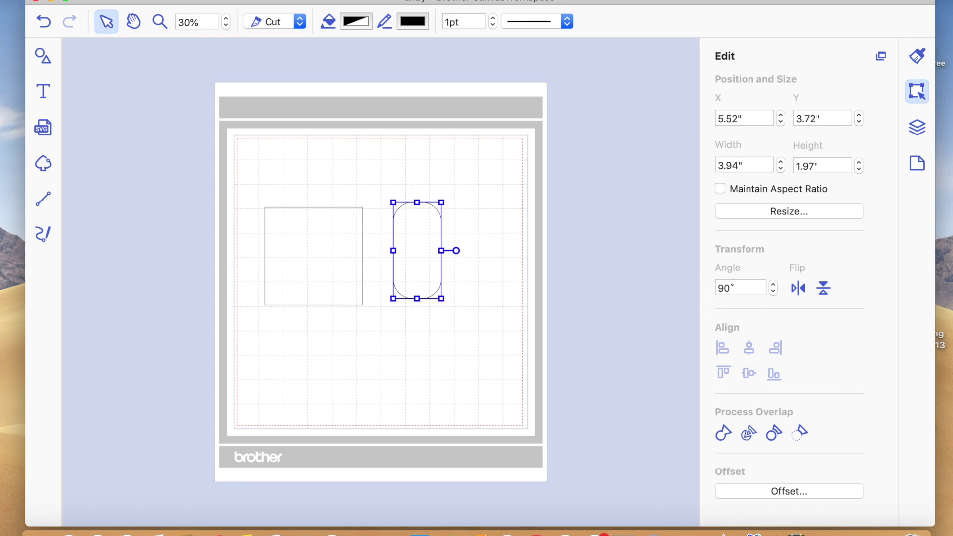
{"action": "left_click_drag", "start_coordinate": [437, 269], "coordinate": [489, 263]}
{"action": "left_click_drag", "start_coordinate": [745, 165], "coordinate": [713, 168]}
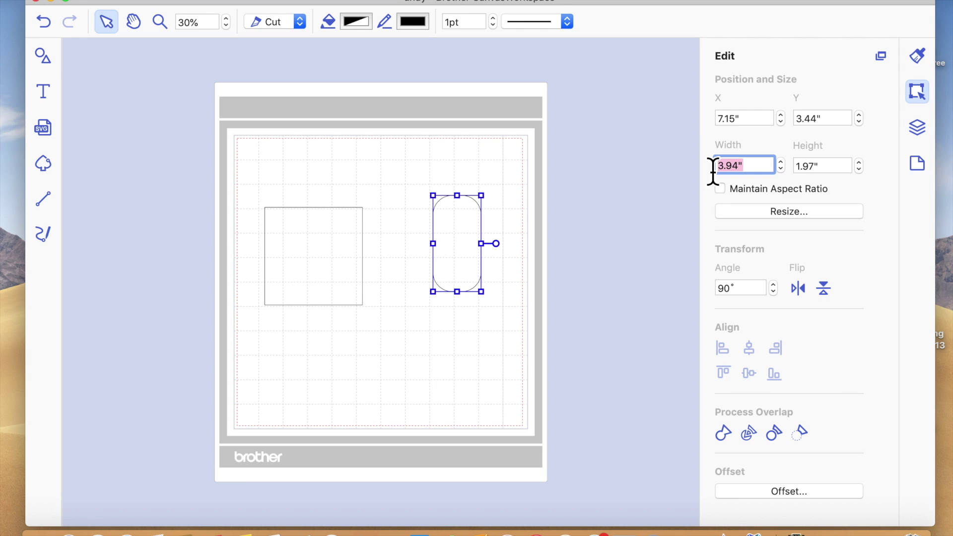
{"action": "key", "text": "Return"}
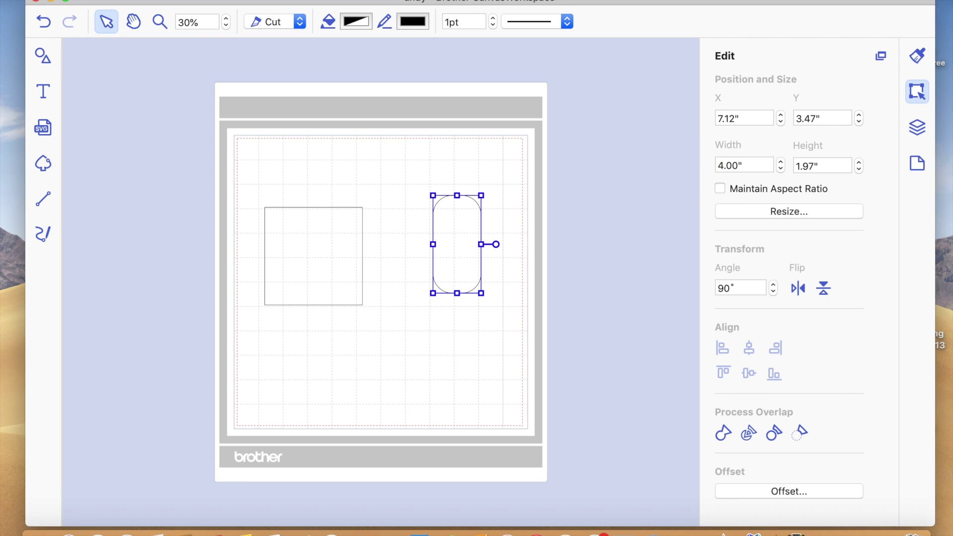
Step: Duplicate the upright rounded rectangle twice and place one copy below the square's right side at about X 4.68", Y 8.09"
{"action": "mouse_move", "coordinate": [492, 260]}
{"action": "left_mouse_down"}
{"action": "mouse_move", "coordinate": [391, 275]}
{"action": "mouse_move", "coordinate": [484, 255]}
{"action": "left_mouse_up"}
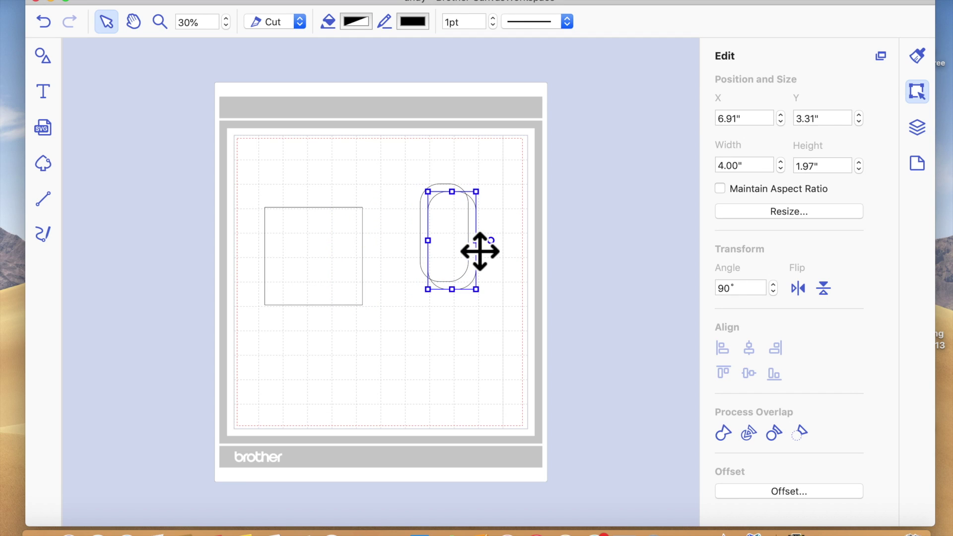
{"action": "right_click", "coordinate": [464, 236]}
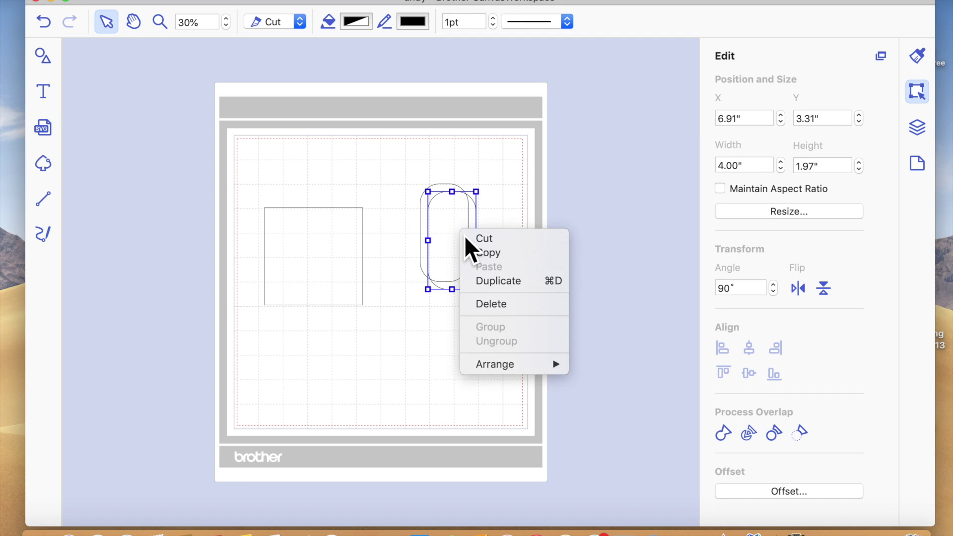
{"action": "left_click", "coordinate": [537, 291]}
{"action": "left_click_drag", "start_coordinate": [456, 275], "coordinate": [423, 387]}
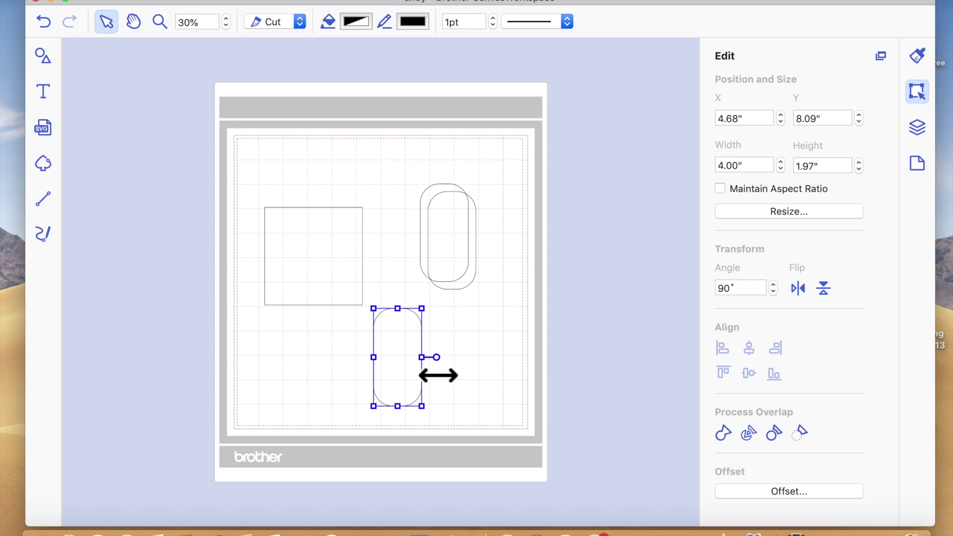
Step: Narrow the lower rounded rectangle to about 1.09" across and delete the two wider ones above it
{"action": "left_click_drag", "start_coordinate": [438, 376], "coordinate": [415, 373]}
{"action": "left_click", "coordinate": [462, 272]}
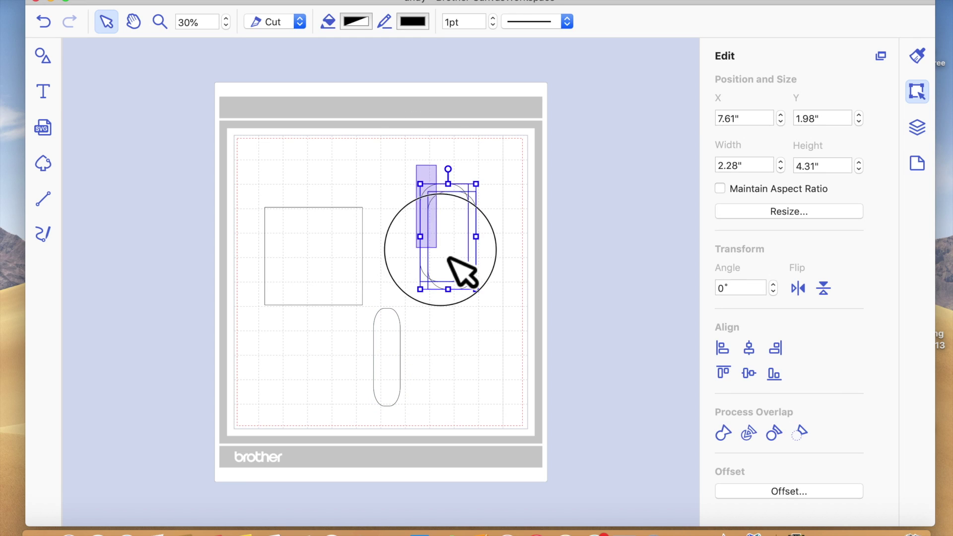
{"action": "key", "text": "Delete"}
Step: Copy the narrow rounded shape twice, leaving two on the mat's lower right and one over the square's right edge
{"action": "left_click", "coordinate": [401, 367]}
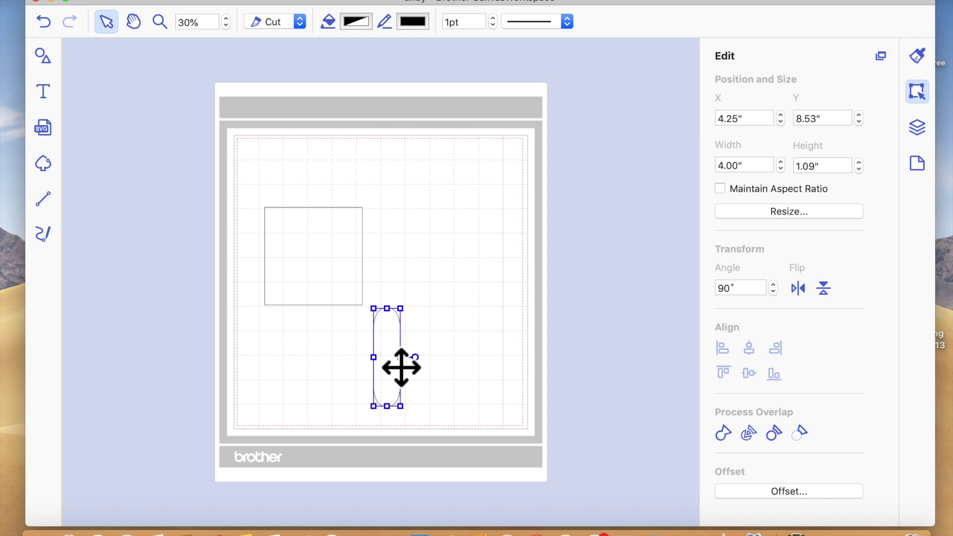
{"action": "left_click_drag", "start_coordinate": [401, 367], "coordinate": [513, 354]}
{"action": "left_click_drag", "start_coordinate": [402, 363], "coordinate": [383, 268]}
{"action": "left_click", "coordinate": [390, 362]}
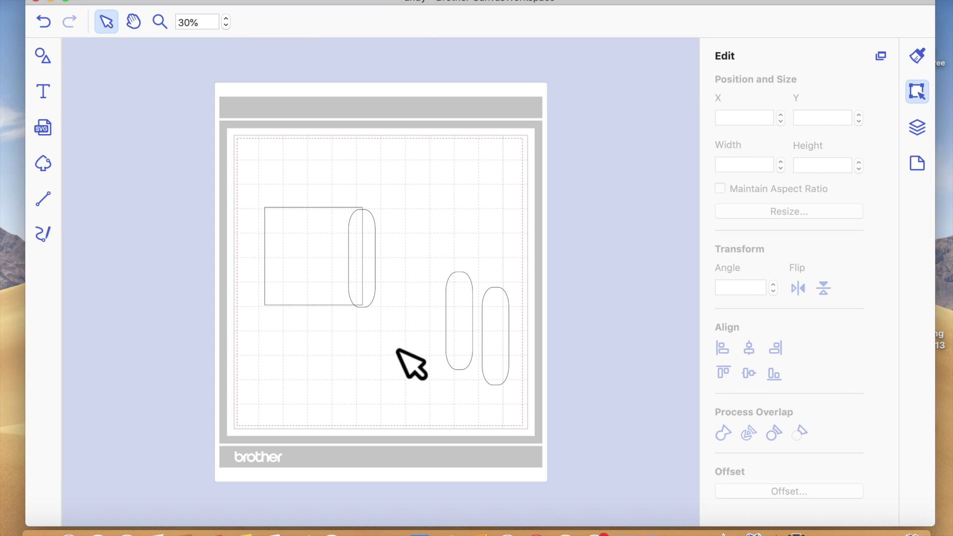
Step: Align the square and the rounded shape overlapping its right edge on their vertical centres
{"action": "left_click", "coordinate": [350, 255]}
{"action": "left_click", "coordinate": [329, 255], "text": "shift"}
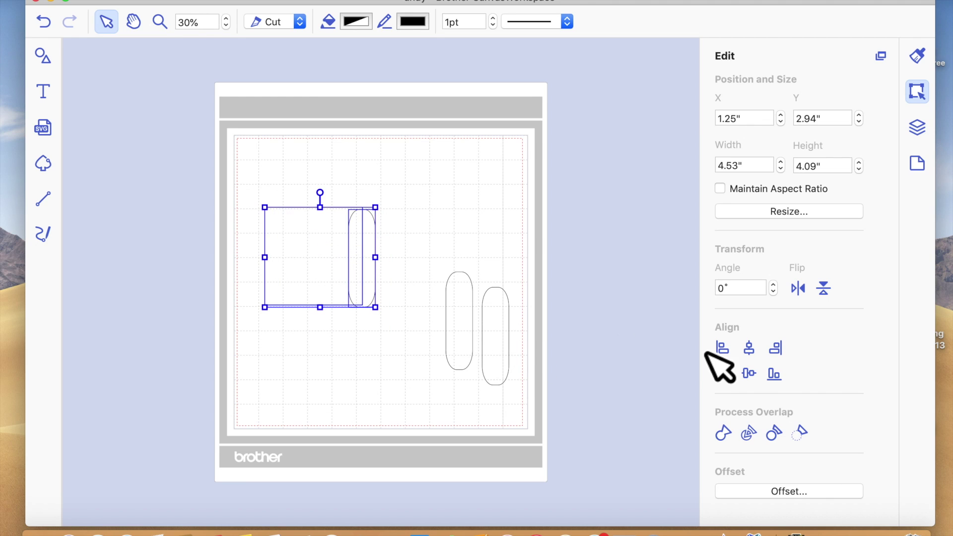
{"action": "left_click", "coordinate": [752, 380]}
{"action": "left_click", "coordinate": [461, 399]}
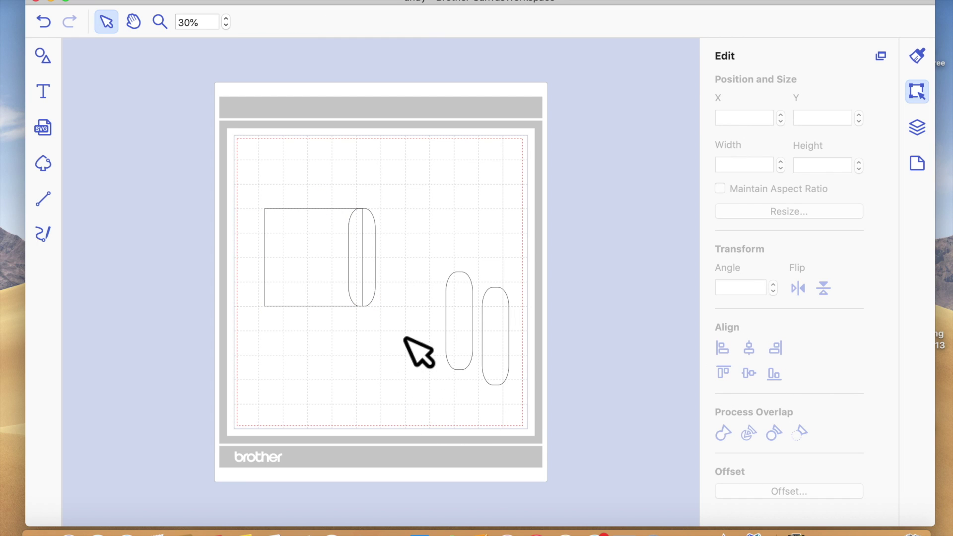
Step: Shrink the second narrow rounded shape and overlap it on the right side of the first one
{"action": "left_click_drag", "start_coordinate": [471, 342], "coordinate": [440, 342]}
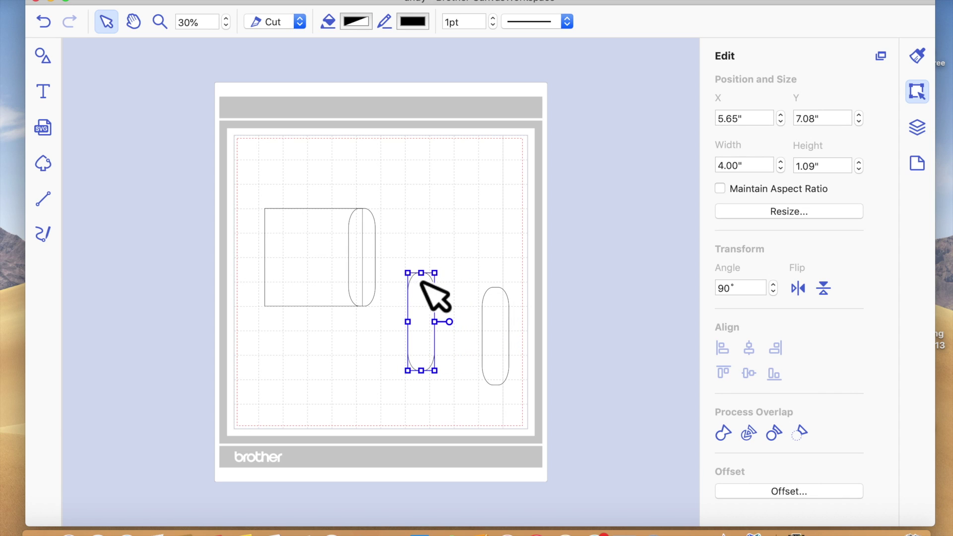
{"action": "left_click_drag", "start_coordinate": [410, 276], "coordinate": [436, 293]}
{"action": "left_click_drag", "start_coordinate": [436, 347], "coordinate": [387, 274]}
Step: Shrink the third narrow rounded shape to about 2.52" by 0.71" and place it just right of the second one
{"action": "left_click", "coordinate": [507, 353]}
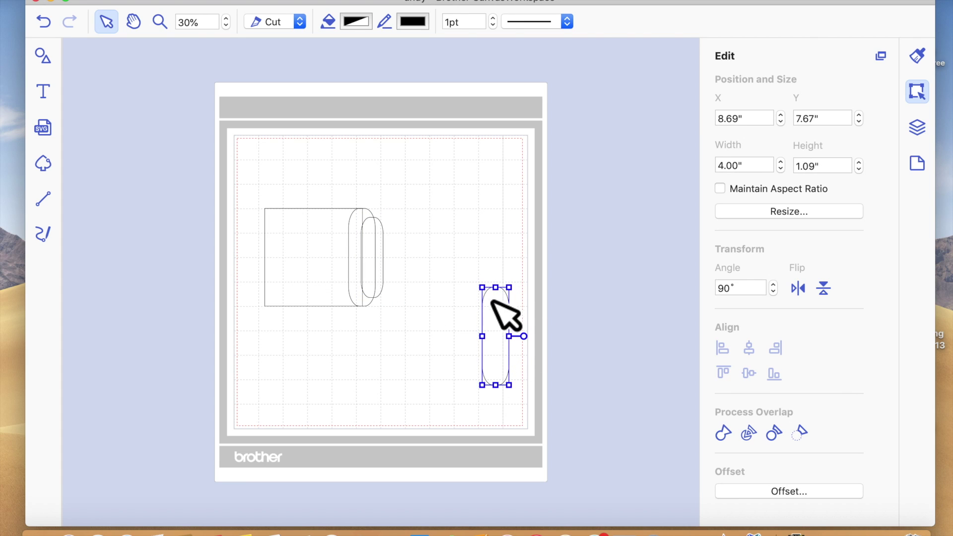
{"action": "left_click_drag", "start_coordinate": [481, 288], "coordinate": [522, 321]}
{"action": "left_click_drag", "start_coordinate": [525, 362], "coordinate": [519, 363]}
{"action": "left_click_drag", "start_coordinate": [512, 322], "coordinate": [486, 337]}
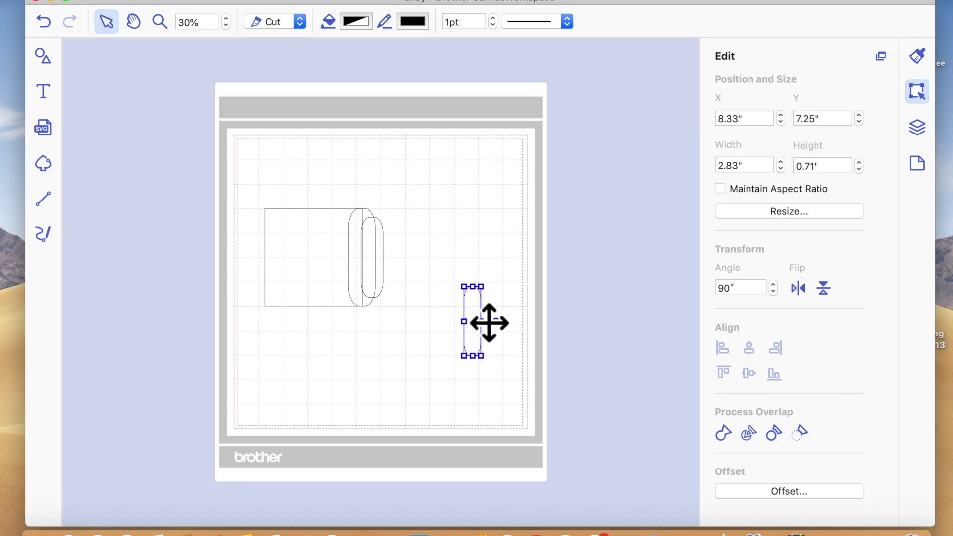
{"action": "left_click_drag", "start_coordinate": [489, 322], "coordinate": [422, 256]}
{"action": "left_click", "coordinate": [449, 313]}
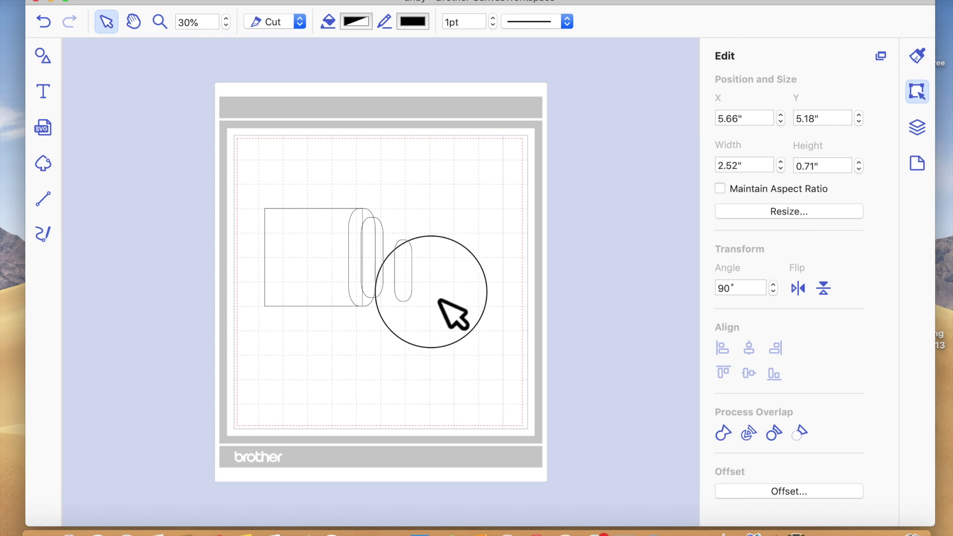
Step: Overlap the smallest rounded shape on the right side of the second one and align all the shapes on their vertical centres
{"action": "left_click_drag", "start_coordinate": [422, 289], "coordinate": [403, 281]}
{"action": "left_click", "coordinate": [456, 352]}
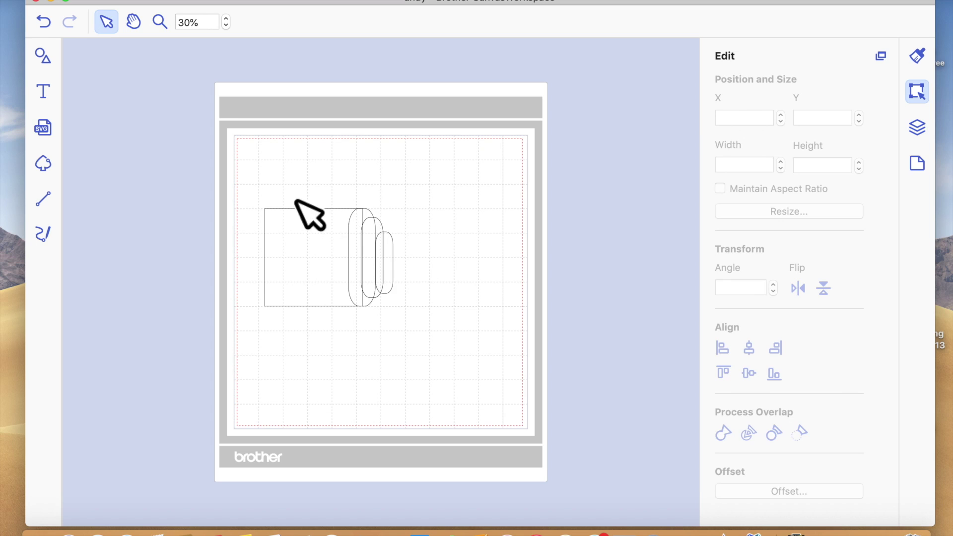
{"action": "left_click_drag", "start_coordinate": [275, 170], "coordinate": [426, 311]}
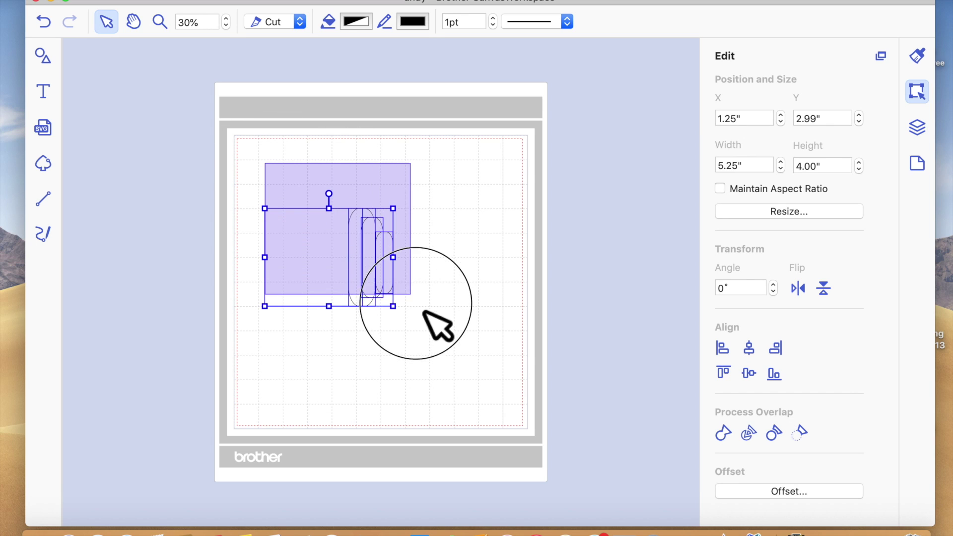
{"action": "left_click", "coordinate": [750, 375]}
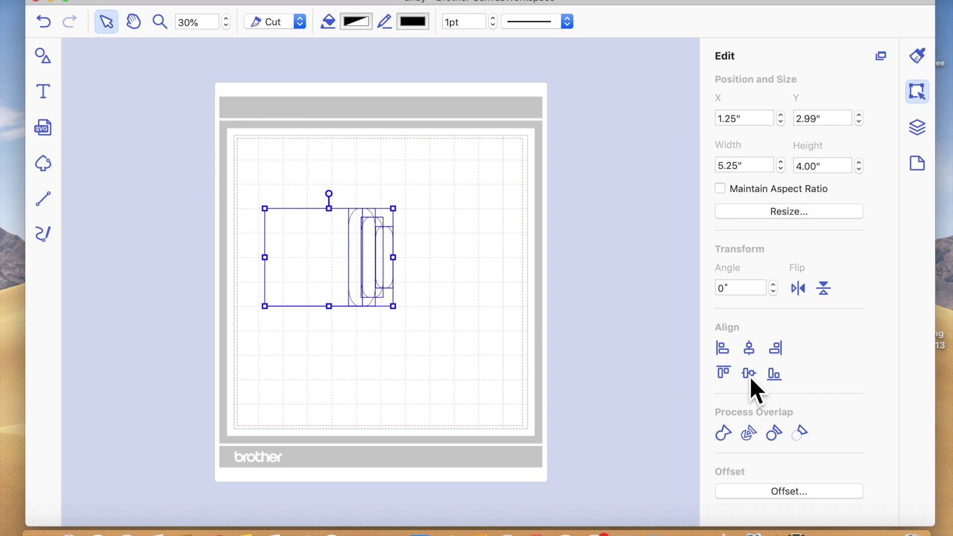
{"action": "left_click", "coordinate": [528, 376]}
Step: Weld the square and the three rounded shapes into one outline and move it toward the middle of the mat
{"action": "left_click_drag", "start_coordinate": [447, 377], "coordinate": [206, 128]}
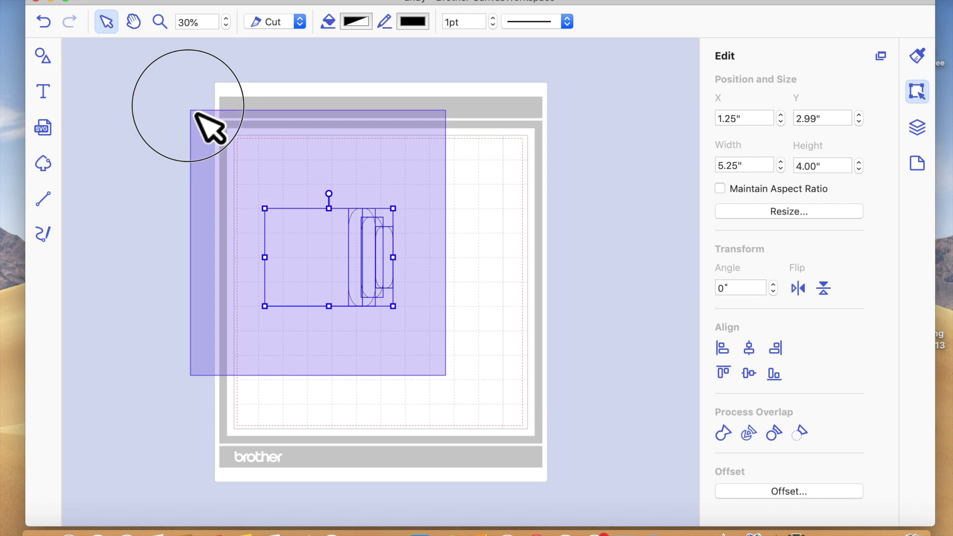
{"action": "left_click", "coordinate": [728, 438]}
{"action": "left_click", "coordinate": [466, 419]}
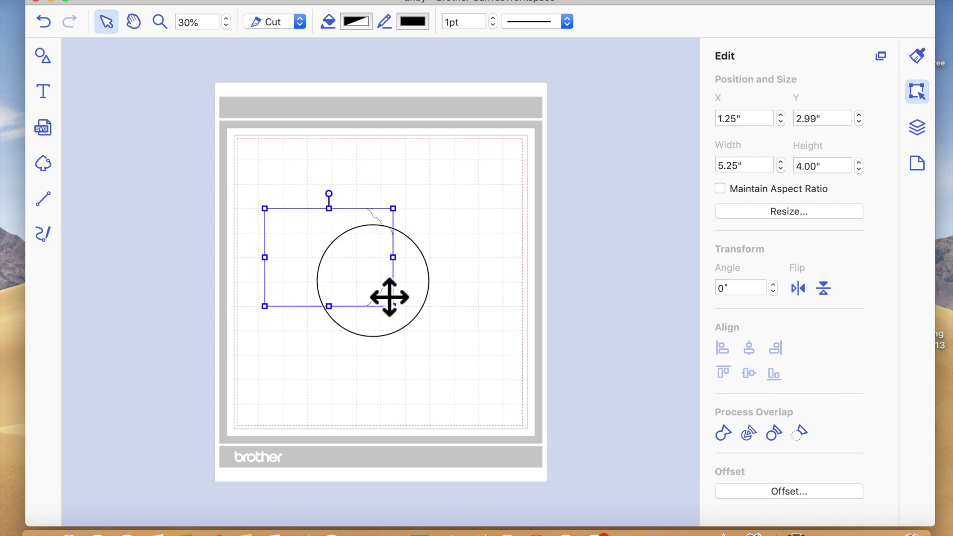
{"action": "left_click", "coordinate": [467, 372]}
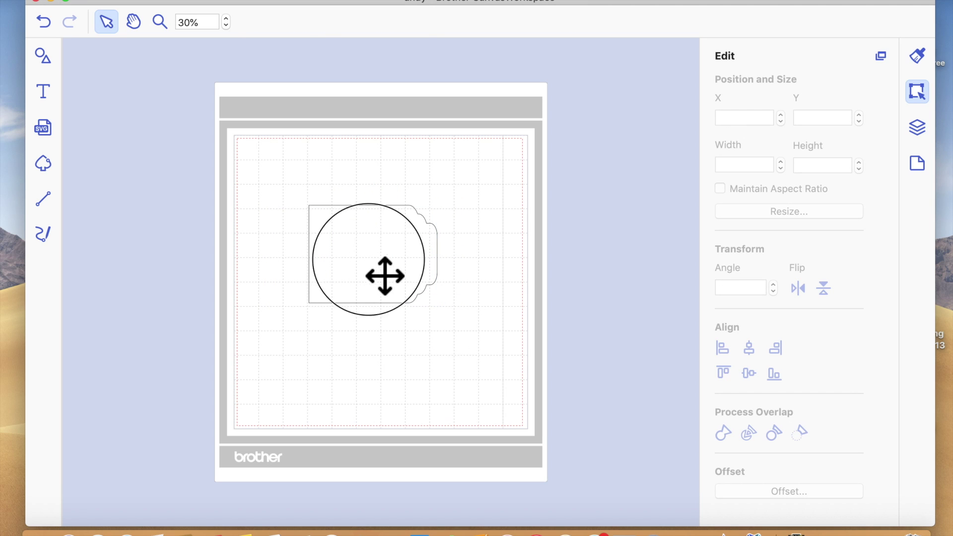
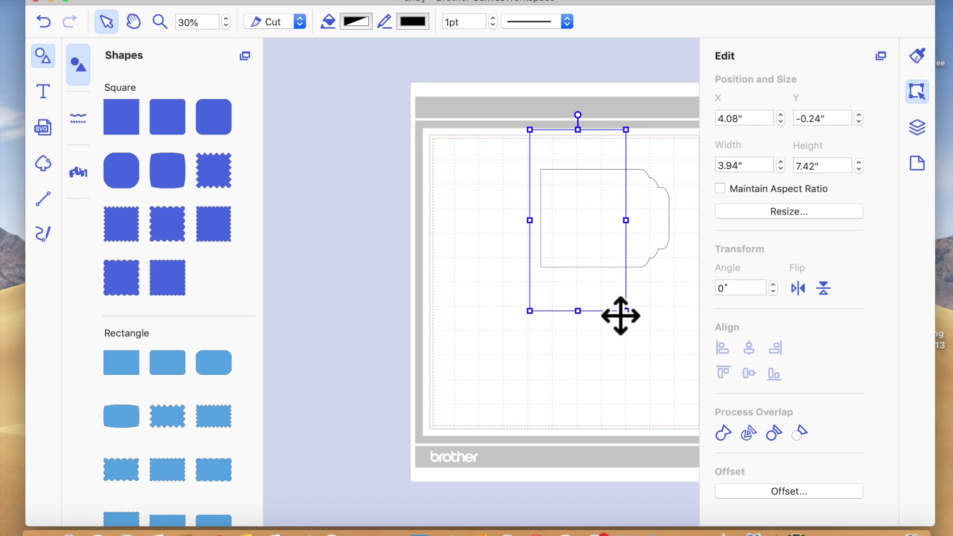
Step: Subtract the tall rectangle from the tag outline, leaving only the scalloped right end
{"action": "left_click_drag", "start_coordinate": [675, 389], "coordinate": [549, 204]}
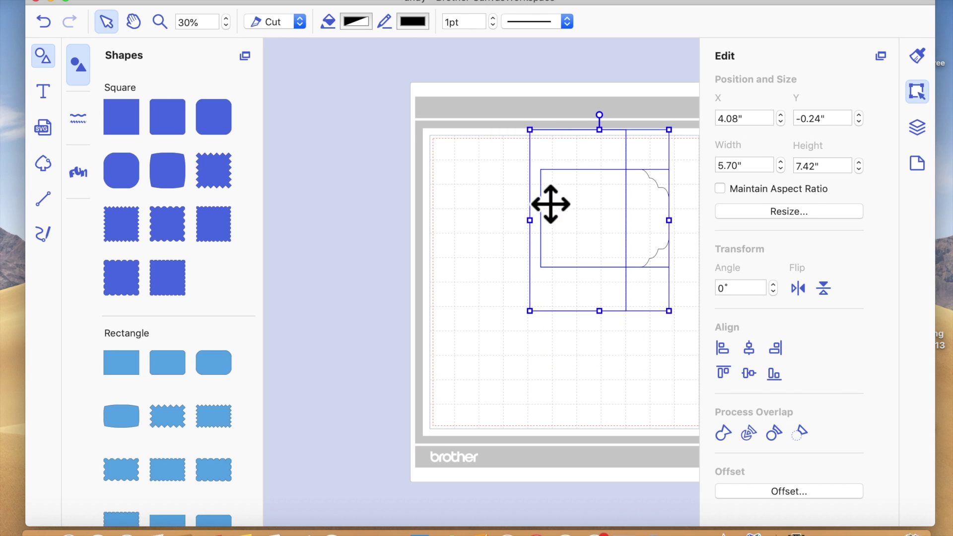
{"action": "left_click", "coordinate": [807, 440]}
{"action": "left_click", "coordinate": [601, 341]}
Step: Move the scalloped piece near the mat's right side, at about X 8.10" and Y 1.88"
{"action": "left_click", "coordinate": [639, 228]}
{"action": "left_click_drag", "start_coordinate": [640, 231], "coordinate": [641, 204]}
{"action": "left_click", "coordinate": [596, 113]}
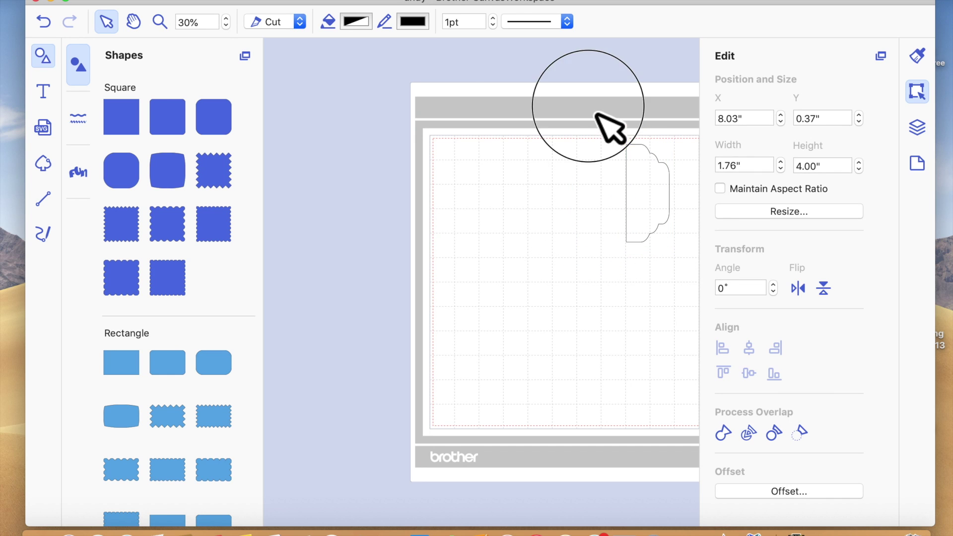
{"action": "scroll", "coordinate": [365, 200], "scroll_direction": "right", "scroll_amount": 2}
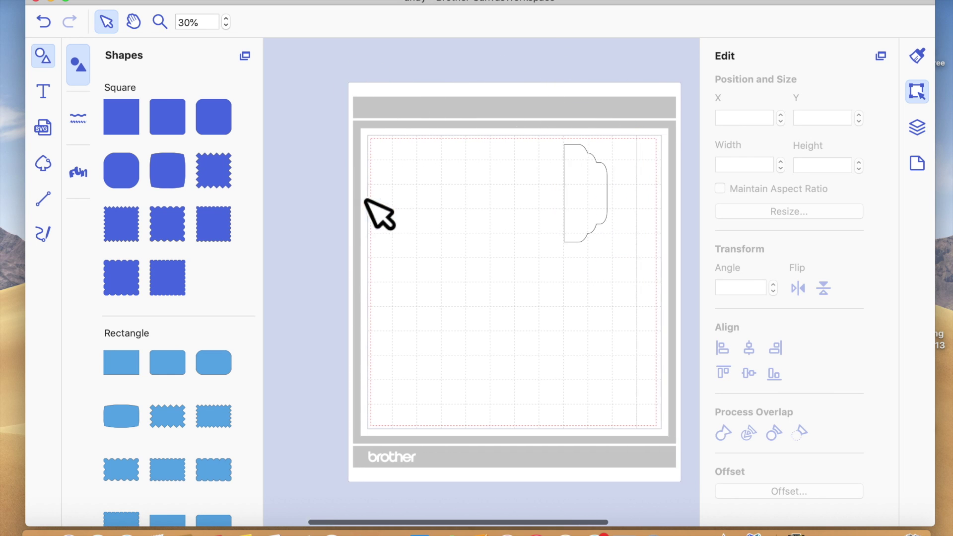
{"action": "left_click", "coordinate": [42, 56]}
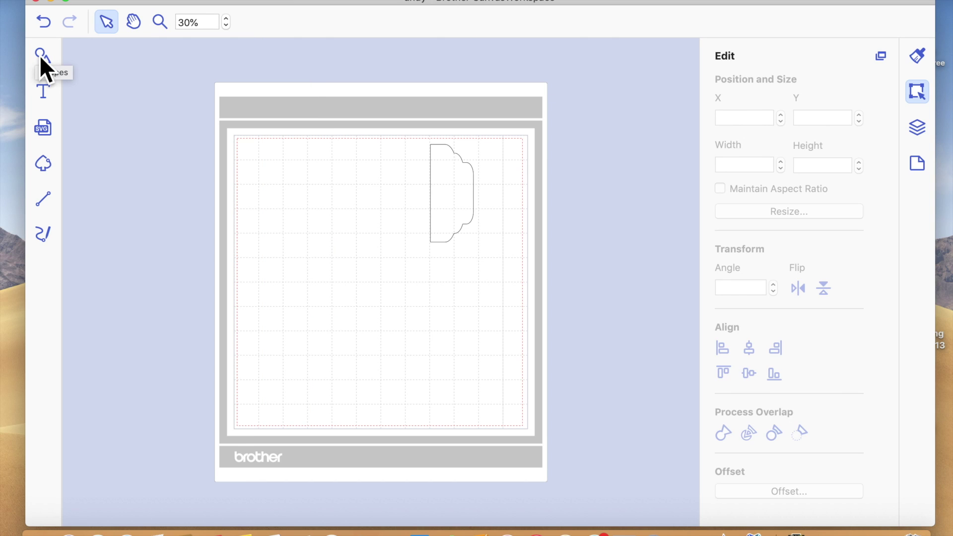
{"action": "left_click_drag", "start_coordinate": [460, 210], "coordinate": [466, 249]}
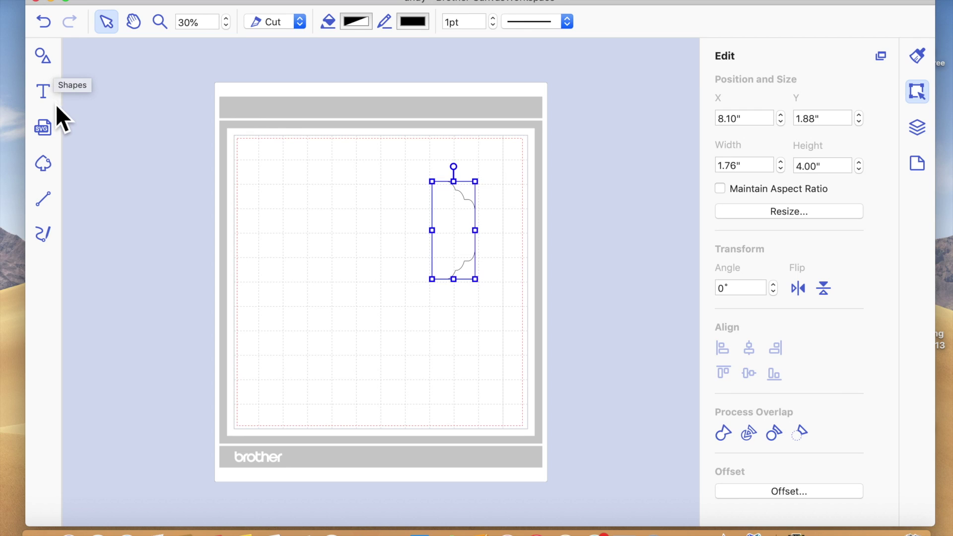
Step: Add a plain square and set its width and height to 4"
{"action": "left_click", "coordinate": [49, 64]}
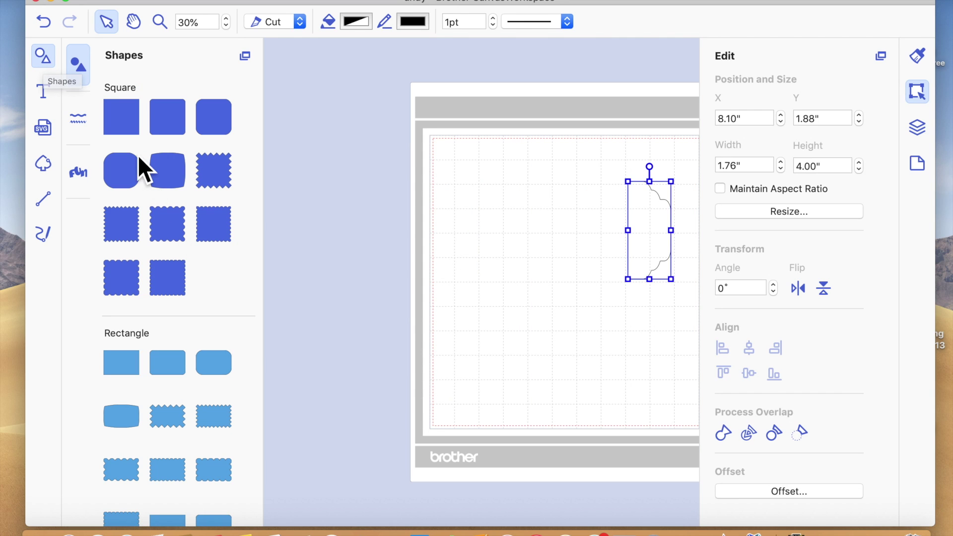
{"action": "left_click", "coordinate": [126, 128]}
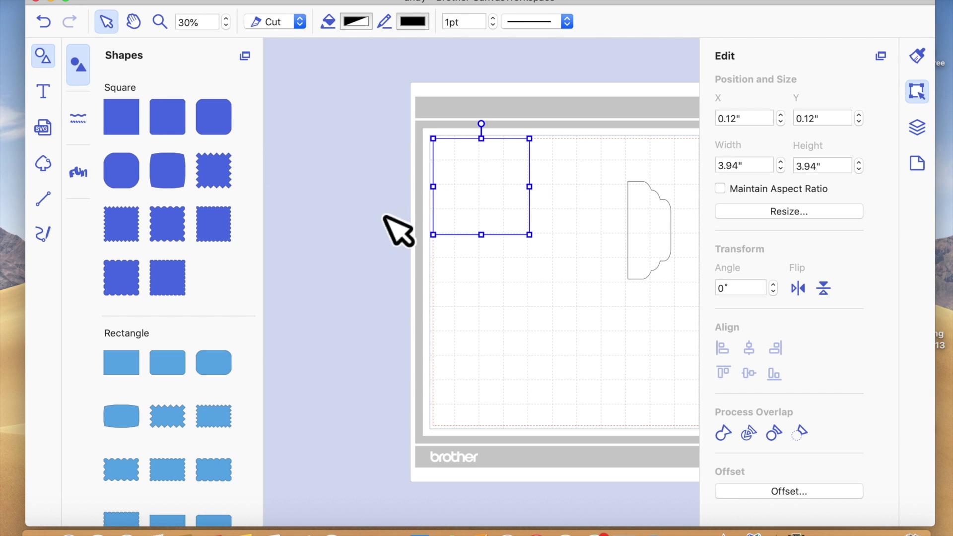
{"action": "left_click", "coordinate": [52, 58]}
{"action": "double_click", "coordinate": [263, 209]}
{"action": "left_click", "coordinate": [389, 320]}
{"action": "left_click", "coordinate": [334, 225]}
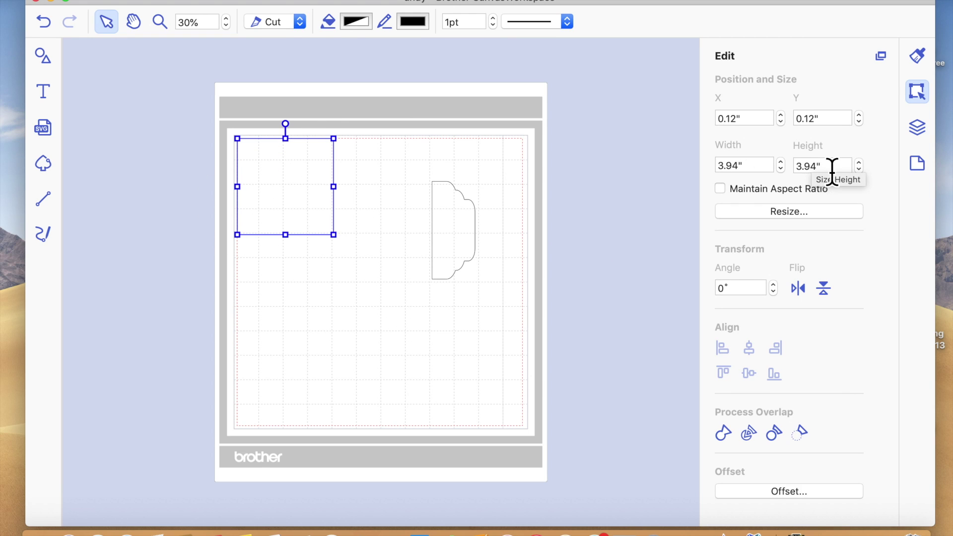
{"action": "left_click", "coordinate": [735, 166]}
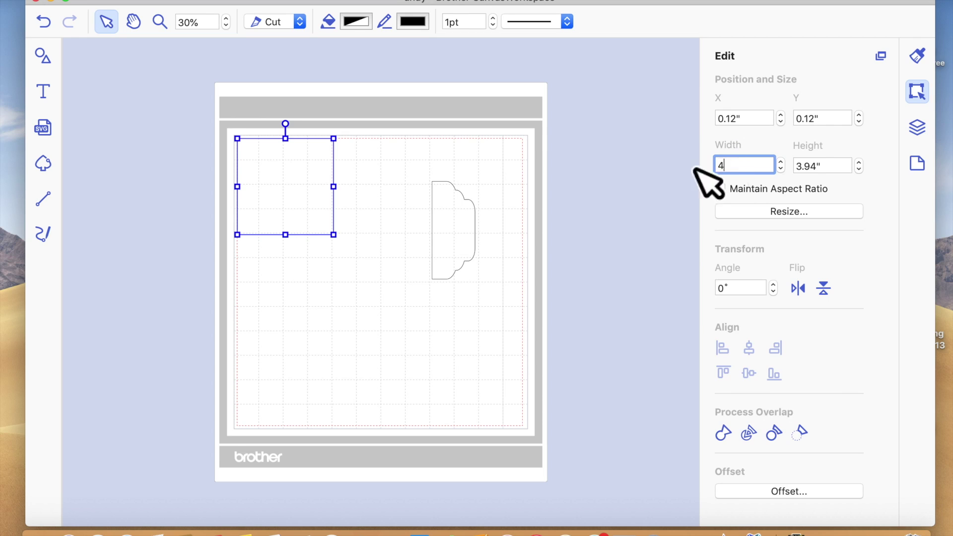
{"action": "key", "text": "Tab"}
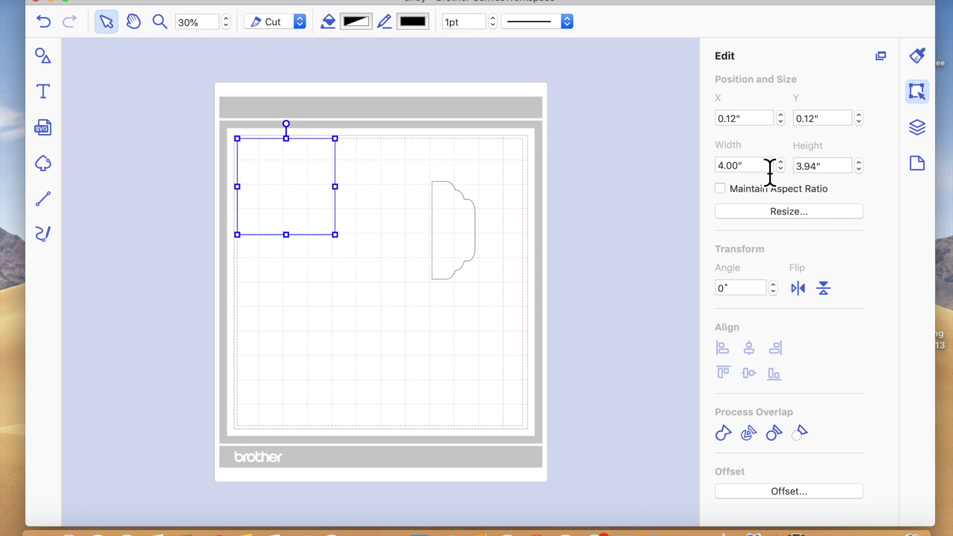
{"action": "left_click", "coordinate": [809, 166]}
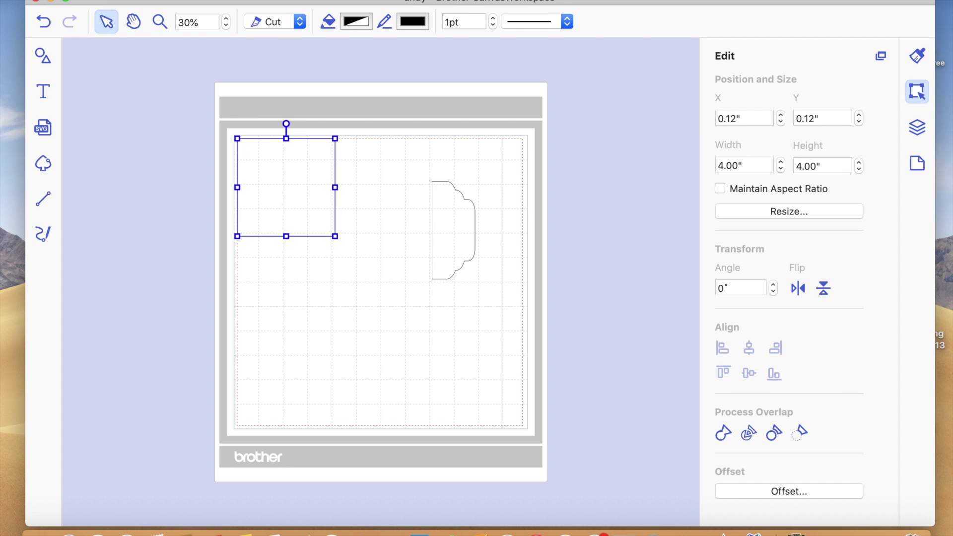
Step: Move the 4" square to the left half of the mat, at about X 0.85" and Y 2.71"
{"action": "left_click_drag", "start_coordinate": [304, 213], "coordinate": [330, 285]}
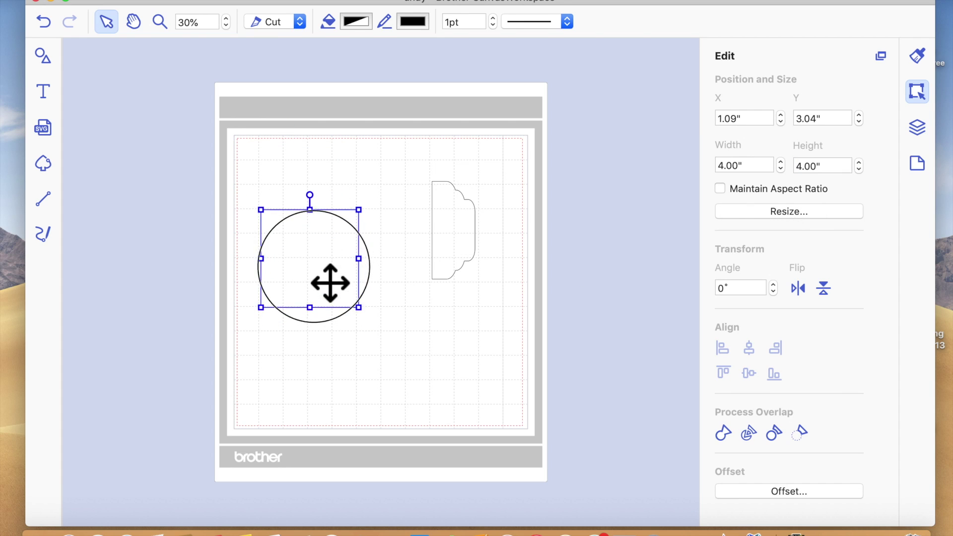
{"action": "double_click", "coordinate": [328, 270]}
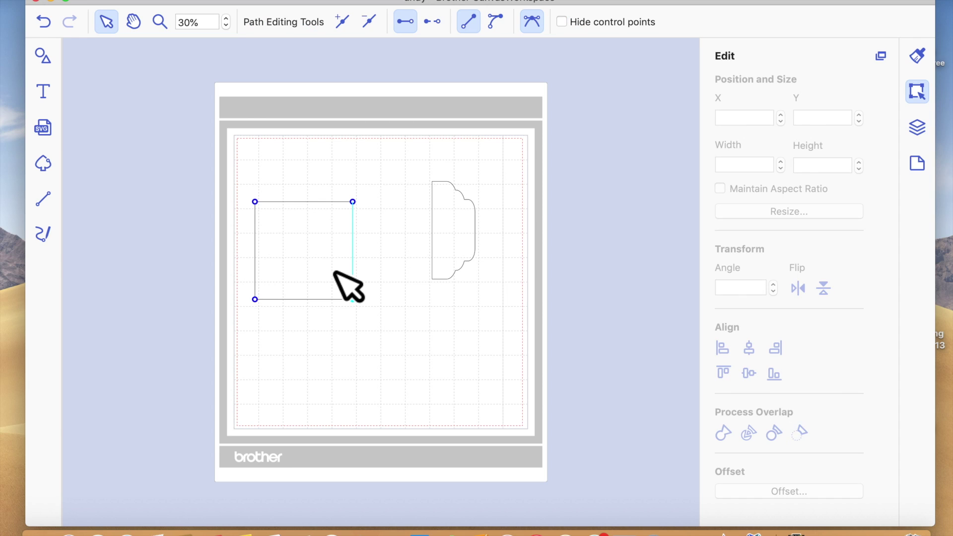
{"action": "left_click", "coordinate": [335, 344]}
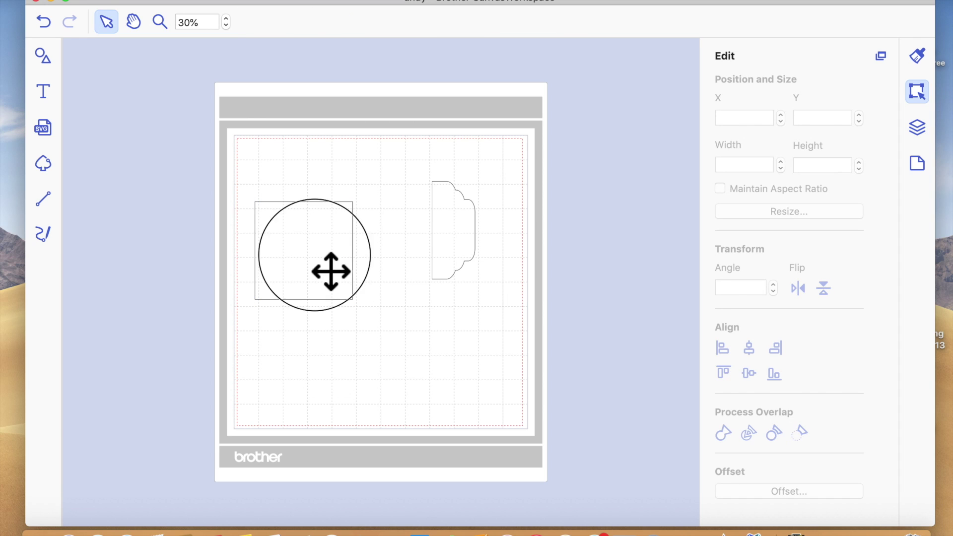
Step: Duplicate the square, place the copy below it, and set the copy's width to 2"
{"action": "left_click", "coordinate": [331, 271]}
{"action": "left_click_drag", "start_coordinate": [330, 271], "coordinate": [322, 387]}
{"action": "left_click_drag", "start_coordinate": [742, 172], "coordinate": [699, 175]}
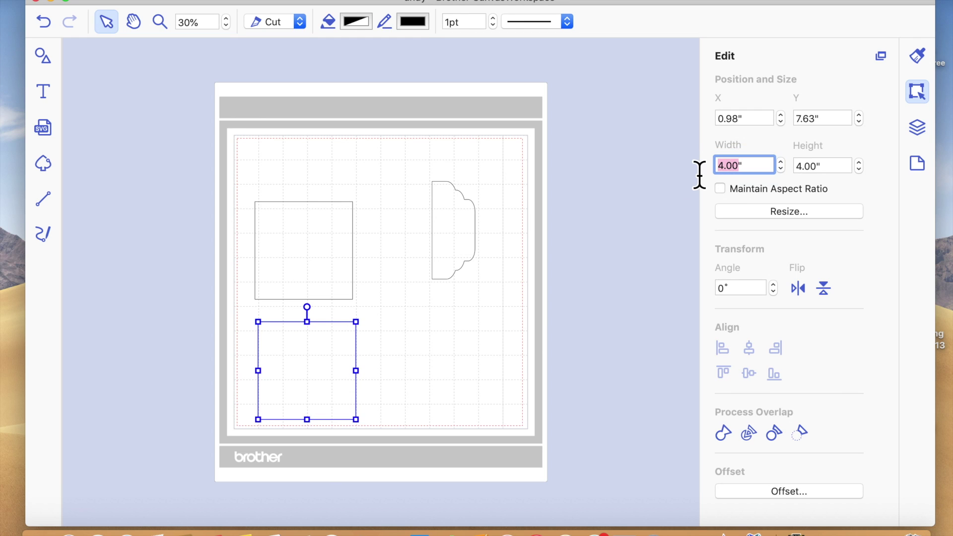
{"action": "type", "text": "2"}
{"action": "key", "text": "Return"}
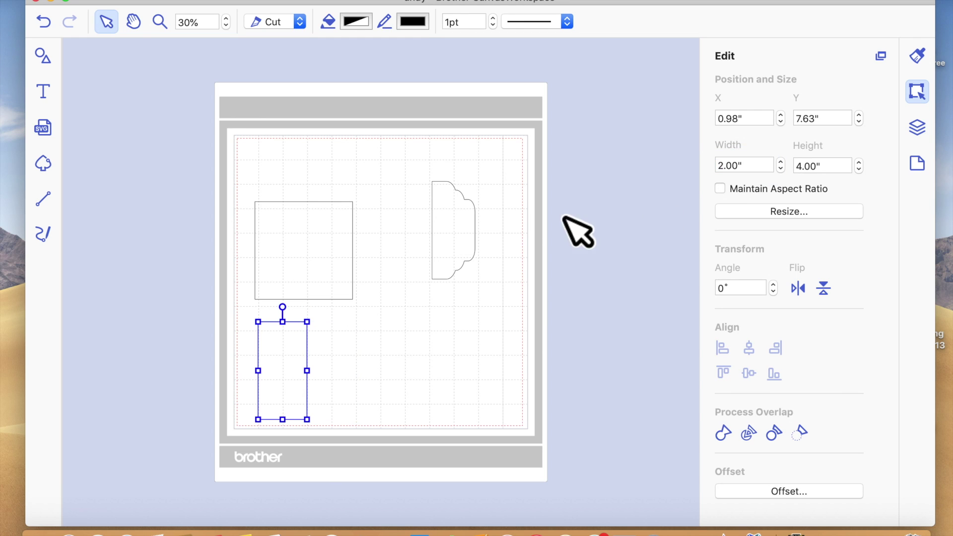
Step: Move the 2" wide rectangle over the left half of the 4" square
{"action": "left_click_drag", "start_coordinate": [300, 368], "coordinate": [302, 252]}
{"action": "left_click", "coordinate": [360, 292], "text": "shift"}
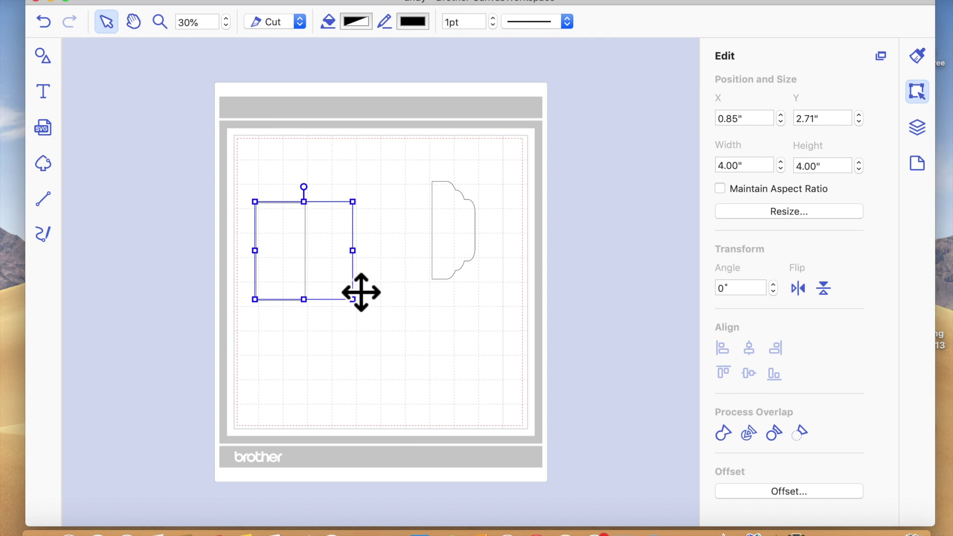
{"action": "left_click", "coordinate": [396, 298]}
Step: Duplicate the 4" square again, set the copy's width to 6", and place it below the original
{"action": "left_click", "coordinate": [345, 296]}
{"action": "left_click_drag", "start_coordinate": [347, 297], "coordinate": [367, 382]}
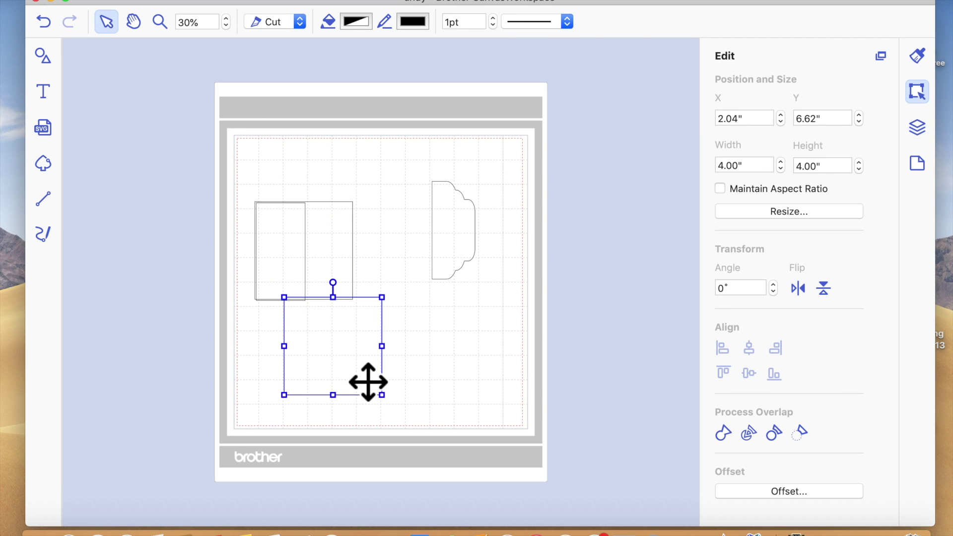
{"action": "left_click", "coordinate": [757, 166]}
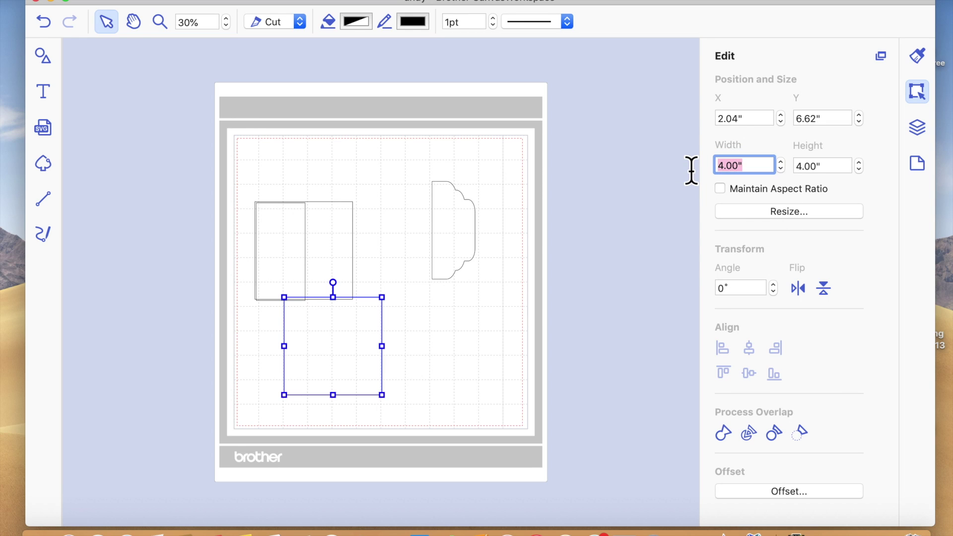
{"action": "type", "text": "6"}
{"action": "left_click", "coordinate": [489, 358]}
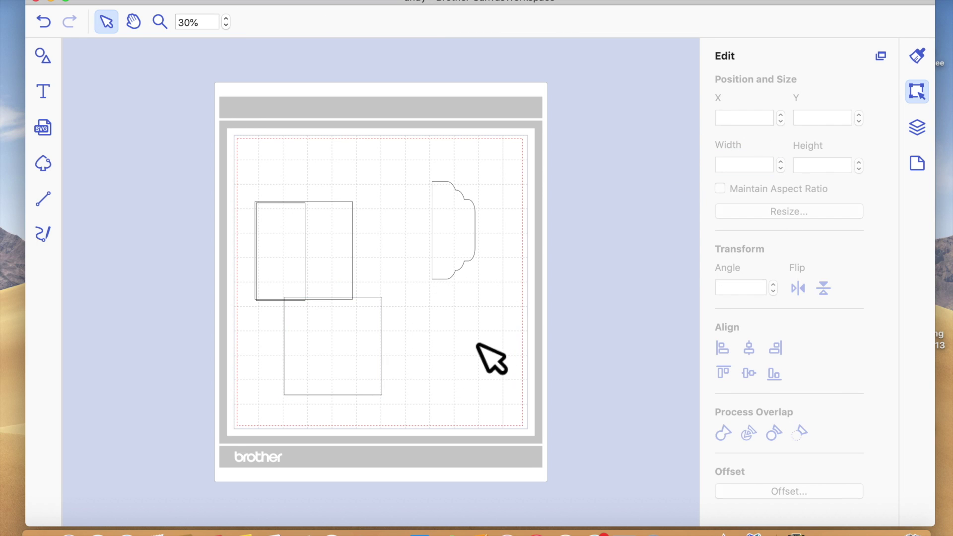
{"action": "left_click", "coordinate": [368, 372]}
{"action": "left_click", "coordinate": [754, 164]}
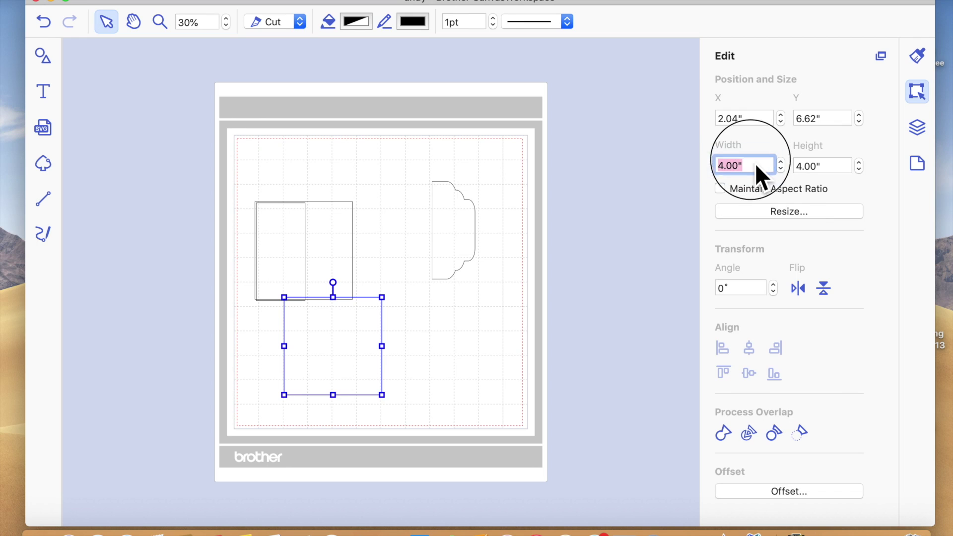
{"action": "type", "text": "6"}
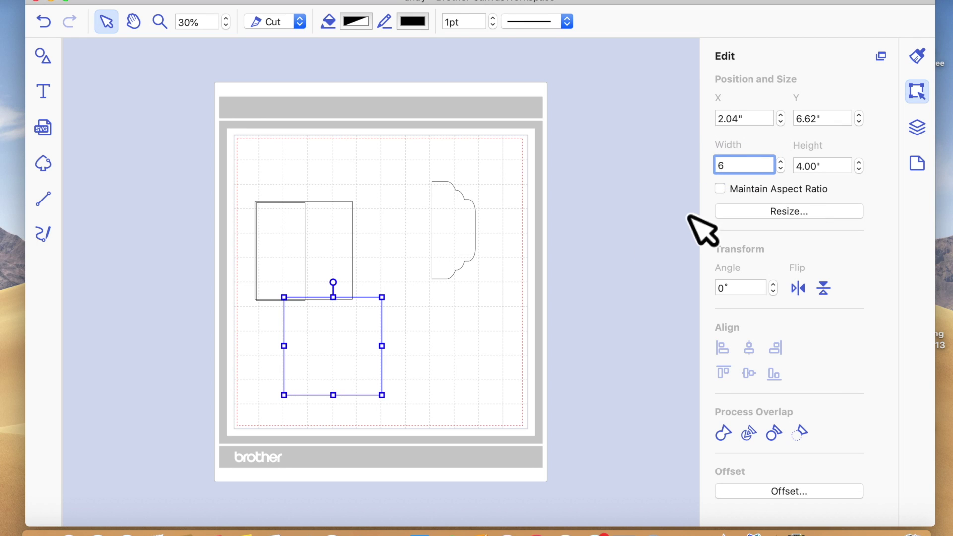
{"action": "key", "text": "Return"}
{"action": "mouse_move", "coordinate": [374, 397]}
{"action": "left_mouse_down"}
{"action": "mouse_move", "coordinate": [351, 288]}
{"action": "mouse_move", "coordinate": [353, 387]}
{"action": "mouse_move", "coordinate": [366, 408]}
{"action": "left_mouse_up"}
Step: Set the width of the narrow rectangle inside the square to 1.5"
{"action": "left_click", "coordinate": [318, 263]}
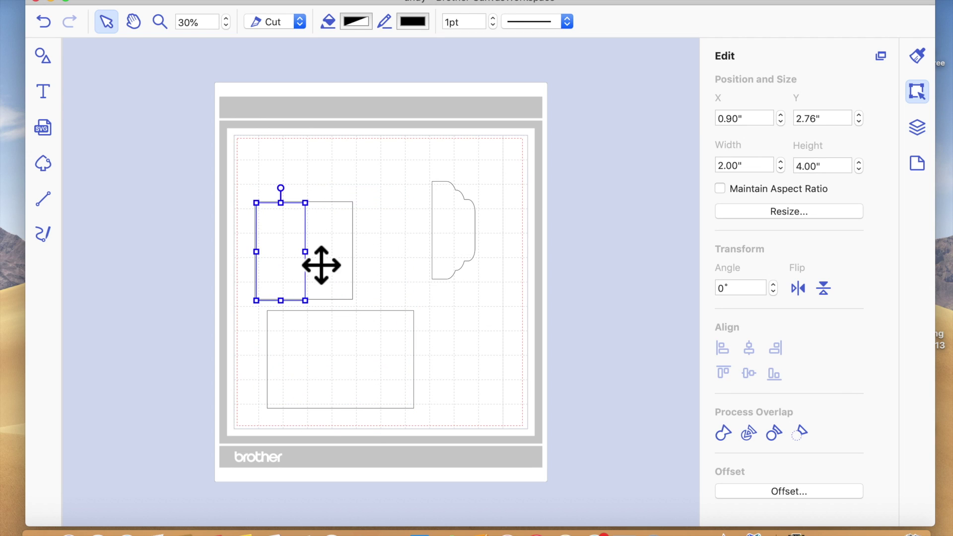
{"action": "left_click", "coordinate": [760, 166]}
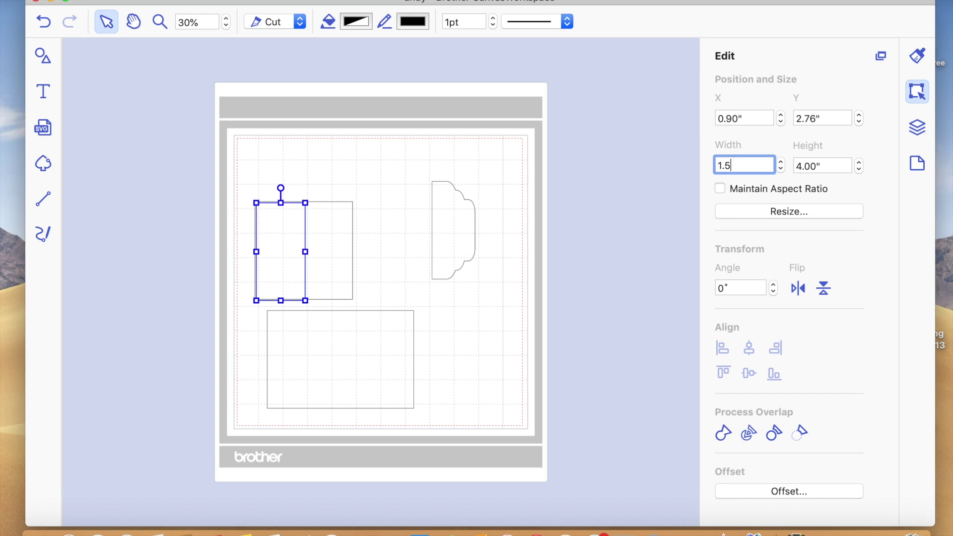
{"action": "key", "text": "Return"}
Step: Set the 4" square's width to 3"
{"action": "left_click", "coordinate": [353, 279]}
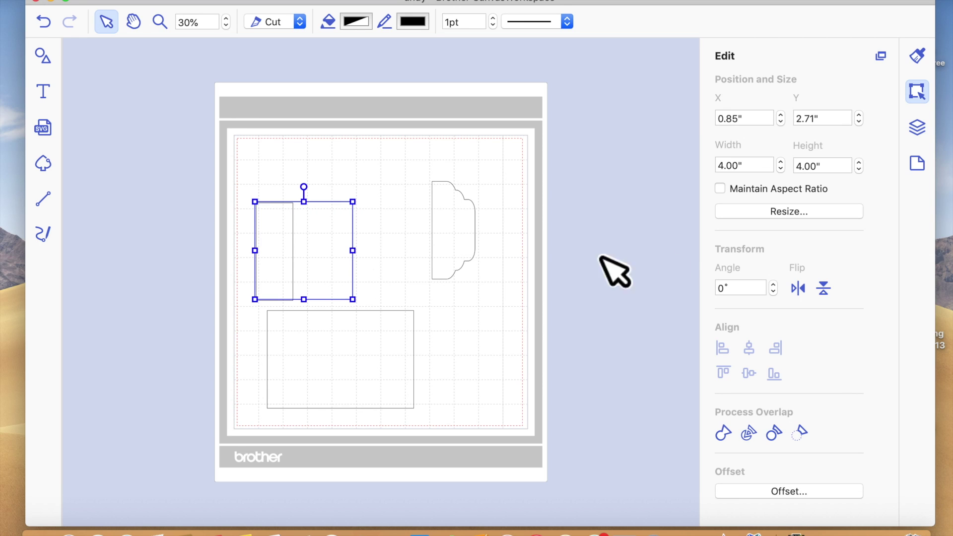
{"action": "left_click", "coordinate": [745, 166]}
{"action": "type", "text": "3"}
{"action": "key", "text": "Return"}
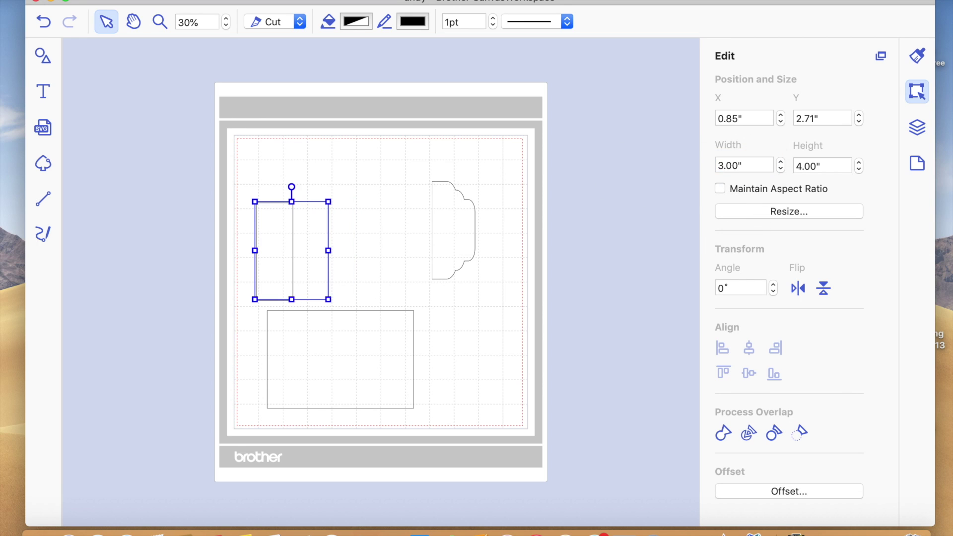
Step: Move the 6" wide rectangle up over the other two rectangles and set its width to 4.5"
{"action": "left_click_drag", "start_coordinate": [371, 366], "coordinate": [367, 266]}
{"action": "left_click", "coordinate": [753, 164]}
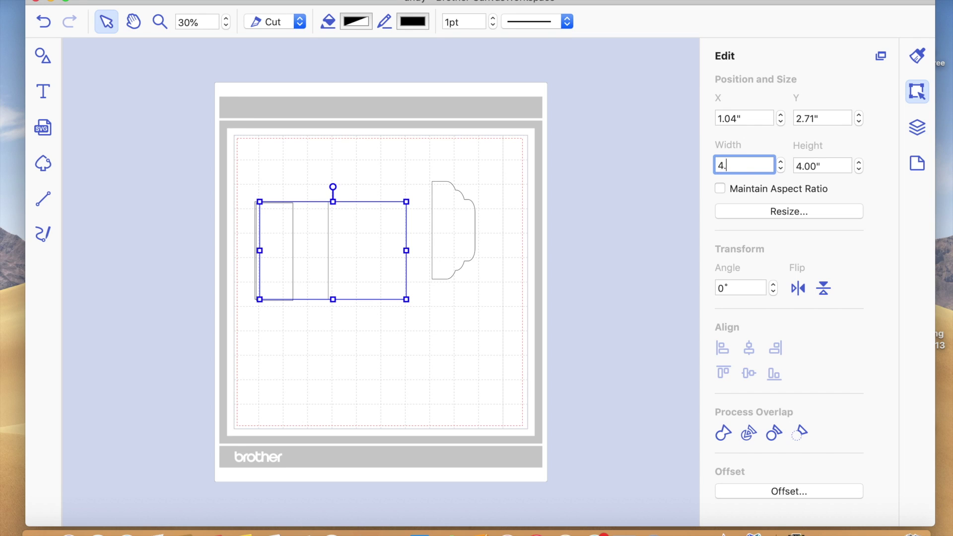
{"action": "key", "text": "Return"}
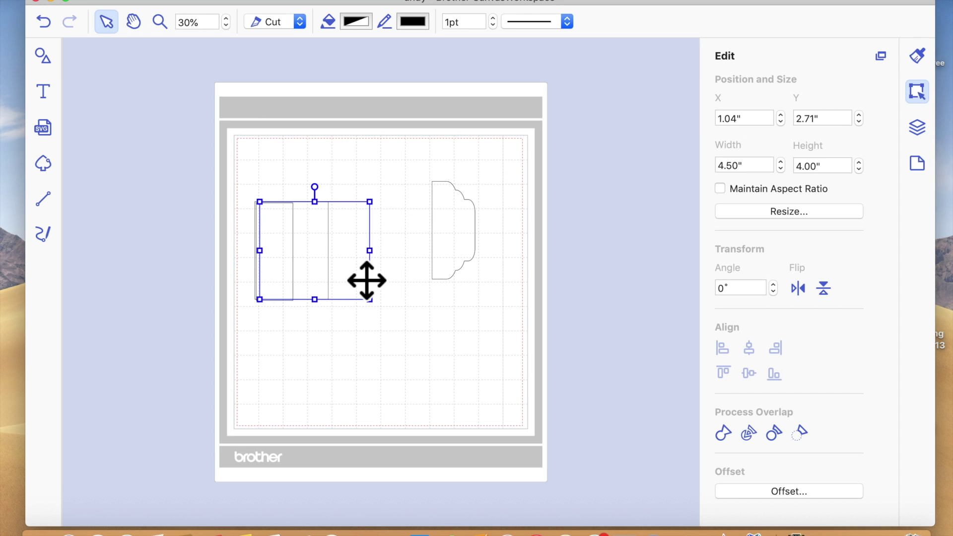
Step: Paste a copy of the 4.5" rectangle, set its width to 6", and move it over the other rectangles
{"action": "key", "text": "super+v"}
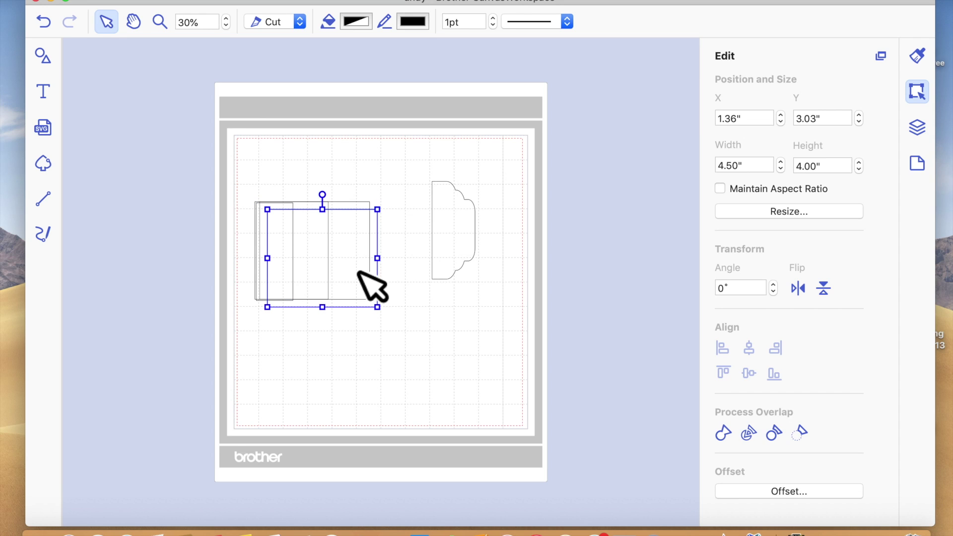
{"action": "left_click", "coordinate": [751, 165]}
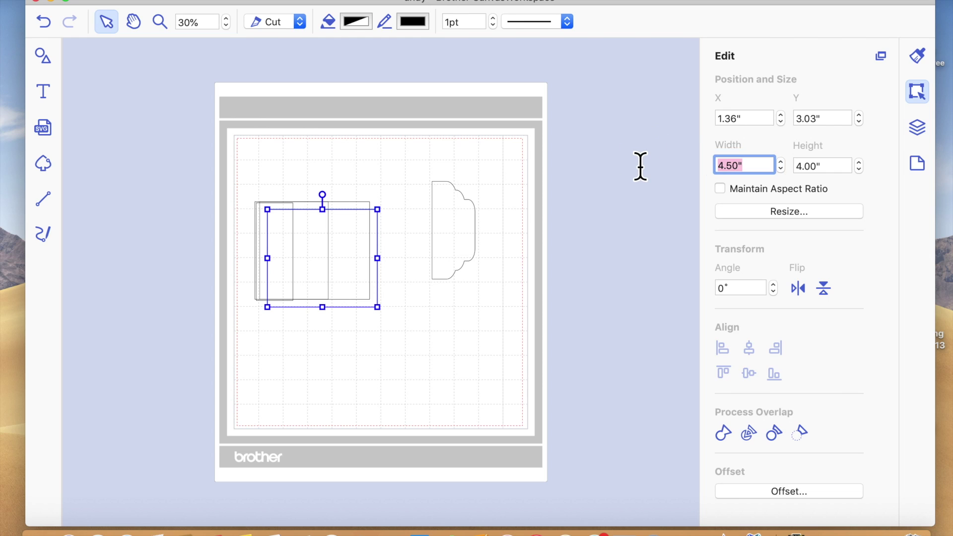
{"action": "type", "text": "6"}
{"action": "key", "text": "Return"}
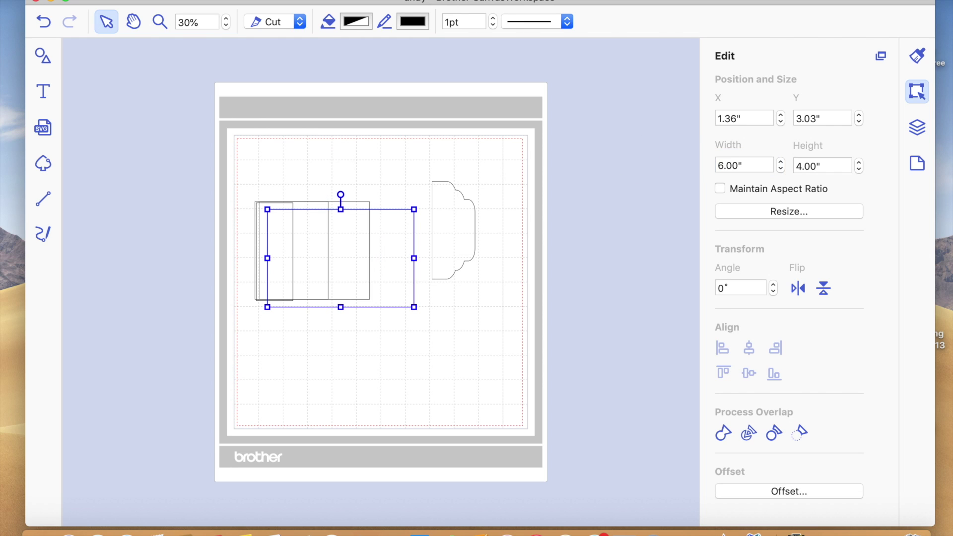
{"action": "left_click_drag", "start_coordinate": [404, 273], "coordinate": [398, 266]}
{"action": "left_click_drag", "start_coordinate": [275, 155], "coordinate": [385, 340]}
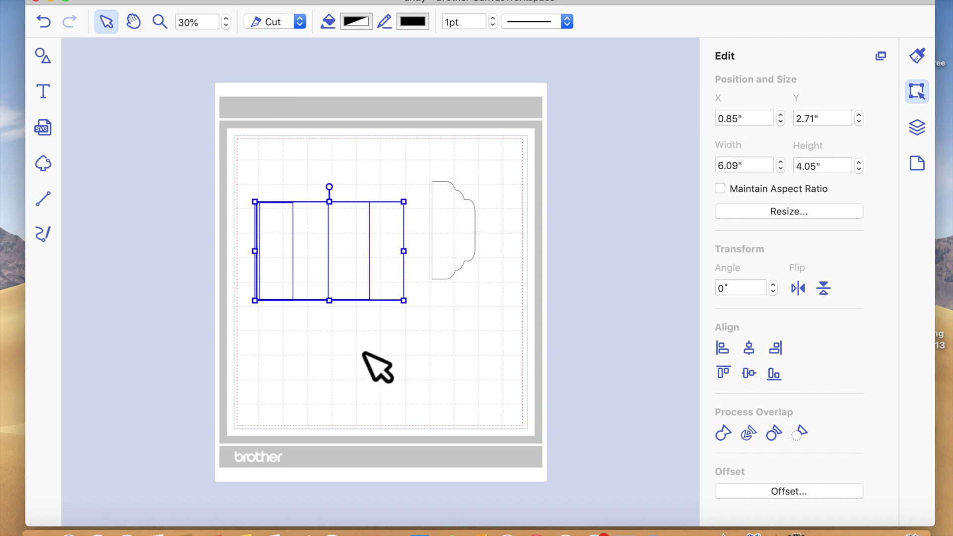
Step: Move the 6" rectangle below the other rectangles and overlap its right edge with the scalloped end
{"action": "left_click_drag", "start_coordinate": [394, 260], "coordinate": [421, 371]}
{"action": "left_click_drag", "start_coordinate": [460, 274], "coordinate": [430, 393]}
{"action": "left_click", "coordinate": [494, 411]}
{"action": "left_click", "coordinate": [422, 375]}
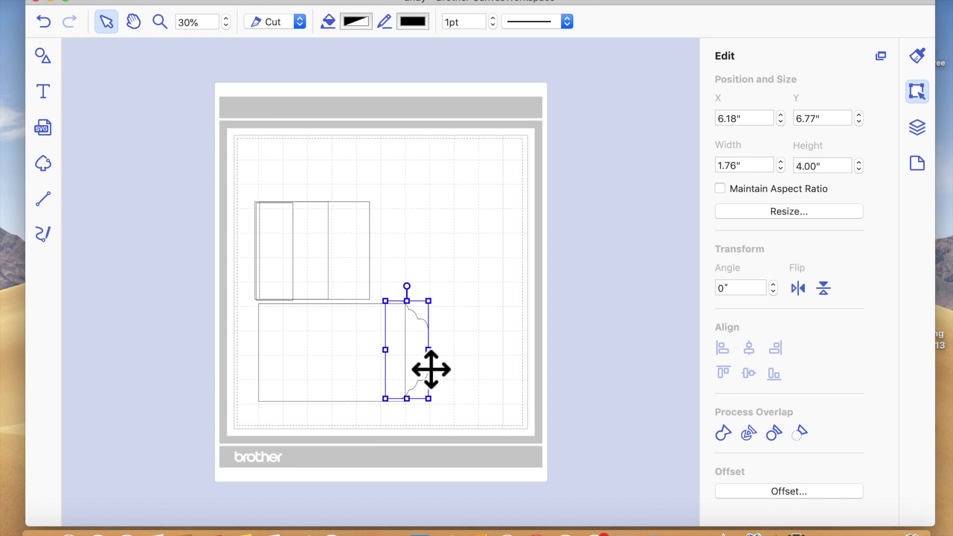
Step: Paste three copies of the scalloped end and spread all four ends apart along the mat's right side
{"action": "key", "text": "super+v"}
{"action": "key", "text": "super+v"}
{"action": "key", "text": "super+v"}
{"action": "left_click_drag", "start_coordinate": [441, 389], "coordinate": [491, 245]}
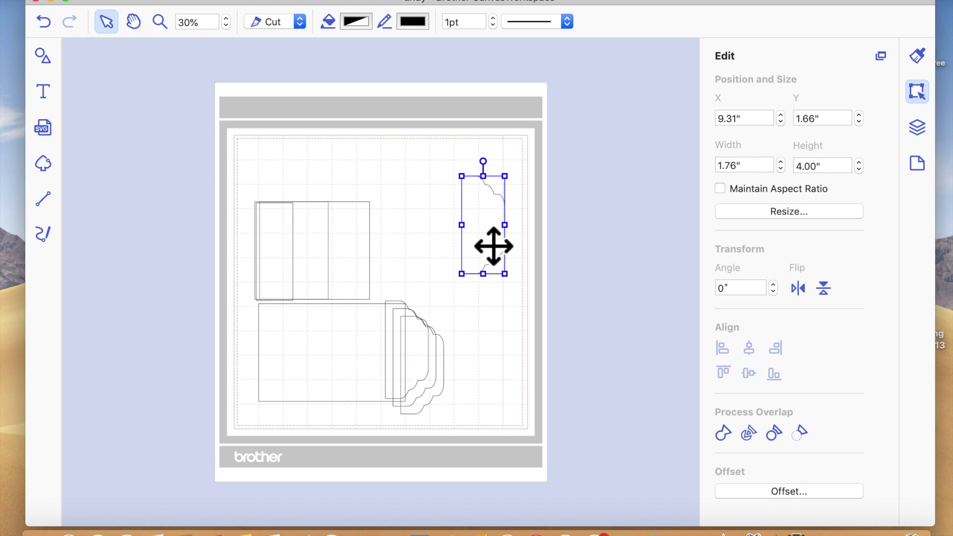
{"action": "left_click_drag", "start_coordinate": [444, 372], "coordinate": [451, 166]}
{"action": "left_click_drag", "start_coordinate": [425, 351], "coordinate": [521, 326]}
{"action": "left_click_drag", "start_coordinate": [426, 371], "coordinate": [454, 395]}
Step: Separate the stacked rectangles, moving the 4.5" one off the mat, the 3" one above it, and the 6" one slightly left
{"action": "left_click_drag", "start_coordinate": [364, 260], "coordinate": [234, 189]}
{"action": "left_click_drag", "start_coordinate": [318, 226], "coordinate": [317, 131]}
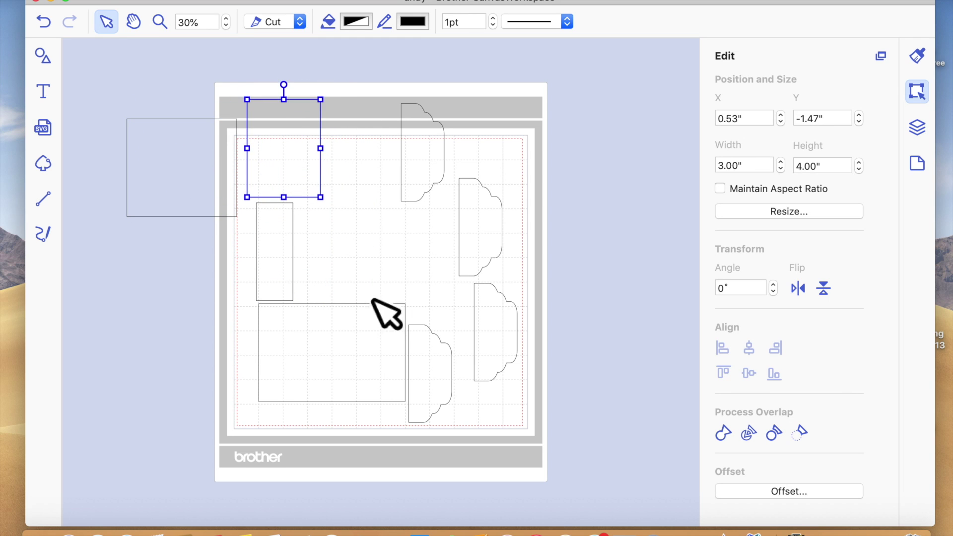
{"action": "left_click", "coordinate": [363, 354]}
{"action": "left_click_drag", "start_coordinate": [363, 354], "coordinate": [347, 357]}
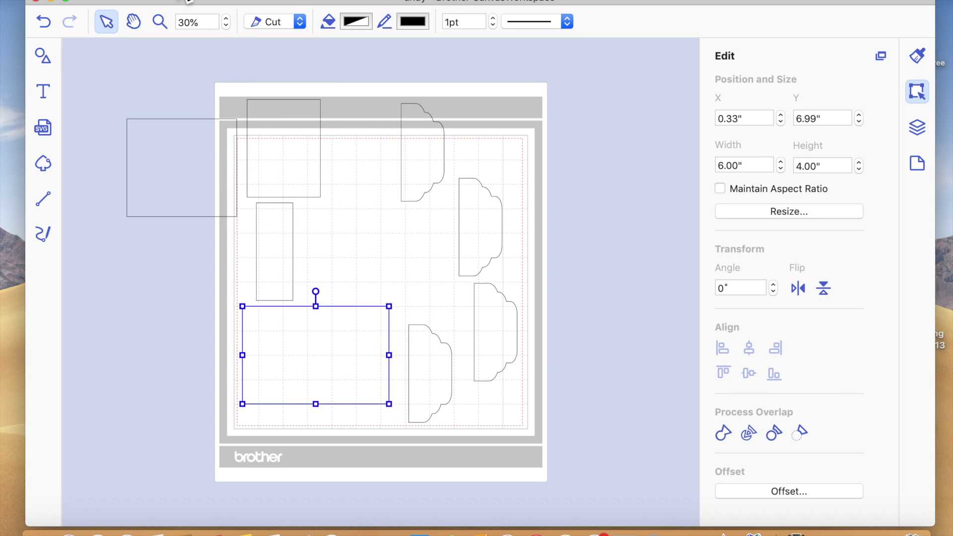
Step: Place the lower scalloped end so that it overlaps the right edge of the 6" rectangle
{"action": "left_click", "coordinate": [226, 19]}
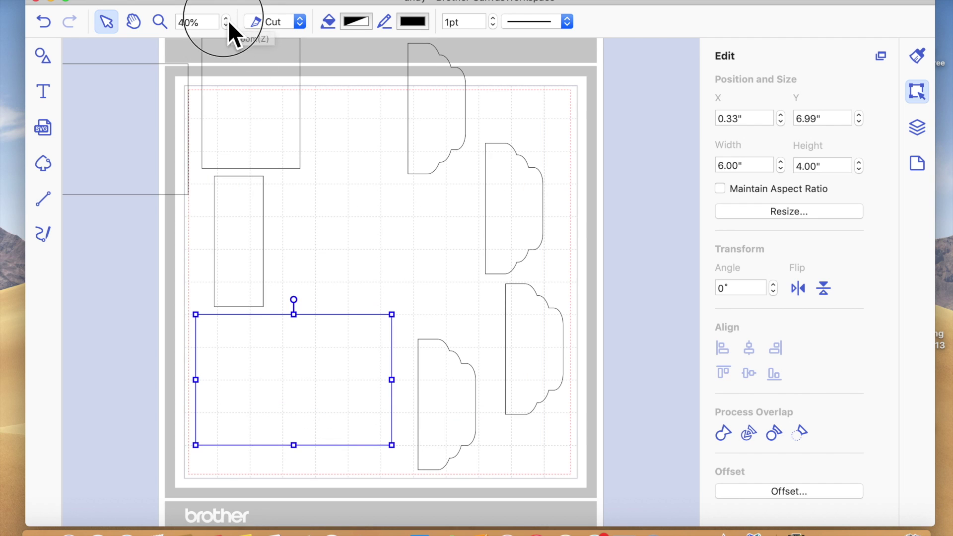
{"action": "left_click", "coordinate": [227, 19]}
{"action": "scroll", "coordinate": [291, 231], "scroll_direction": "down", "scroll_amount": 5}
{"action": "left_click_drag", "start_coordinate": [487, 344], "coordinate": [357, 394]}
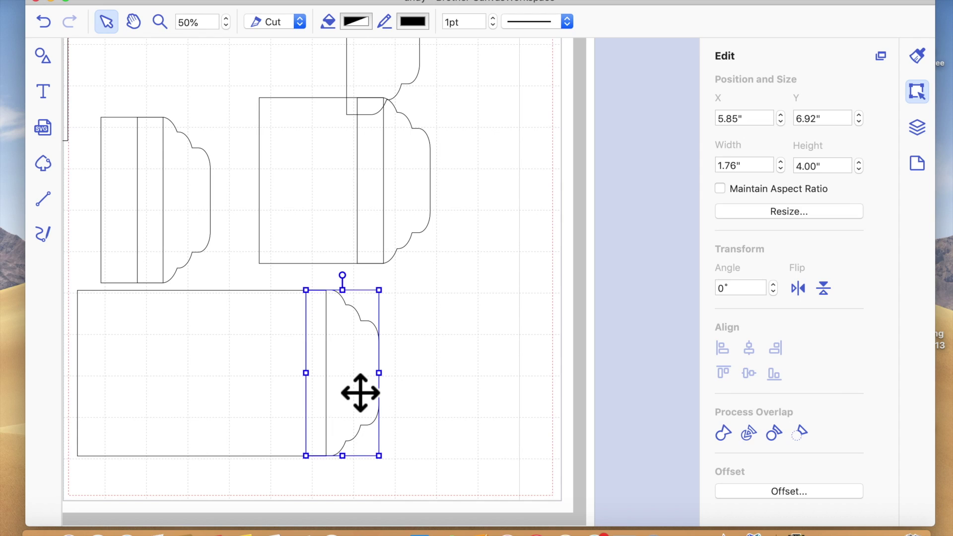
Step: Align the 6" rectangle and its scalloped end by vertical center and weld them into one tag
{"action": "left_click", "coordinate": [453, 424]}
{"action": "left_click", "coordinate": [319, 433]}
{"action": "left_click", "coordinate": [748, 374]}
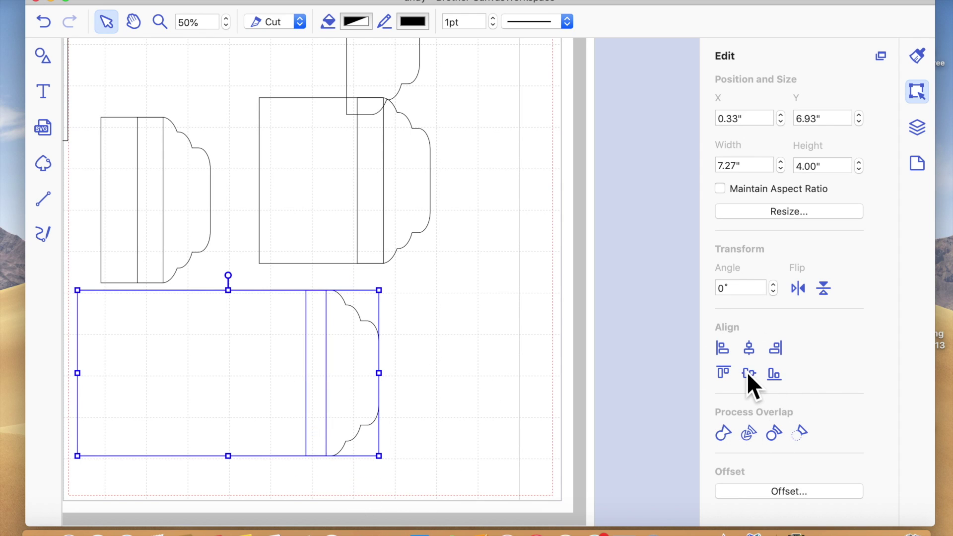
{"action": "left_click", "coordinate": [727, 439]}
Step: Move the 3" rectangle down and right, and overlap its right edge with the scalloped end
{"action": "left_click_drag", "start_coordinate": [440, 195], "coordinate": [455, 195]}
{"action": "left_click_drag", "start_coordinate": [324, 187], "coordinate": [380, 292]}
{"action": "mouse_move", "coordinate": [432, 185]}
{"action": "left_mouse_down"}
{"action": "mouse_move", "coordinate": [538, 213]}
{"action": "mouse_move", "coordinate": [483, 273]}
{"action": "mouse_move", "coordinate": [489, 251]}
{"action": "left_mouse_up"}
{"action": "left_click", "coordinate": [546, 410]}
Step: Weld the 3" rectangle and its vertically centered scalloped end into one tag, and move it down over the 6" tag's end
{"action": "left_click_drag", "start_coordinate": [530, 399], "coordinate": [419, 265]}
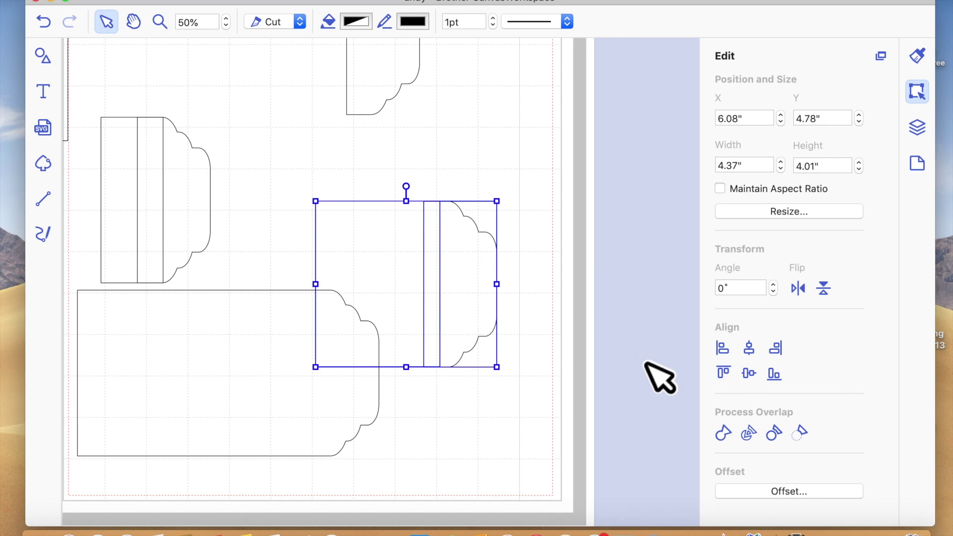
{"action": "left_click", "coordinate": [722, 435]}
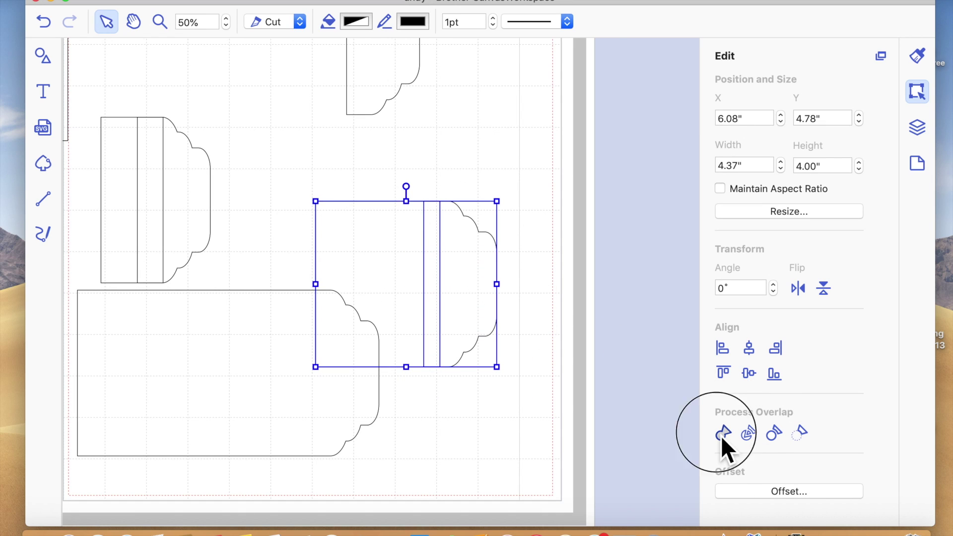
{"action": "left_click_drag", "start_coordinate": [433, 236], "coordinate": [429, 362]}
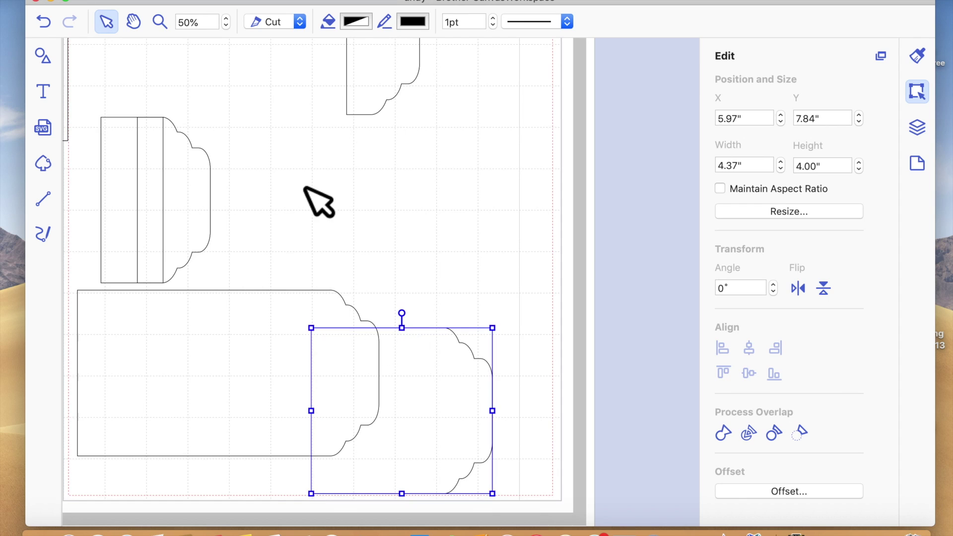
Step: Pull the scalloped end off the 1.5" rectangle and place it just to the rectangle's right
{"action": "scroll", "coordinate": [319, 203], "scroll_direction": "up", "scroll_amount": 3}
{"action": "left_click", "coordinate": [271, 268]}
{"action": "left_click_drag", "start_coordinate": [221, 264], "coordinate": [352, 263]}
{"action": "left_click", "coordinate": [154, 228]}
{"action": "left_click_drag", "start_coordinate": [154, 228], "coordinate": [283, 230]}
{"action": "left_click", "coordinate": [400, 273]}
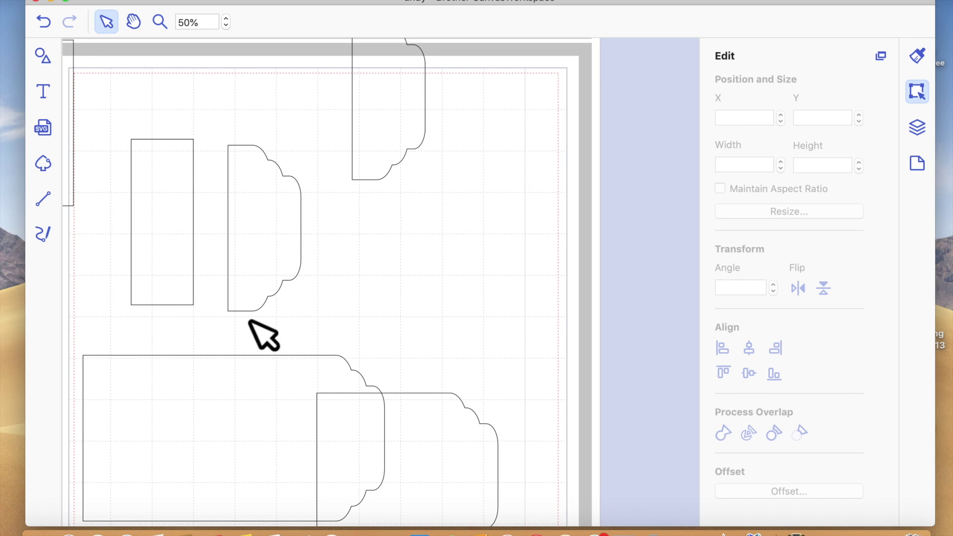
Step: Overlap the scalloped end with the 1.5" rectangle's right edge and weld them into one tag, aligned by vertical center
{"action": "left_click_drag", "start_coordinate": [270, 227], "coordinate": [218, 251]}
{"action": "left_click_drag", "start_coordinate": [307, 317], "coordinate": [196, 217]}
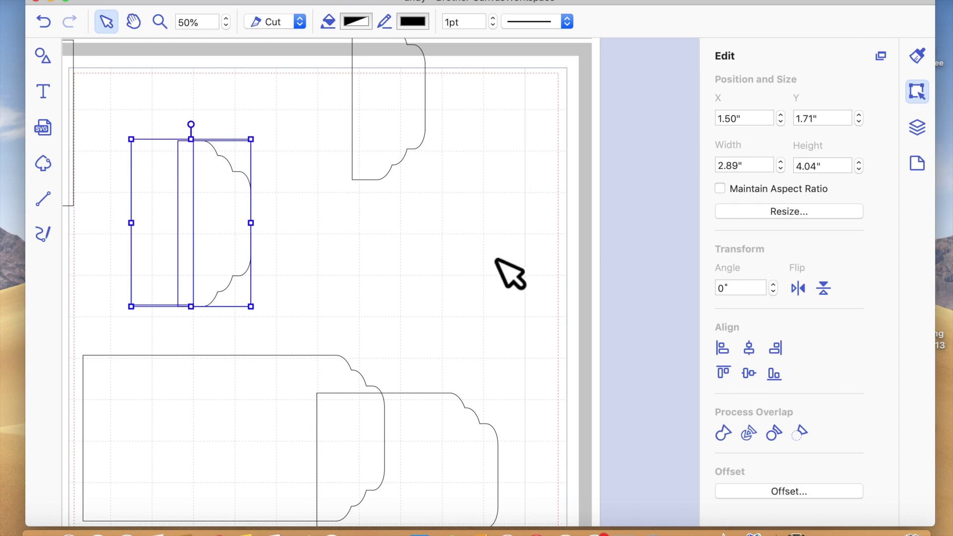
{"action": "left_click", "coordinate": [750, 376]}
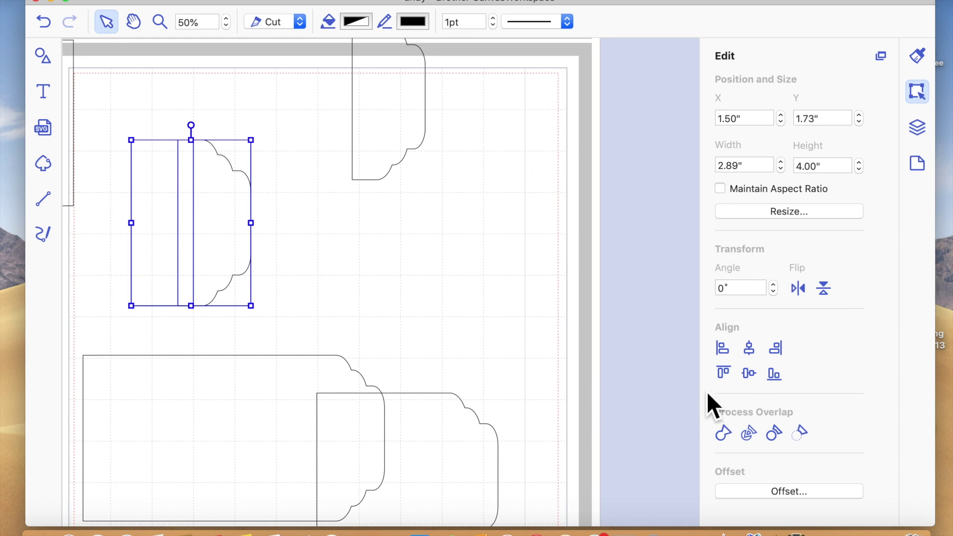
{"action": "left_click", "coordinate": [726, 433]}
{"action": "left_click", "coordinate": [389, 304]}
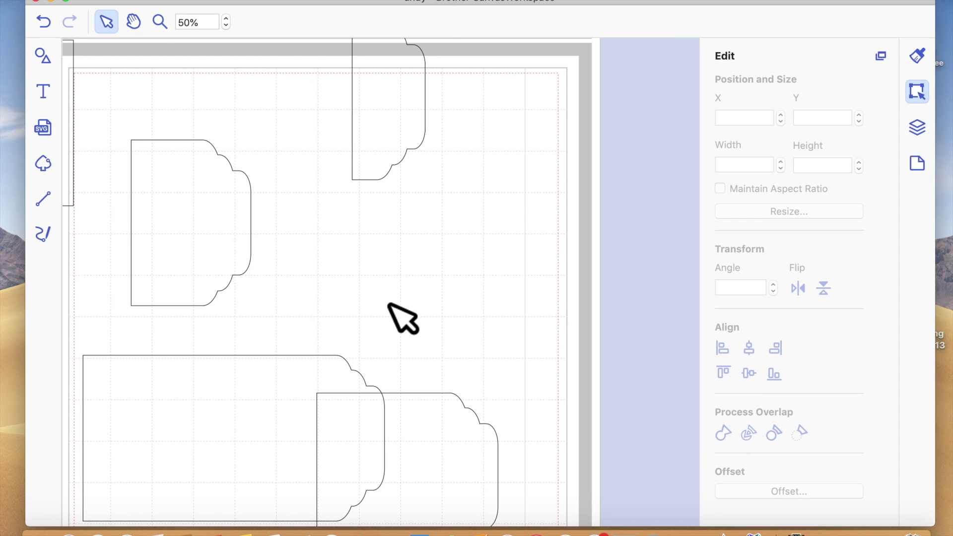
Step: Move the 4.5" rectangle back onto the mat and overlap its right edge with the remaining scalloped end
{"action": "scroll", "coordinate": [423, 326], "scroll_direction": "left", "scroll_amount": 2}
{"action": "left_click_drag", "start_coordinate": [104, 128], "coordinate": [498, 234]}
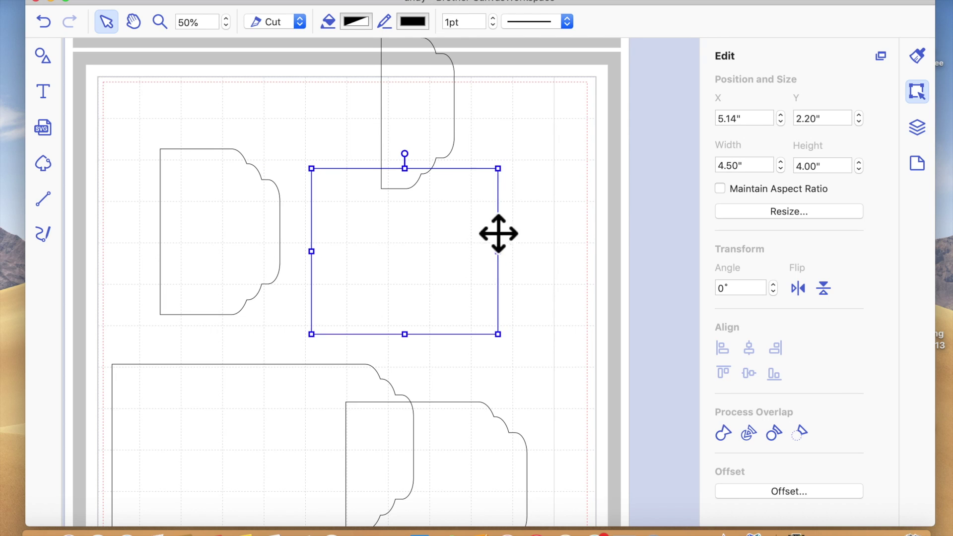
{"action": "left_click_drag", "start_coordinate": [445, 119], "coordinate": [545, 264]}
{"action": "left_click", "coordinate": [559, 345]}
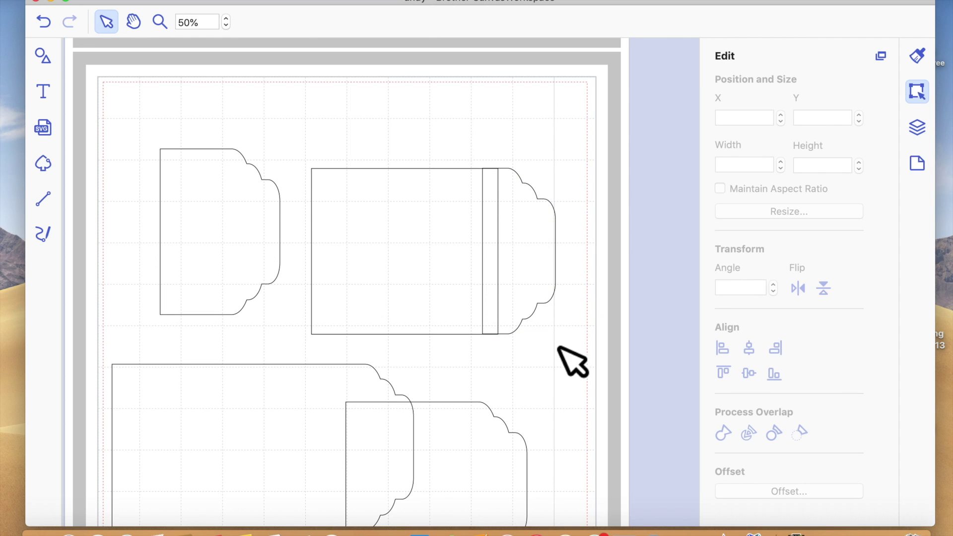
Step: Align the 4.5" rectangle and its scalloped end by vertical center and weld them into one tag
{"action": "left_click", "coordinate": [489, 264]}
{"action": "left_click", "coordinate": [482, 258], "text": "shift"}
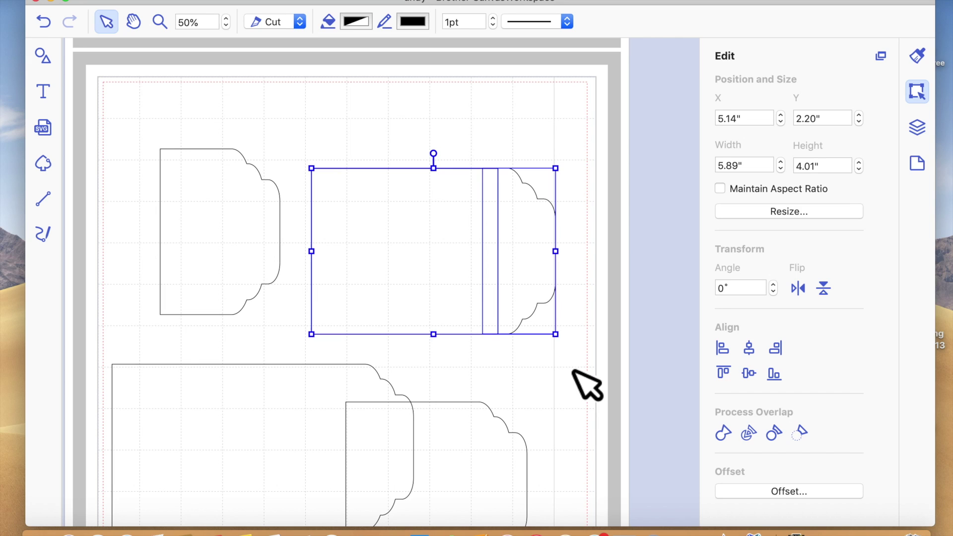
{"action": "left_click", "coordinate": [753, 379]}
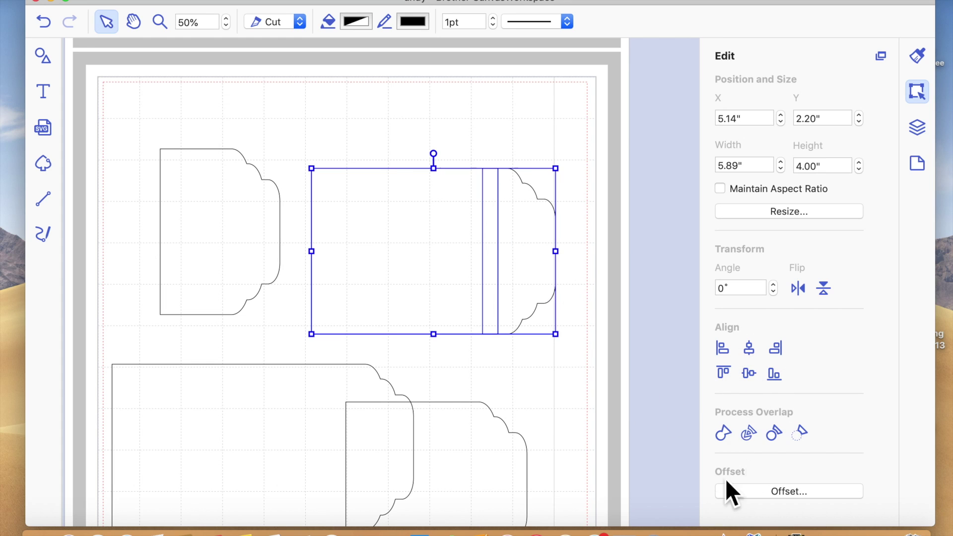
{"action": "left_click", "coordinate": [726, 439]}
{"action": "left_click", "coordinate": [590, 392]}
Step: Move the four tags into an overlapping stack on the upper half of the mat
{"action": "mouse_move", "coordinate": [237, 215]}
{"action": "left_mouse_down"}
{"action": "mouse_move", "coordinate": [380, 225]}
{"action": "mouse_move", "coordinate": [249, 208]}
{"action": "left_mouse_up"}
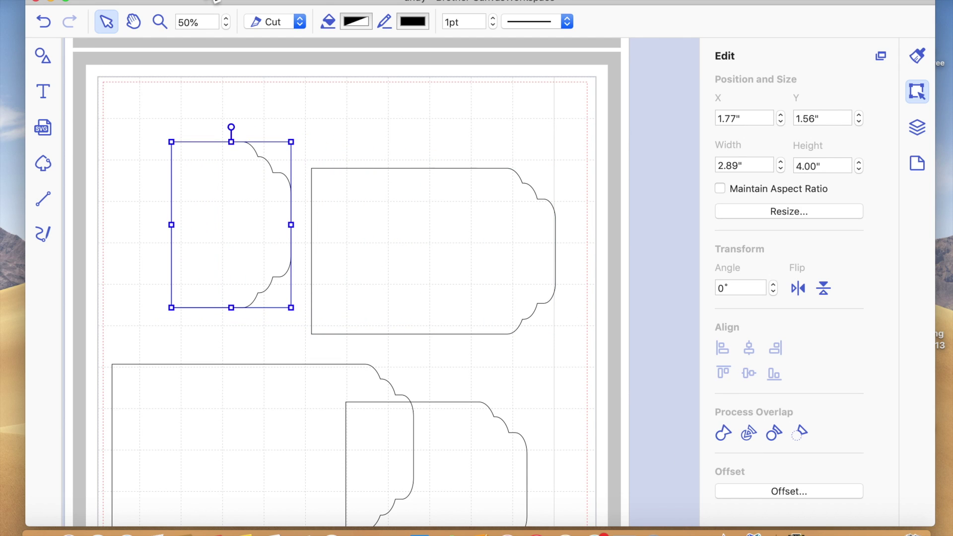
{"action": "left_click", "coordinate": [70, 2]}
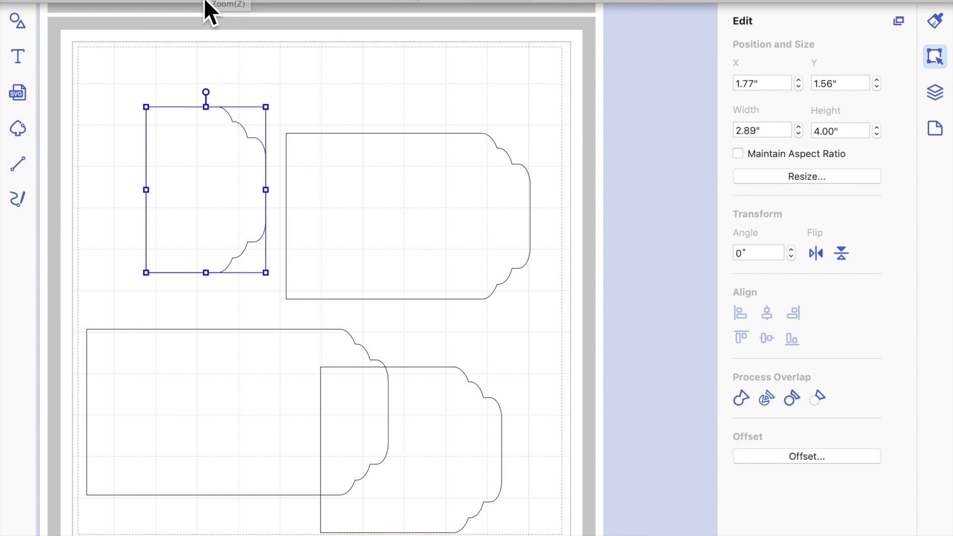
{"action": "left_click", "coordinate": [167, 28]}
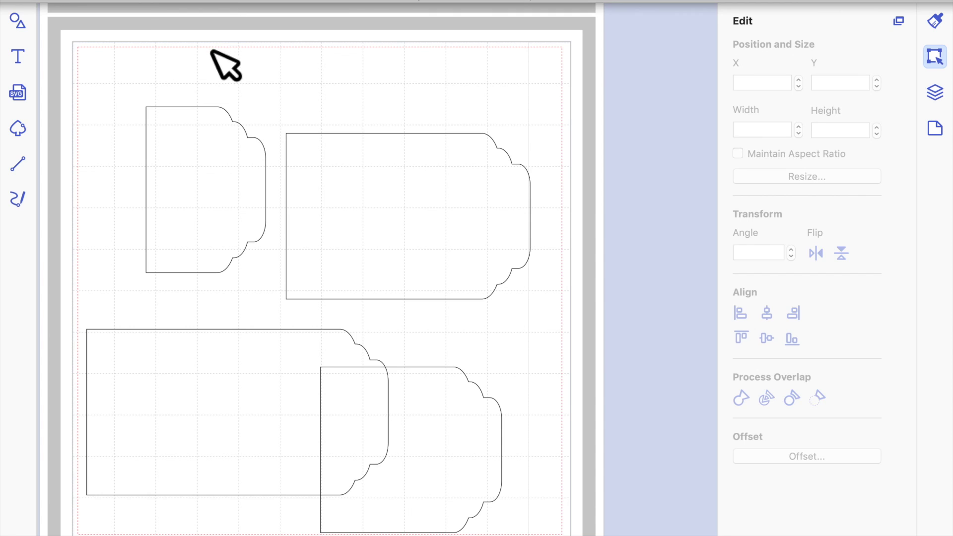
{"action": "left_click", "coordinate": [208, 8]}
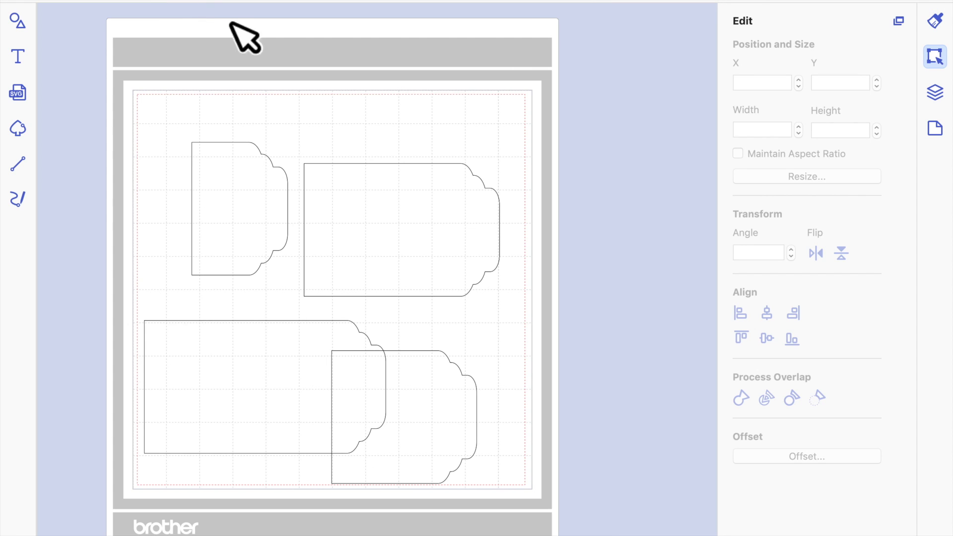
{"action": "left_click_drag", "start_coordinate": [383, 234], "coordinate": [385, 198]}
{"action": "left_click_drag", "start_coordinate": [262, 221], "coordinate": [258, 222]}
{"action": "left_click_drag", "start_coordinate": [416, 399], "coordinate": [323, 196]}
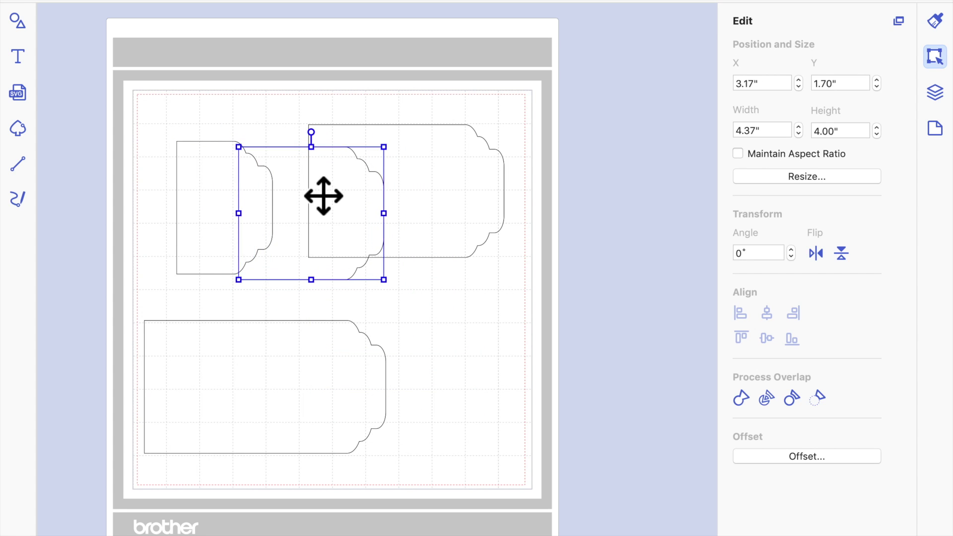
{"action": "left_click_drag", "start_coordinate": [459, 204], "coordinate": [434, 223]}
{"action": "left_click_drag", "start_coordinate": [327, 381], "coordinate": [462, 197]}
Step: Align all four tags by their left edges and by vertical center
{"action": "left_click_drag", "start_coordinate": [149, 63], "coordinate": [549, 298]}
{"action": "left_click", "coordinate": [740, 313]}
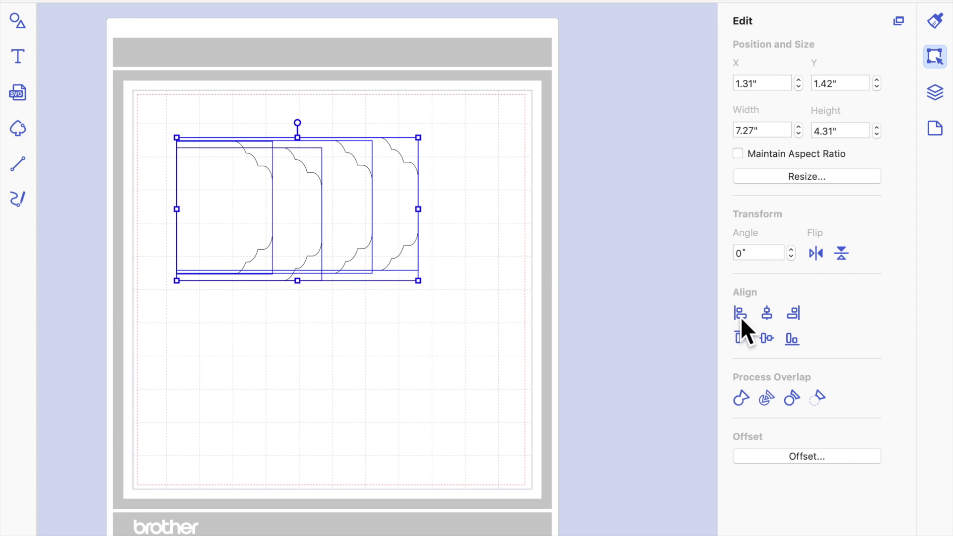
{"action": "left_click", "coordinate": [364, 413]}
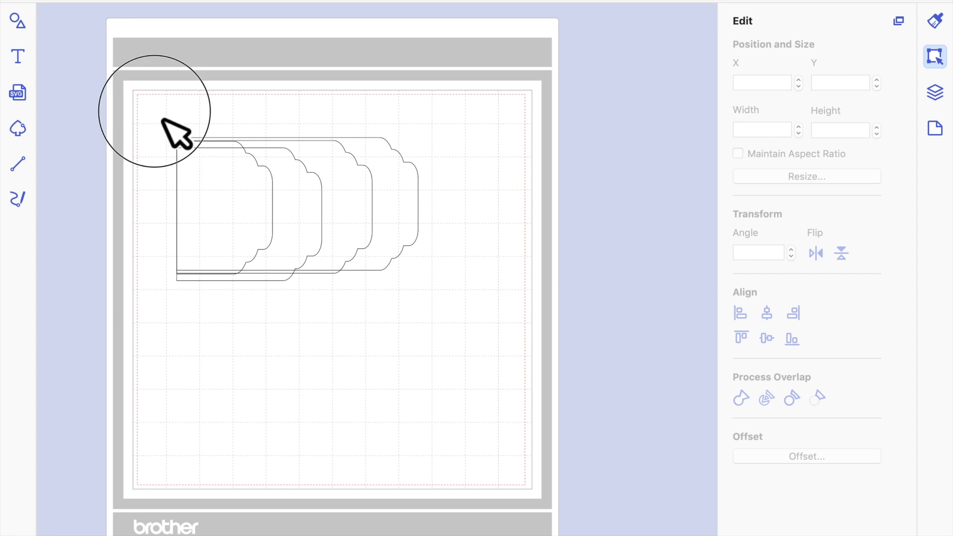
{"action": "left_click_drag", "start_coordinate": [159, 122], "coordinate": [426, 334]}
{"action": "scroll", "coordinate": [422, 335], "scroll_direction": "left", "scroll_amount": 5}
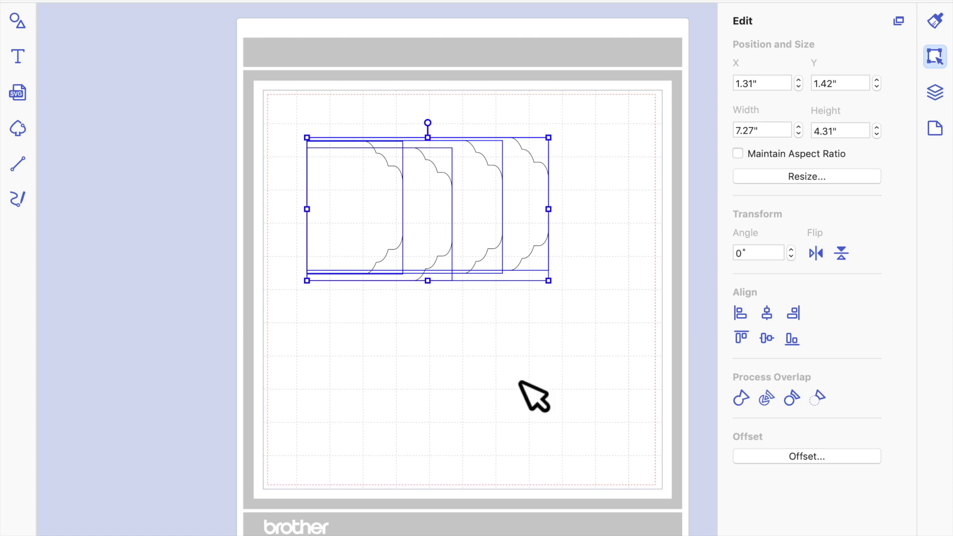
{"action": "left_click", "coordinate": [770, 346]}
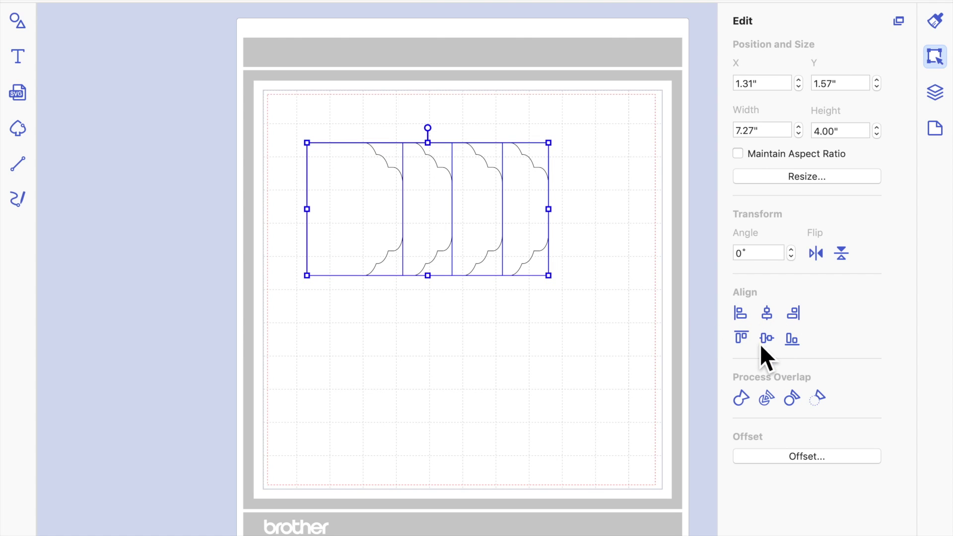
{"action": "left_click", "coordinate": [518, 424]}
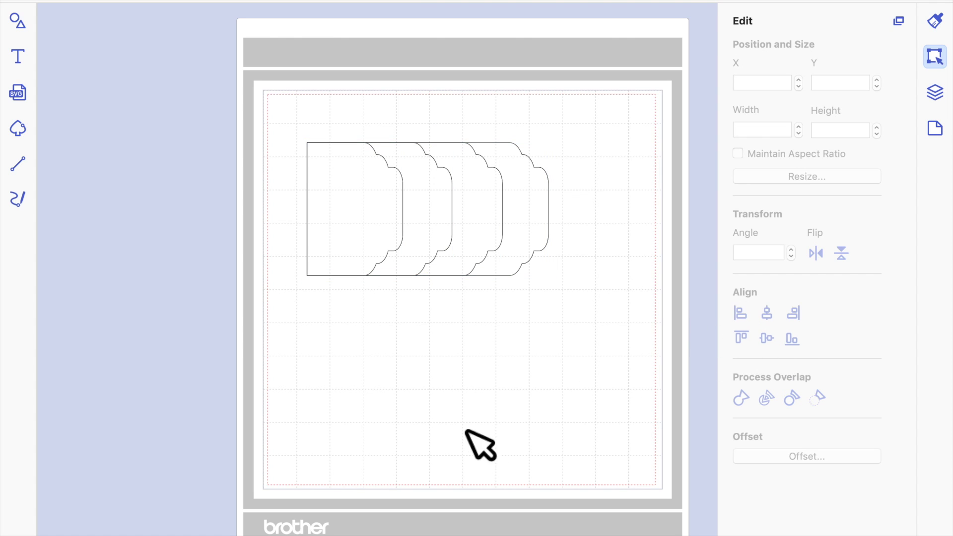
Step: Show the list of layers for the tag shapes
{"action": "right_click", "coordinate": [383, 417]}
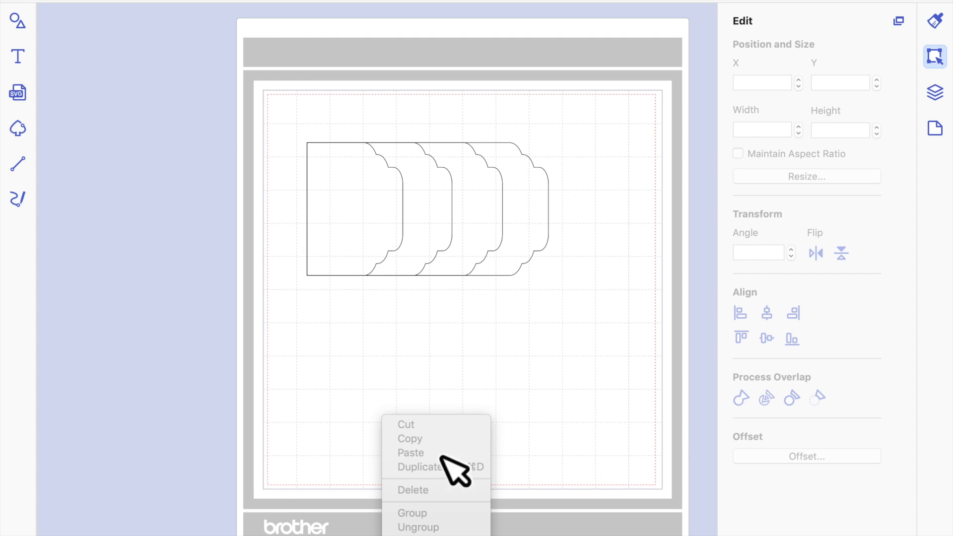
{"action": "left_click", "coordinate": [585, 411]}
{"action": "scroll", "coordinate": [585, 411], "scroll_direction": "right", "scroll_amount": 3}
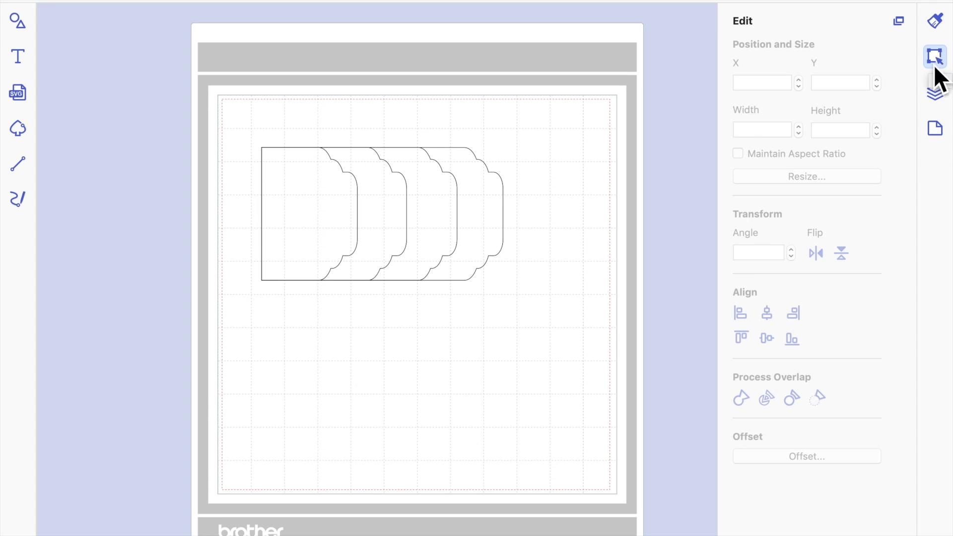
{"action": "left_click", "coordinate": [936, 100]}
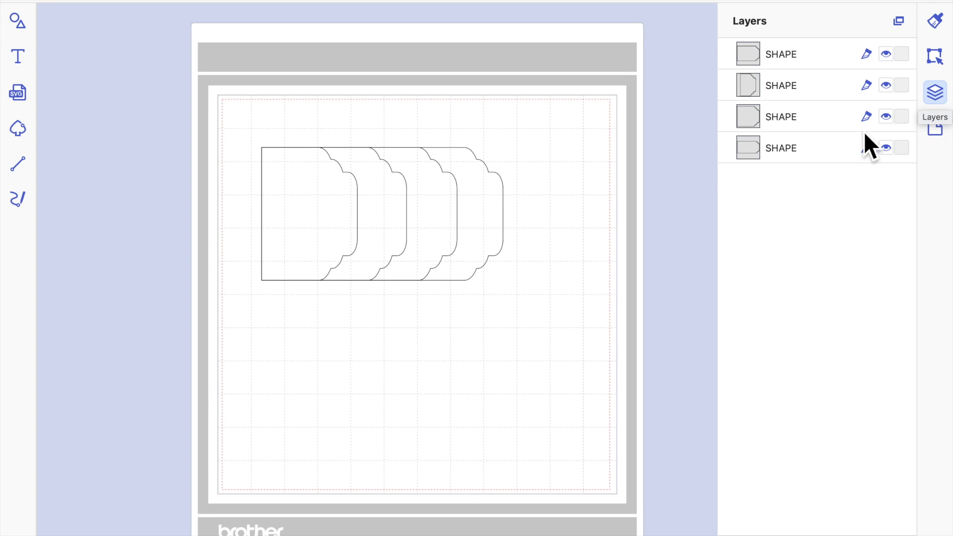
Step: Reorder the tag layers so the shortest tag is in front and the longest is at the back
{"action": "left_click_drag", "start_coordinate": [818, 59], "coordinate": [802, 212]}
{"action": "left_click", "coordinate": [510, 230]}
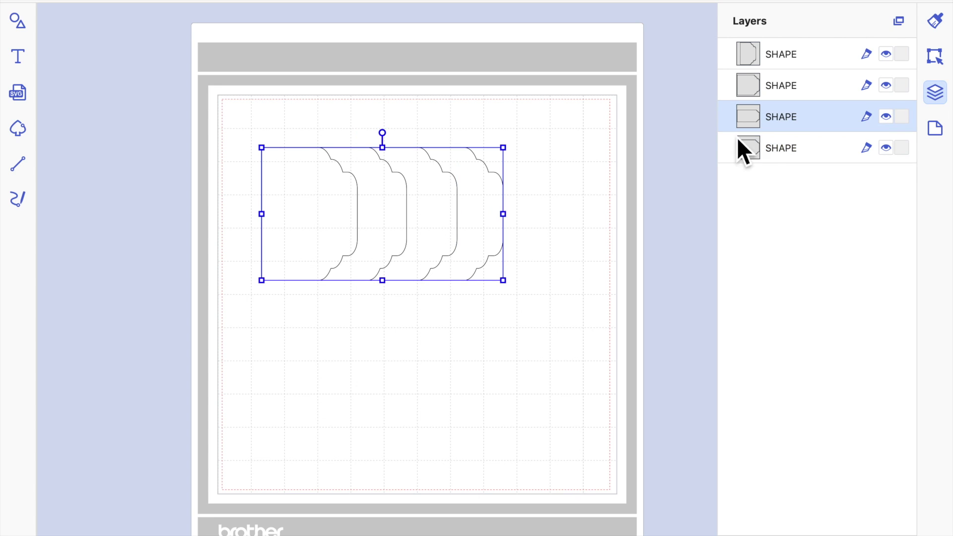
{"action": "left_click_drag", "start_coordinate": [793, 116], "coordinate": [793, 183]}
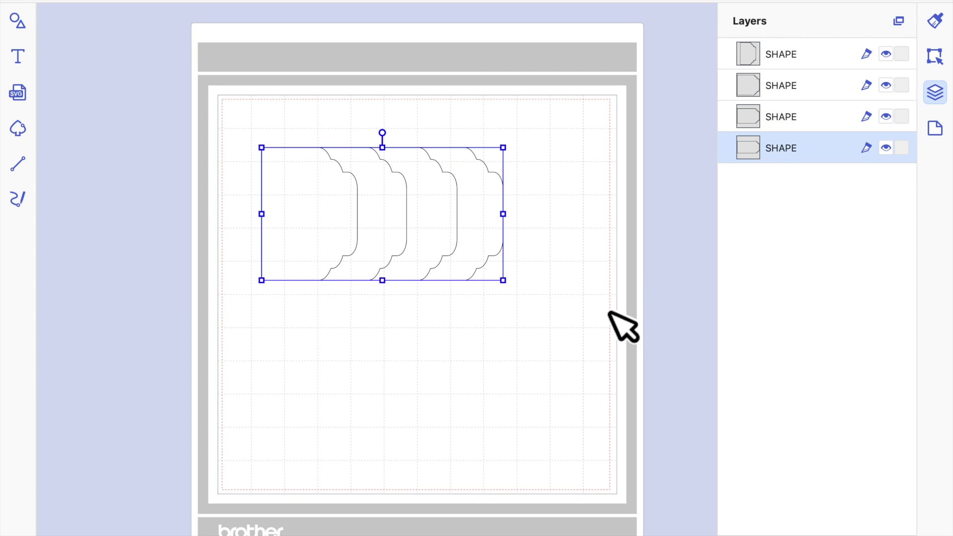
{"action": "left_click", "coordinate": [621, 325]}
{"action": "left_click", "coordinate": [450, 254]}
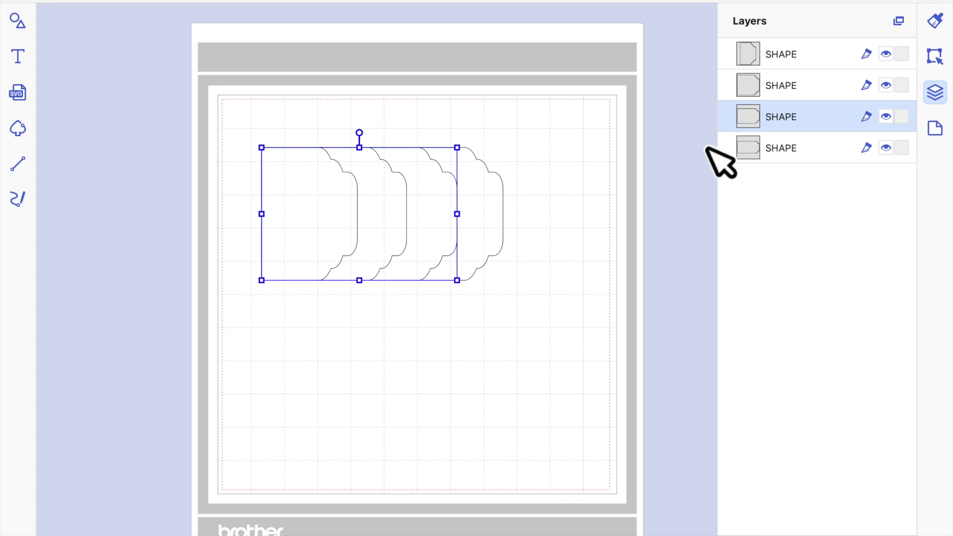
{"action": "left_click", "coordinate": [408, 227]}
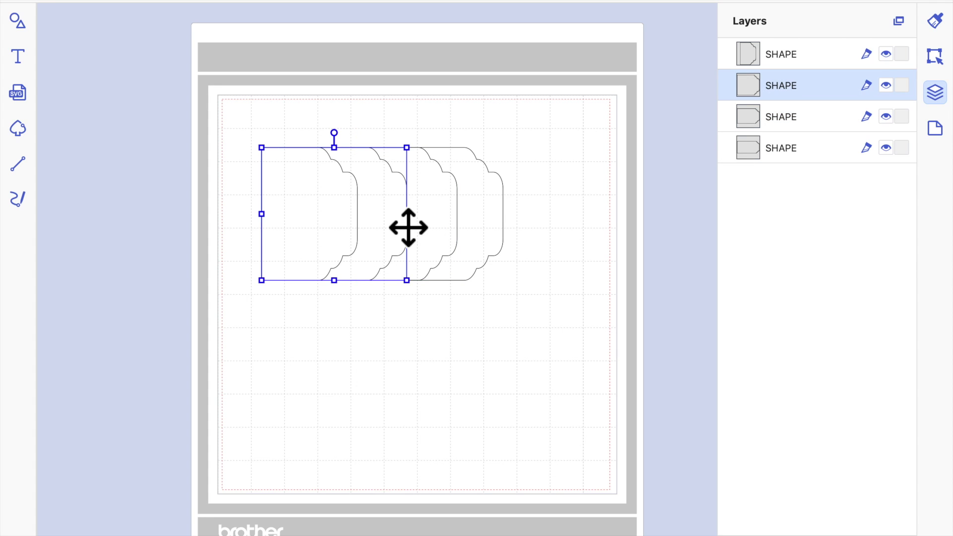
{"action": "left_click", "coordinate": [331, 225]}
{"action": "left_click", "coordinate": [373, 431]}
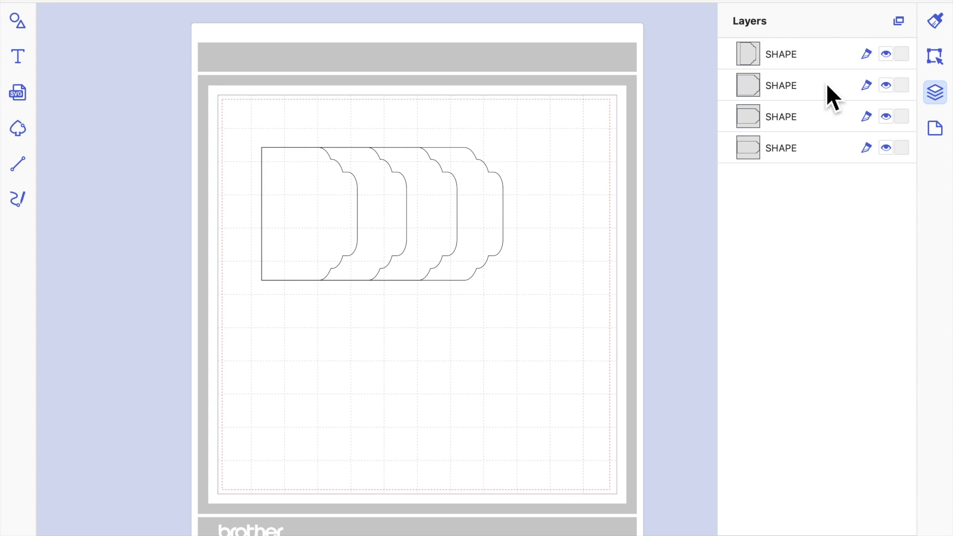
Step: Fill the shortest tag with Carnation pink and the second-shortest tag with Strawberry
{"action": "left_click", "coordinate": [937, 21]}
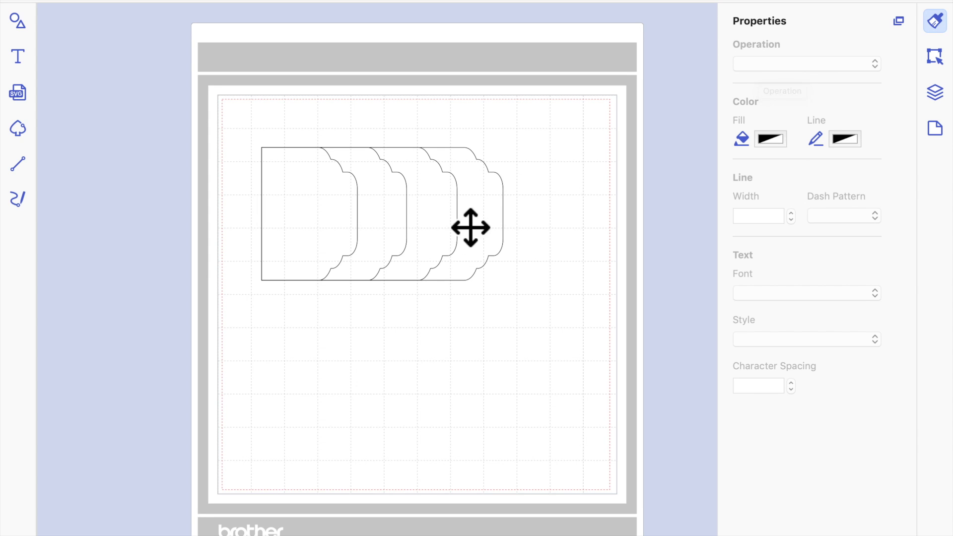
{"action": "left_click", "coordinate": [327, 243]}
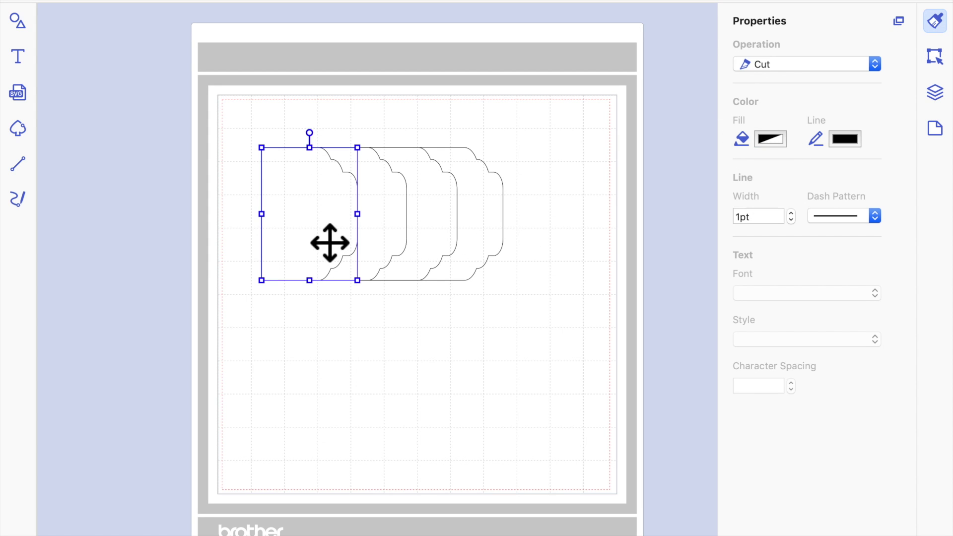
{"action": "left_click", "coordinate": [770, 139]}
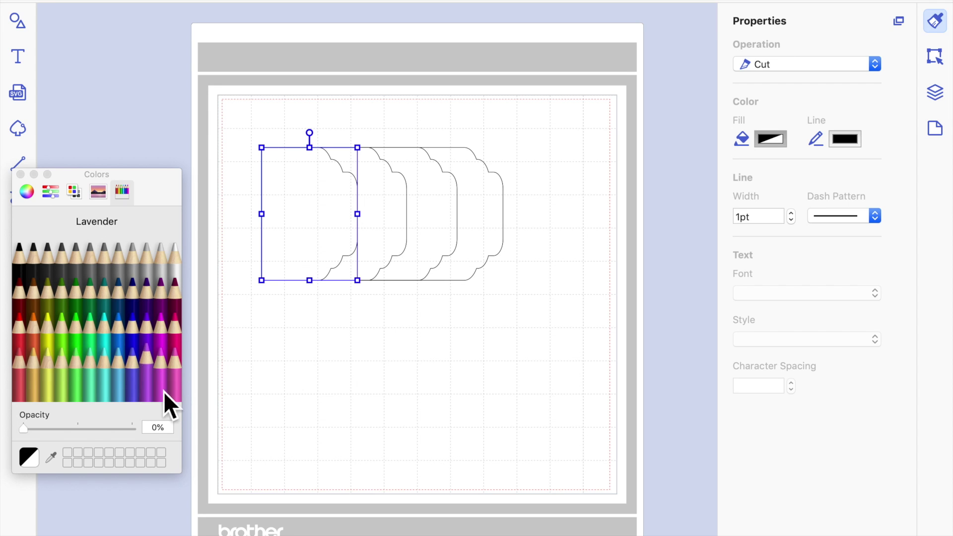
{"action": "left_click", "coordinate": [179, 381]}
{"action": "left_click", "coordinate": [397, 224]}
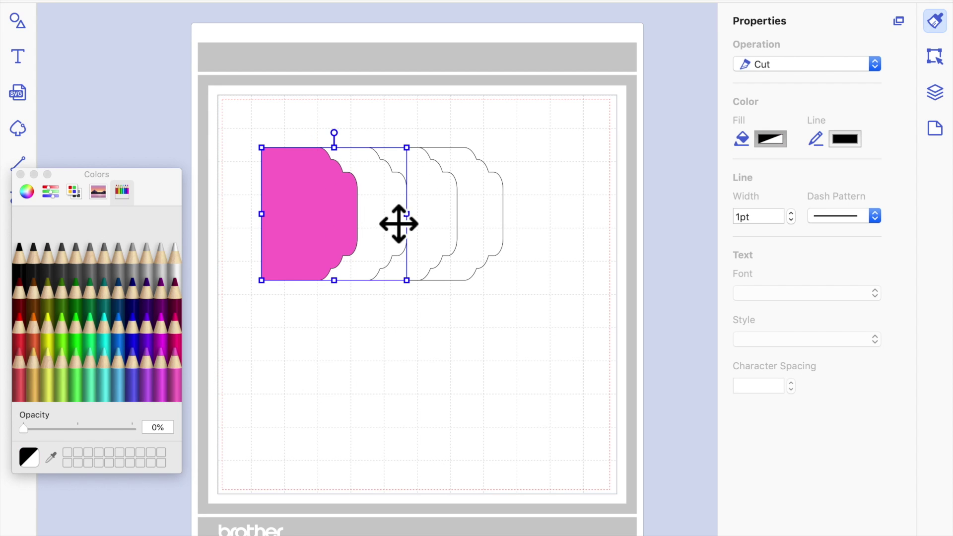
{"action": "left_click", "coordinate": [181, 374]}
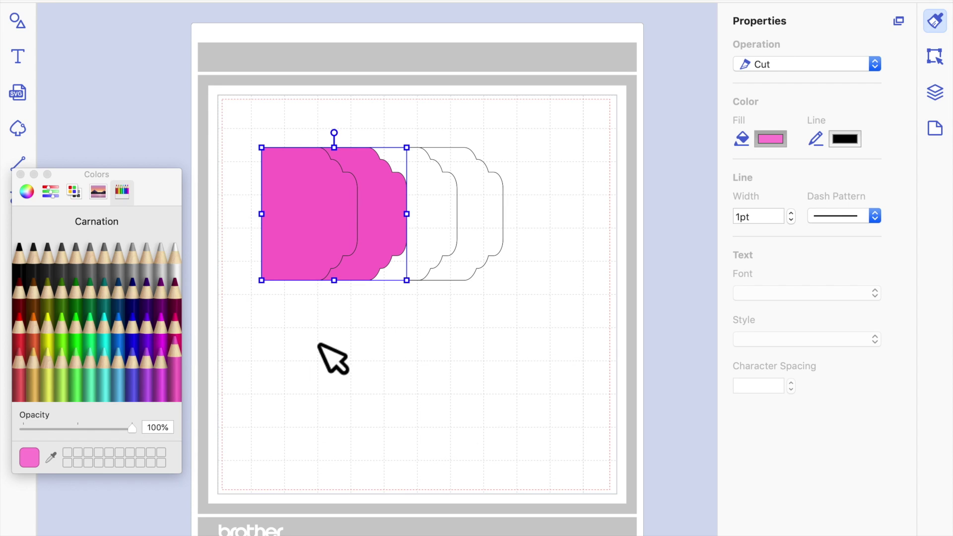
{"action": "left_click", "coordinate": [179, 338]}
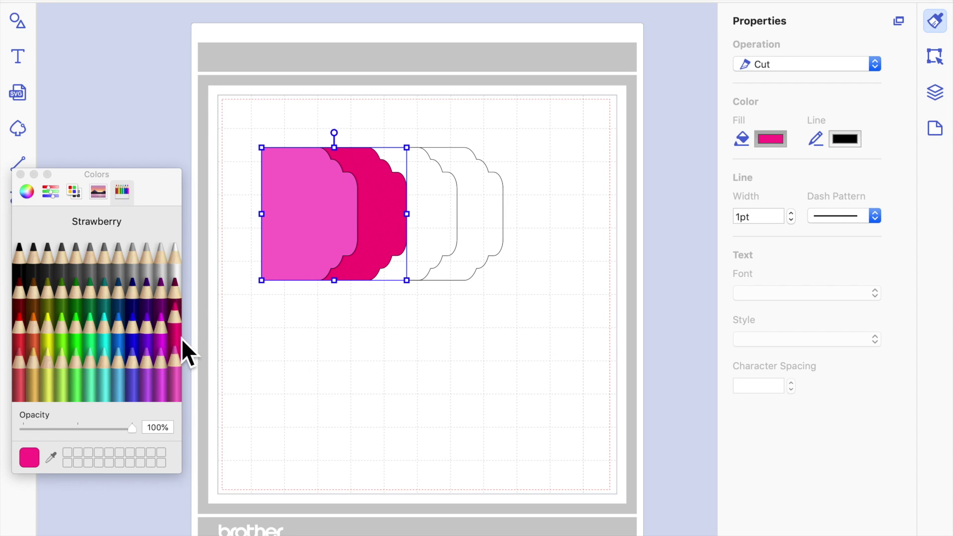
Step: Fill the third tag with Lavender and the longest tag with Plum, then close the color picker
{"action": "left_click", "coordinate": [455, 214]}
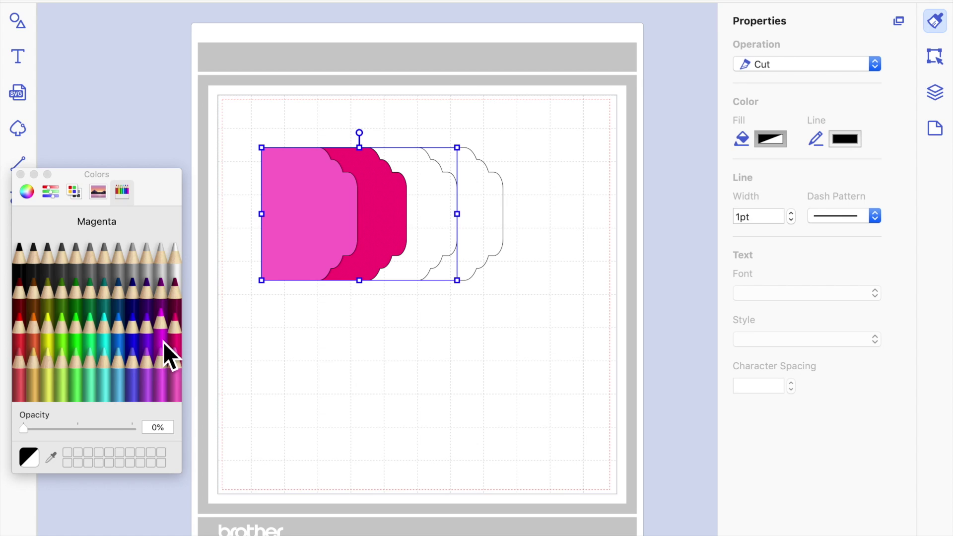
{"action": "left_click", "coordinate": [148, 388]}
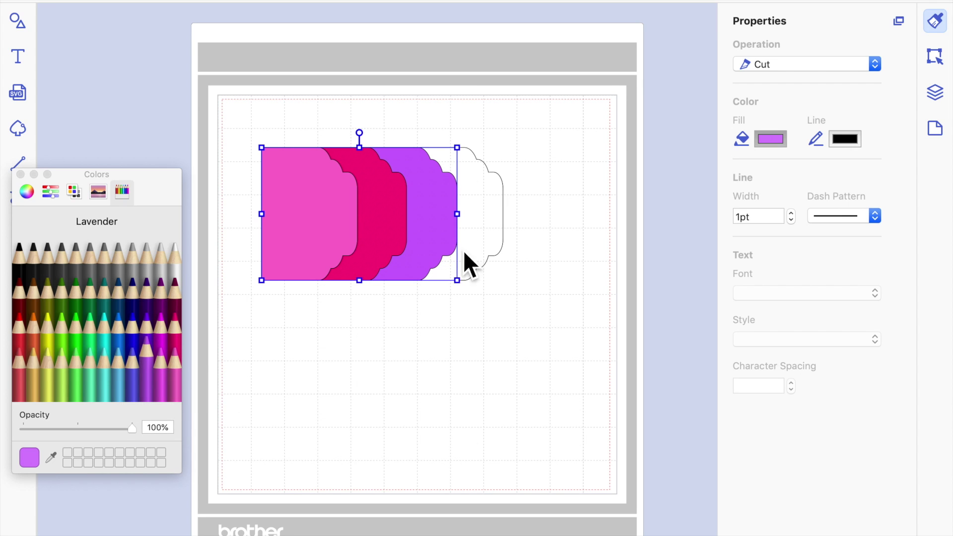
{"action": "left_click", "coordinate": [507, 227]}
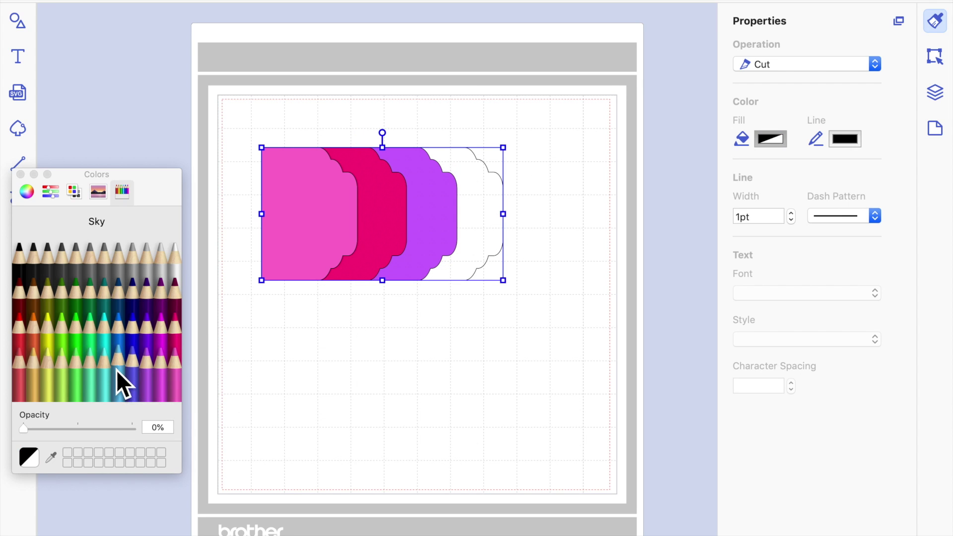
{"action": "left_click", "coordinate": [163, 314]}
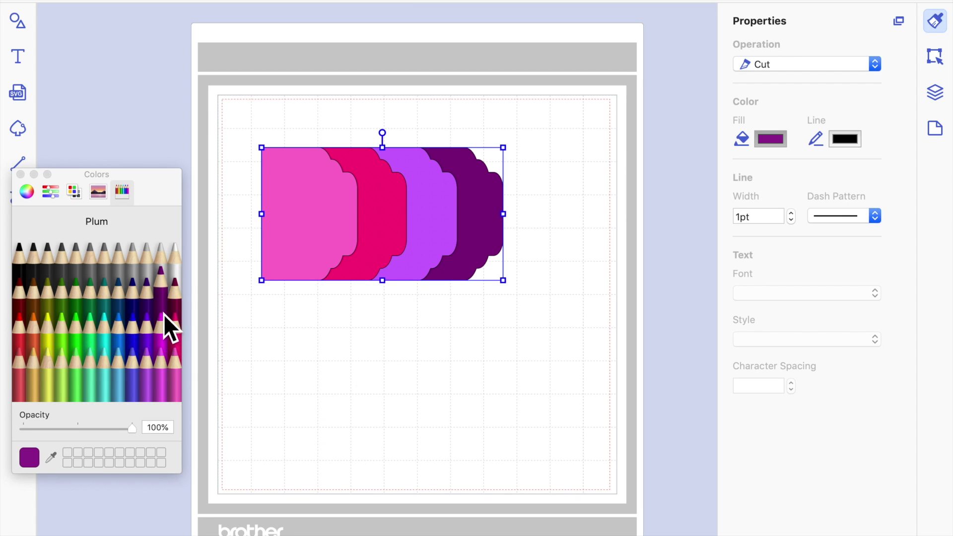
{"action": "left_click", "coordinate": [443, 349]}
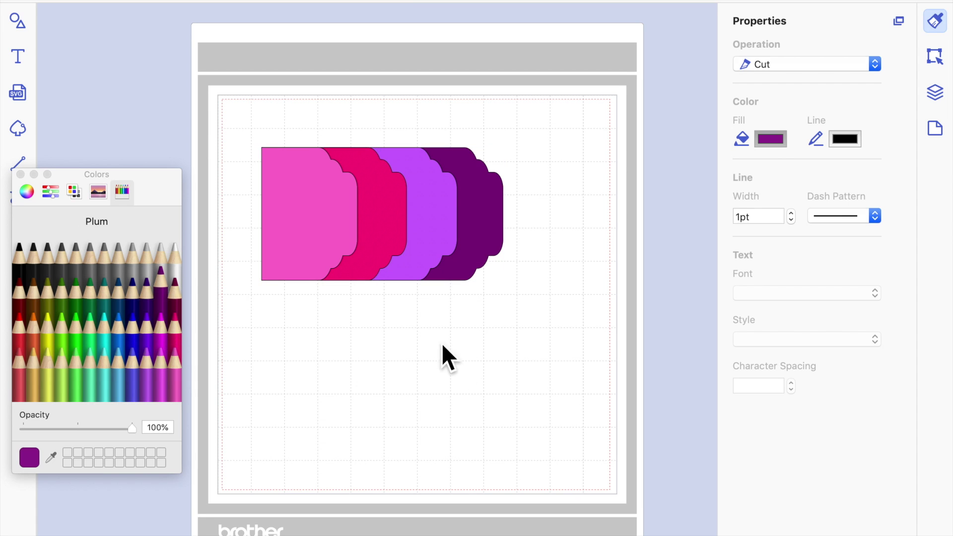
{"action": "left_click", "coordinate": [21, 175]}
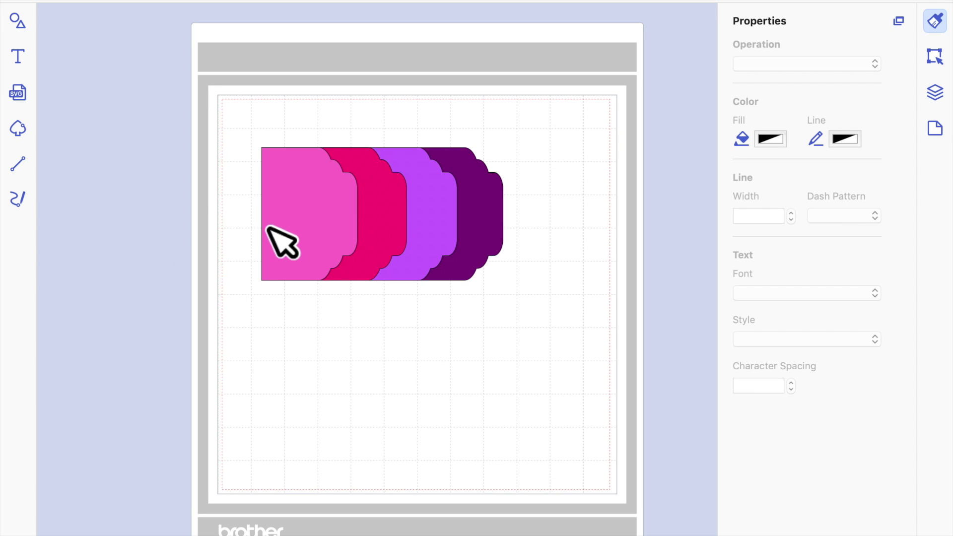
Step: Add a plain circle from the shape library to the empty area below the tags
{"action": "left_click", "coordinate": [21, 21]}
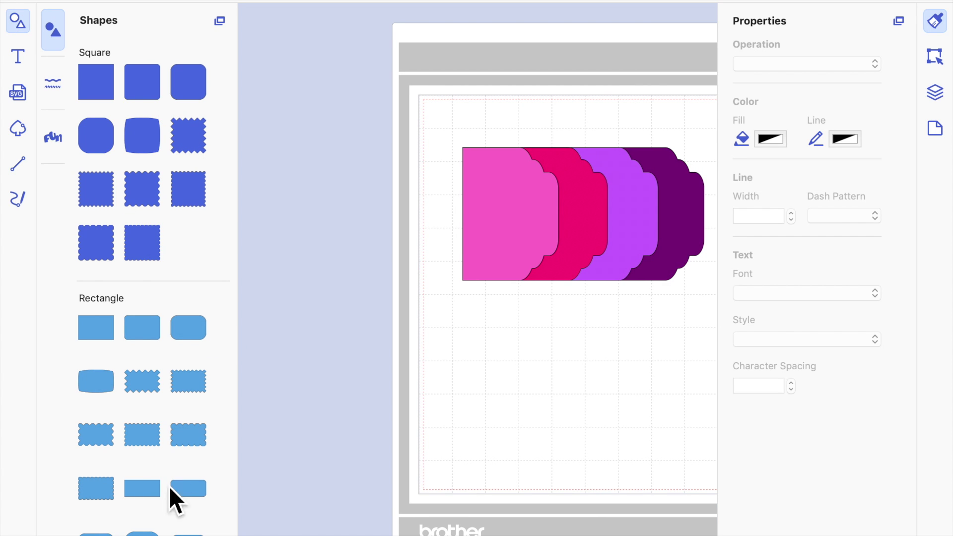
{"action": "scroll", "coordinate": [140, 332], "scroll_direction": "down", "scroll_amount": 10}
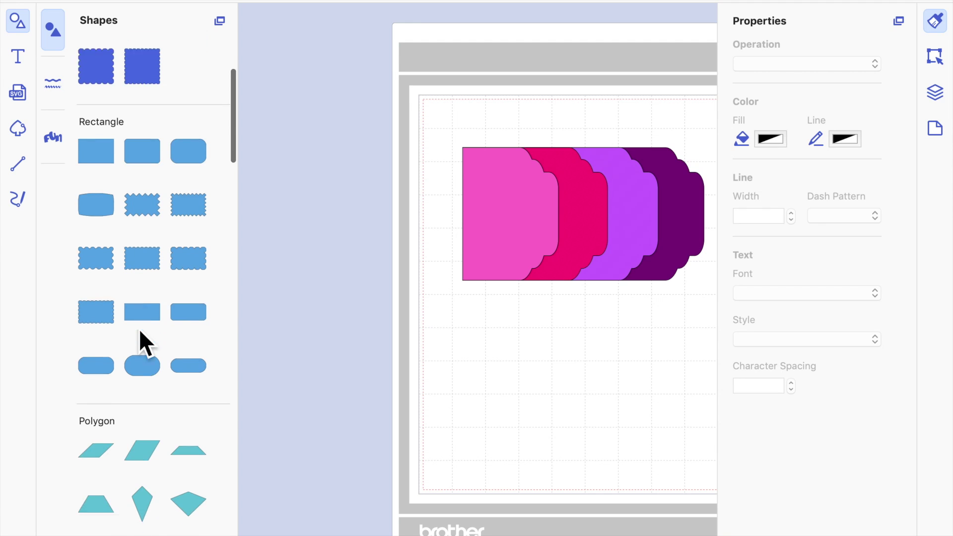
{"action": "scroll", "coordinate": [139, 329], "scroll_direction": "down", "scroll_amount": 5}
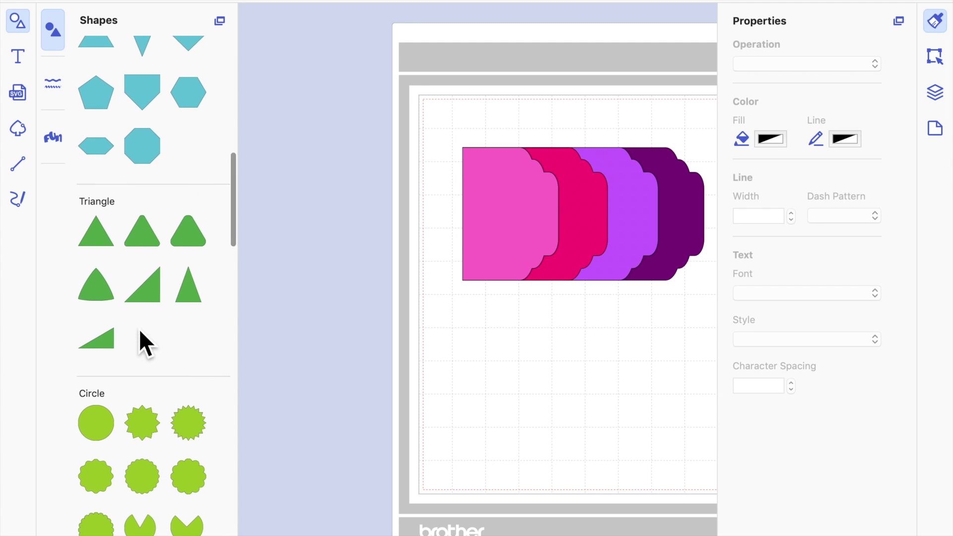
{"action": "left_click_drag", "start_coordinate": [119, 376], "coordinate": [452, 395]}
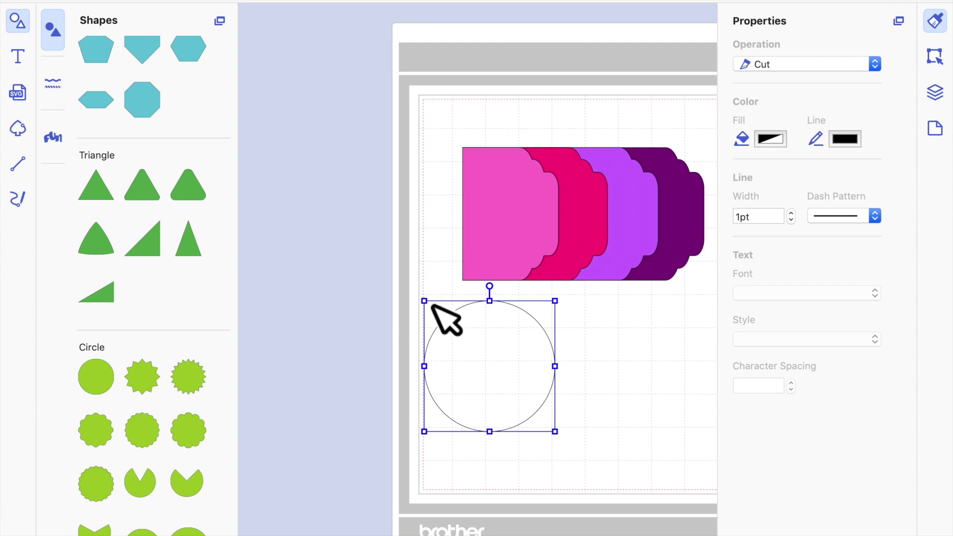
{"action": "left_click_drag", "start_coordinate": [442, 318], "coordinate": [555, 372]}
Step: Group the four stacked tags into one object
{"action": "left_click_drag", "start_coordinate": [430, 96], "coordinate": [654, 251]}
{"action": "right_click", "coordinate": [650, 247]}
{"action": "left_click", "coordinate": [675, 338]}
Step: Scale the circle down to a small hole about 0.28" wide and high
{"action": "left_click_drag", "start_coordinate": [546, 423], "coordinate": [476, 319]}
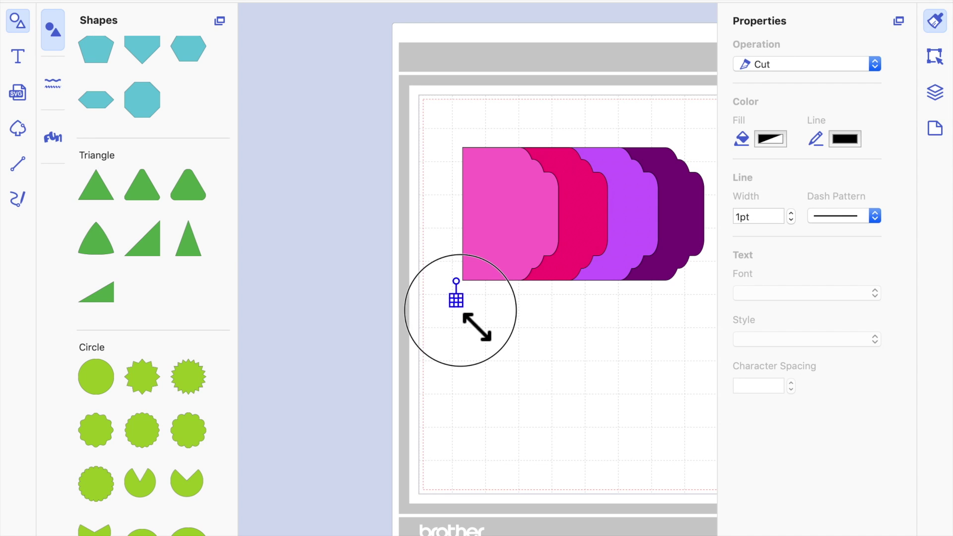
{"action": "left_click", "coordinate": [490, 356]}
{"action": "left_click", "coordinate": [475, 321]}
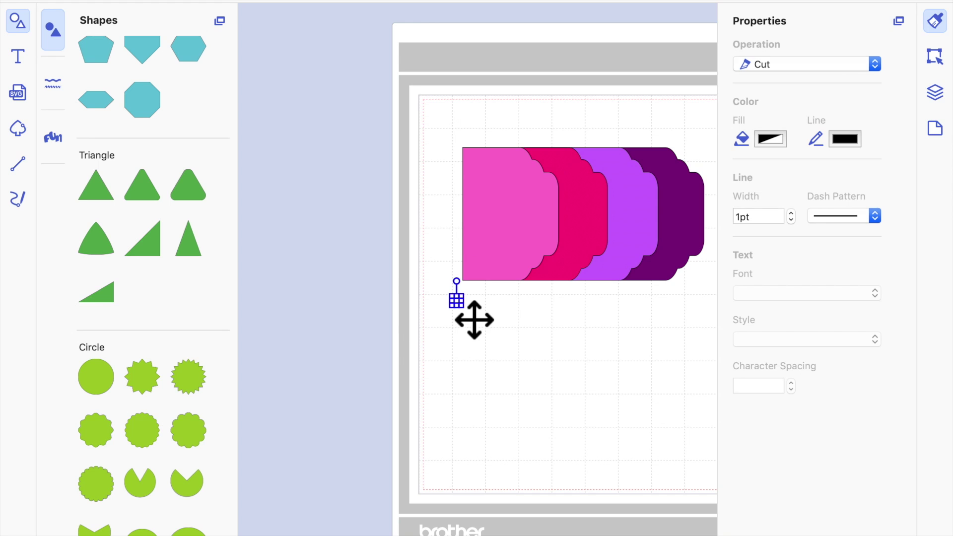
Step: Duplicate the small circle and place the copy straight below the original, with its Y position at about 7.92"
{"action": "left_click", "coordinate": [942, 62]}
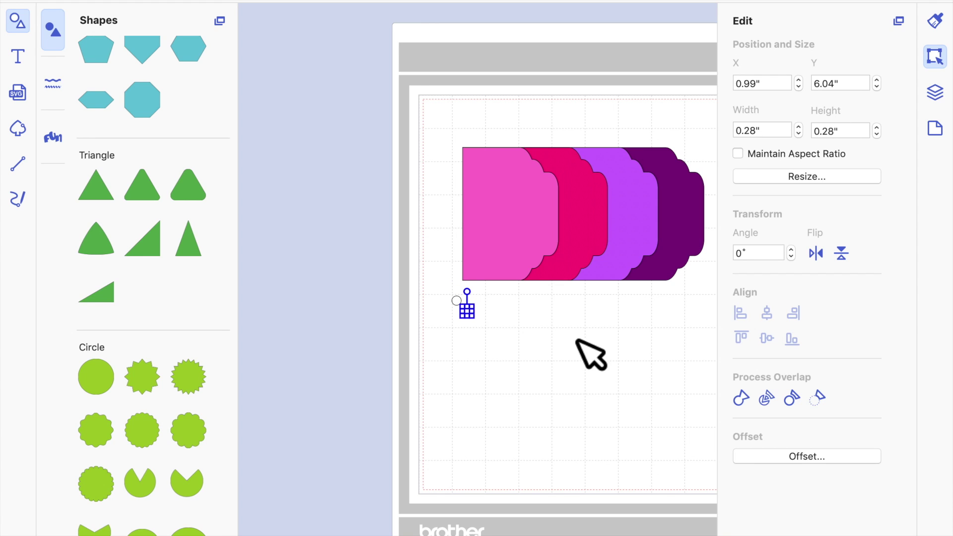
{"action": "left_click", "coordinate": [515, 417]}
{"action": "left_click_drag", "start_coordinate": [484, 328], "coordinate": [477, 371]}
{"action": "left_click", "coordinate": [496, 358]}
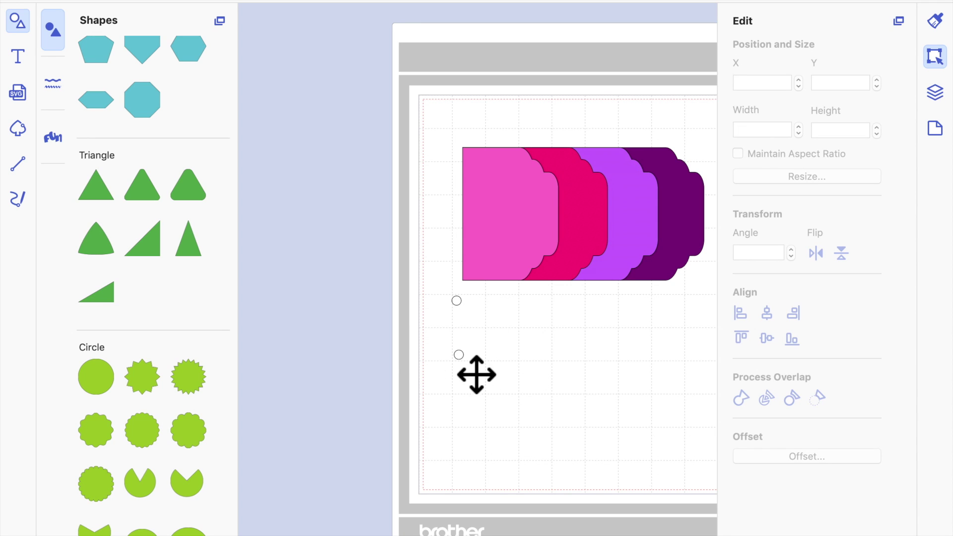
{"action": "left_click_drag", "start_coordinate": [477, 375], "coordinate": [469, 391]}
{"action": "left_click", "coordinate": [539, 429]}
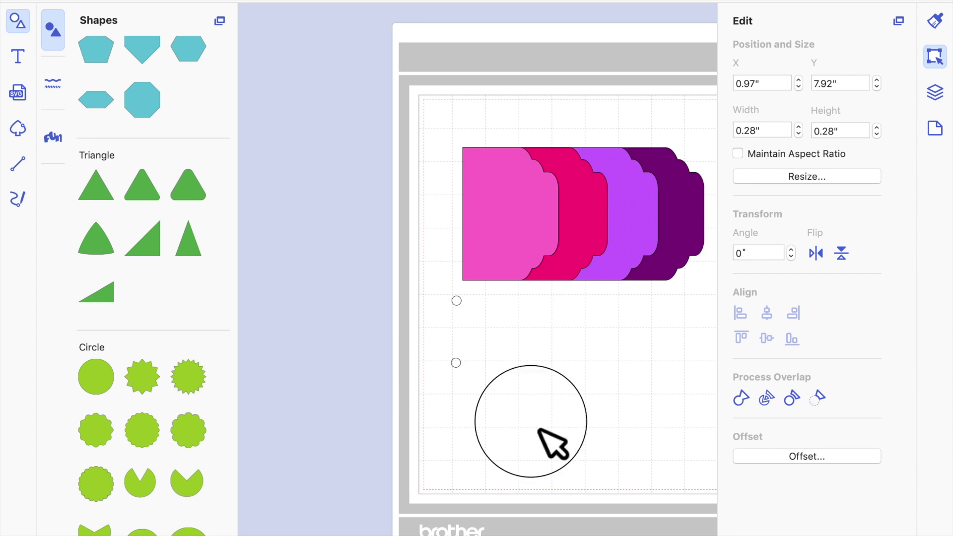
Step: Align the two small circles by horizontal center, undoing any stray move of a single circle
{"action": "left_click_drag", "start_coordinate": [436, 268], "coordinate": [468, 374]}
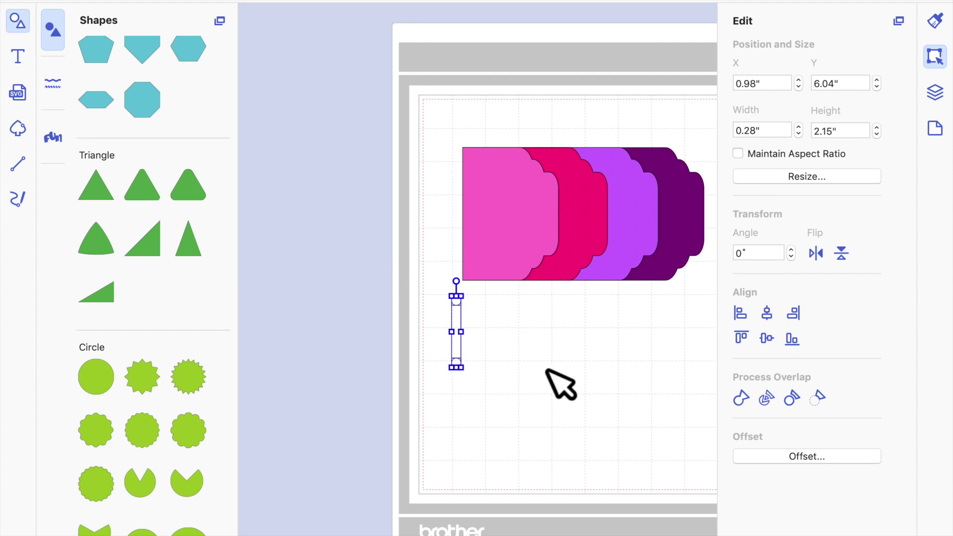
{"action": "left_click", "coordinate": [623, 369]}
{"action": "left_click_drag", "start_coordinate": [472, 317], "coordinate": [477, 345]}
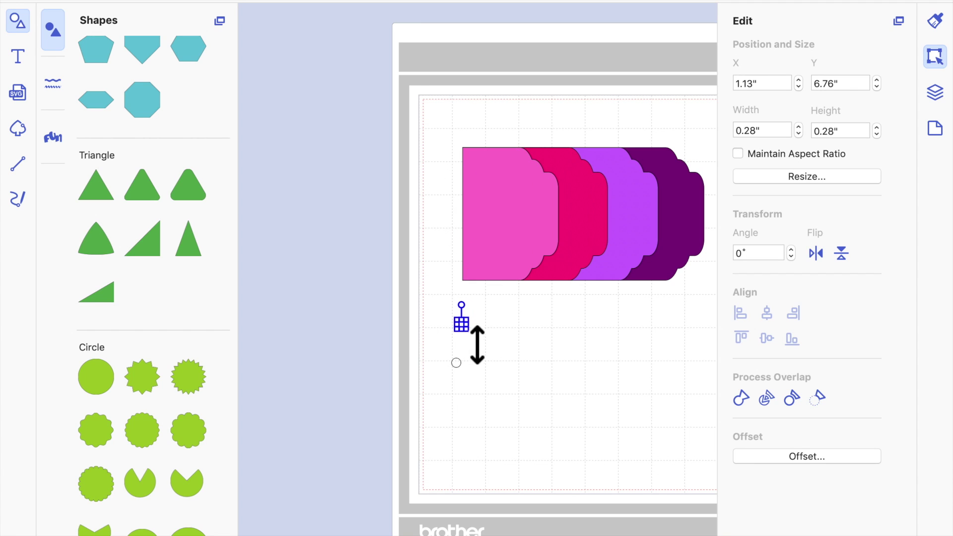
{"action": "left_click", "coordinate": [21, 6]}
Step: Group the two small circles into one pair
{"action": "left_click_drag", "start_coordinate": [499, 401], "coordinate": [426, 293]}
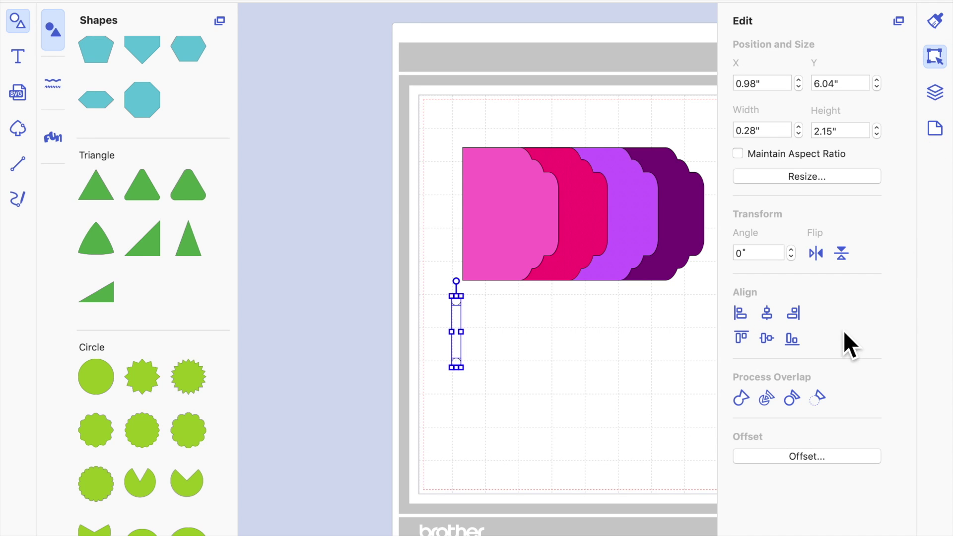
{"action": "left_click", "coordinate": [940, 14]}
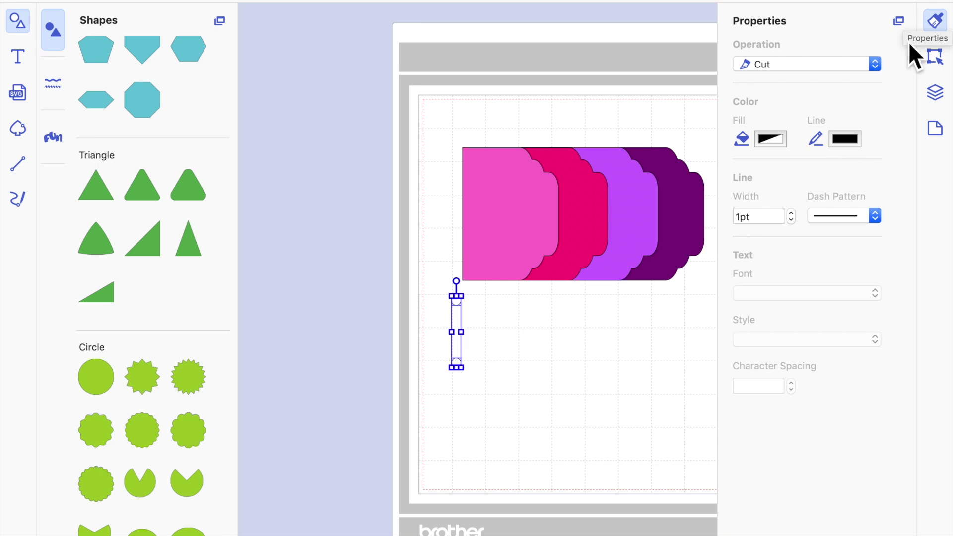
{"action": "left_click", "coordinate": [937, 59]}
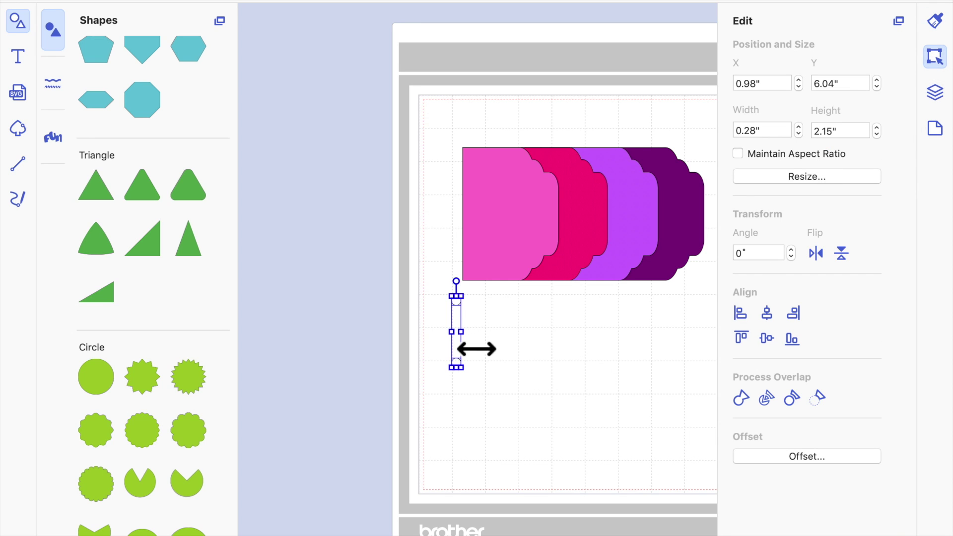
{"action": "right_click", "coordinate": [465, 335]}
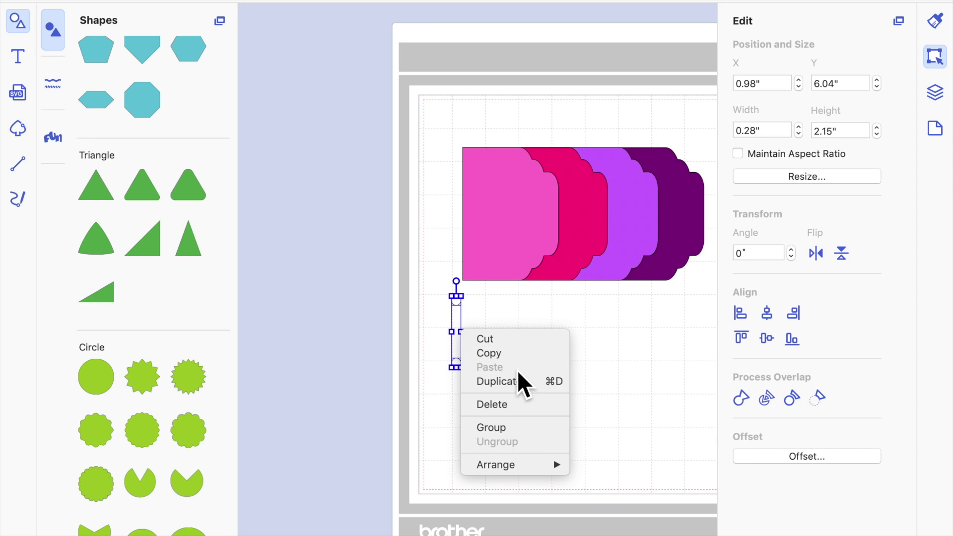
{"action": "left_click", "coordinate": [510, 432]}
Step: Move the circle pair onto the shortest tag, just inside its straight left edge
{"action": "left_click", "coordinate": [461, 333]}
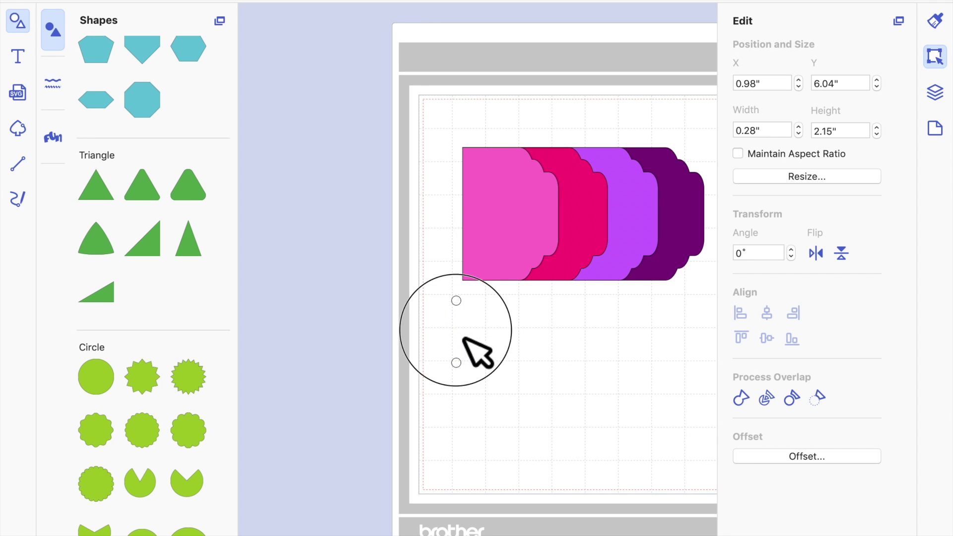
{"action": "left_click", "coordinate": [484, 353]}
{"action": "left_click_drag", "start_coordinate": [475, 321], "coordinate": [496, 206]}
{"action": "left_click", "coordinate": [487, 318]}
Step: Align the circle pair and the tag group vertically by their middles, then deselect them
{"action": "left_click", "coordinate": [495, 95]}
{"action": "left_click_drag", "start_coordinate": [419, 60], "coordinate": [645, 328]}
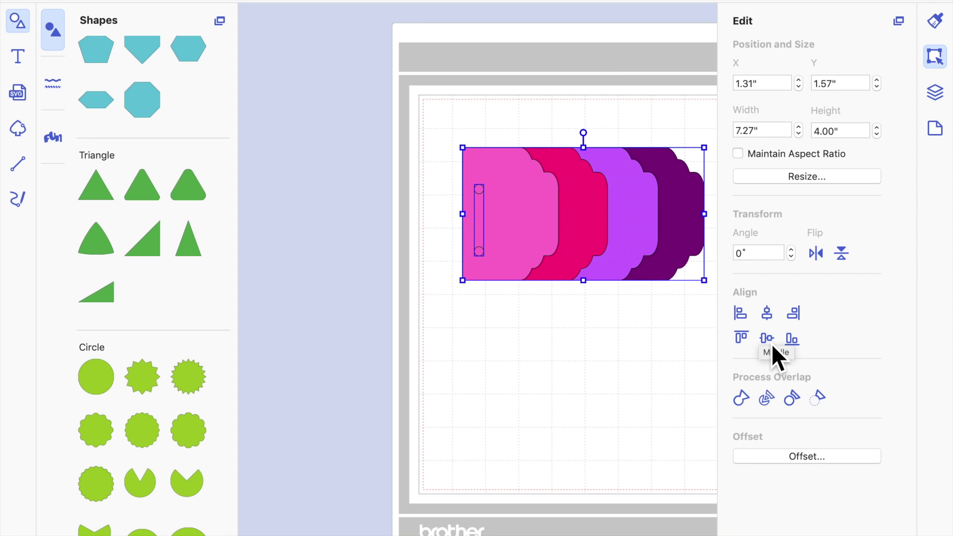
{"action": "left_click", "coordinate": [611, 425]}
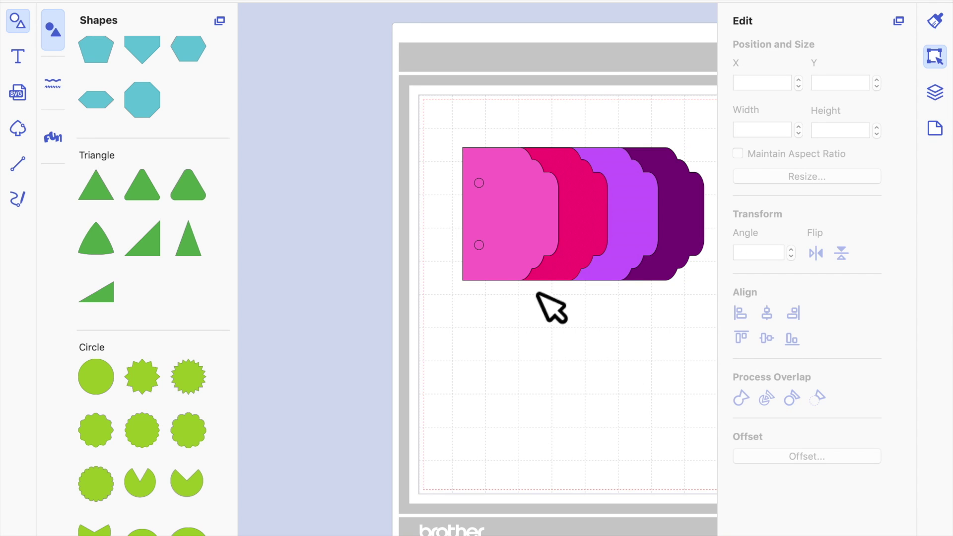
Step: Shift the circle pair slightly closer to the tags' straight edge, to X 1.57", and deselect it
{"action": "left_click", "coordinate": [501, 263]}
{"action": "left_click", "coordinate": [497, 202]}
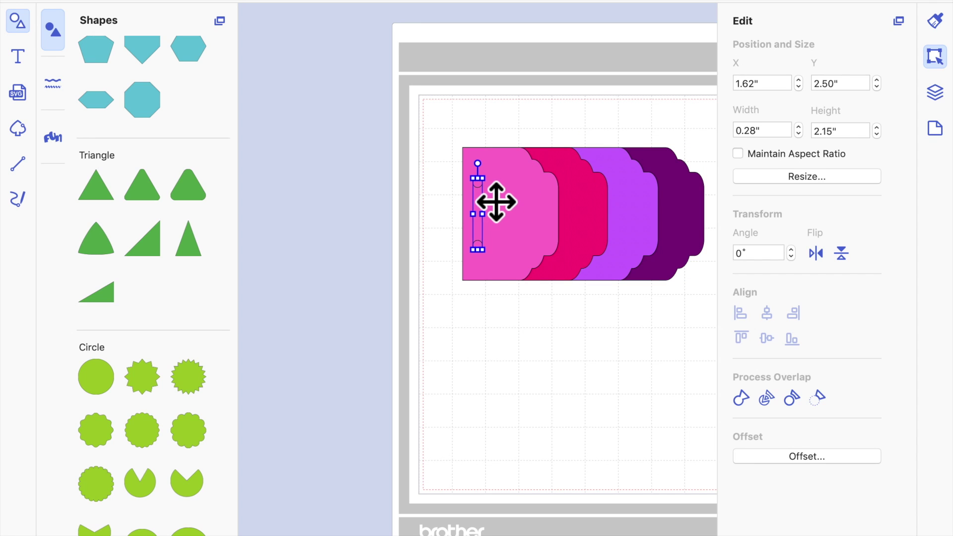
{"action": "left_click", "coordinate": [506, 337]}
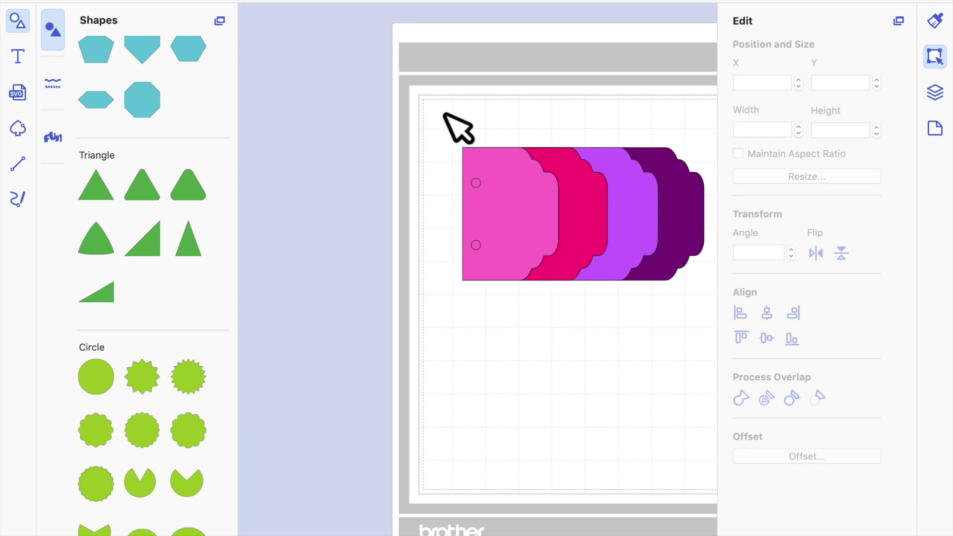
Step: Try to subtract the circle pair from the whole tag group at once
{"action": "left_click_drag", "start_coordinate": [451, 110], "coordinate": [575, 340]}
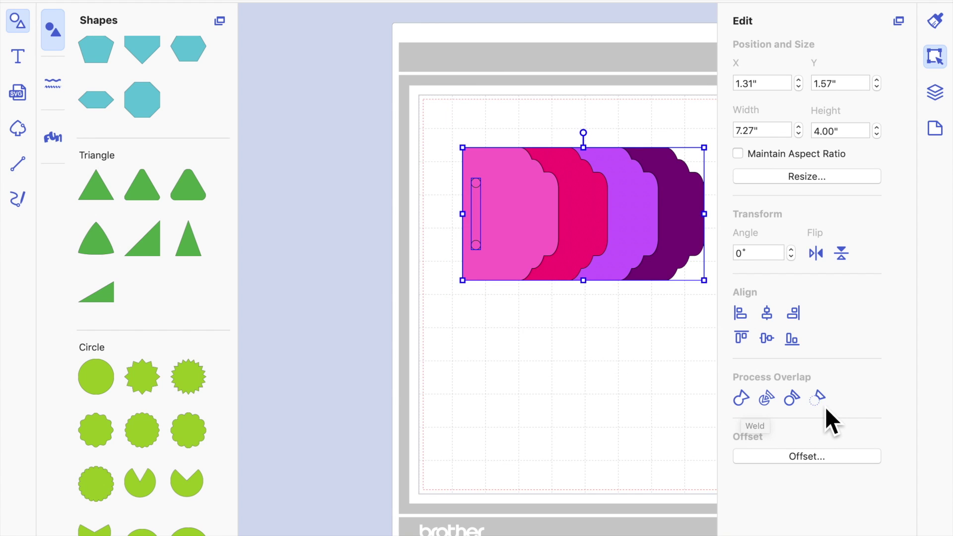
{"action": "left_click", "coordinate": [819, 399]}
{"action": "left_click", "coordinate": [627, 310]}
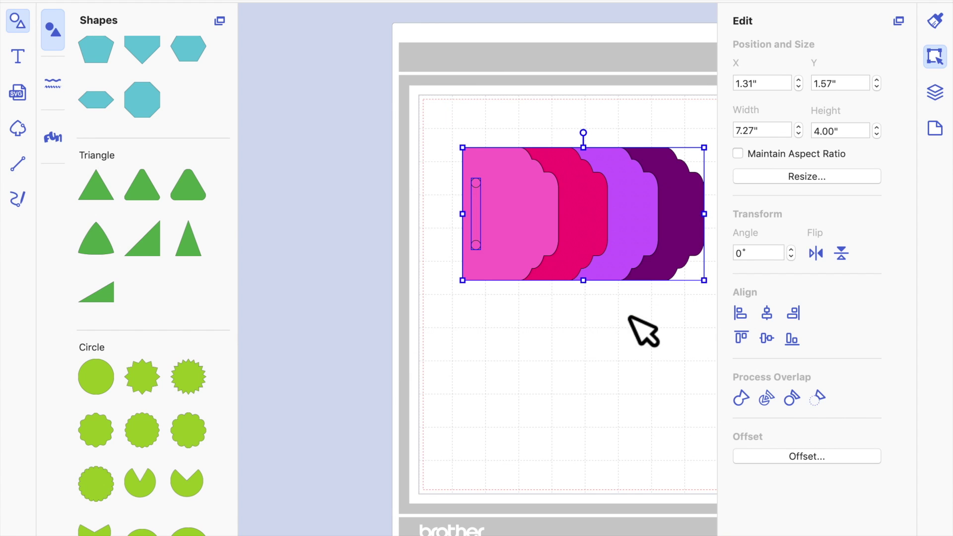
{"action": "left_click", "coordinate": [566, 344]}
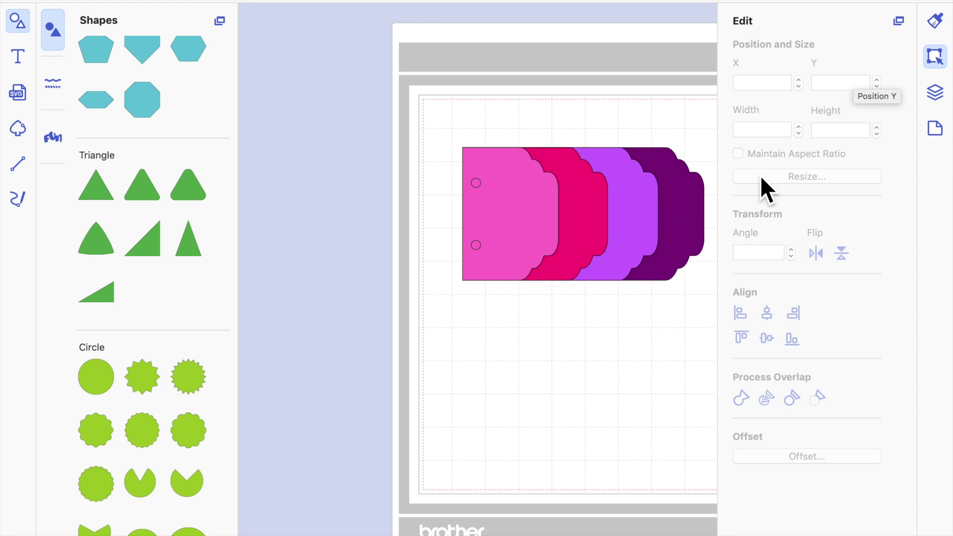
Step: Check which objects are grouped and ungroup the tag set into separate tags
{"action": "left_click", "coordinate": [488, 205]}
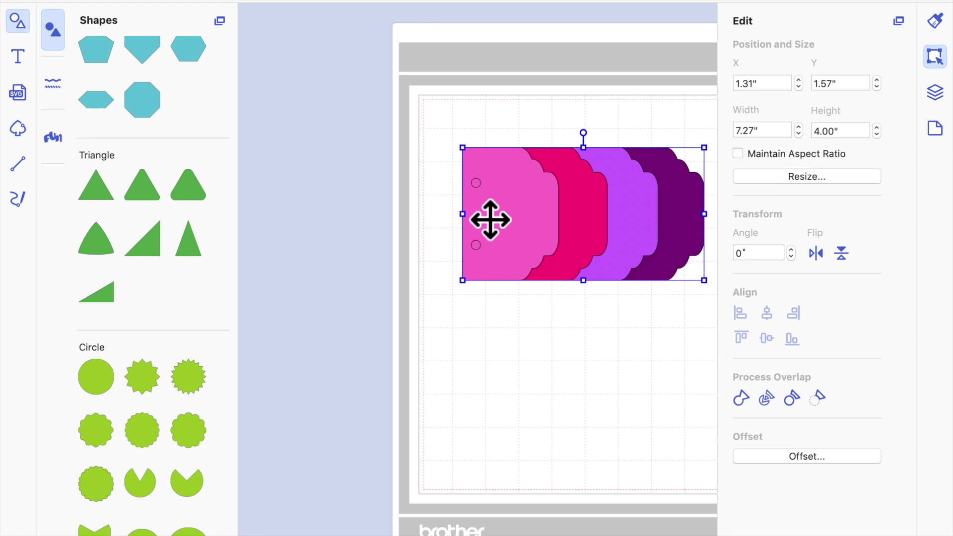
{"action": "left_click", "coordinate": [493, 263]}
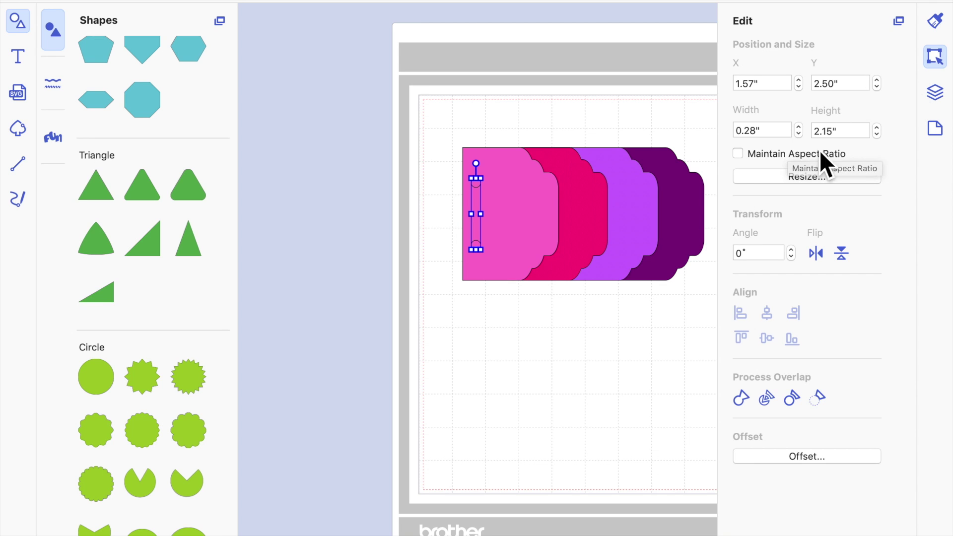
{"action": "left_click", "coordinate": [693, 253]}
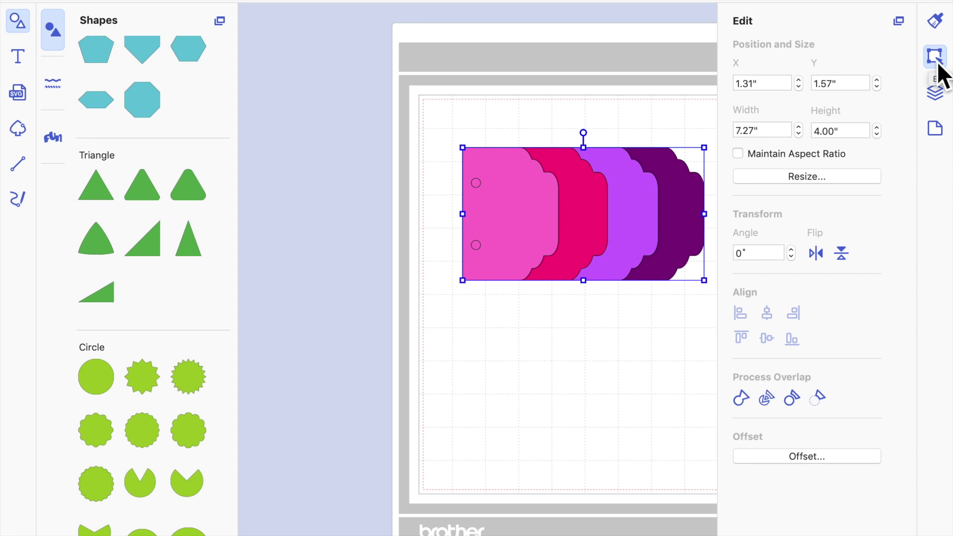
{"action": "right_click", "coordinate": [652, 210]}
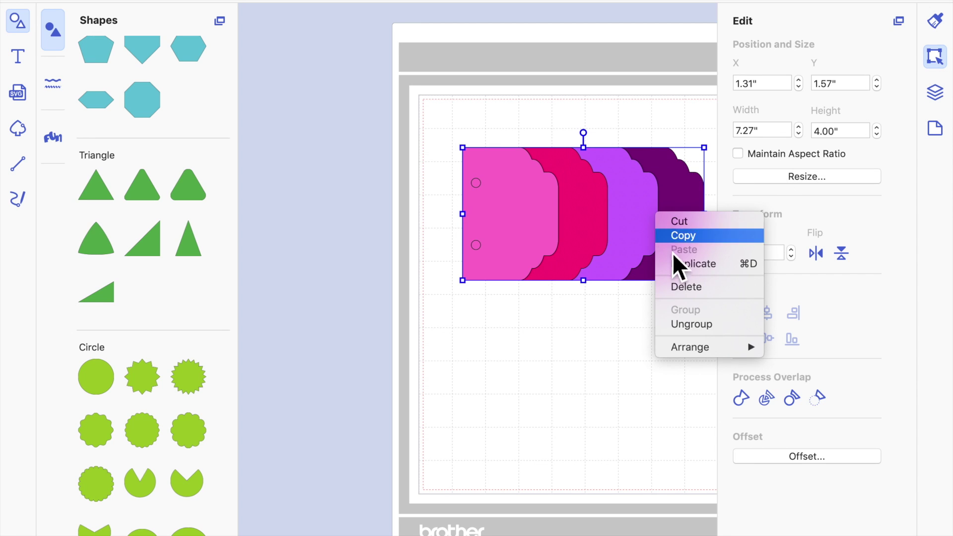
{"action": "left_click", "coordinate": [687, 323]}
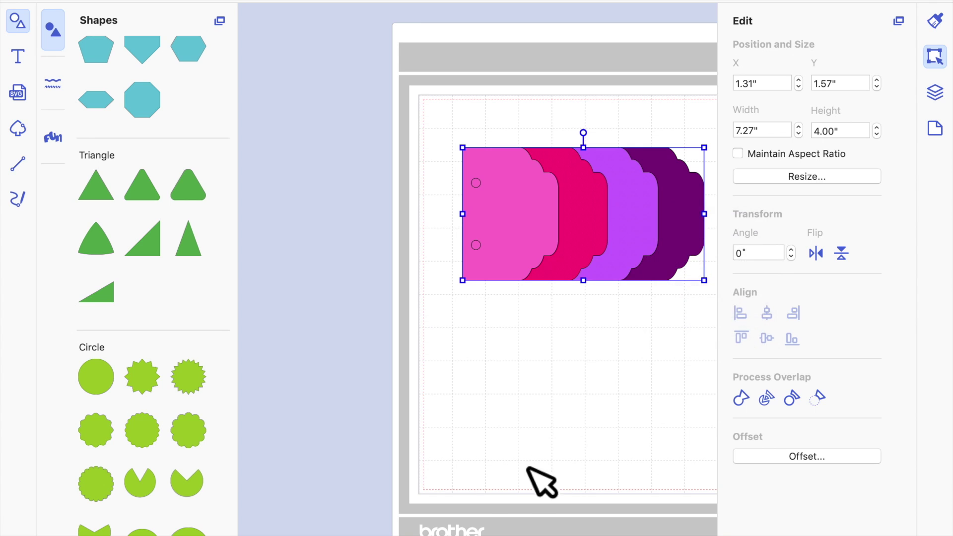
Step: Try subtracting the circle pair from the shortest pink tag, and undo the cut
{"action": "left_click", "coordinate": [487, 200]}
{"action": "left_click", "coordinate": [476, 246], "text": "shift"}
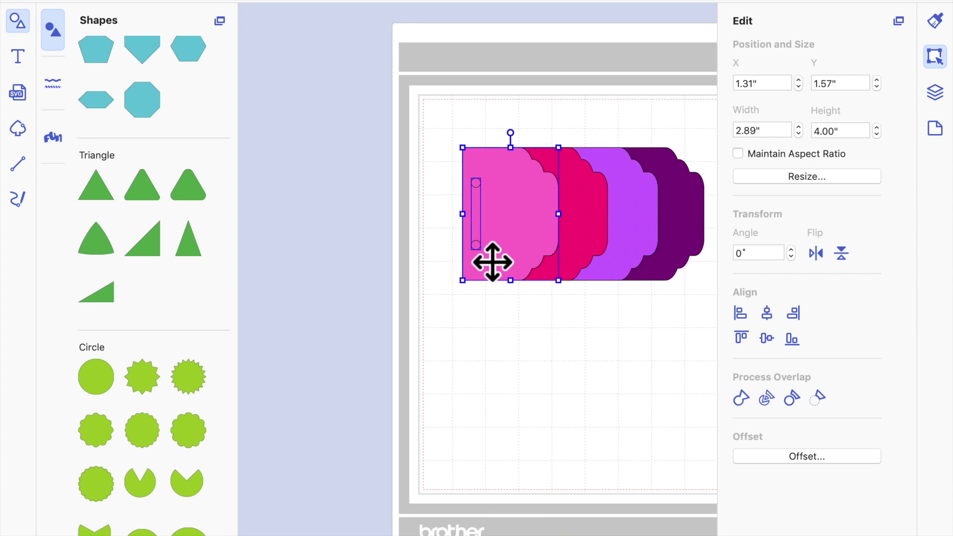
{"action": "left_click", "coordinate": [818, 398]}
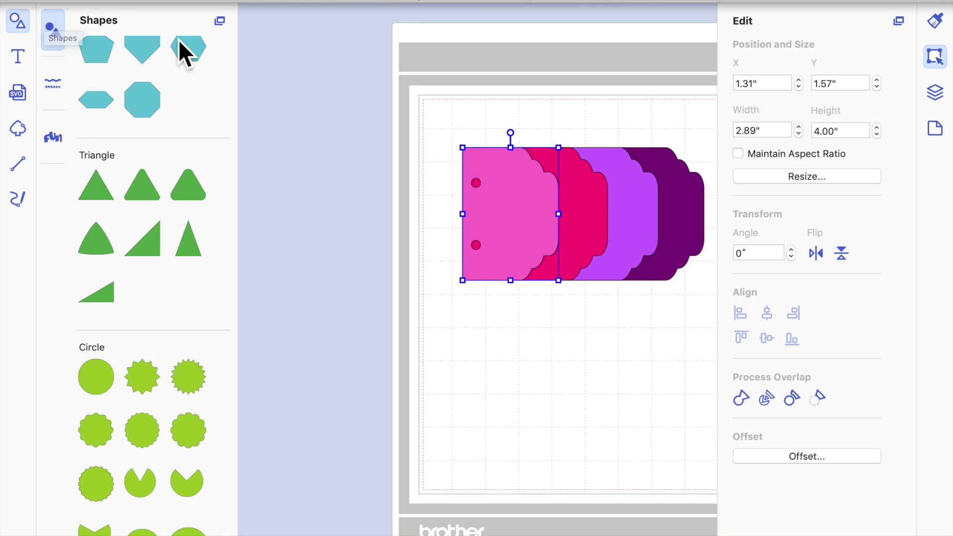
{"action": "left_click", "coordinate": [247, 1]}
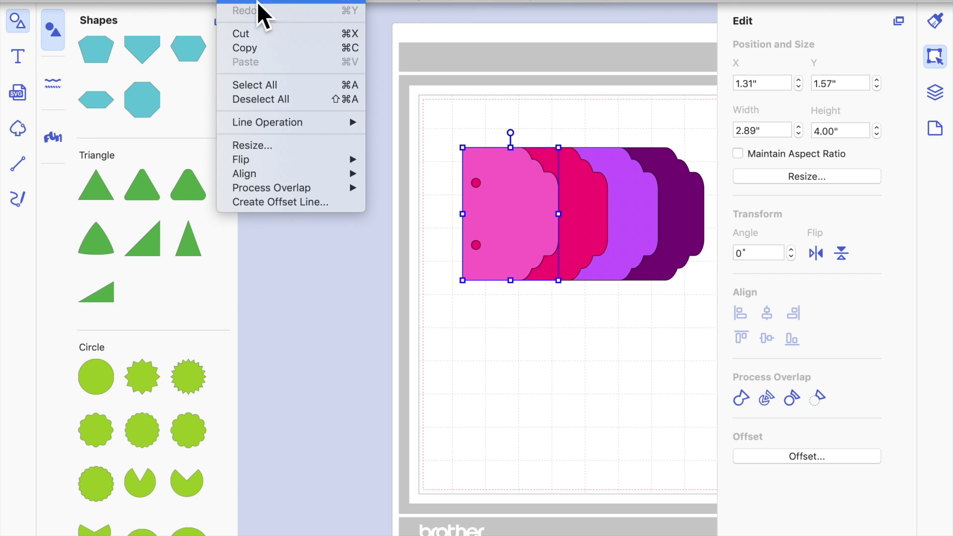
{"action": "left_click", "coordinate": [430, 192]}
Step: Copy the circle pair and paste three copies so there is one pair per tag
{"action": "left_click", "coordinate": [495, 262]}
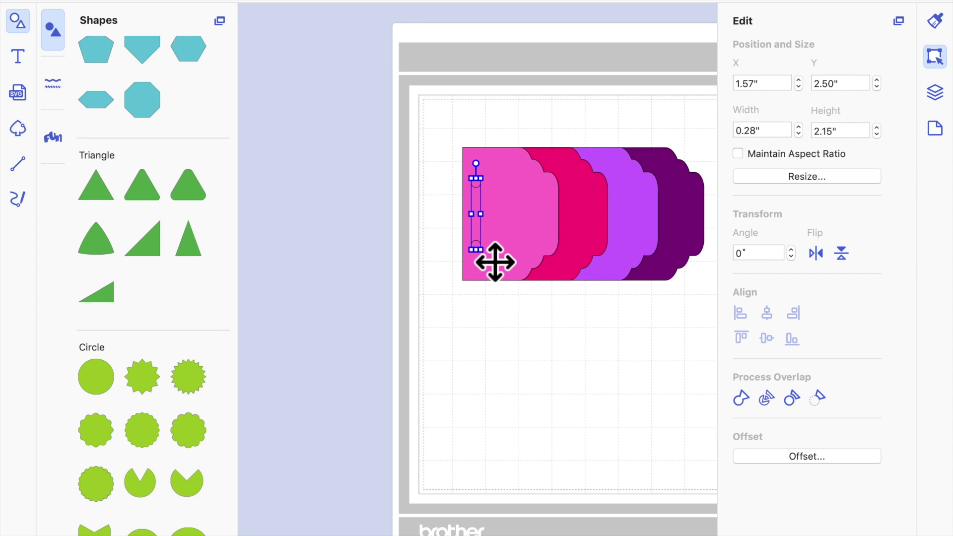
{"action": "key", "text": "super+v"}
{"action": "key", "text": "super+v"}
{"action": "key", "text": "super+v"}
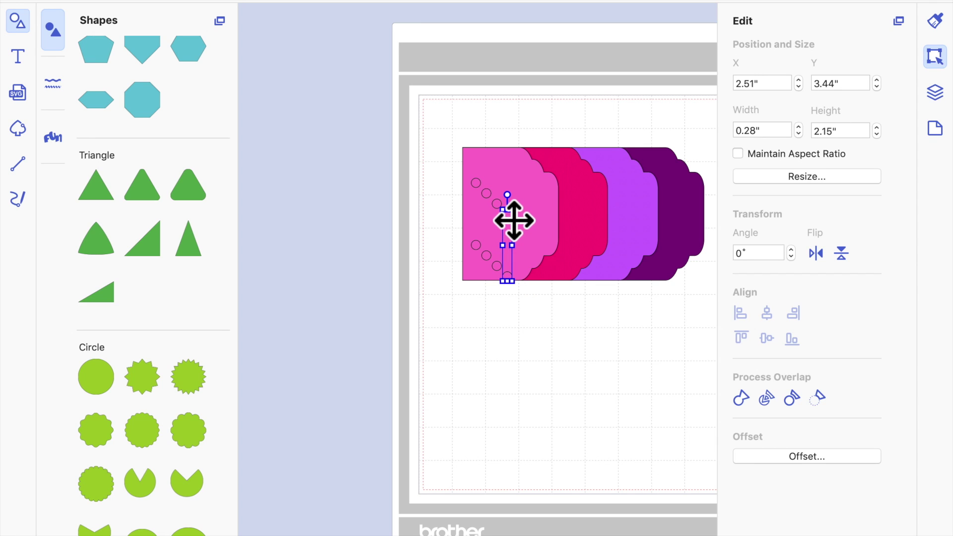
Step: Try to stack the circle pairs by aligning their horizontal centers and vertical middles
{"action": "left_click", "coordinate": [511, 219], "text": "shift"}
{"action": "left_click", "coordinate": [493, 199], "text": "shift"}
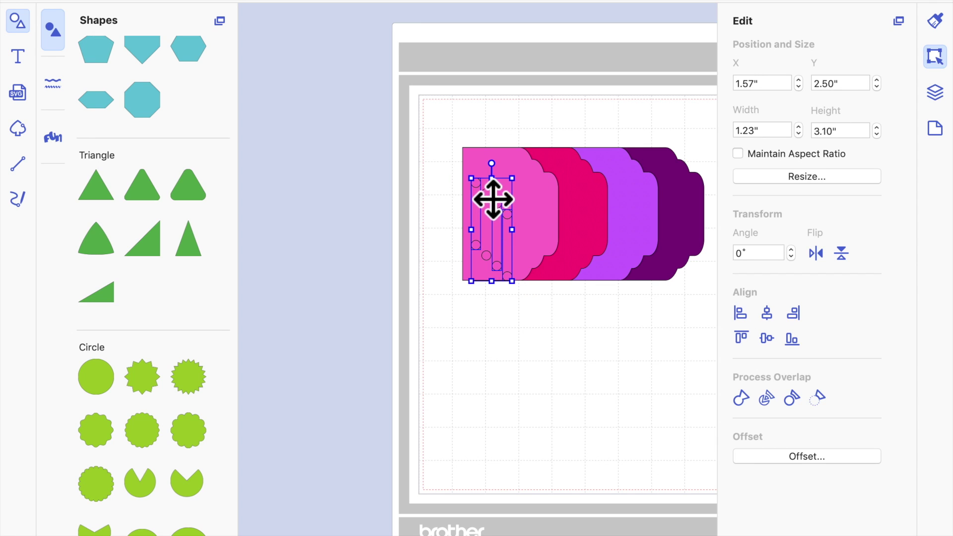
{"action": "left_click", "coordinate": [769, 317]}
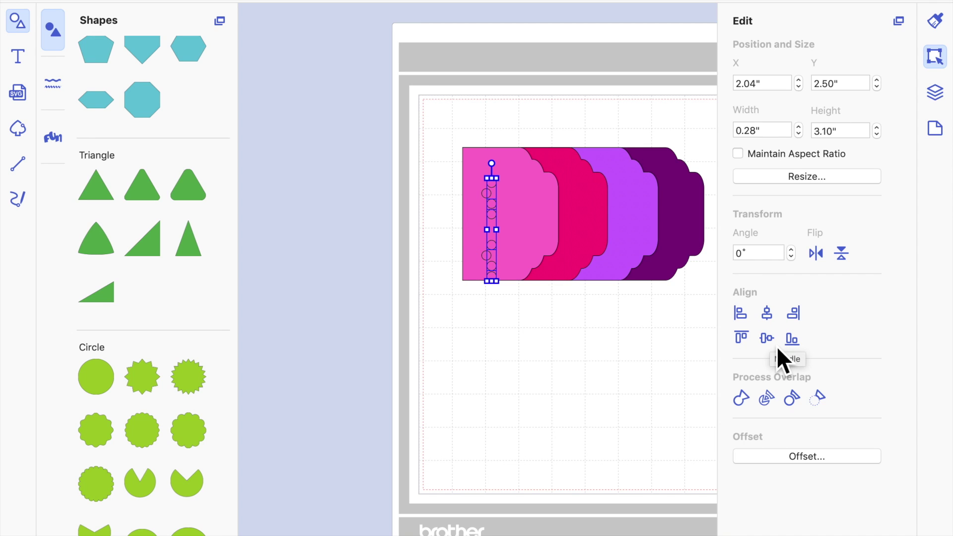
{"action": "left_click", "coordinate": [771, 340]}
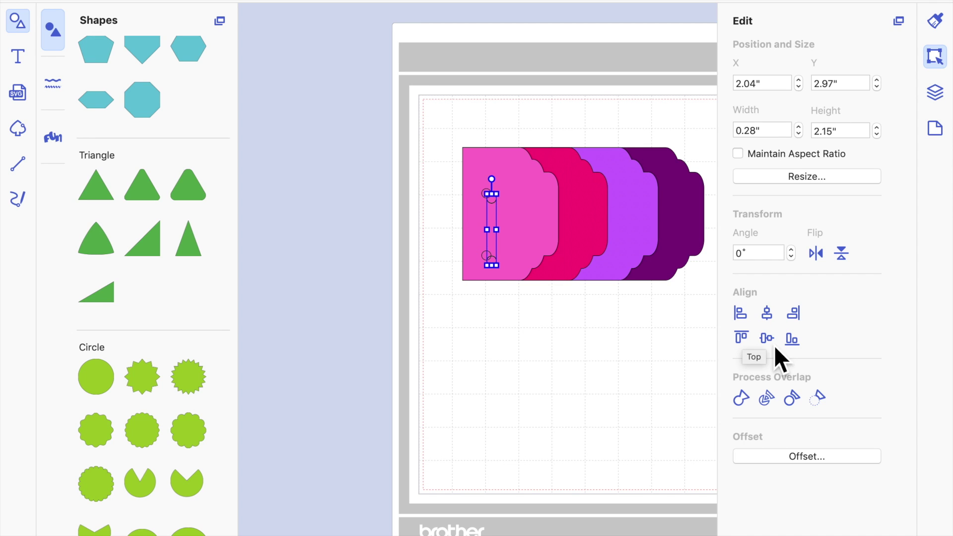
Step: Try to align the leftover circle pair with the stacked pairs by horizontal center
{"action": "left_click_drag", "start_coordinate": [512, 262], "coordinate": [502, 211]}
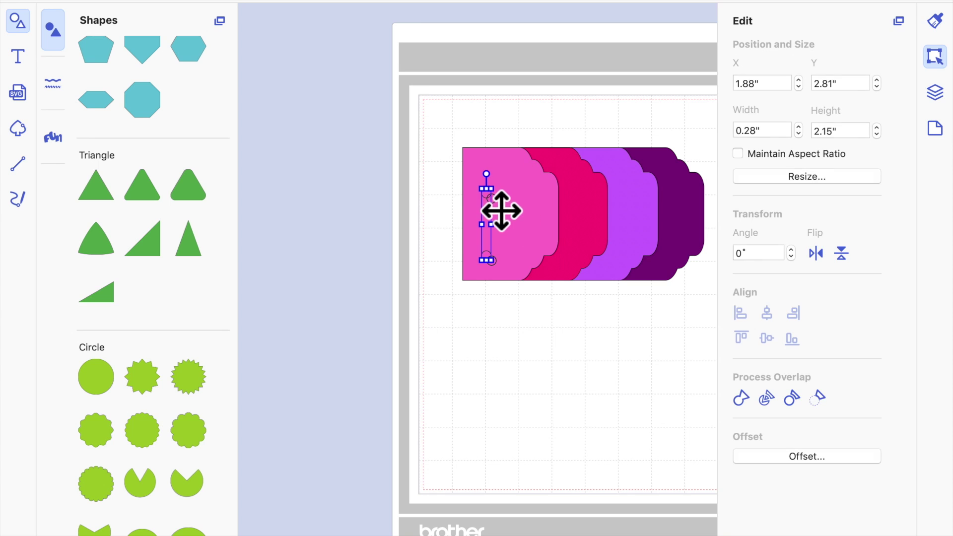
{"action": "left_click", "coordinate": [510, 279], "text": "shift"}
{"action": "left_click", "coordinate": [770, 315]}
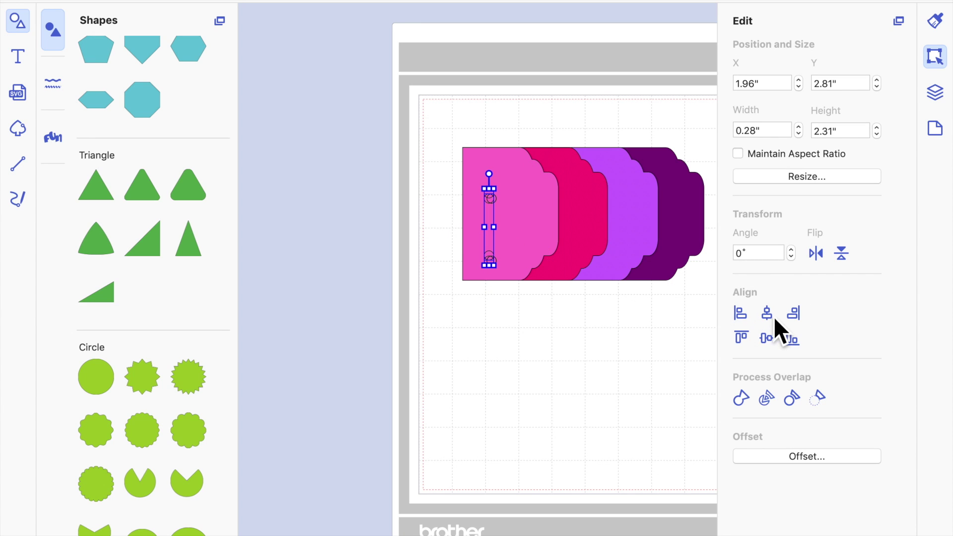
Step: Pull the pink tag off the stack, and undo back to the four staggered circle pairs
{"action": "left_click", "coordinate": [562, 378]}
{"action": "left_click_drag", "start_coordinate": [558, 229], "coordinate": [567, 414]}
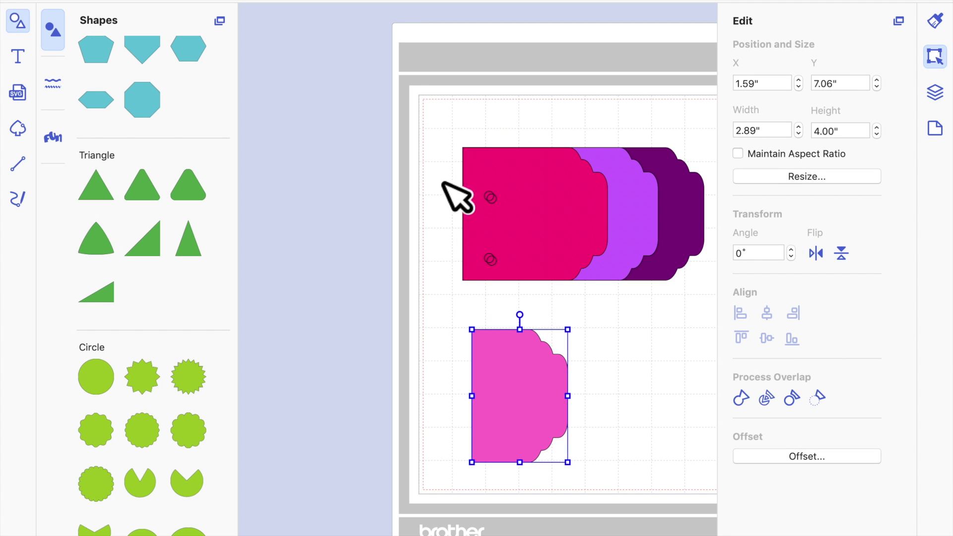
{"action": "key", "text": "super+z"}
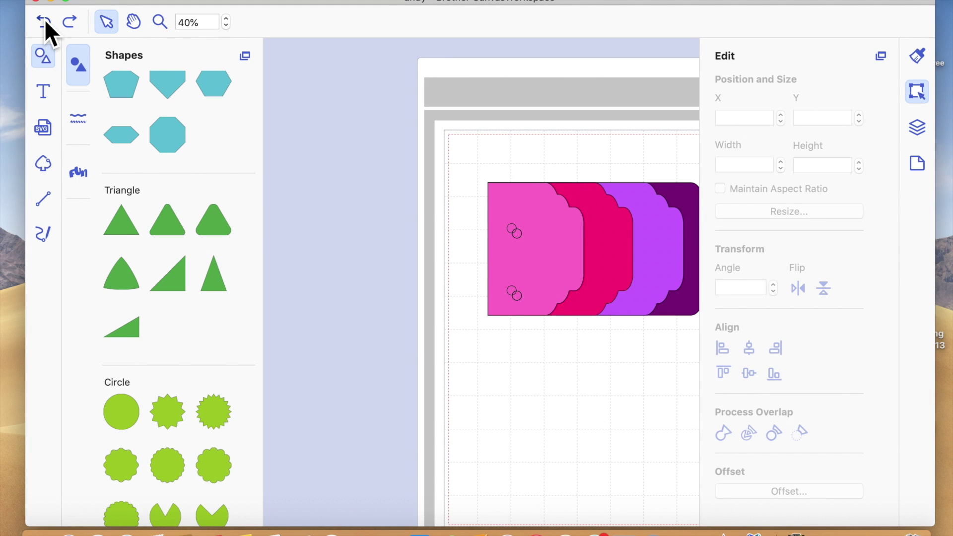
{"action": "left_click", "coordinate": [44, 20]}
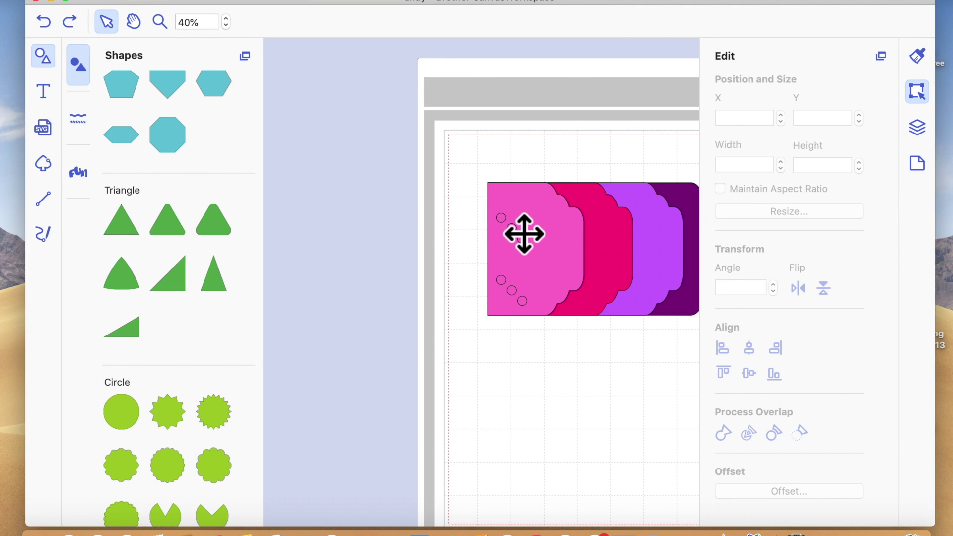
Step: Move all four circle pairs below the tags and stack them by aligning their horizontal centers and tops
{"action": "left_click_drag", "start_coordinate": [522, 233], "coordinate": [507, 362]}
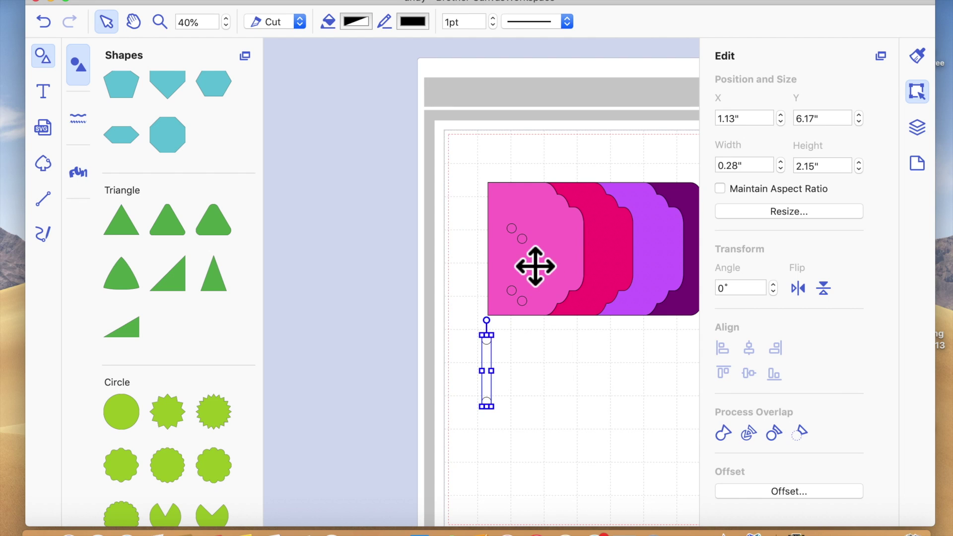
{"action": "left_click_drag", "start_coordinate": [538, 256], "coordinate": [569, 422]}
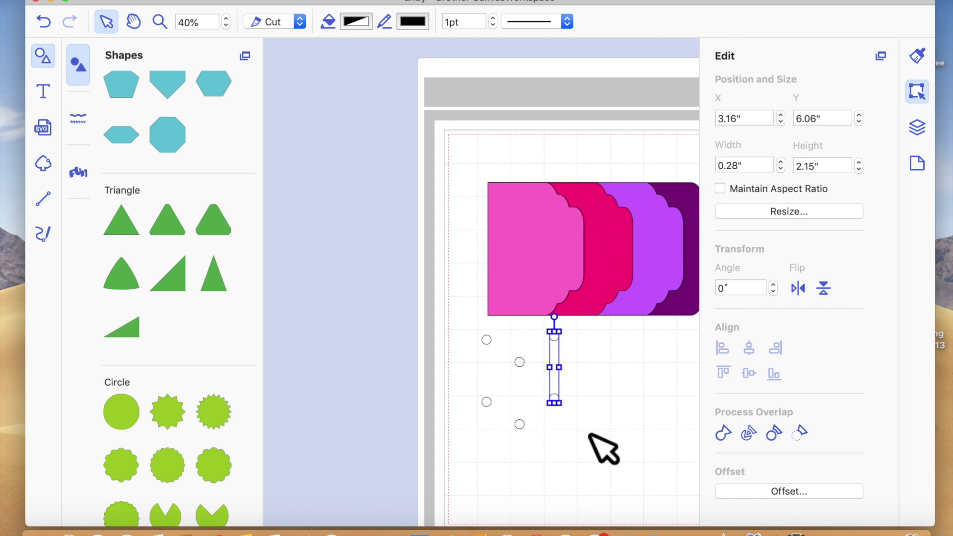
{"action": "left_click_drag", "start_coordinate": [563, 499], "coordinate": [420, 350]}
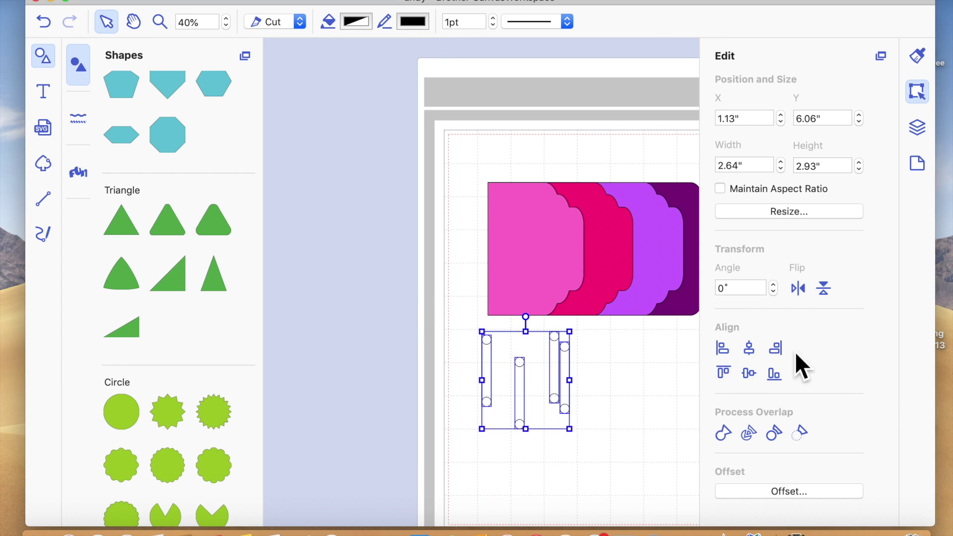
{"action": "left_click", "coordinate": [749, 352]}
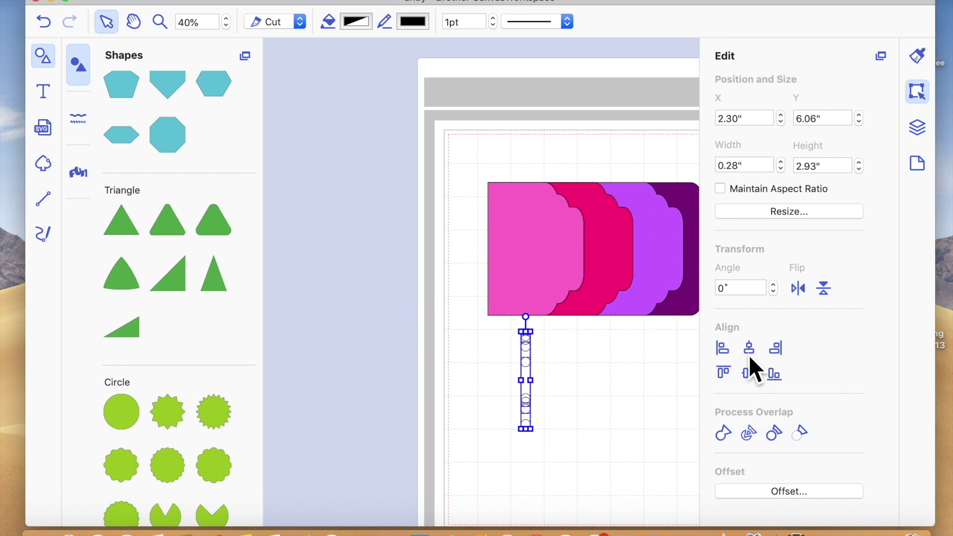
{"action": "left_click", "coordinate": [729, 374]}
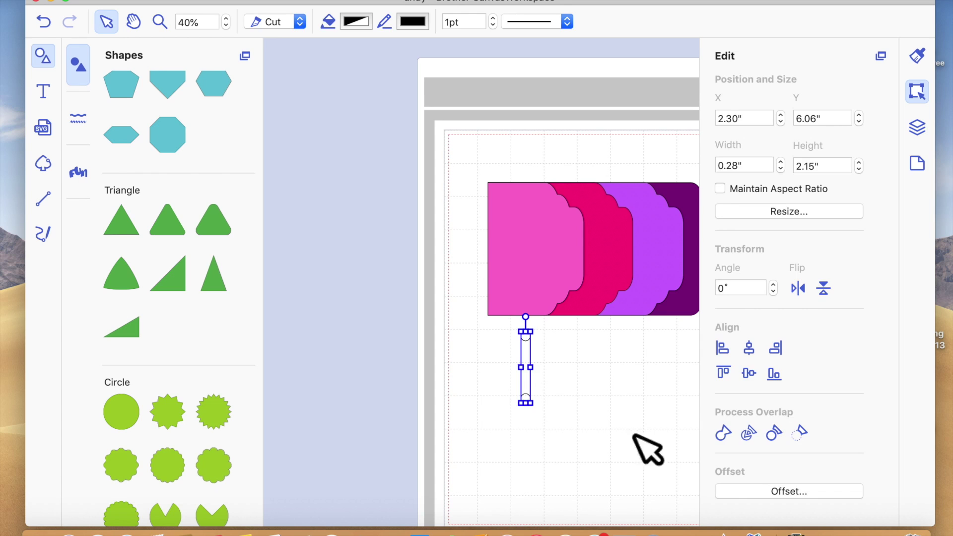
{"action": "left_click", "coordinate": [628, 449]}
Step: Move the stacked circle pairs onto the shortest tag near its straight edge and align them with the tag by middles
{"action": "left_click_drag", "start_coordinate": [560, 421], "coordinate": [513, 243]}
{"action": "left_click", "coordinate": [559, 230]}
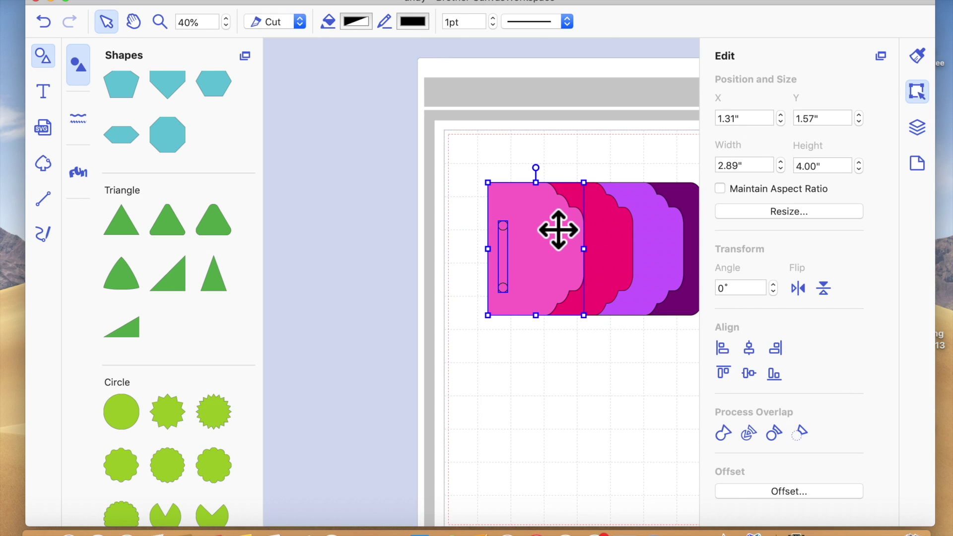
{"action": "left_click", "coordinate": [748, 373]}
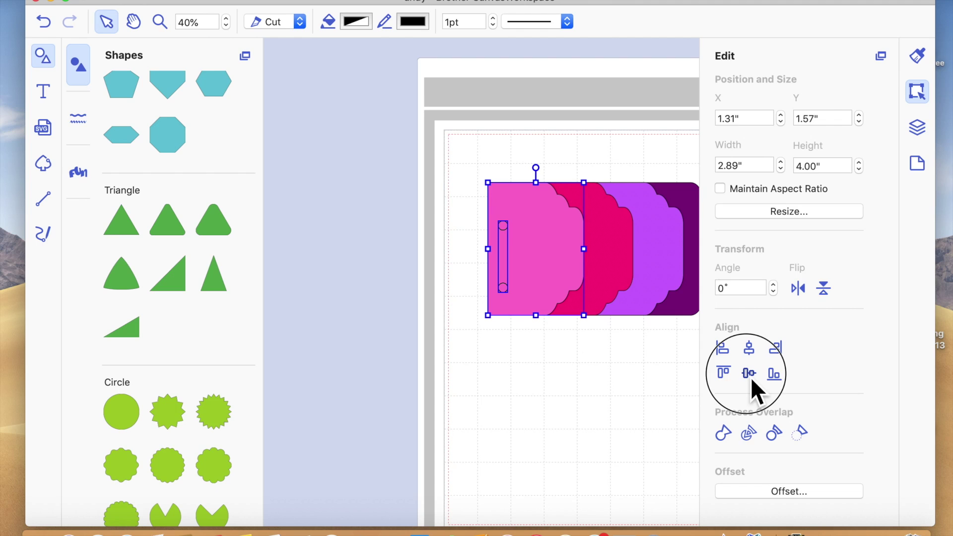
{"action": "left_click", "coordinate": [595, 432]}
Step: Try nudging a single circle pair toward the tag's straight edge, and undo that move
{"action": "left_click", "coordinate": [520, 297]}
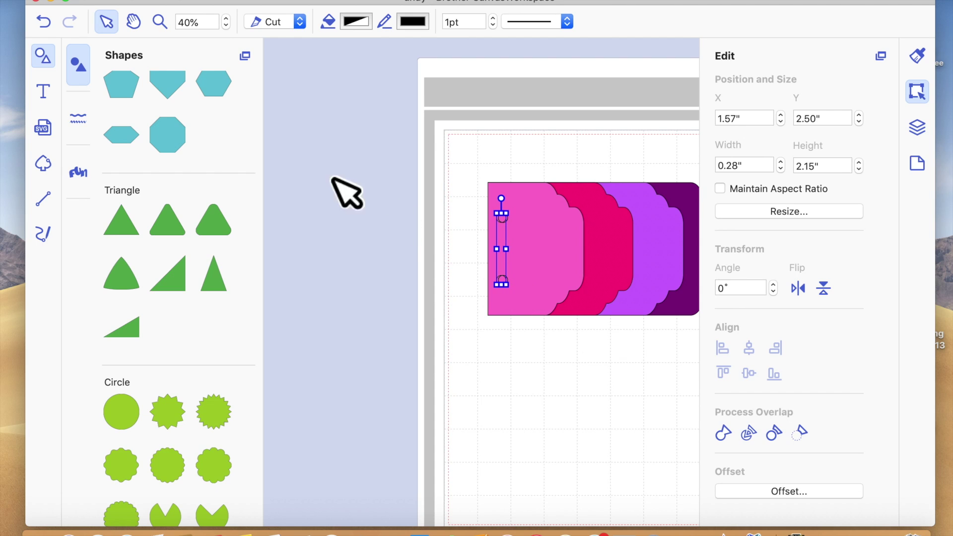
{"action": "left_click", "coordinate": [51, 22]}
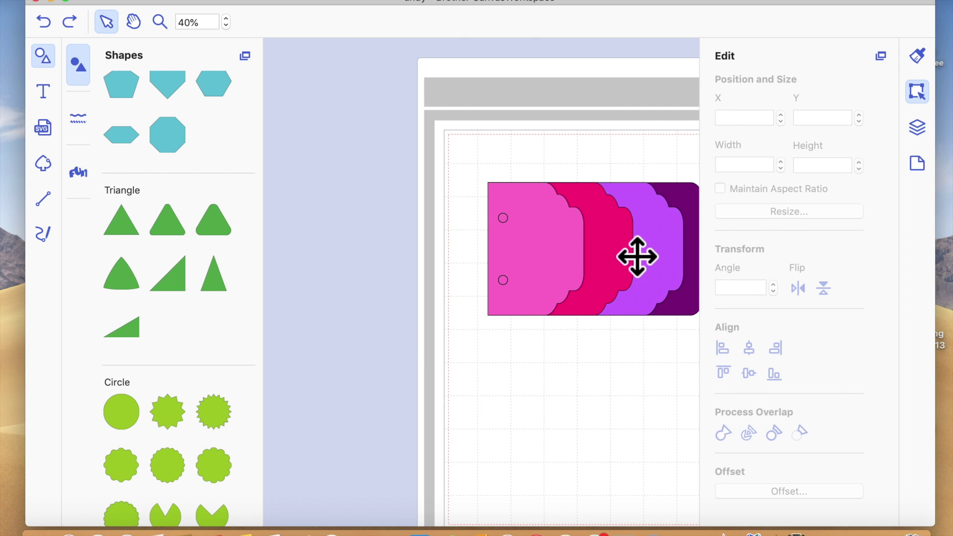
Step: Select the four tags without the circles and nudge them right so their straight edges sit closer to the circles
{"action": "mouse_move", "coordinate": [452, 134]}
{"action": "left_mouse_down"}
{"action": "mouse_move", "coordinate": [563, 206]}
{"action": "mouse_move", "coordinate": [560, 193]}
{"action": "mouse_move", "coordinate": [623, 203]}
{"action": "left_mouse_up"}
{"action": "key", "text": "Right"}
{"action": "key", "text": "Right"}
{"action": "key", "text": "Right"}
{"action": "key", "text": "Right"}
{"action": "key", "text": "Right"}
{"action": "key", "text": "Right"}
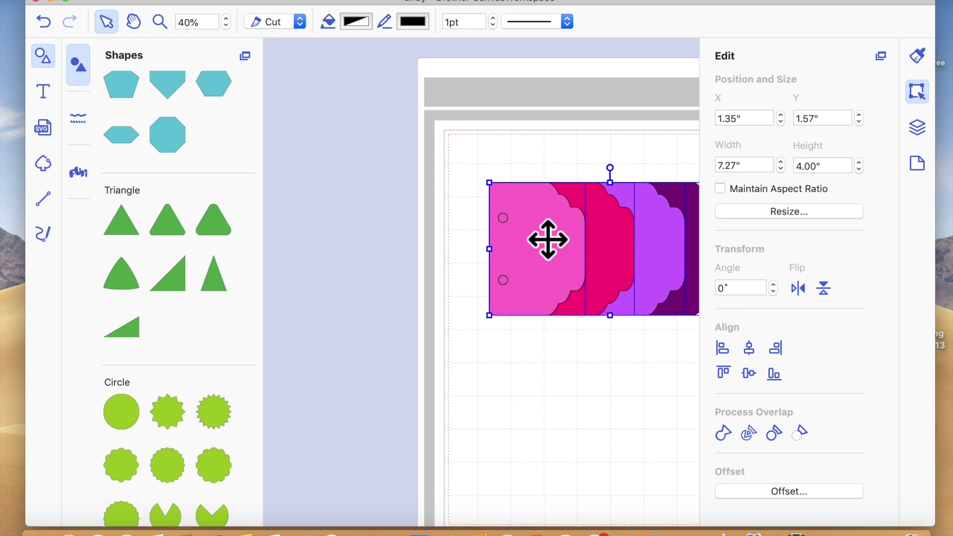
{"action": "left_click", "coordinate": [522, 463]}
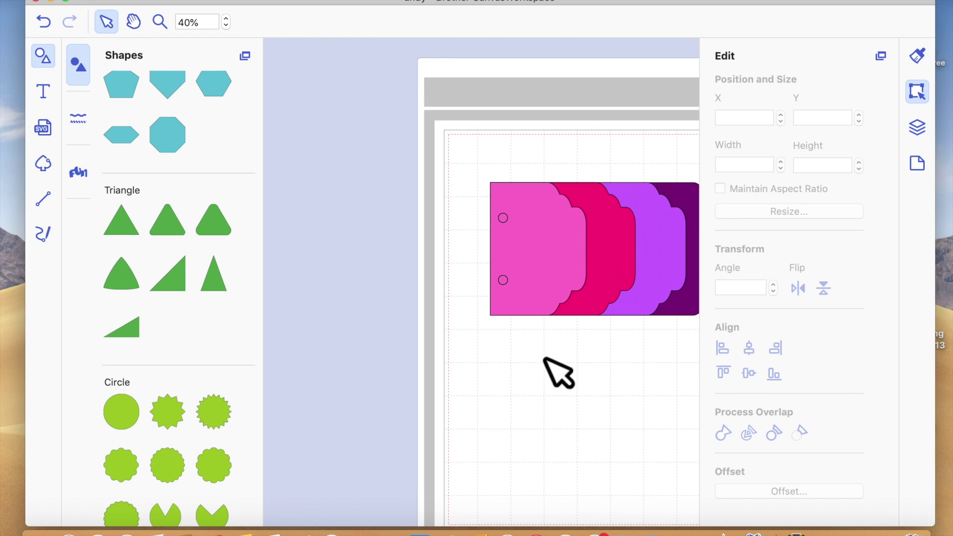
Step: Cut the circle pairs out of the light pink tag and the crimson tag as binding holes using Remove Overlap
{"action": "left_click", "coordinate": [519, 298]}
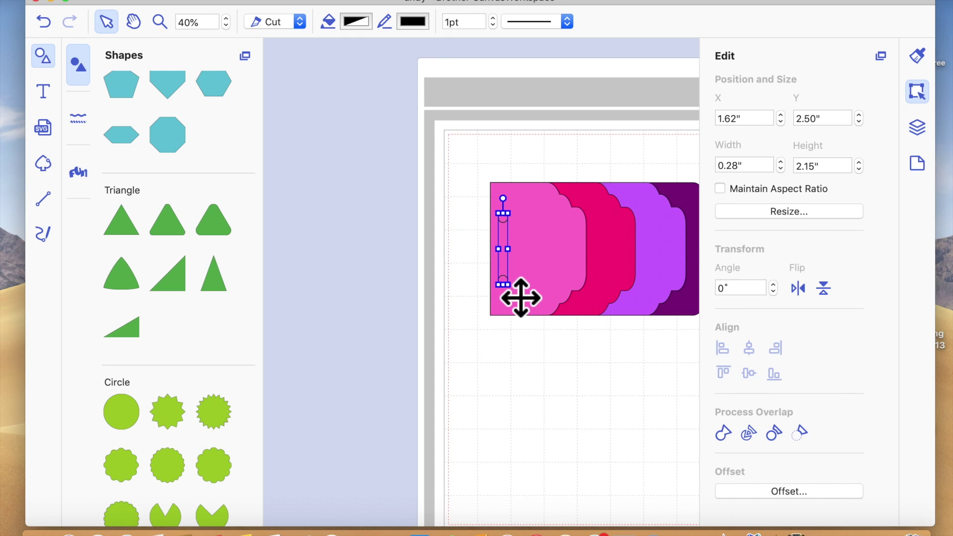
{"action": "left_click", "coordinate": [589, 277]}
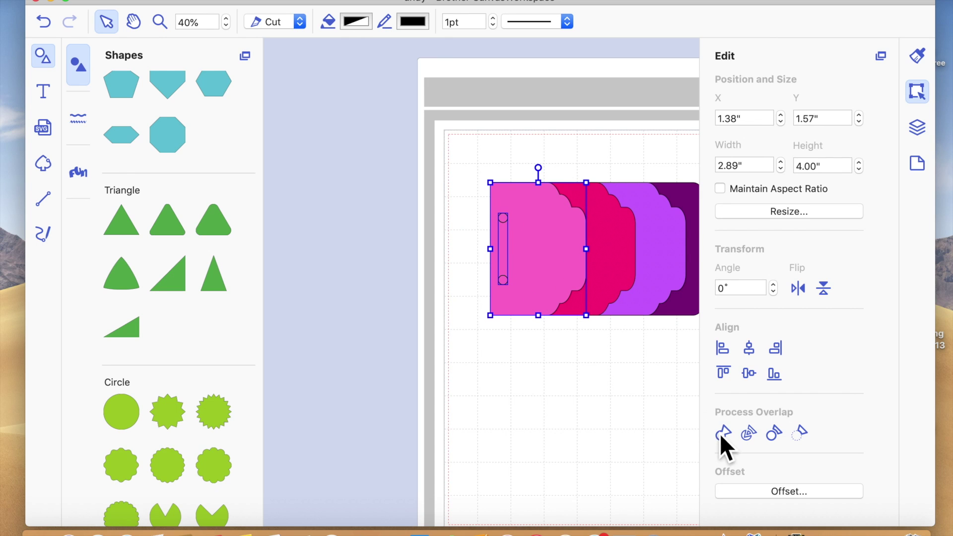
{"action": "left_click", "coordinate": [802, 439]}
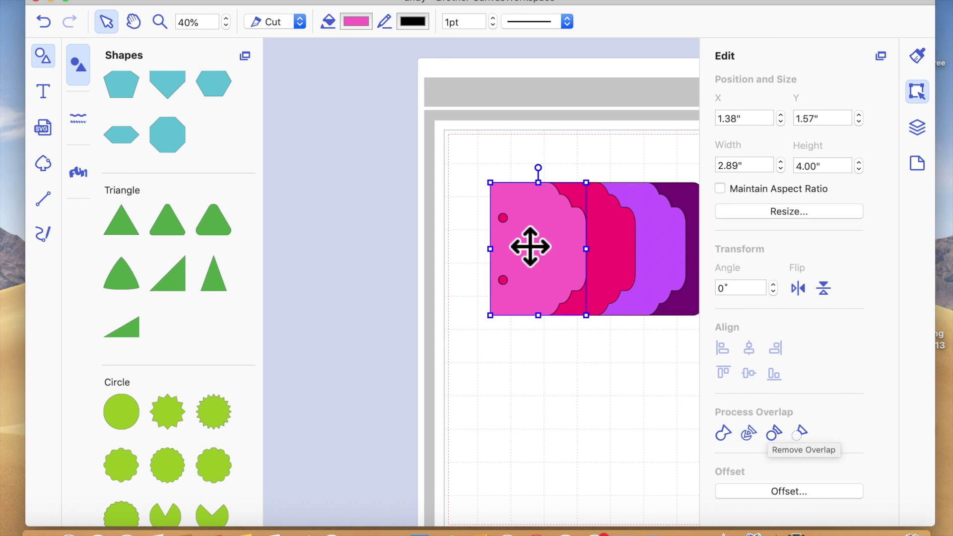
{"action": "left_click", "coordinate": [523, 298]}
{"action": "left_click", "coordinate": [632, 279], "text": "shift"}
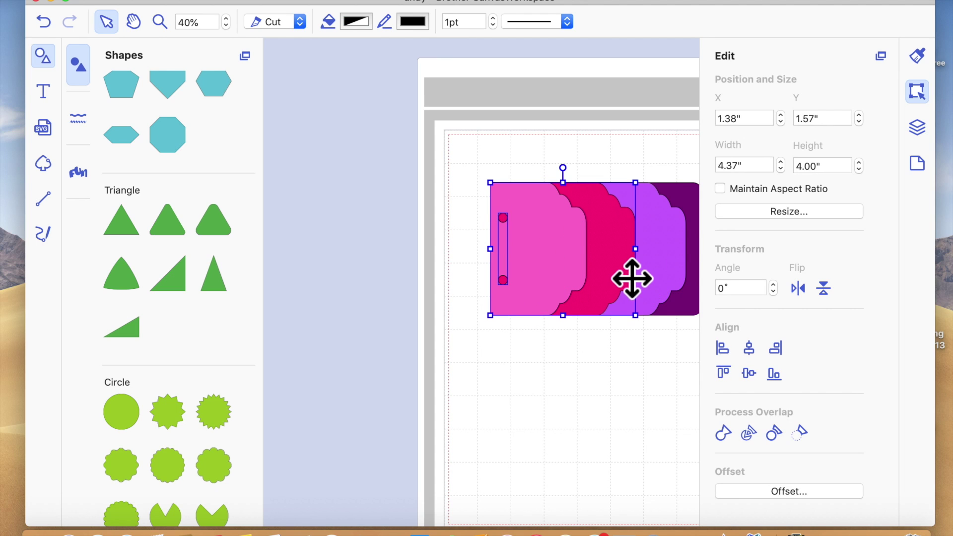
{"action": "left_click", "coordinate": [802, 437]}
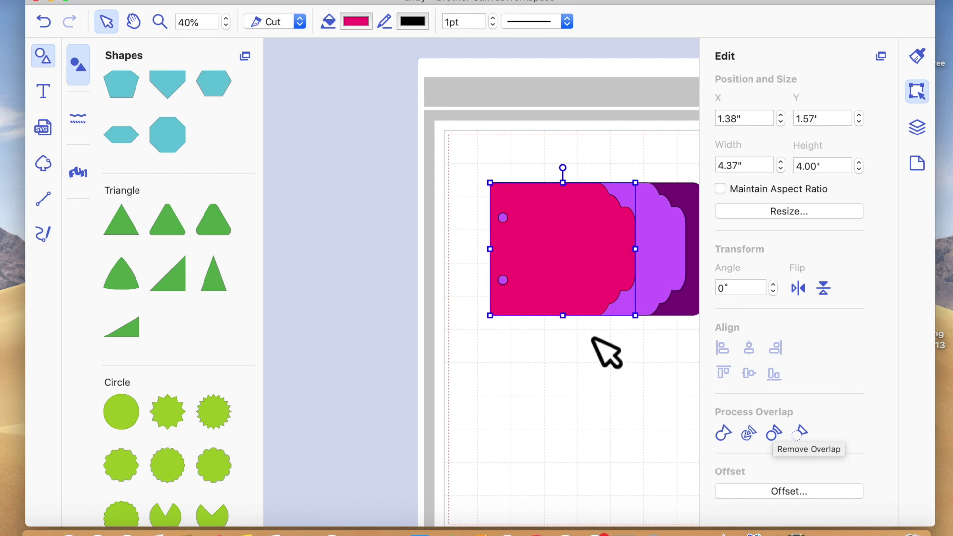
Step: Cut the circle pairs out of the light purple tag and the dark purple tag as binding holes using Remove Overlap
{"action": "left_click", "coordinate": [518, 298]}
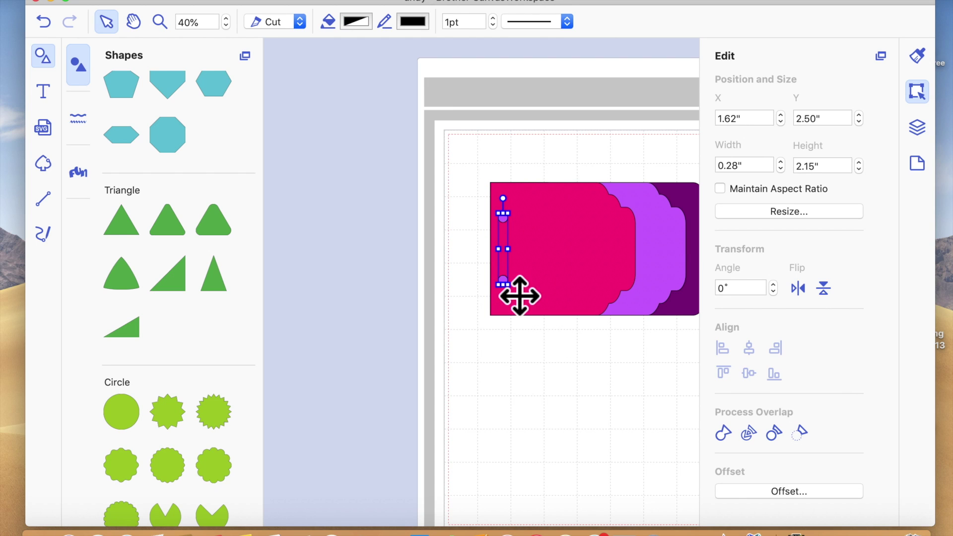
{"action": "left_click", "coordinate": [691, 295]}
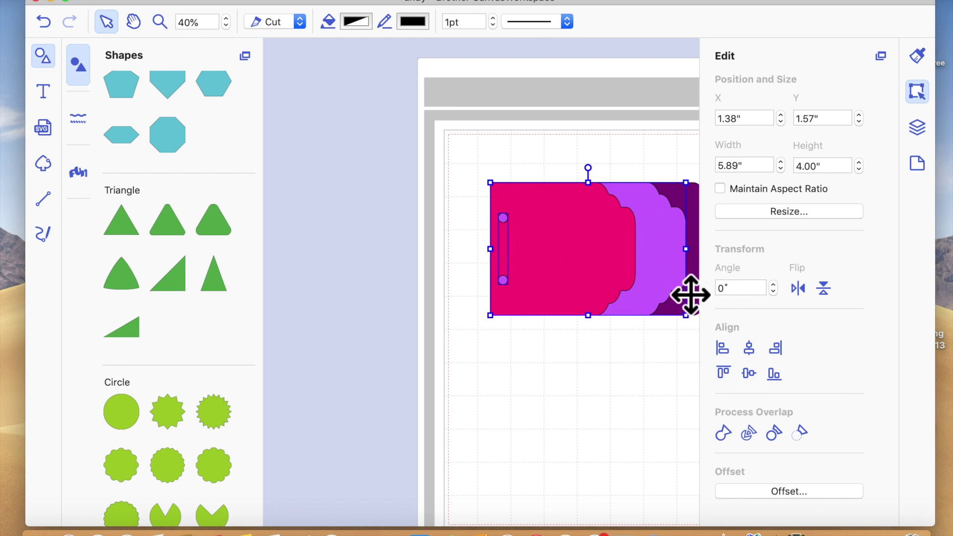
{"action": "left_click", "coordinate": [801, 436]}
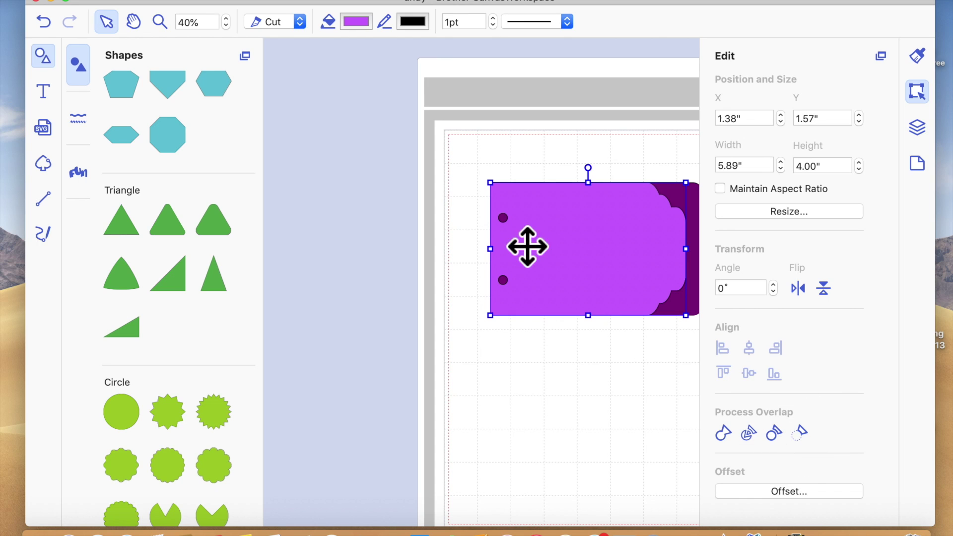
{"action": "left_click", "coordinate": [503, 240]}
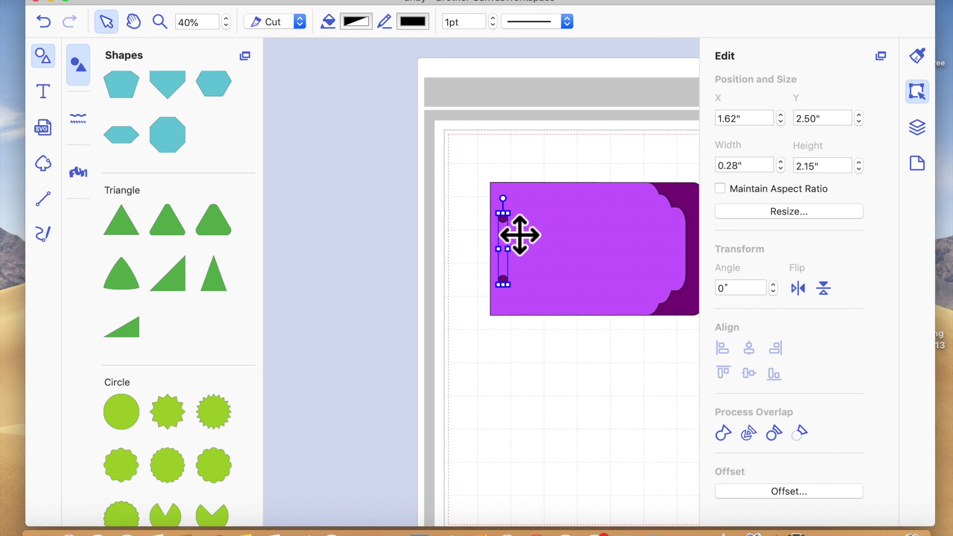
{"action": "left_click", "coordinate": [695, 225], "text": "shift"}
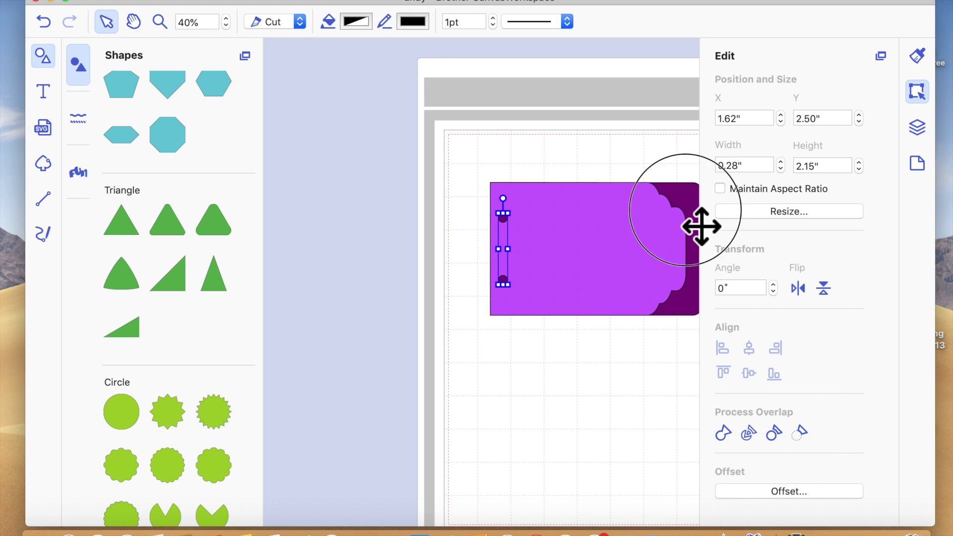
{"action": "left_click", "coordinate": [804, 434]}
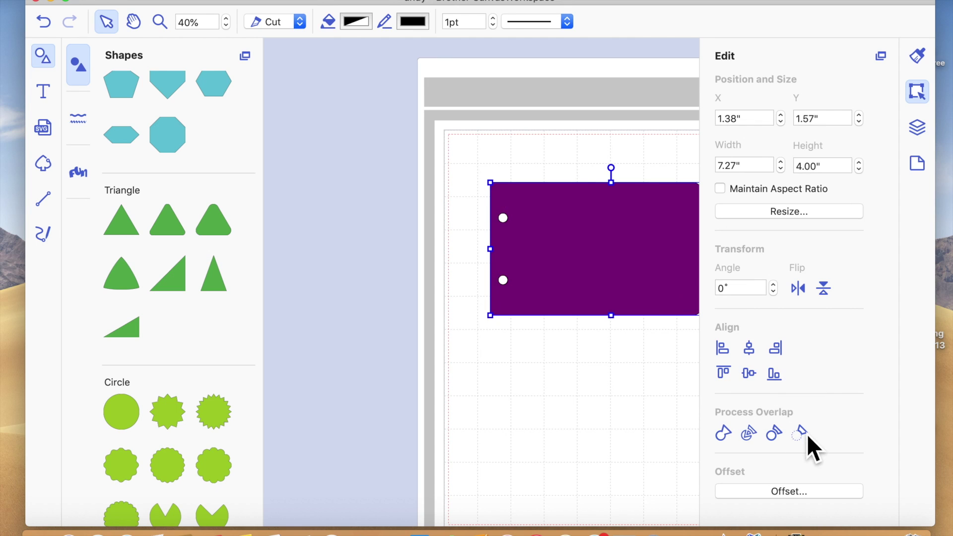
{"action": "left_click", "coordinate": [539, 446]}
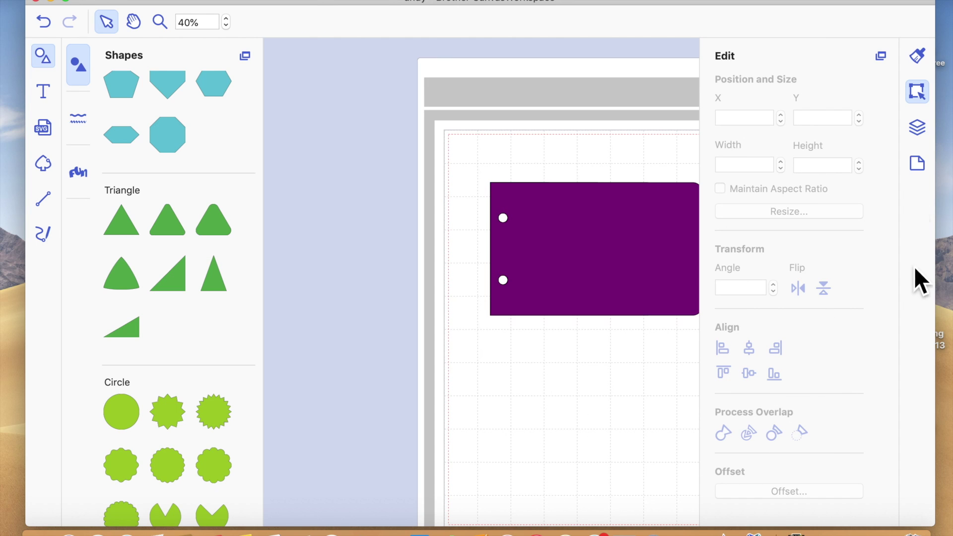
Step: Reorder the layers so the tags stack light pink, crimson, light purple and dark purple from front to back
{"action": "left_click", "coordinate": [43, 57]}
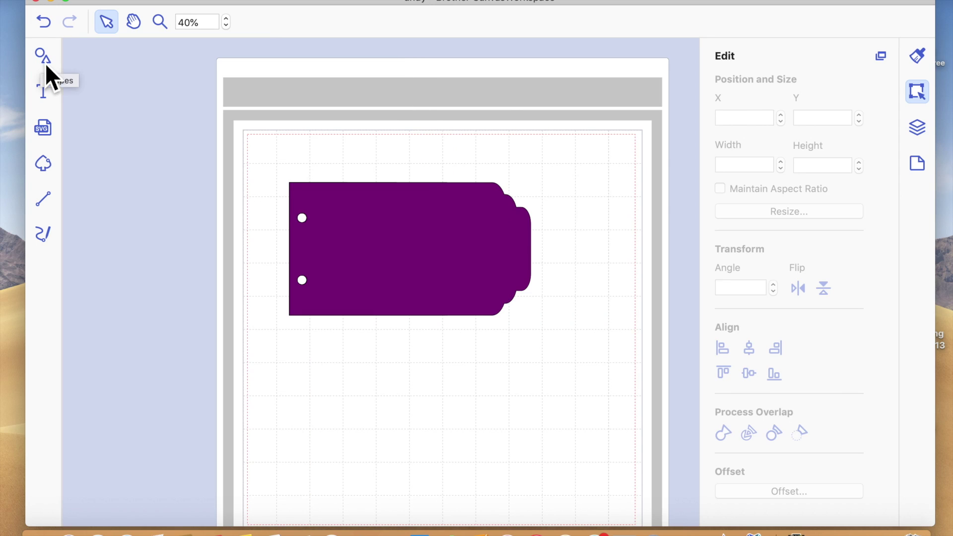
{"action": "left_click", "coordinate": [923, 124]}
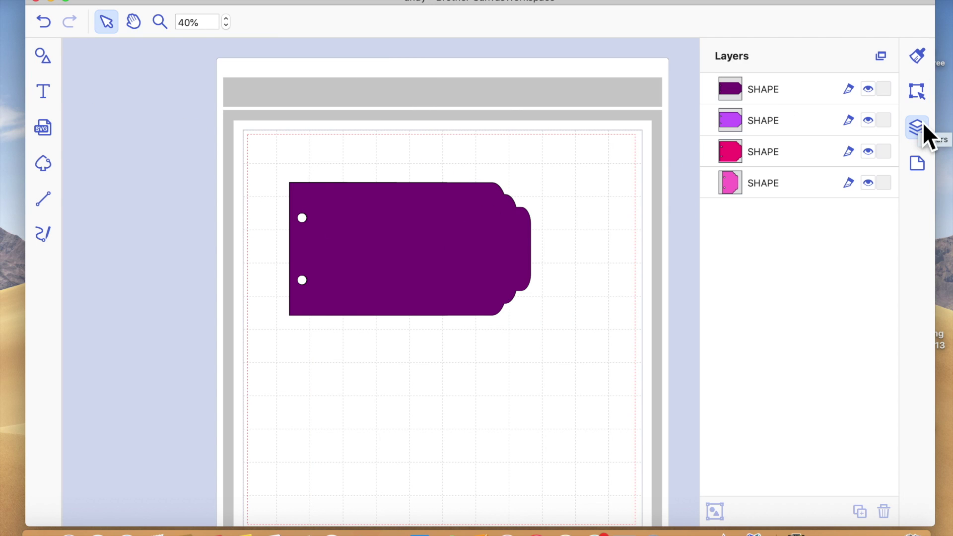
{"action": "left_click_drag", "start_coordinate": [768, 97], "coordinate": [770, 221]}
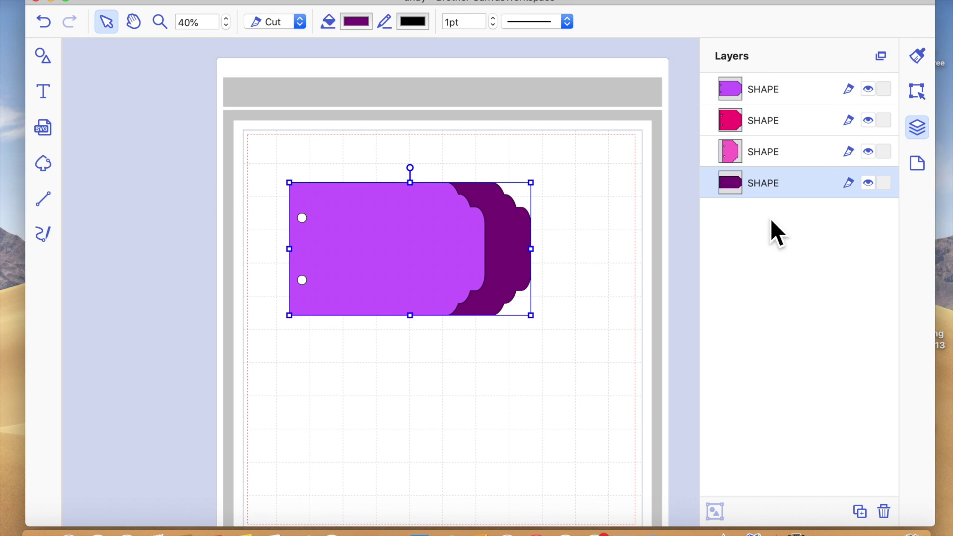
{"action": "left_click_drag", "start_coordinate": [781, 121], "coordinate": [782, 168]}
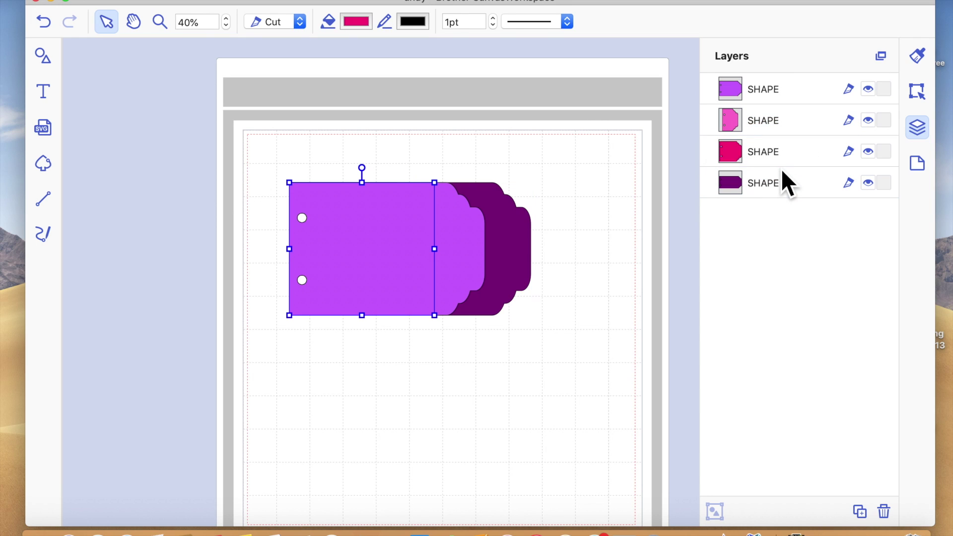
{"action": "left_click_drag", "start_coordinate": [775, 120], "coordinate": [763, 166]}
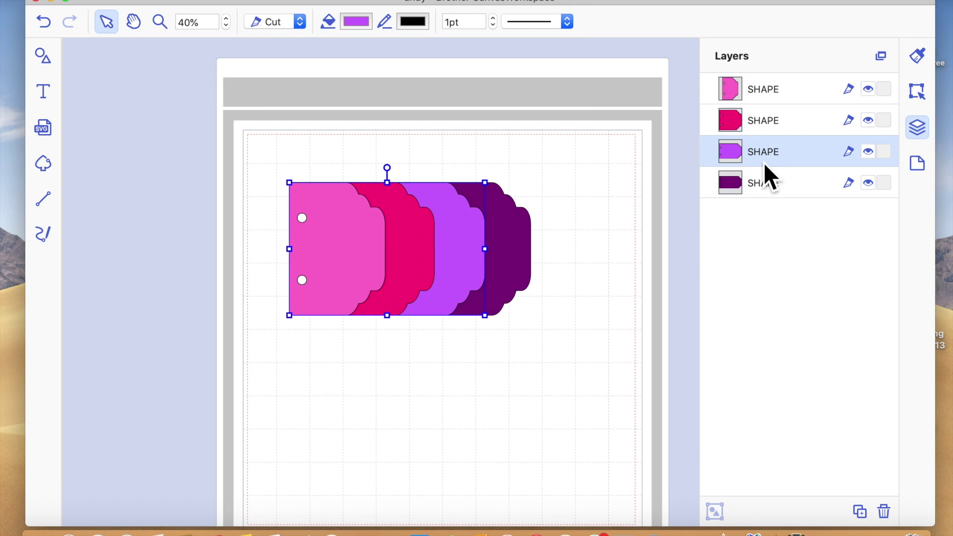
Step: Try moving the light pink tag down off the stack, and undo that move
{"action": "left_click", "coordinate": [541, 476]}
{"action": "left_click_drag", "start_coordinate": [366, 267], "coordinate": [367, 394]}
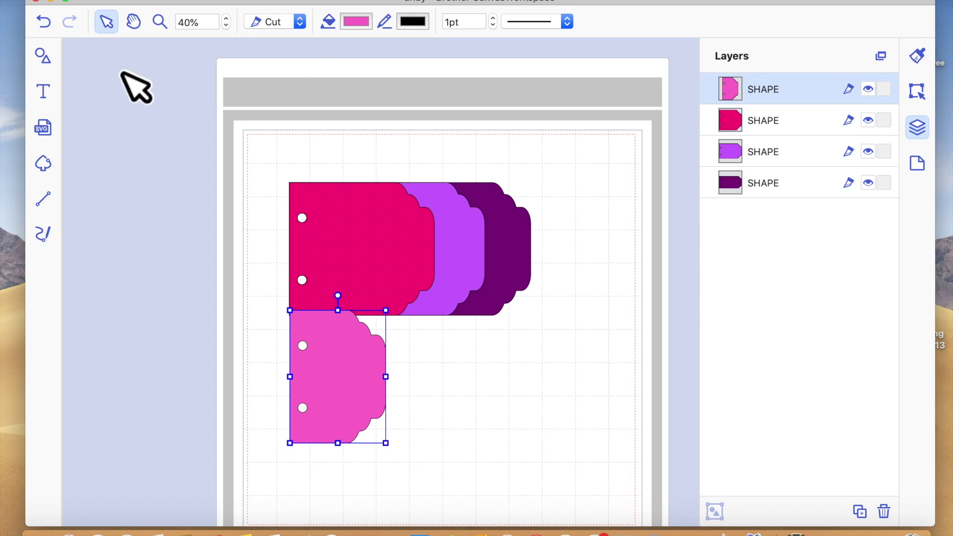
{"action": "left_click", "coordinate": [49, 23]}
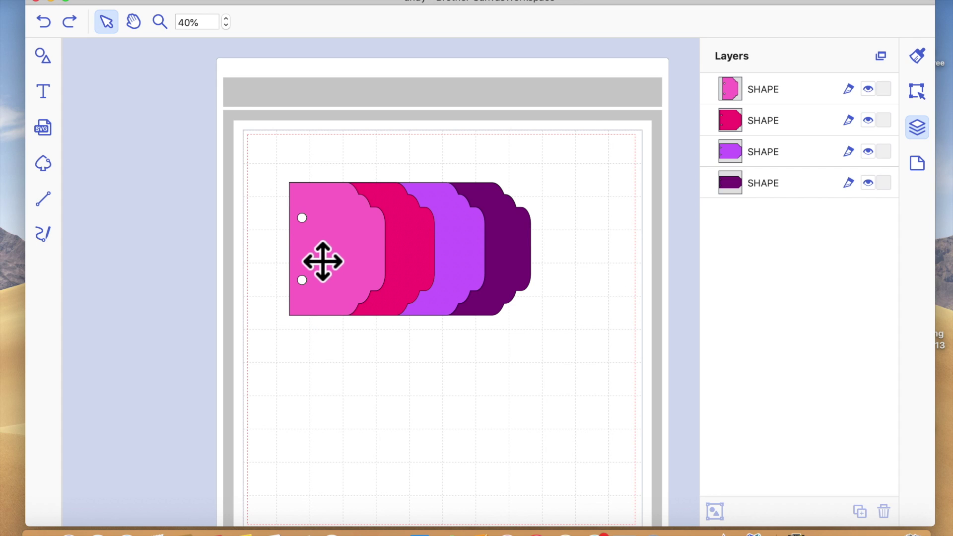
Step: Group the four tags and stretch the group vertically to a height of about 5.38"
{"action": "left_click_drag", "start_coordinate": [256, 106], "coordinate": [591, 318]}
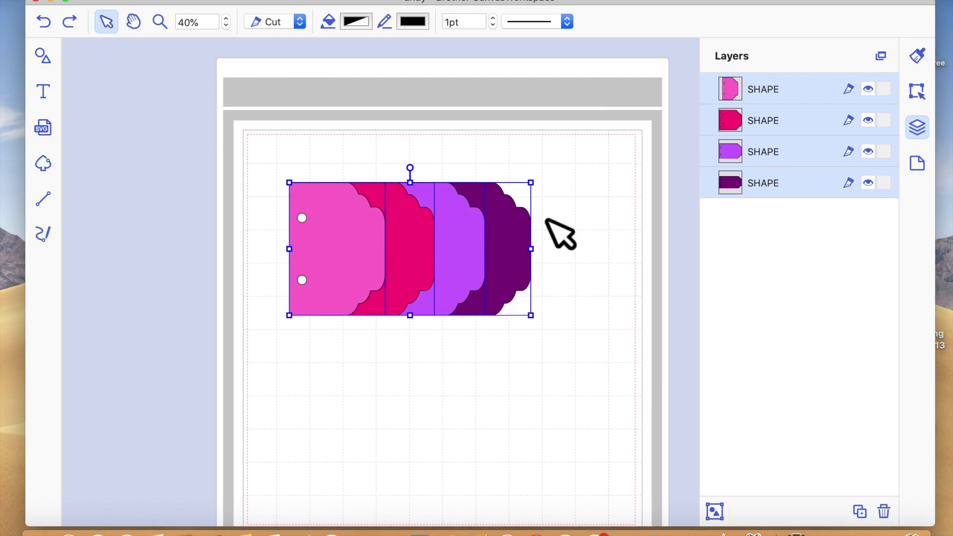
{"action": "right_click", "coordinate": [526, 221]}
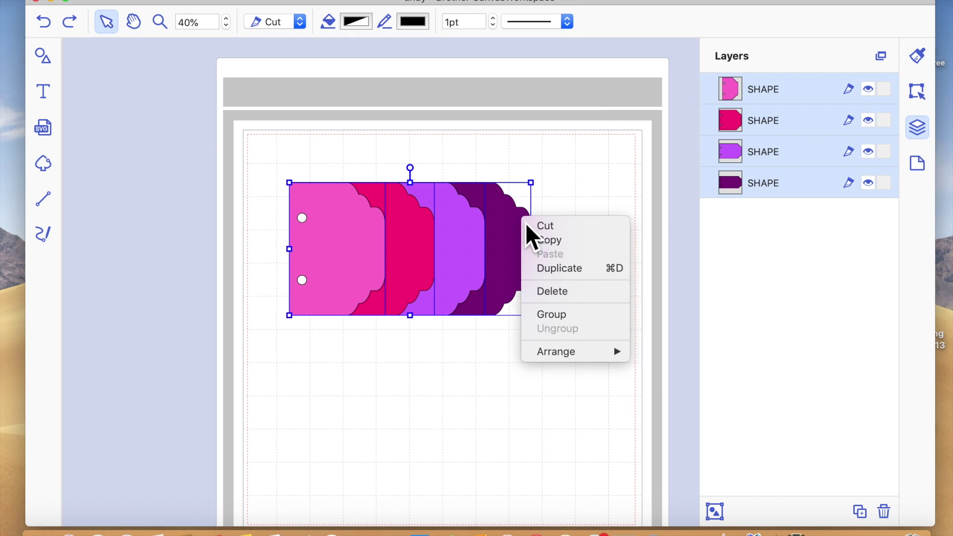
{"action": "left_click", "coordinate": [560, 318]}
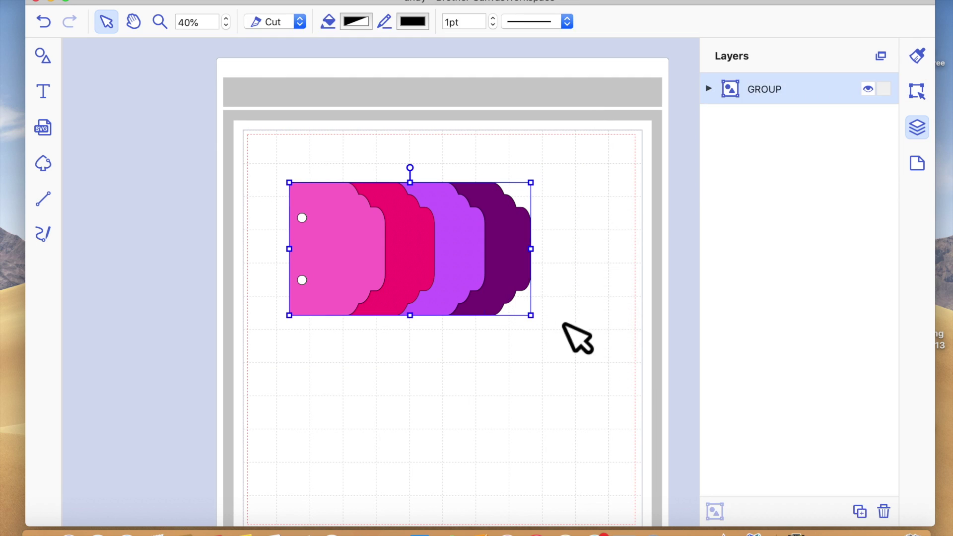
{"action": "left_click_drag", "start_coordinate": [425, 332], "coordinate": [420, 369]}
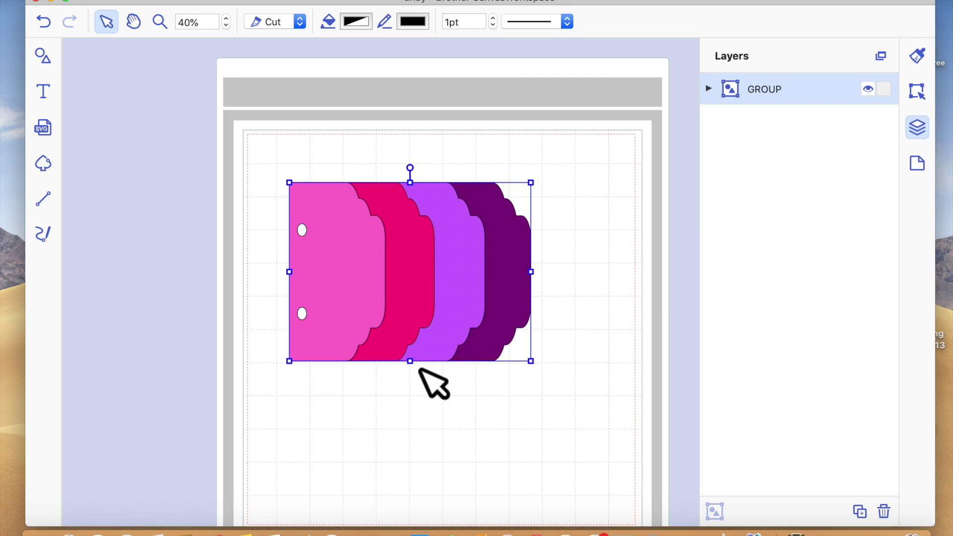
Step: Try resizing the dark purple tag to 6" wide with Maintain Aspect Ratio enabled, and undo the resize
{"action": "left_click", "coordinate": [545, 279]}
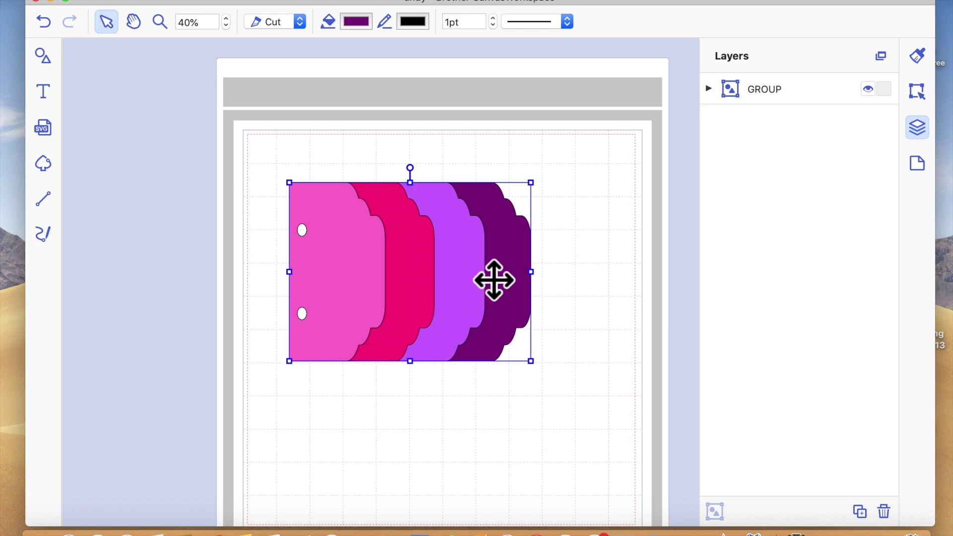
{"action": "left_click", "coordinate": [917, 94]}
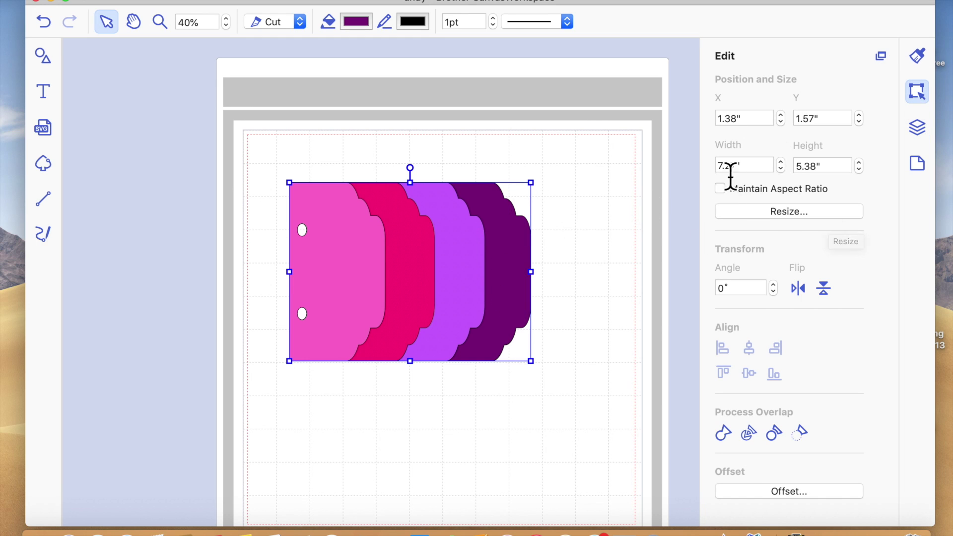
{"action": "left_click_drag", "start_coordinate": [753, 164], "coordinate": [697, 171]}
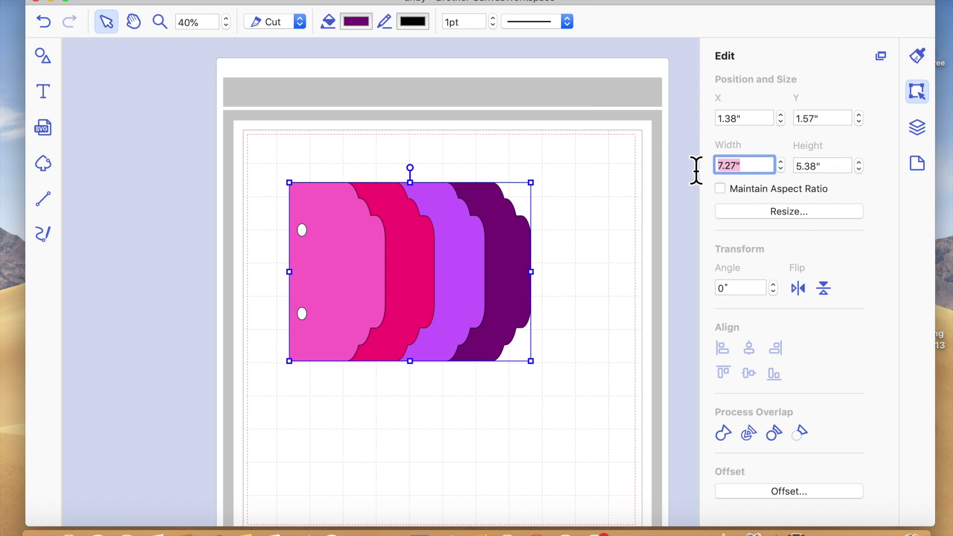
{"action": "left_click", "coordinate": [720, 189]}
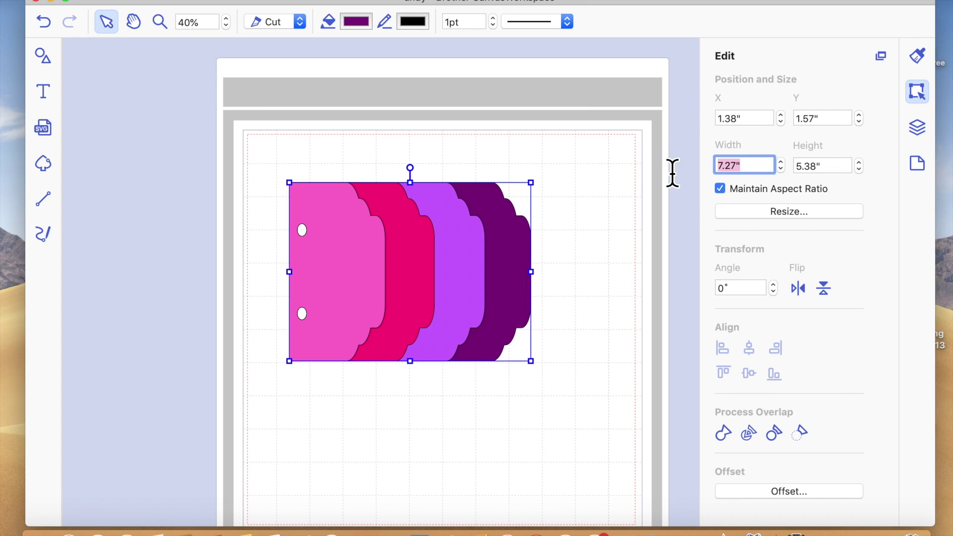
{"action": "key", "text": "Return"}
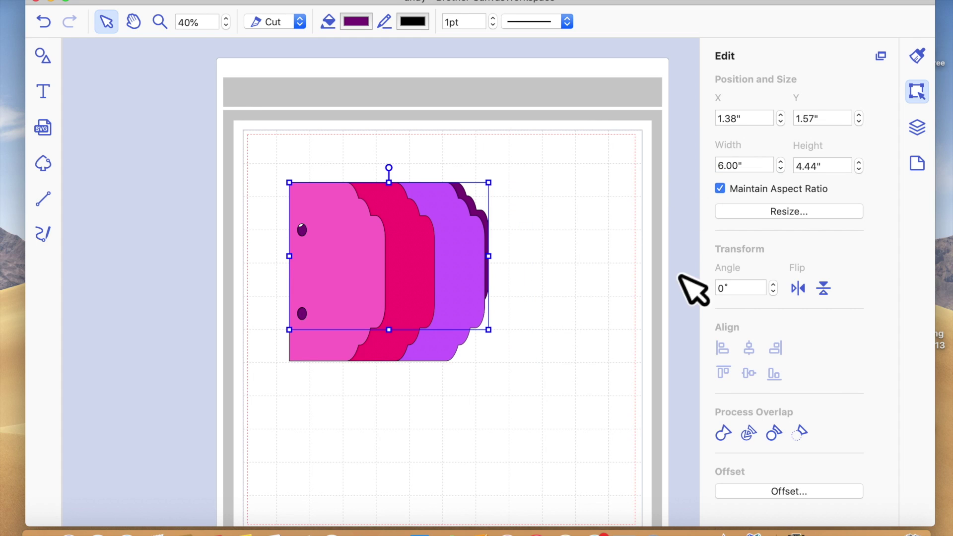
{"action": "left_click", "coordinate": [49, 21]}
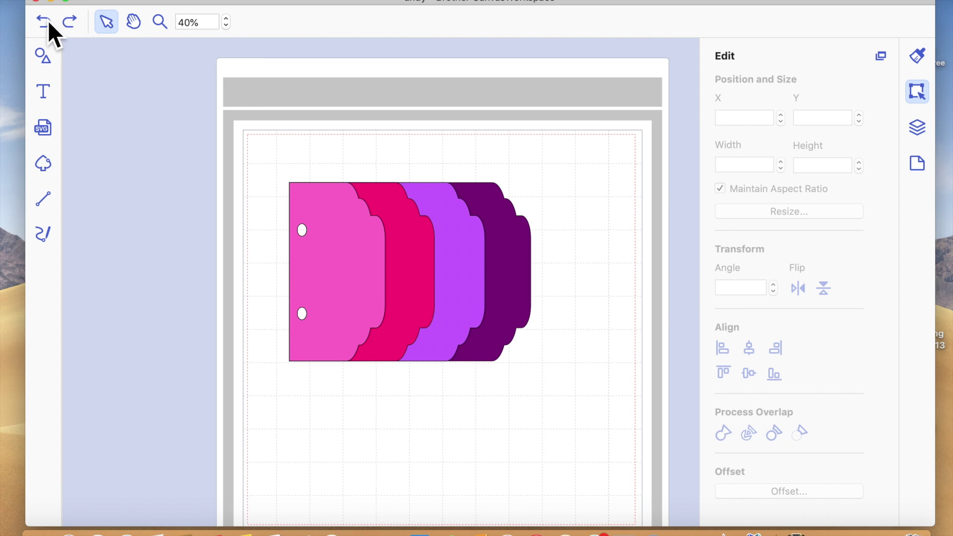
Step: Select the tag group and ungroup it into separate tags
{"action": "left_click_drag", "start_coordinate": [254, 128], "coordinate": [528, 417]}
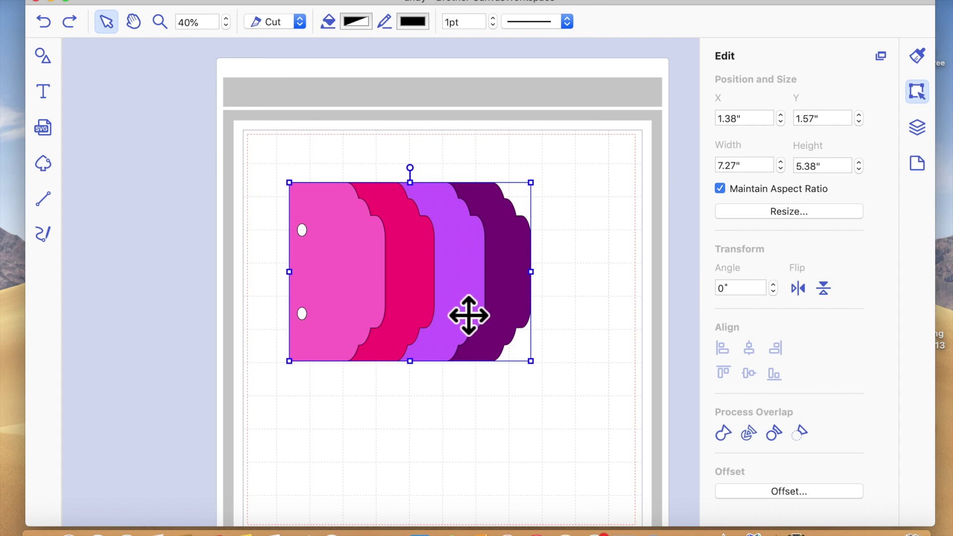
{"action": "right_click", "coordinate": [457, 303]}
{"action": "left_click", "coordinate": [516, 408]}
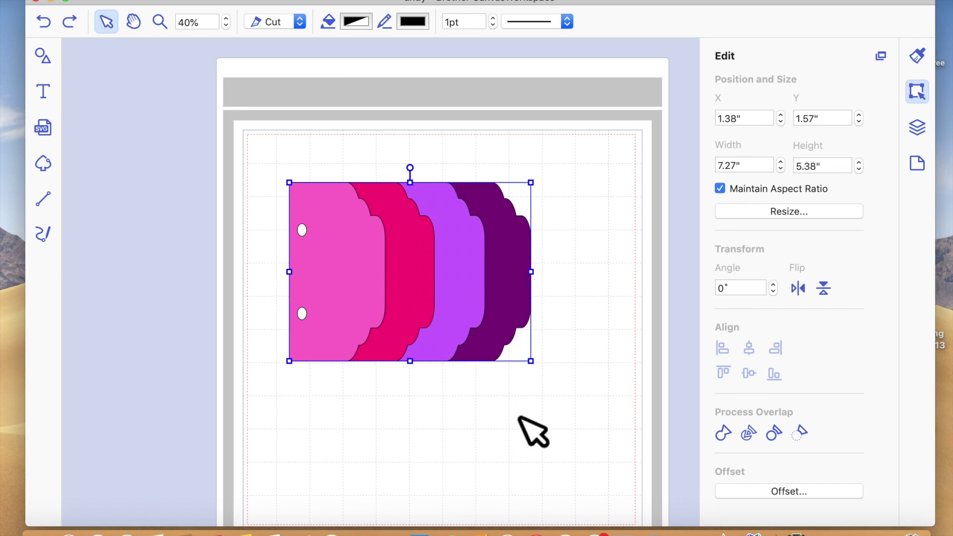
{"action": "left_click", "coordinate": [415, 387]}
Step: Try aligning all four tags by their horizontal centers, and undo that alignment
{"action": "left_click_drag", "start_coordinate": [262, 130], "coordinate": [564, 383]}
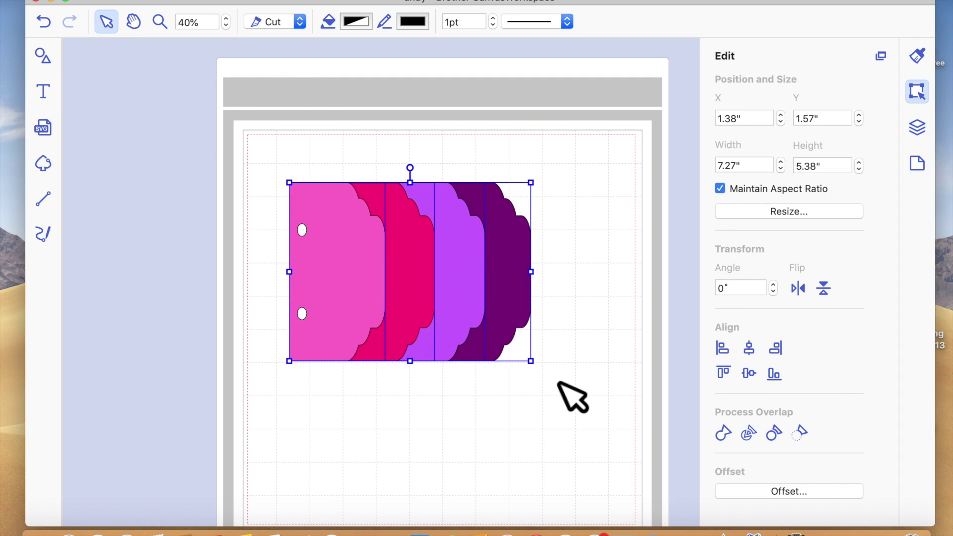
{"action": "left_click", "coordinate": [755, 354]}
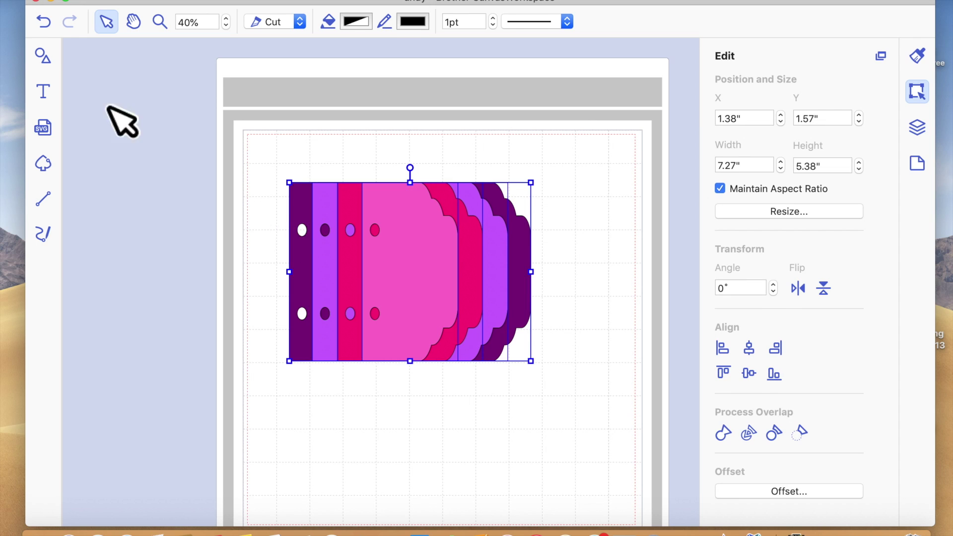
{"action": "left_click", "coordinate": [44, 22]}
Step: Select all four tags, align them by their vertical middles, and clear the selection
{"action": "left_click_drag", "start_coordinate": [604, 452], "coordinate": [291, 181]}
{"action": "left_click", "coordinate": [749, 375]}
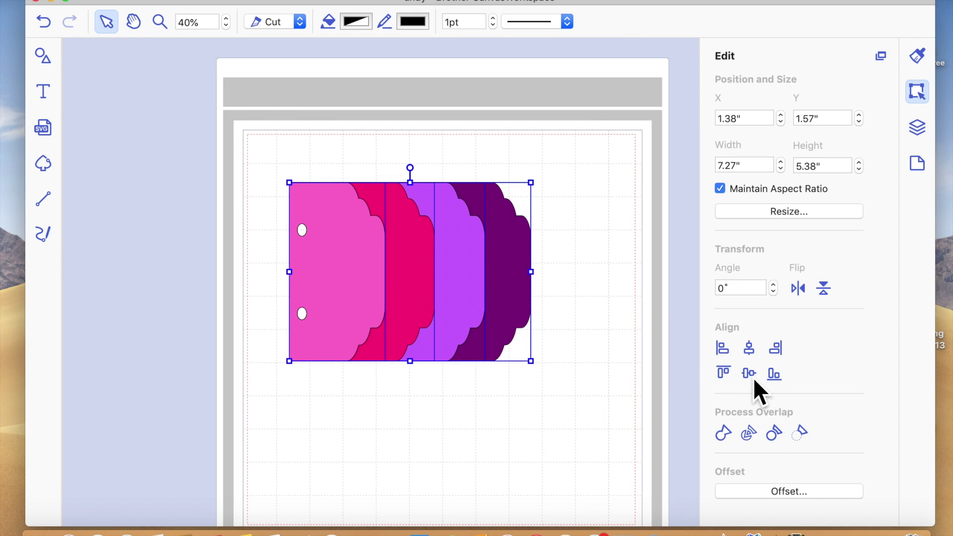
{"action": "left_click", "coordinate": [485, 453]}
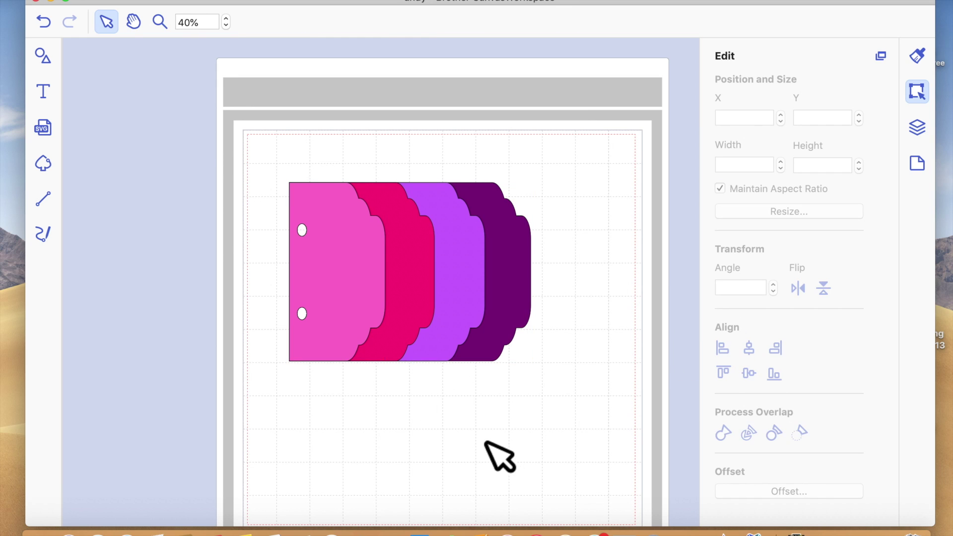
Step: Group all four tags and resize the group to 6" wide with Maintain Aspect Ratio enabled
{"action": "left_click_drag", "start_coordinate": [212, 132], "coordinate": [525, 323]}
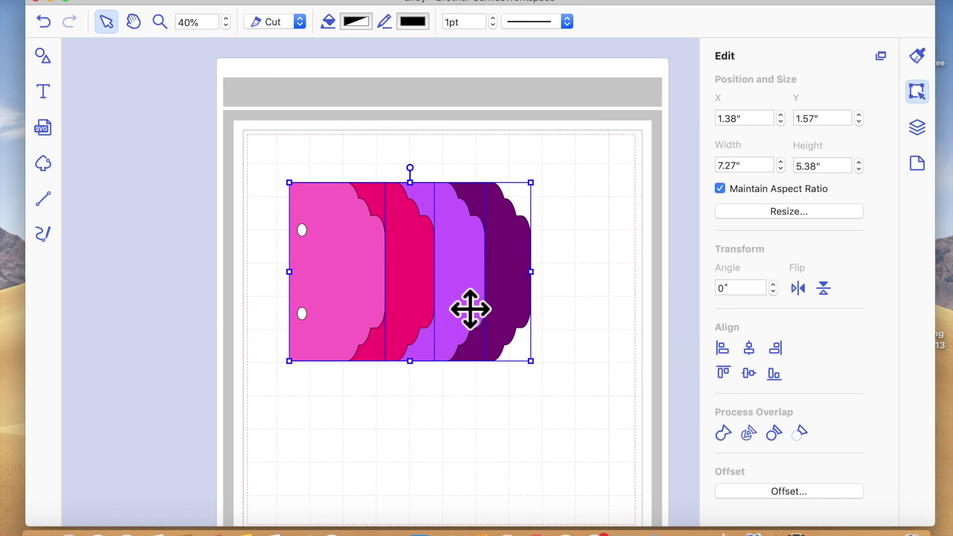
{"action": "right_click", "coordinate": [456, 292]}
{"action": "left_click", "coordinate": [504, 392]}
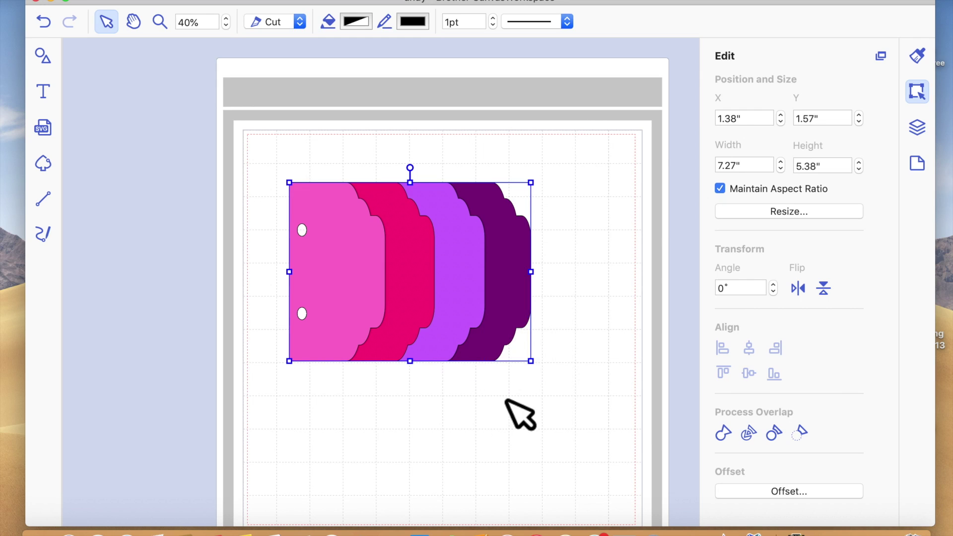
{"action": "left_click", "coordinate": [745, 165]}
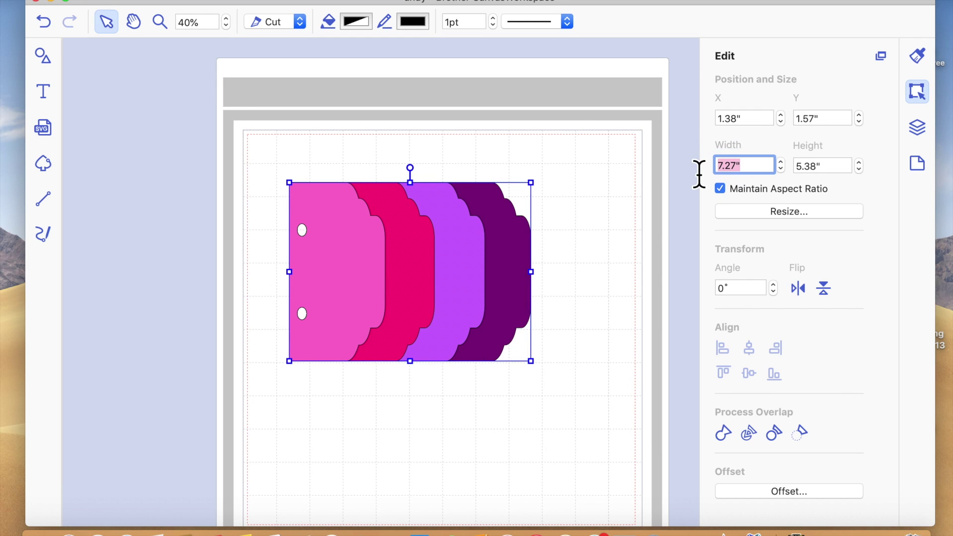
{"action": "type", "text": "6"}
{"action": "key", "text": "Return"}
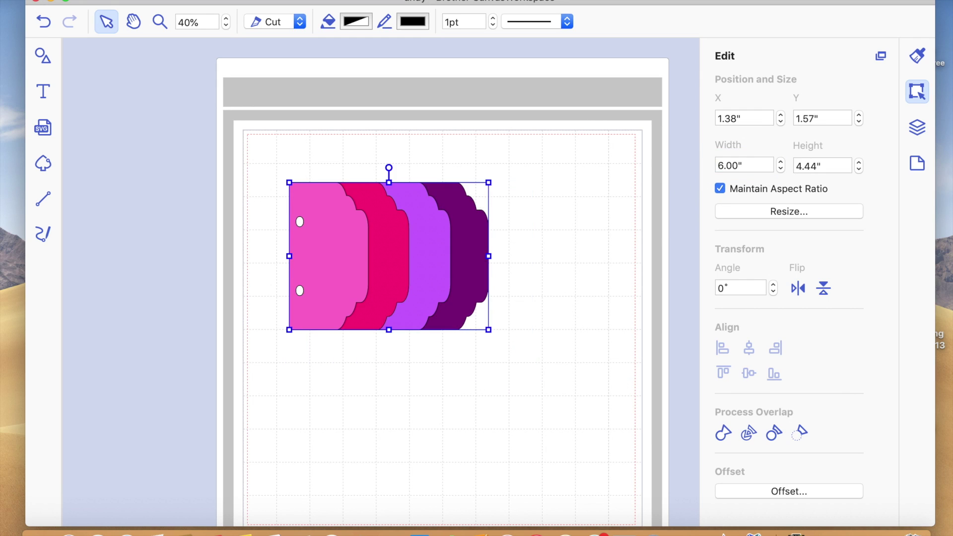
{"action": "left_click", "coordinate": [564, 374]}
Step: Turn off Maintain Aspect Ratio and try setting the tag group's height to 6"
{"action": "left_click", "coordinate": [397, 279]}
{"action": "left_click", "coordinate": [720, 188]}
{"action": "left_click", "coordinate": [793, 167]}
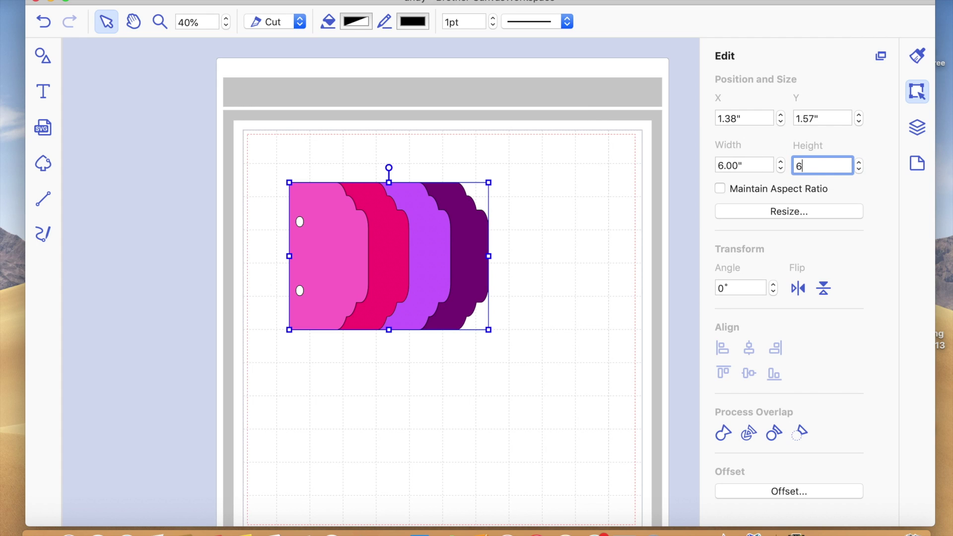
{"action": "key", "text": "Return"}
{"action": "left_click", "coordinate": [538, 382]}
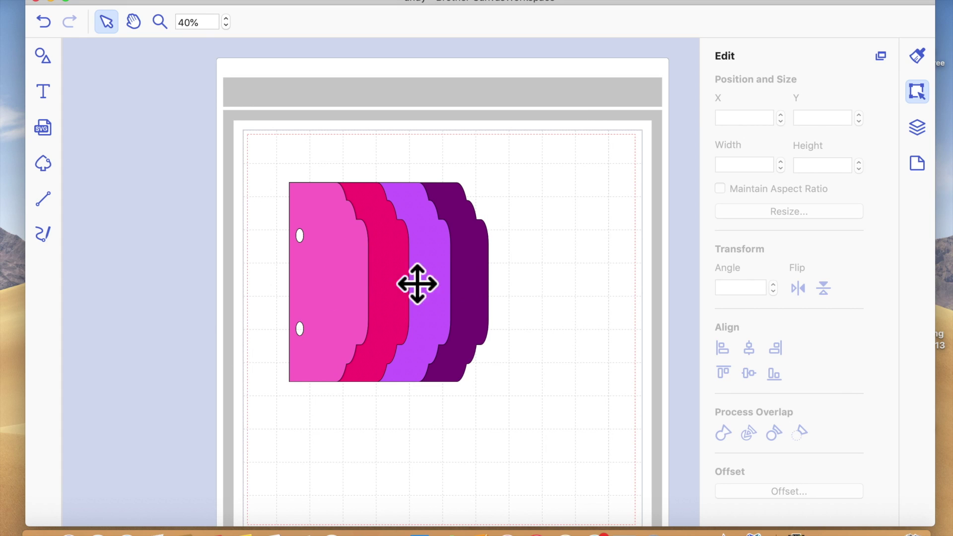
Step: Try setting the tag group's width to 8", and undo both the width and the height change
{"action": "left_click", "coordinate": [389, 298]}
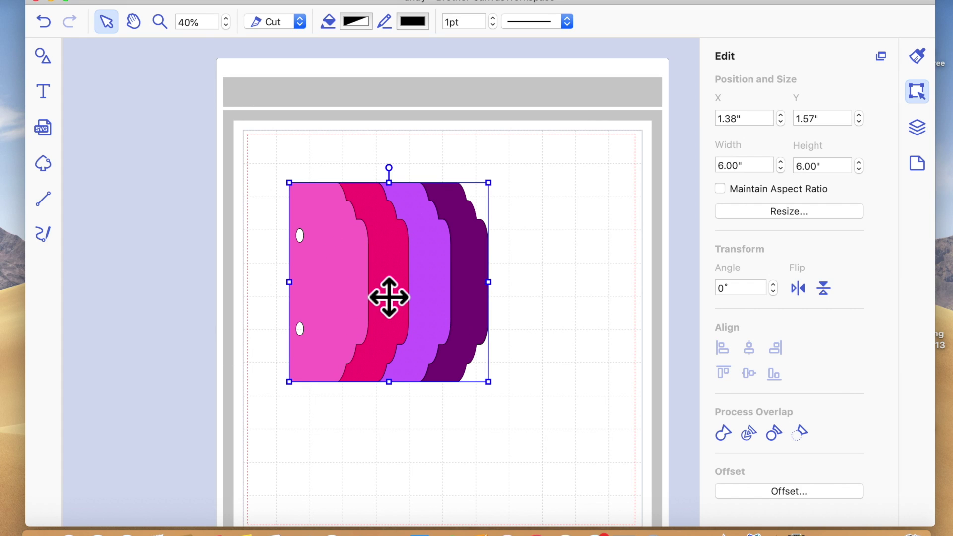
{"action": "left_click", "coordinate": [749, 170]}
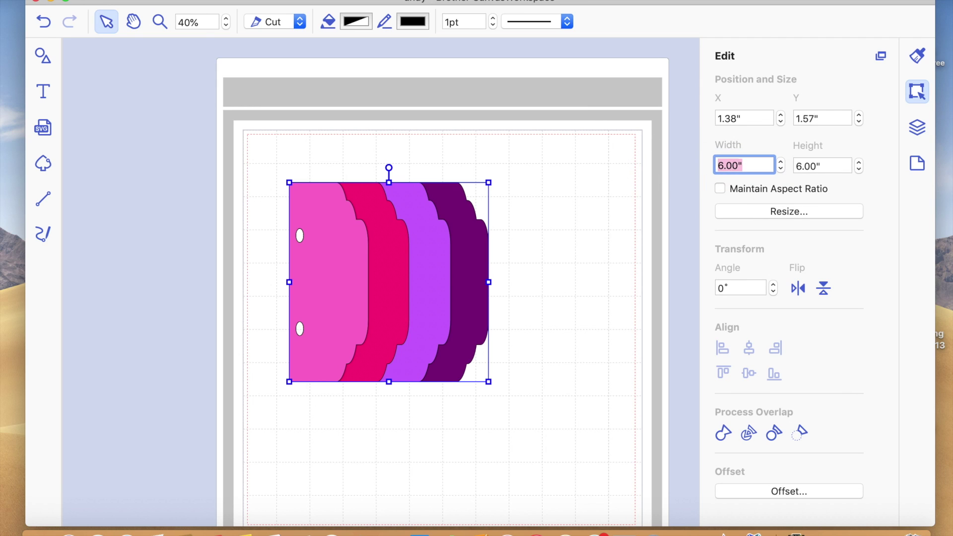
{"action": "key", "text": "Return"}
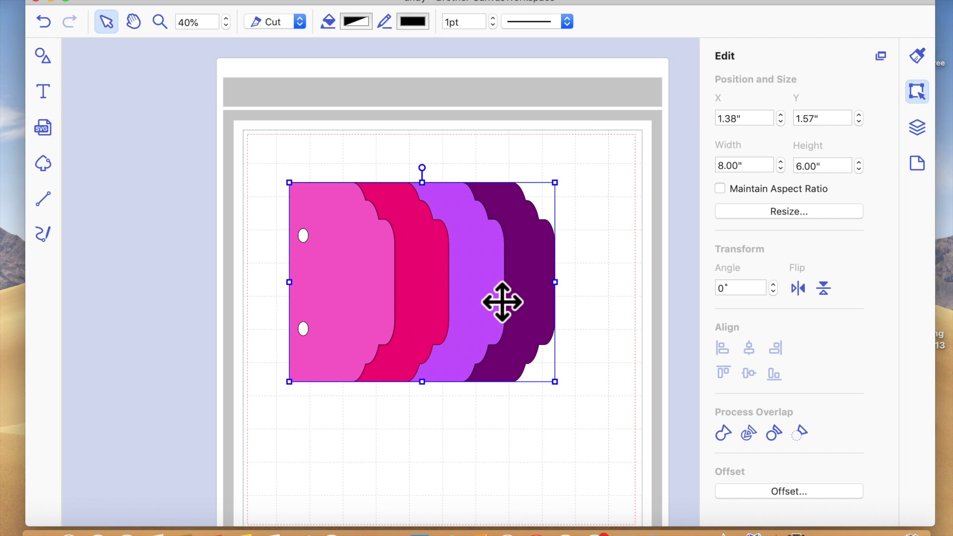
{"action": "scroll", "coordinate": [437, 420], "scroll_direction": "down", "scroll_amount": 2}
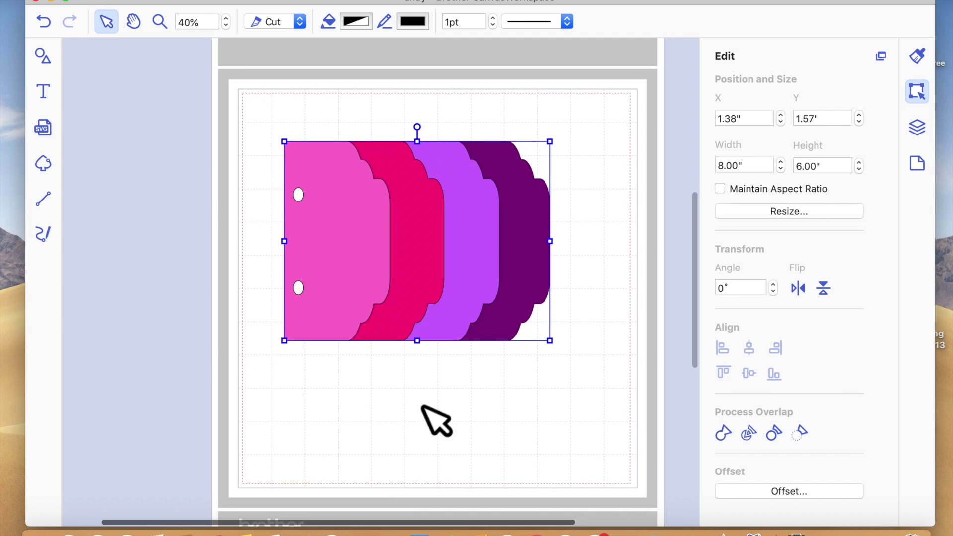
{"action": "scroll", "coordinate": [430, 415], "scroll_direction": "up", "scroll_amount": 5}
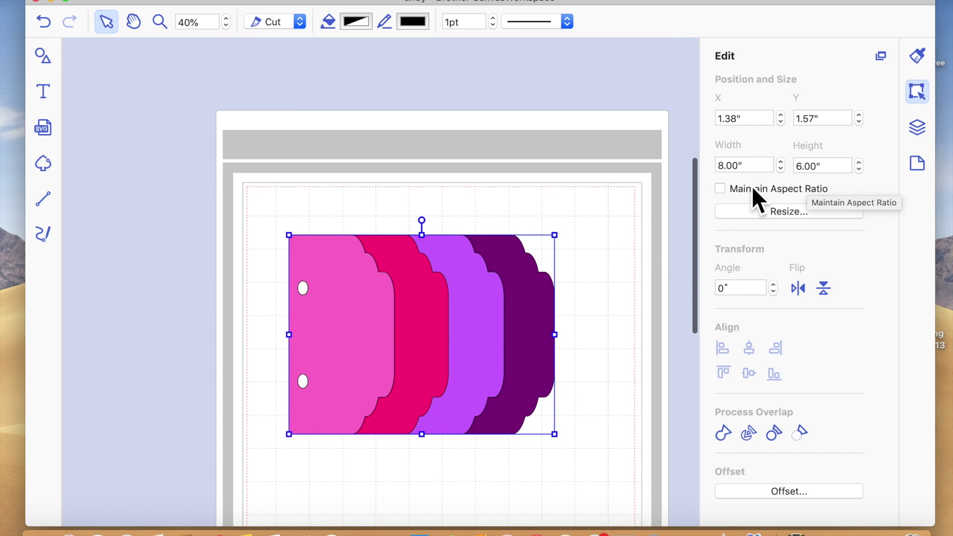
{"action": "left_click", "coordinate": [51, 29]}
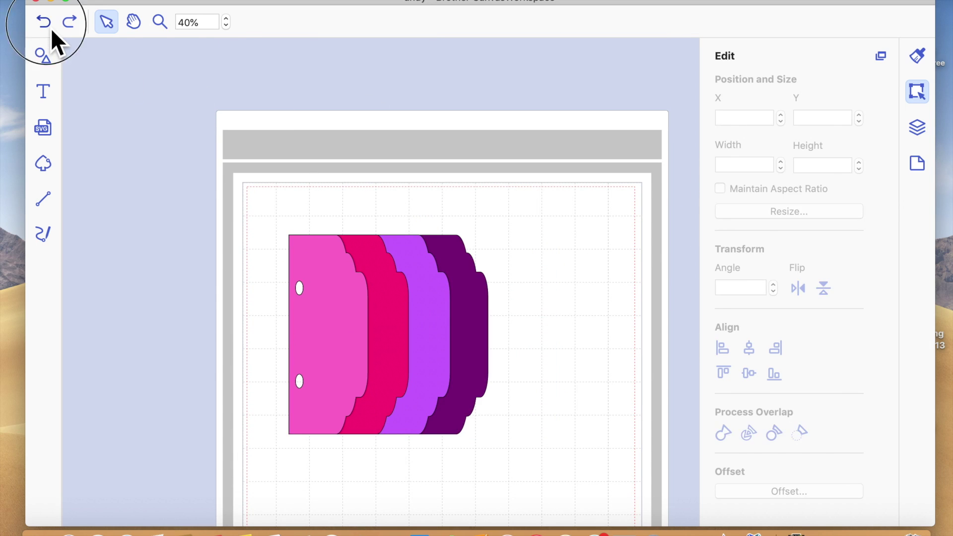
{"action": "left_click", "coordinate": [52, 29]}
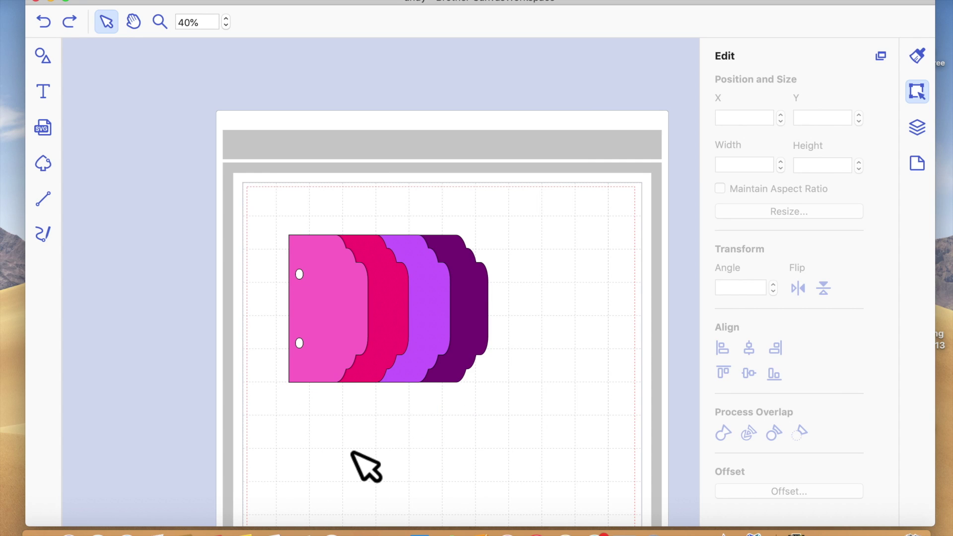
Step: Add the text "BABY" on the mat below the tag group and show its text properties
{"action": "left_click", "coordinate": [374, 329]}
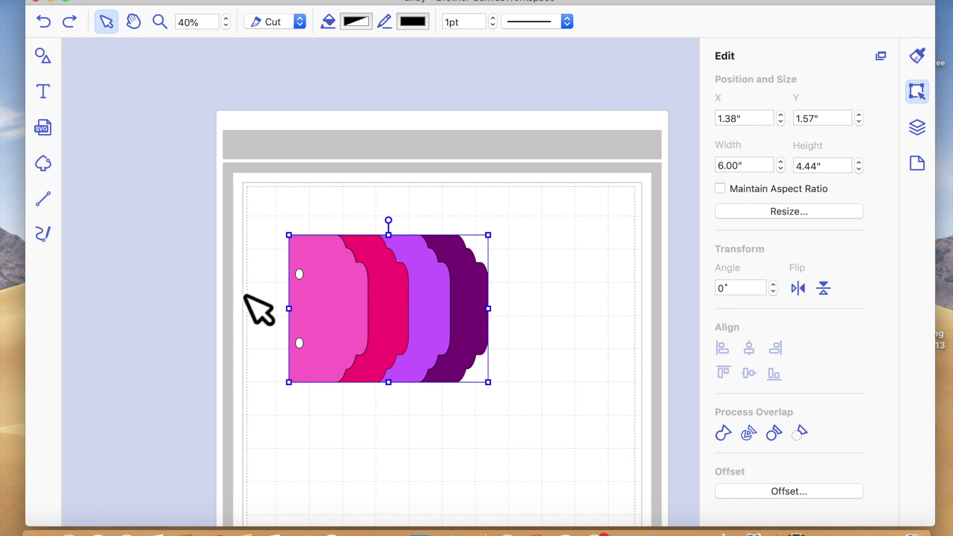
{"action": "left_click", "coordinate": [49, 95]}
{"action": "left_click", "coordinate": [376, 431]}
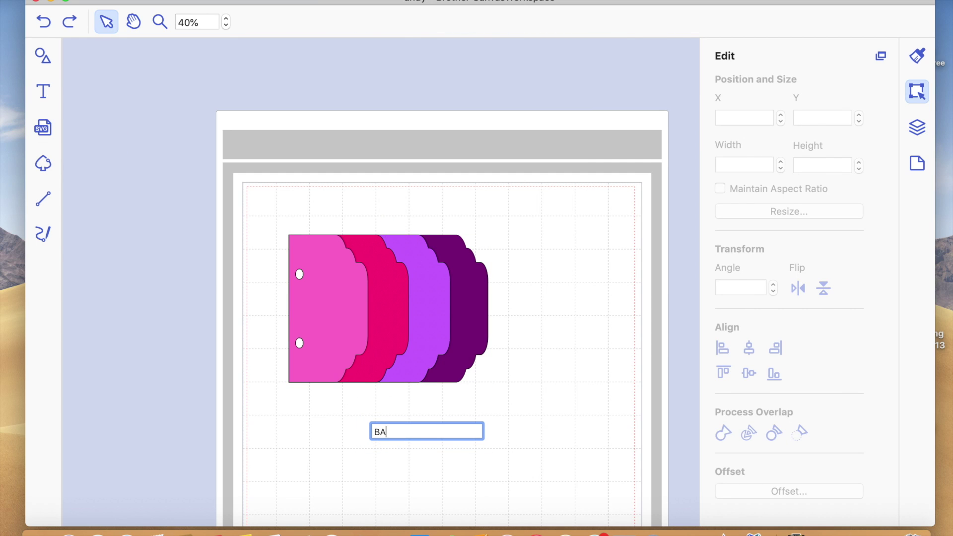
{"action": "left_click", "coordinate": [619, 410]}
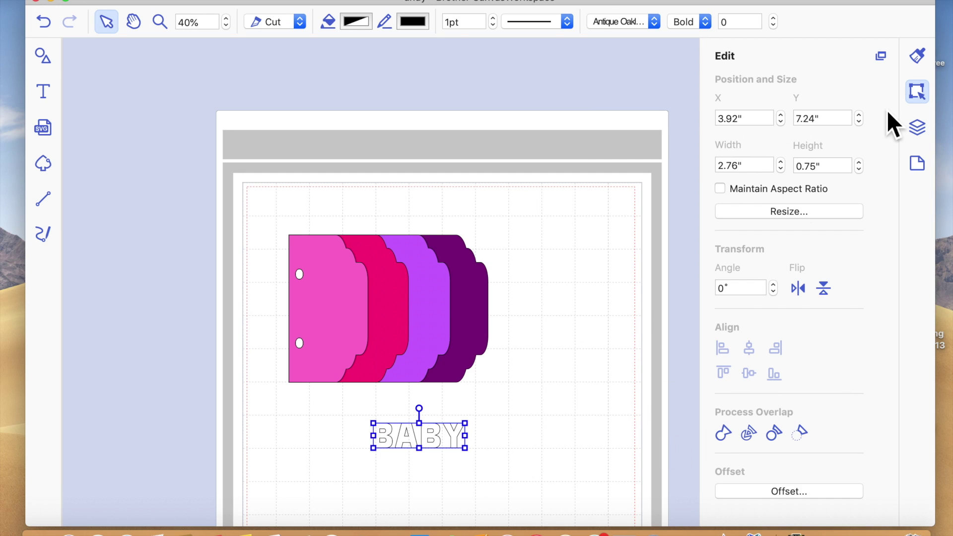
{"action": "left_click", "coordinate": [916, 57]}
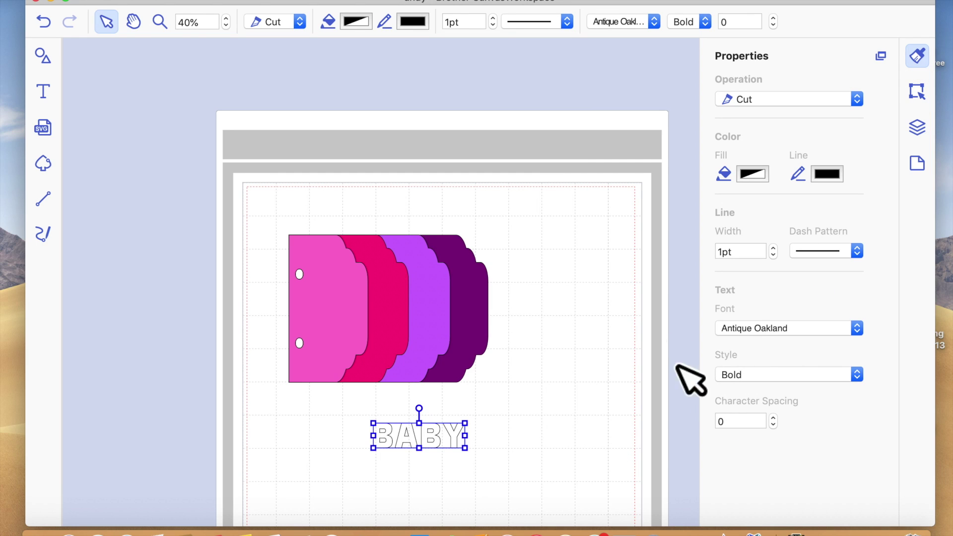
Step: Move the tag group up near the top edge of the mat and ungroup it into separate tags
{"action": "left_click", "coordinate": [359, 335]}
{"action": "left_click_drag", "start_coordinate": [359, 335], "coordinate": [372, 295]}
{"action": "right_click", "coordinate": [359, 282]}
{"action": "mouse_move", "coordinate": [423, 413]}
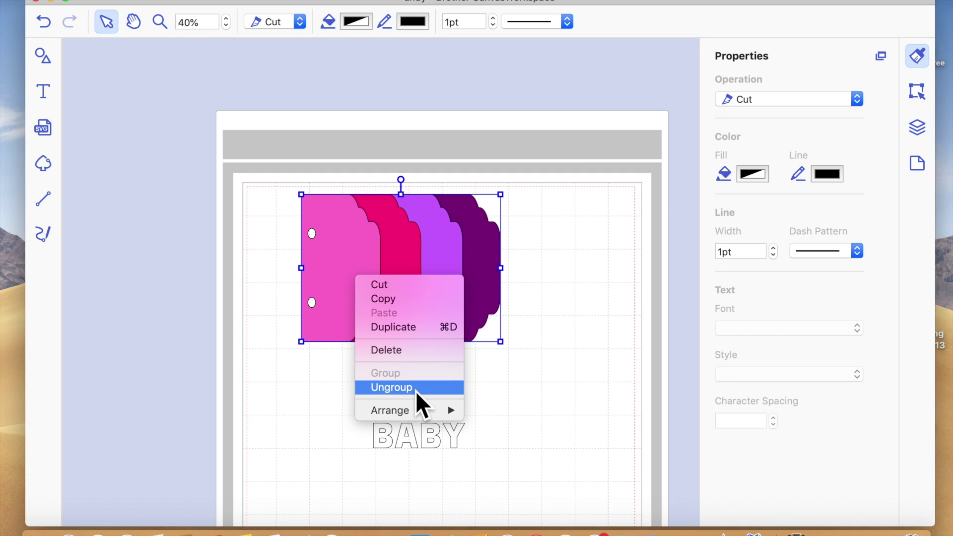
{"action": "left_click", "coordinate": [415, 391]}
{"action": "left_click", "coordinate": [445, 420]}
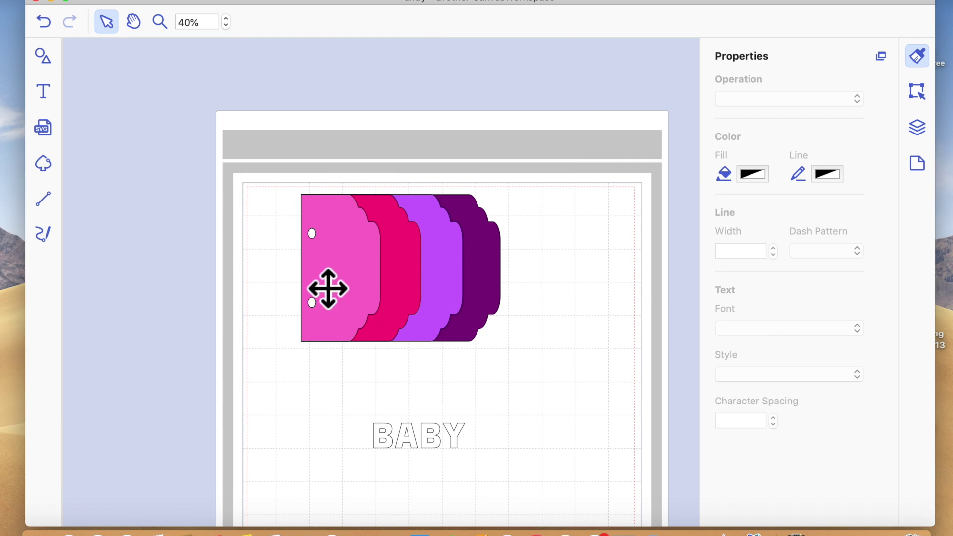
Step: Enlarge and stretch the BABY text to about 4.04" wide by 2.31" high, and place it below the tags
{"action": "left_click", "coordinate": [405, 416]}
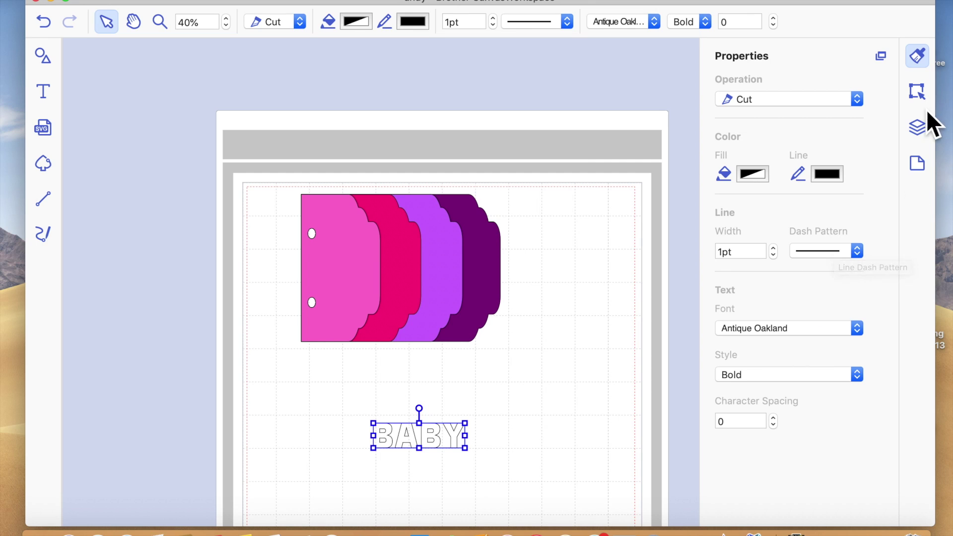
{"action": "left_click", "coordinate": [918, 91]}
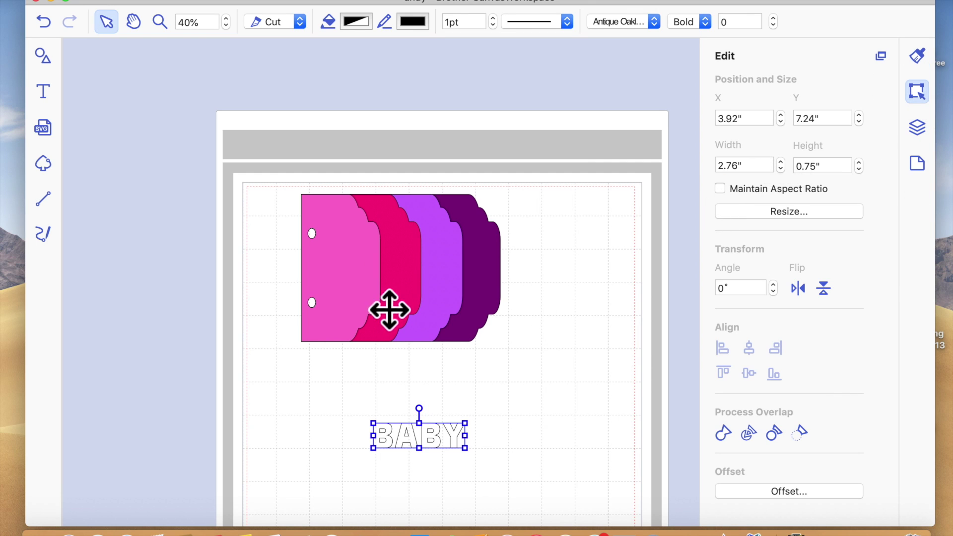
{"action": "left_click_drag", "start_coordinate": [435, 442], "coordinate": [656, 344]}
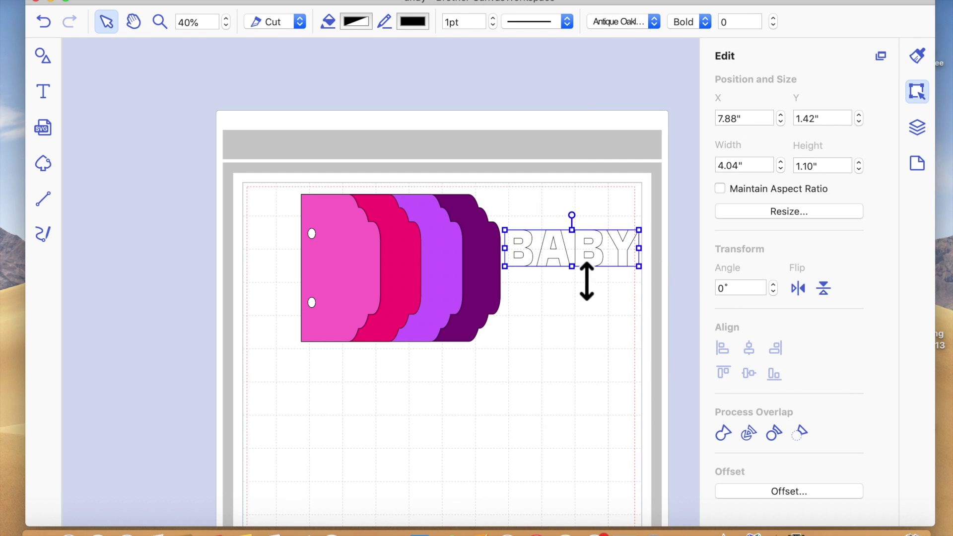
{"action": "left_click_drag", "start_coordinate": [572, 266], "coordinate": [437, 488]}
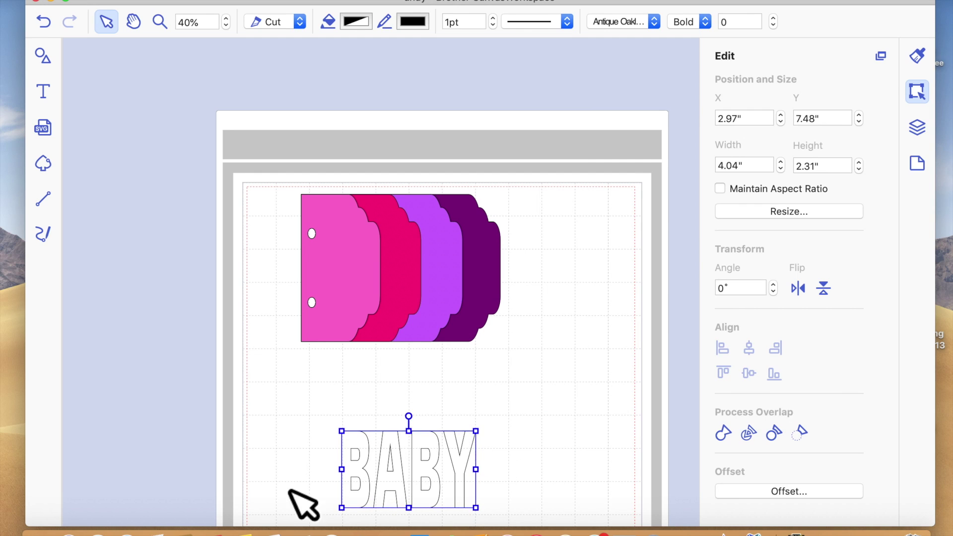
Step: Split the BABY text into separate letters with a Process Overlap operation, and clear the selection
{"action": "left_click", "coordinate": [590, 426]}
{"action": "left_click", "coordinate": [447, 479]}
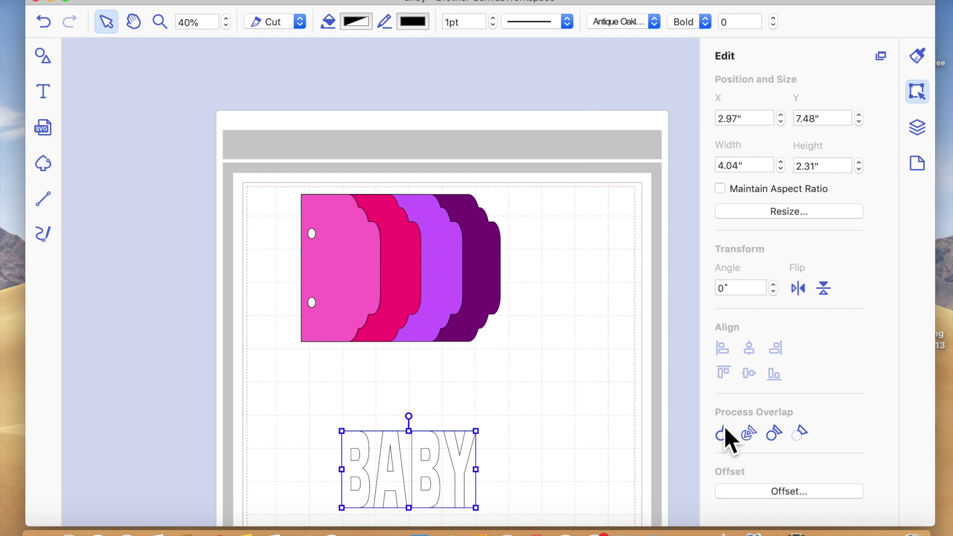
{"action": "left_click", "coordinate": [753, 440]}
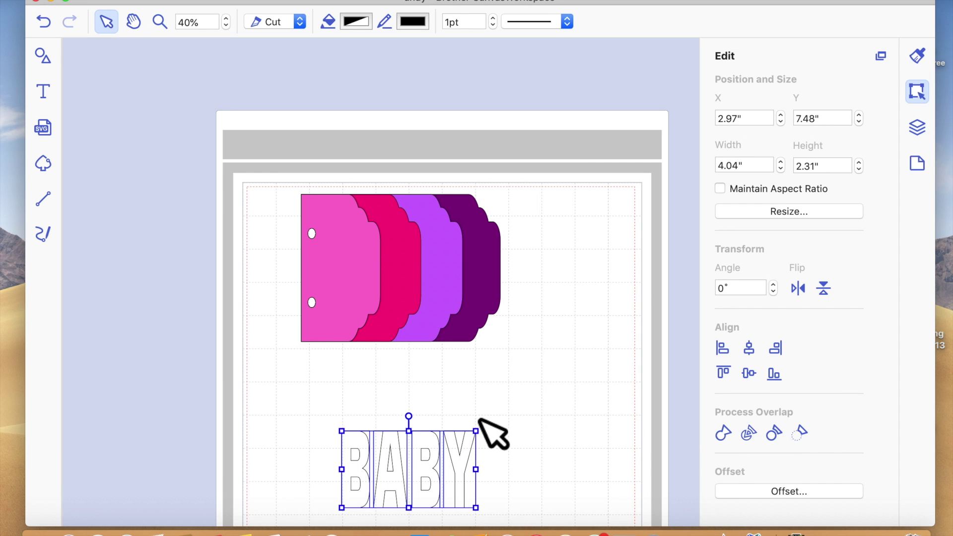
{"action": "left_click", "coordinate": [432, 425]}
Step: Undo the stray move of the light pink tag, then duplicate all four tags and park the copy off the mat beside the originals
{"action": "left_click_drag", "start_coordinate": [347, 322], "coordinate": [353, 291]}
{"action": "left_click", "coordinate": [44, 21]}
{"action": "left_click_drag", "start_coordinate": [264, 180], "coordinate": [543, 342]}
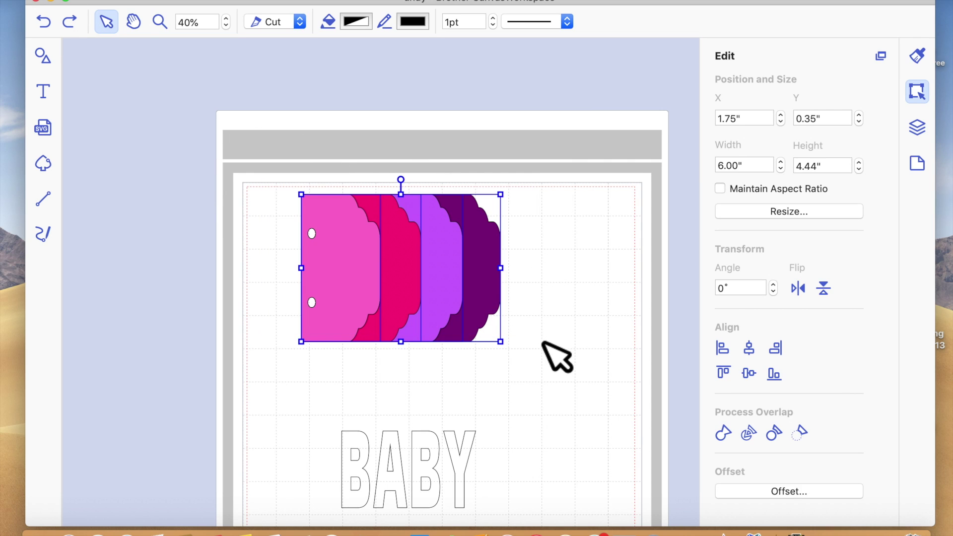
{"action": "key", "text": "super+d"}
{"action": "left_click_drag", "start_coordinate": [443, 326], "coordinate": [440, 512]}
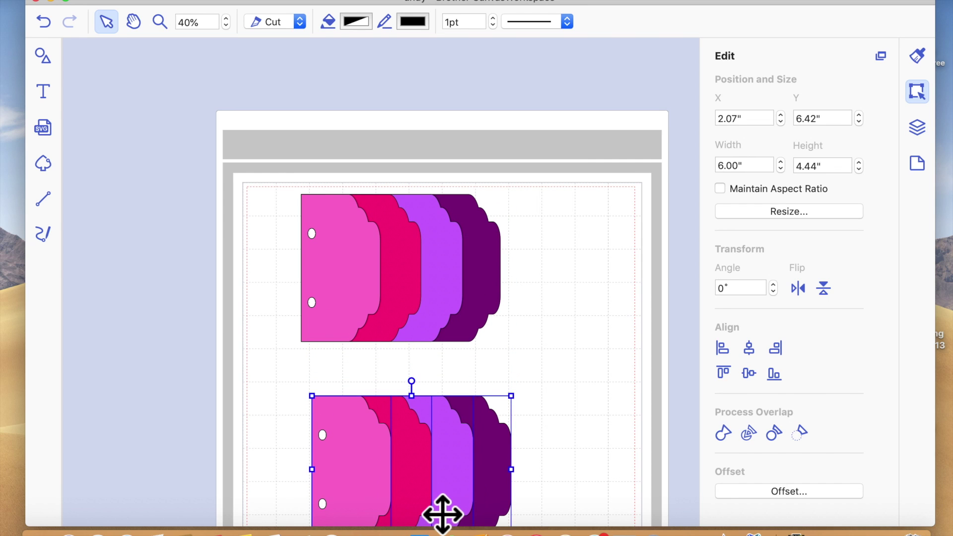
{"action": "scroll", "coordinate": [496, 381], "scroll_direction": "down", "scroll_amount": 5}
{"action": "left_click_drag", "start_coordinate": [472, 342], "coordinate": [221, 140]}
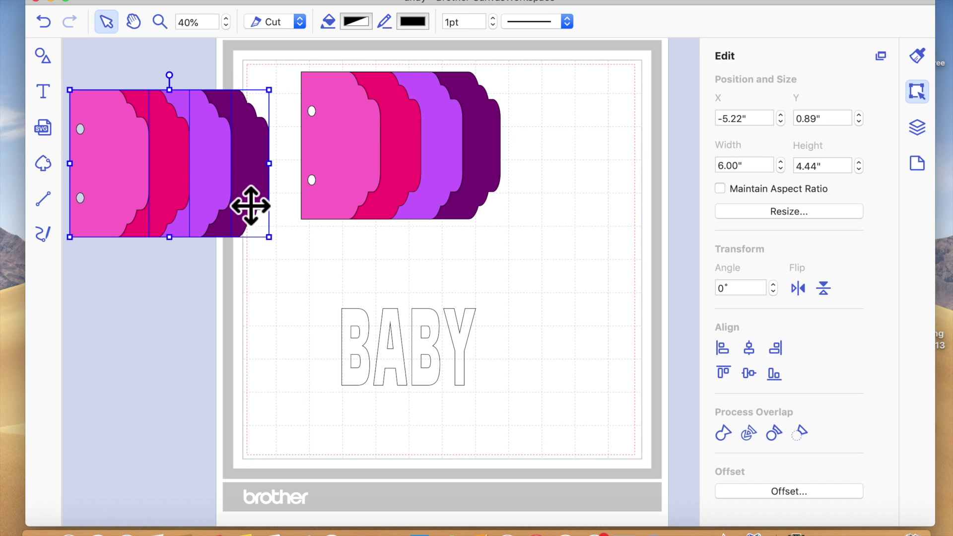
Step: Move the light pink tag below the tag stack and place the first letter B slightly overlapping its scalloped edge
{"action": "left_click_drag", "start_coordinate": [359, 181], "coordinate": [313, 367]}
{"action": "left_click_drag", "start_coordinate": [374, 362], "coordinate": [365, 335]}
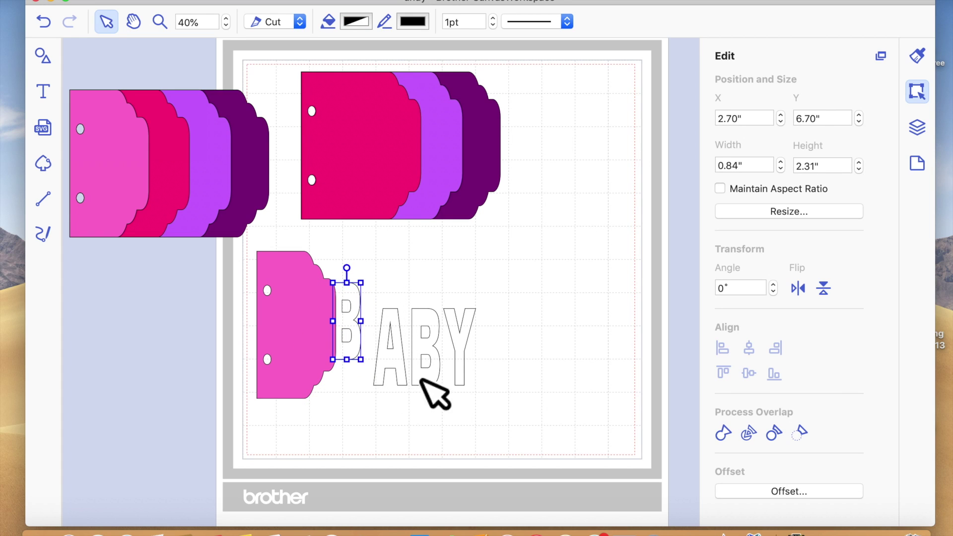
{"action": "left_click", "coordinate": [368, 355]}
{"action": "left_click_drag", "start_coordinate": [368, 355], "coordinate": [367, 360]}
{"action": "left_click", "coordinate": [365, 447]}
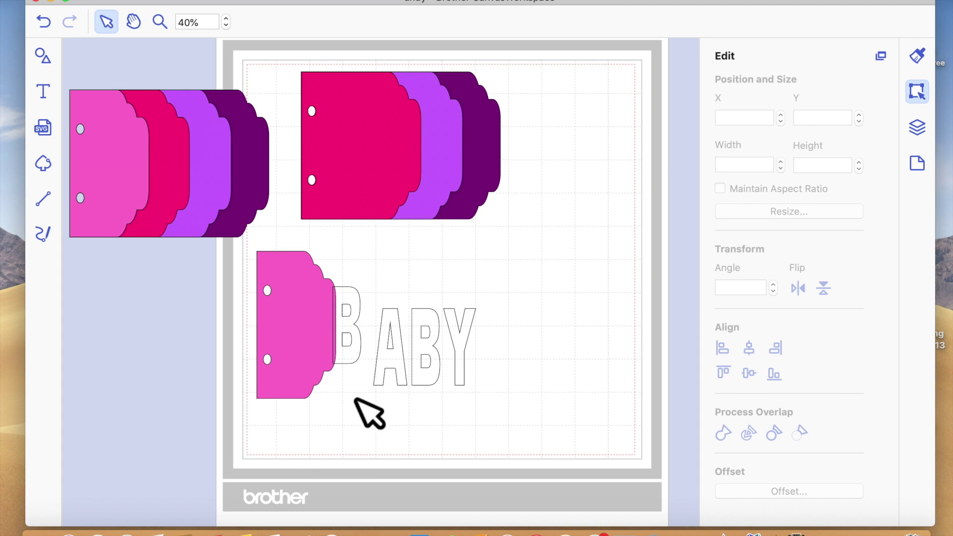
{"action": "left_click_drag", "start_coordinate": [369, 368], "coordinate": [365, 366]}
{"action": "left_click", "coordinate": [366, 432]}
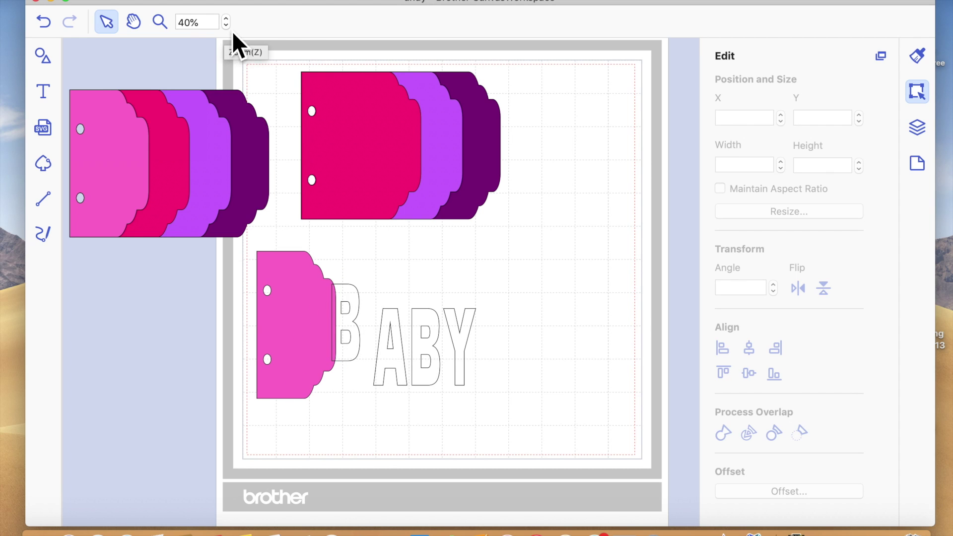
Step: Select the light pink tag with its letter B and align them by their vertical middles
{"action": "left_click", "coordinate": [226, 19]}
{"action": "left_click_drag", "start_coordinate": [322, 441], "coordinate": [298, 353]}
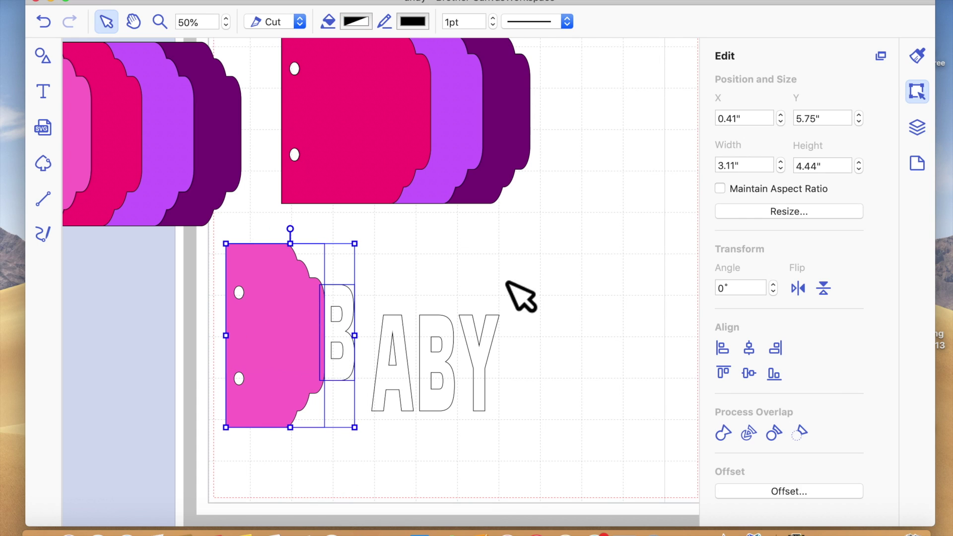
{"action": "left_click", "coordinate": [750, 375]}
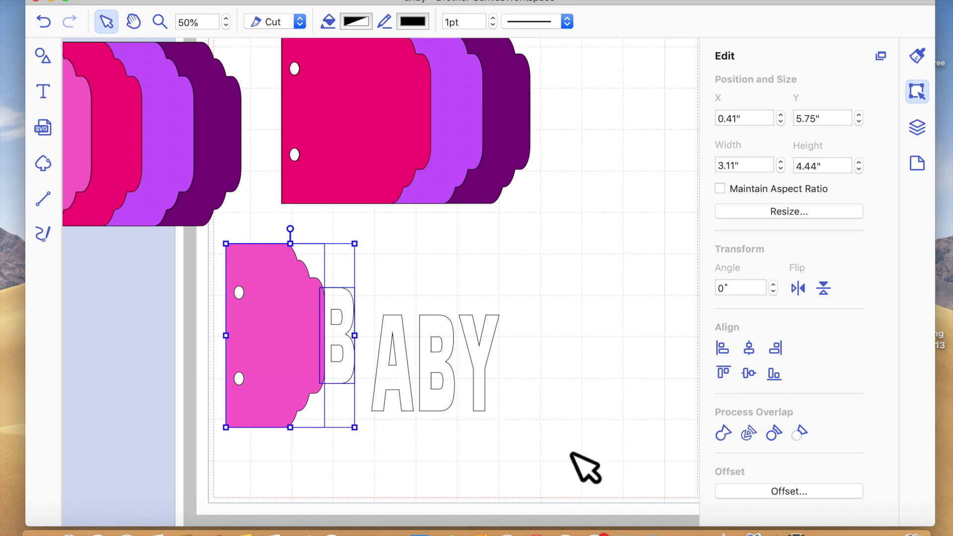
Step: Try welding the light pink tag and the letter B into one shape, and undo the weld
{"action": "left_click", "coordinate": [730, 435]}
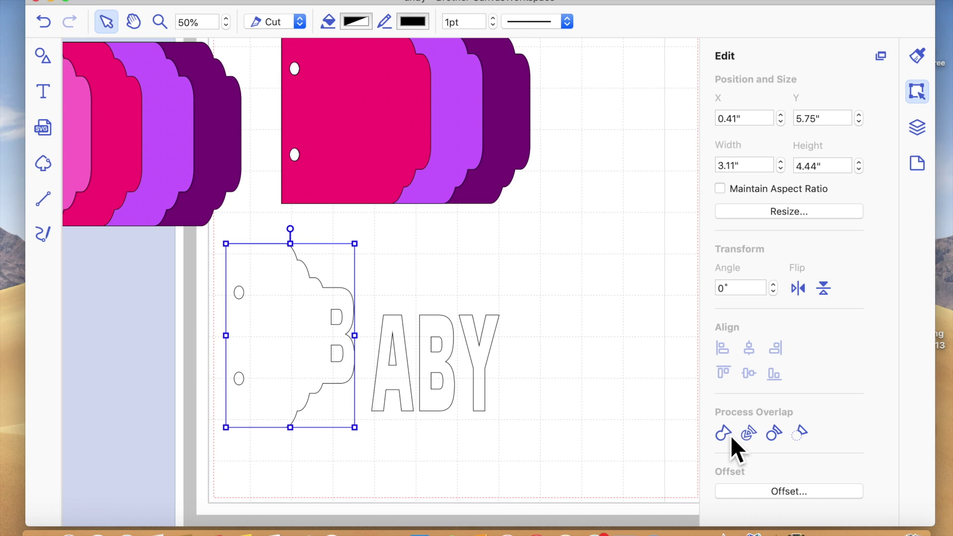
{"action": "left_click", "coordinate": [45, 24]}
{"action": "left_click", "coordinate": [232, 224]}
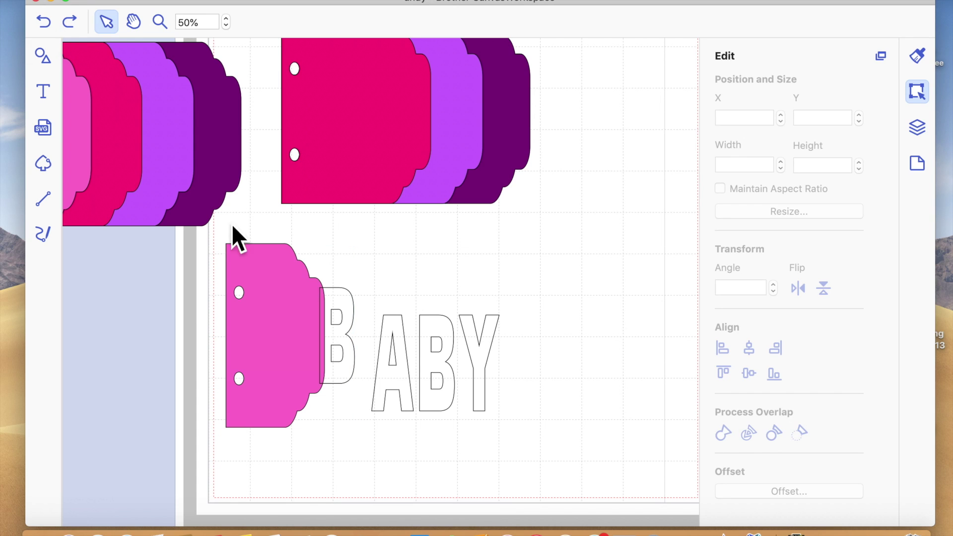
Step: Duplicate the four BABY letters and park the copy over the mat's right edge
{"action": "left_click", "coordinate": [350, 319]}
{"action": "left_click", "coordinate": [401, 358], "text": "shift"}
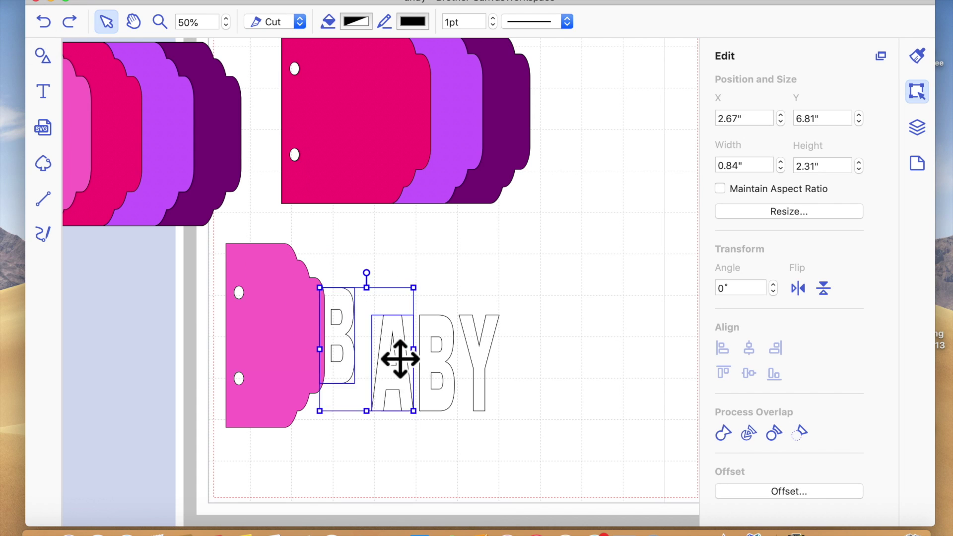
{"action": "left_click", "coordinate": [453, 371], "text": "shift"}
{"action": "left_click", "coordinate": [494, 383], "text": "shift"}
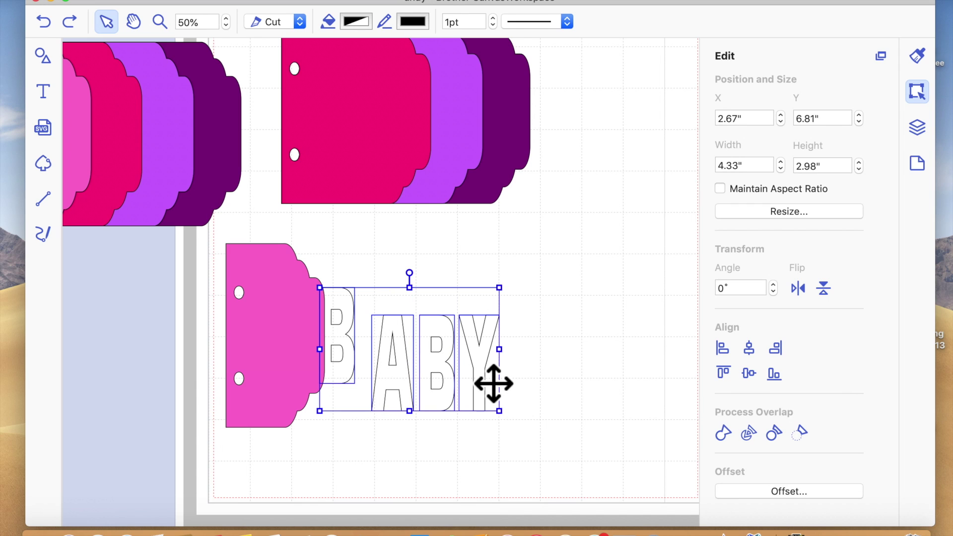
{"action": "key", "text": "super+v"}
{"action": "left_click_drag", "start_coordinate": [454, 373], "coordinate": [682, 244]}
{"action": "left_click", "coordinate": [628, 326]}
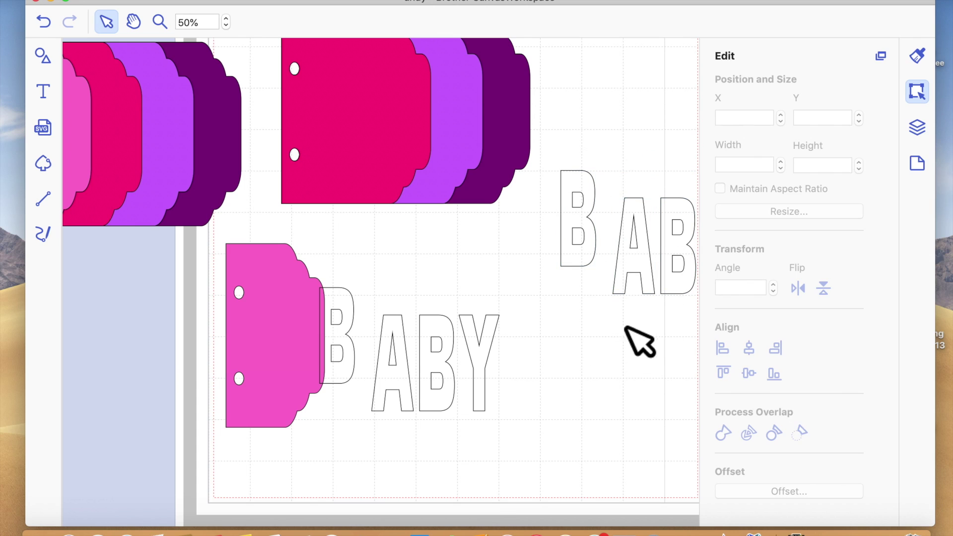
Step: Weld the light pink tag and its letter B into one shape and move it partly off the mat
{"action": "left_click_drag", "start_coordinate": [340, 461], "coordinate": [272, 375]}
{"action": "left_click", "coordinate": [729, 439]}
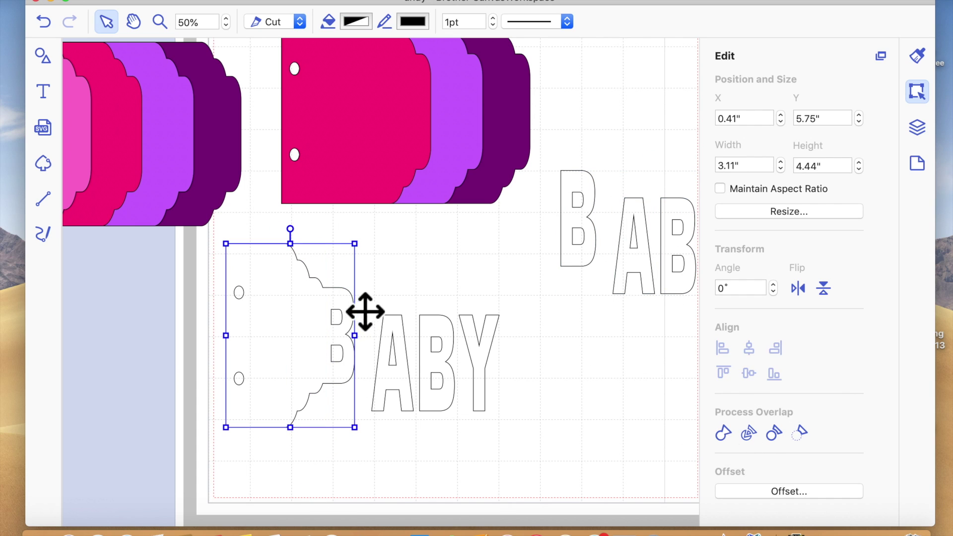
{"action": "left_click", "coordinate": [479, 215]}
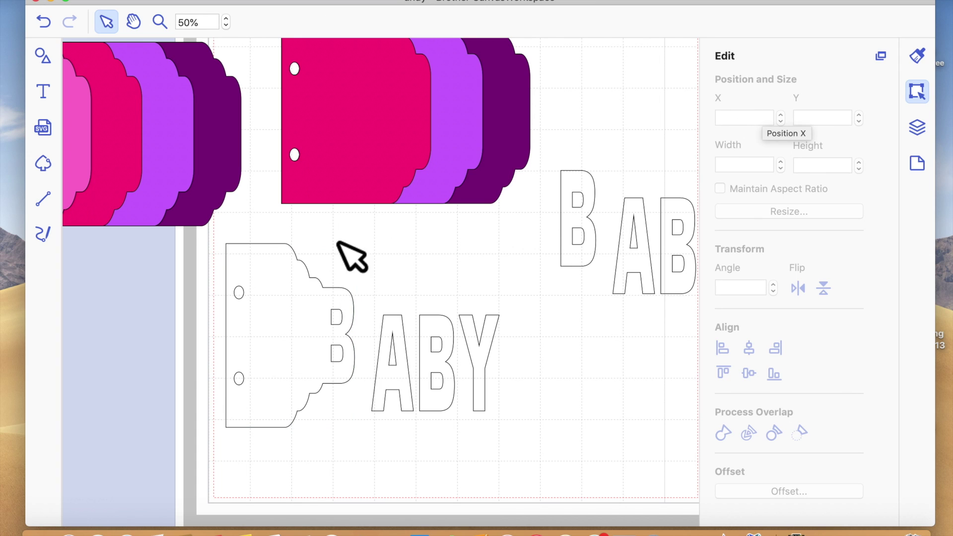
{"action": "left_click", "coordinate": [274, 347]}
{"action": "left_click_drag", "start_coordinate": [273, 347], "coordinate": [205, 356]}
Step: Move the magenta tag below the stack and place the letter A slightly overlapping its scalloped edge
{"action": "left_click_drag", "start_coordinate": [336, 193], "coordinate": [333, 217]}
{"action": "left_click_drag", "start_coordinate": [326, 364], "coordinate": [294, 434]}
{"action": "left_click", "coordinate": [413, 403]}
{"action": "left_click_drag", "start_coordinate": [413, 403], "coordinate": [411, 413]}
{"action": "left_click", "coordinate": [412, 447]}
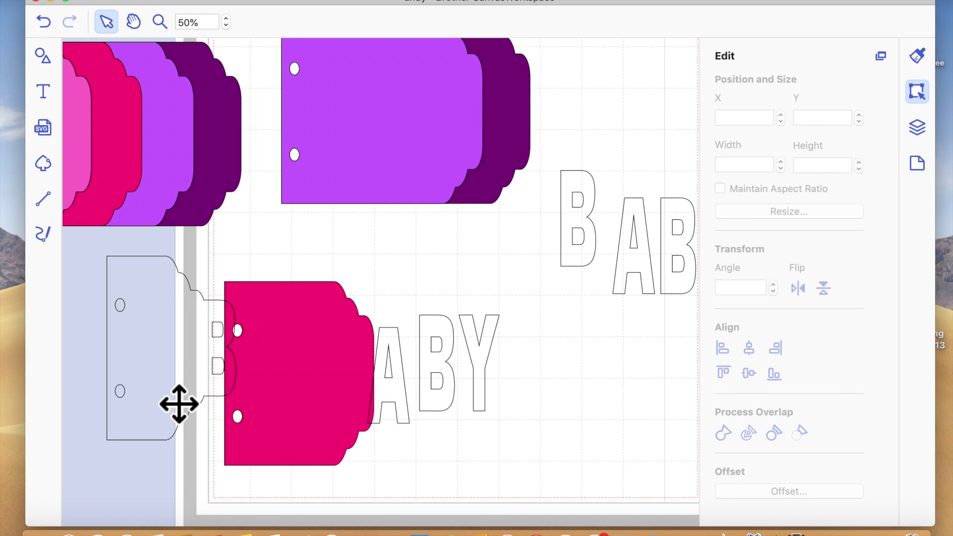
{"action": "left_click", "coordinate": [411, 406]}
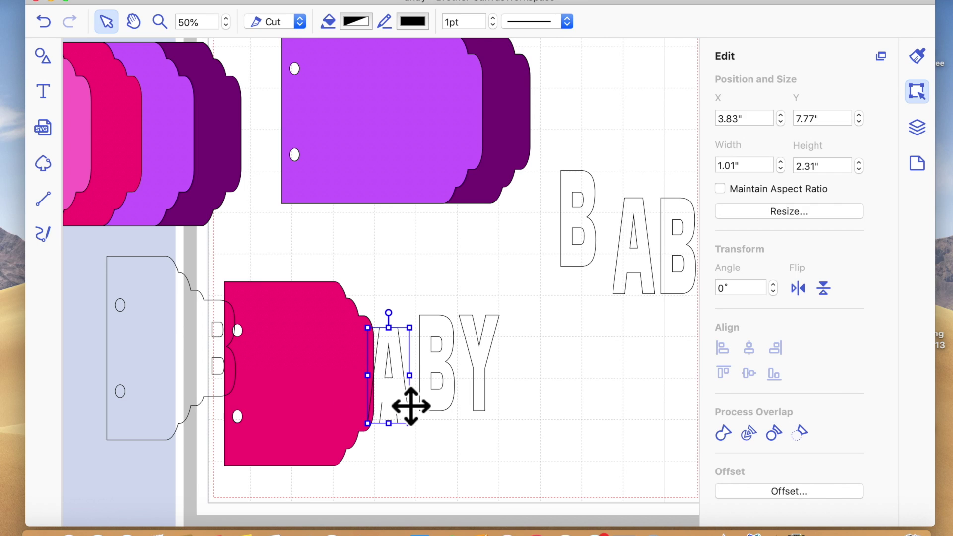
Step: Align the magenta tag and letter A by their vertical middles, weld them, and stack the shape over the welded B tag
{"action": "left_click_drag", "start_coordinate": [430, 483], "coordinate": [332, 419]}
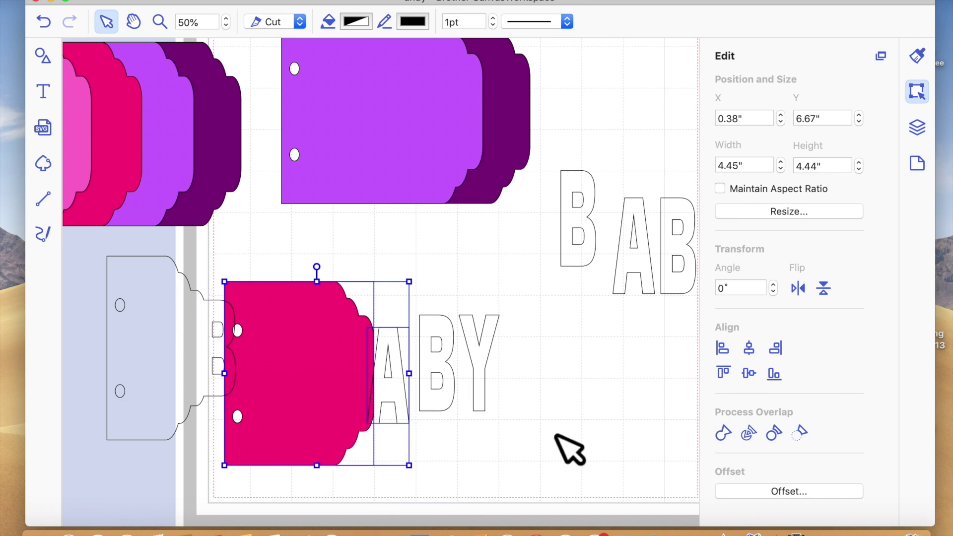
{"action": "left_click", "coordinate": [750, 373]}
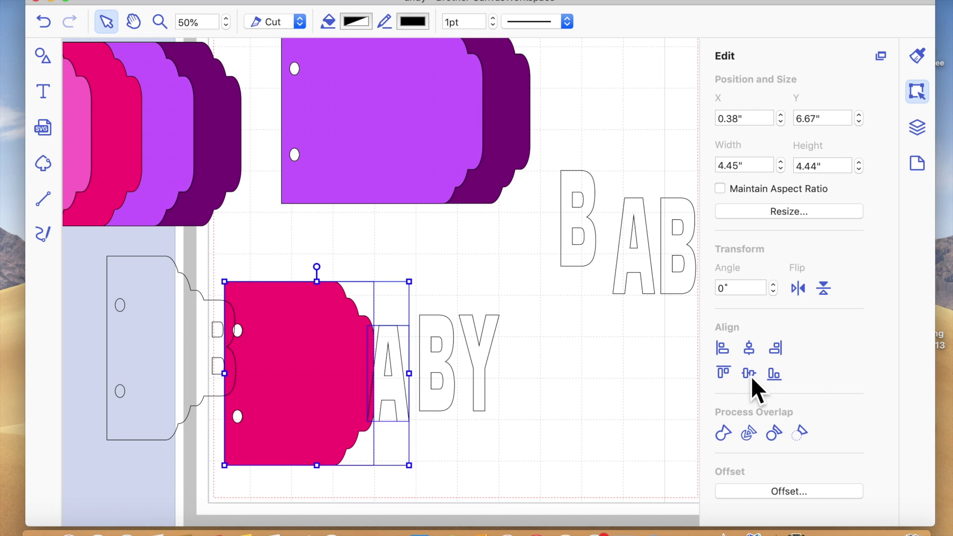
{"action": "left_click", "coordinate": [725, 440]}
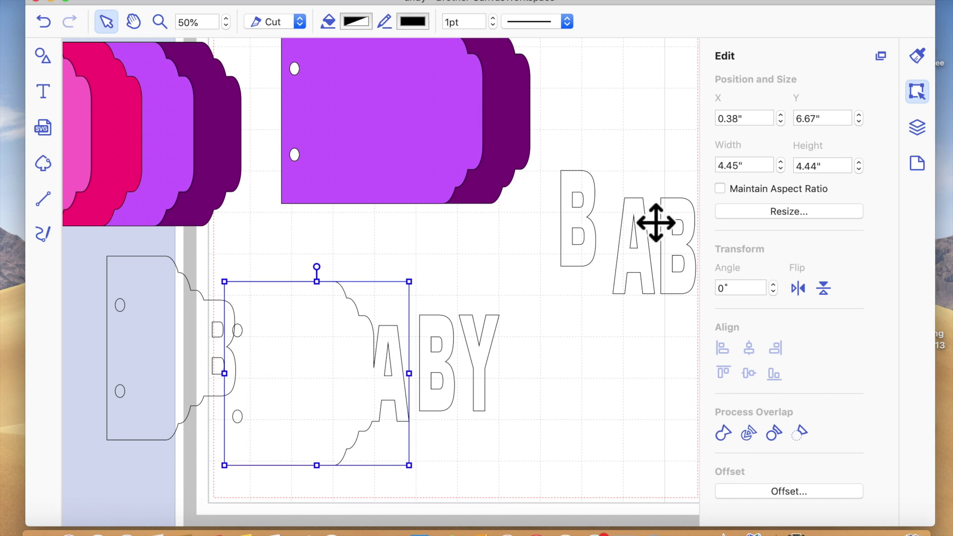
{"action": "left_click_drag", "start_coordinate": [311, 372], "coordinate": [205, 364]}
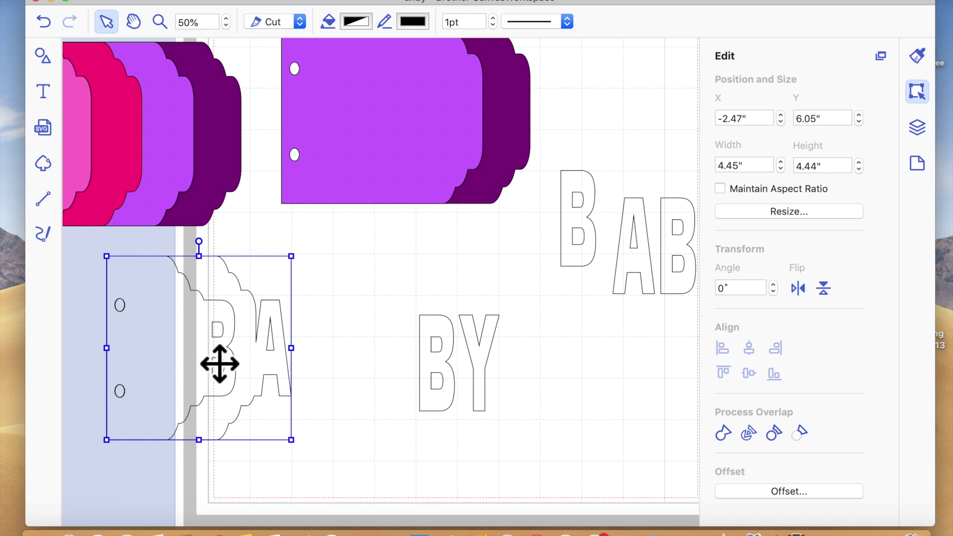
{"action": "left_click", "coordinate": [396, 415]}
Step: Move the light purple tag below the dark purple one and nudge the second B to slightly overlap its scalloped edge
{"action": "left_click_drag", "start_coordinate": [405, 164], "coordinate": [326, 394]}
{"action": "left_click_drag", "start_coordinate": [453, 373], "coordinate": [423, 374]}
{"action": "double_click", "coordinate": [432, 412]}
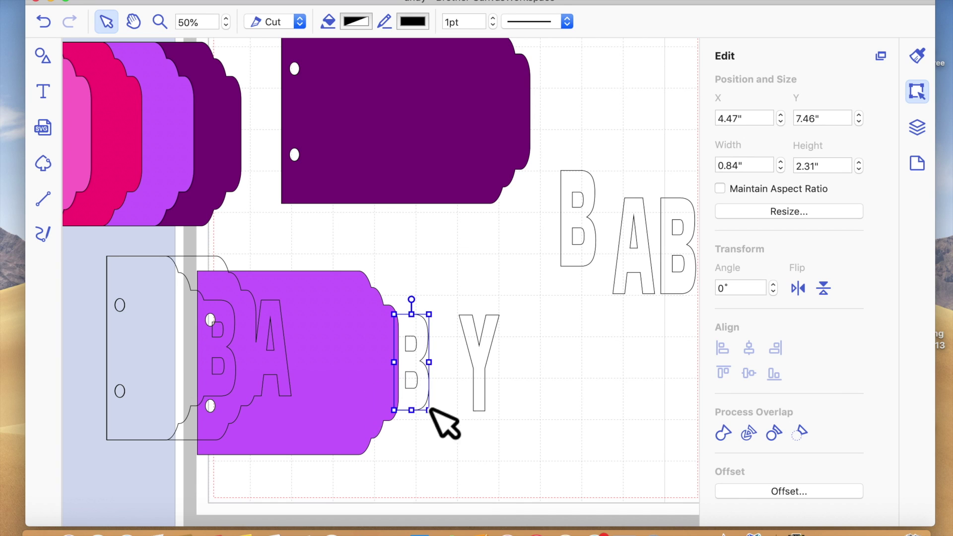
{"action": "left_click", "coordinate": [437, 405]}
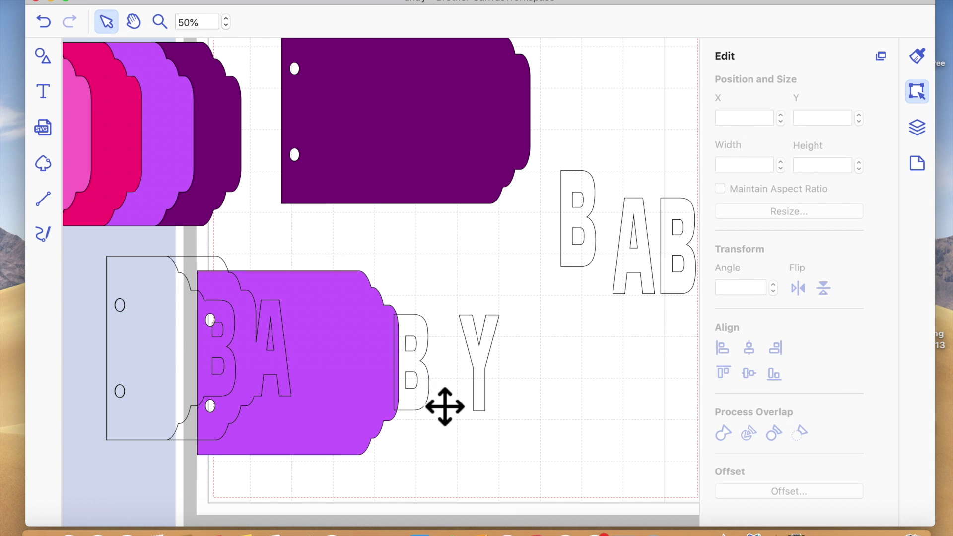
{"action": "left_click_drag", "start_coordinate": [443, 410], "coordinate": [449, 408]}
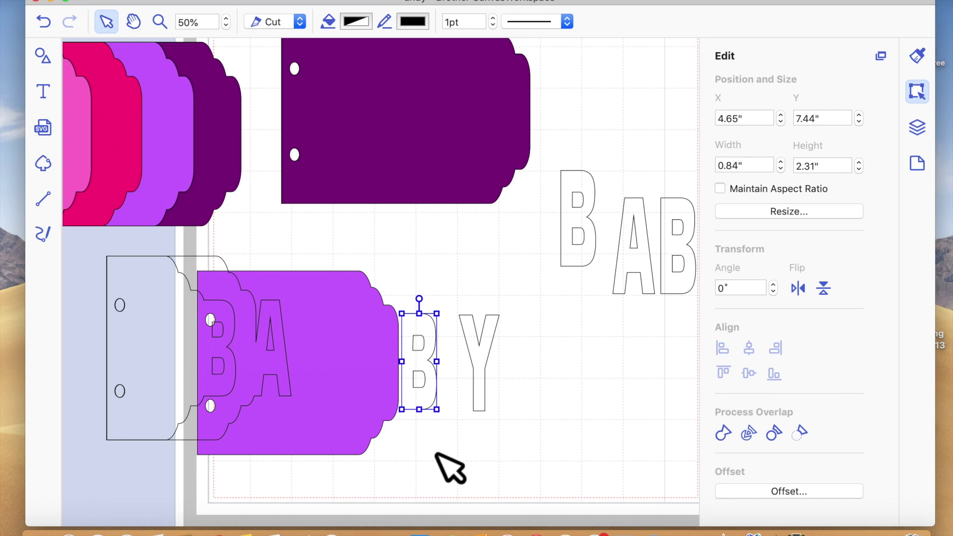
{"action": "left_click_drag", "start_coordinate": [428, 439], "coordinate": [440, 445]}
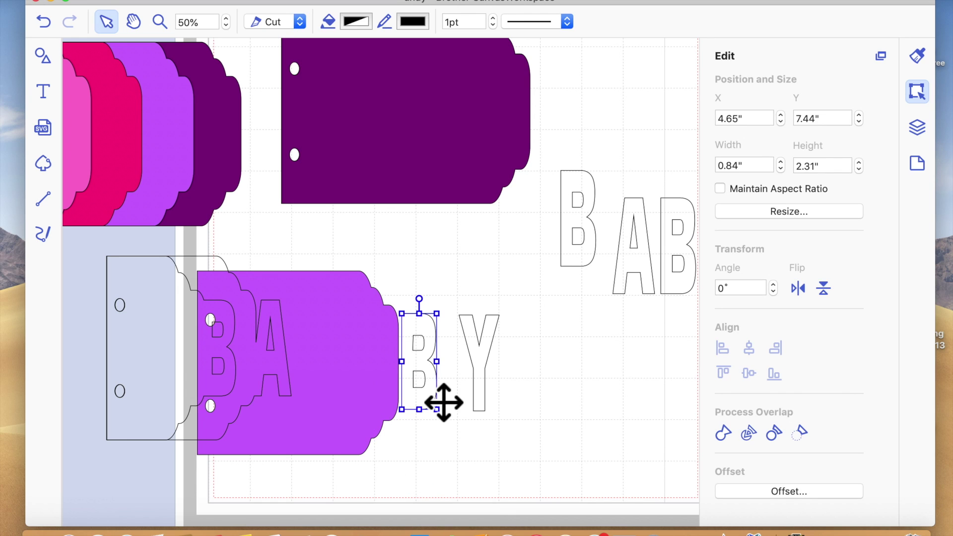
{"action": "key", "text": "Left"}
{"action": "left_click", "coordinate": [451, 468]}
{"action": "left_click", "coordinate": [441, 383]}
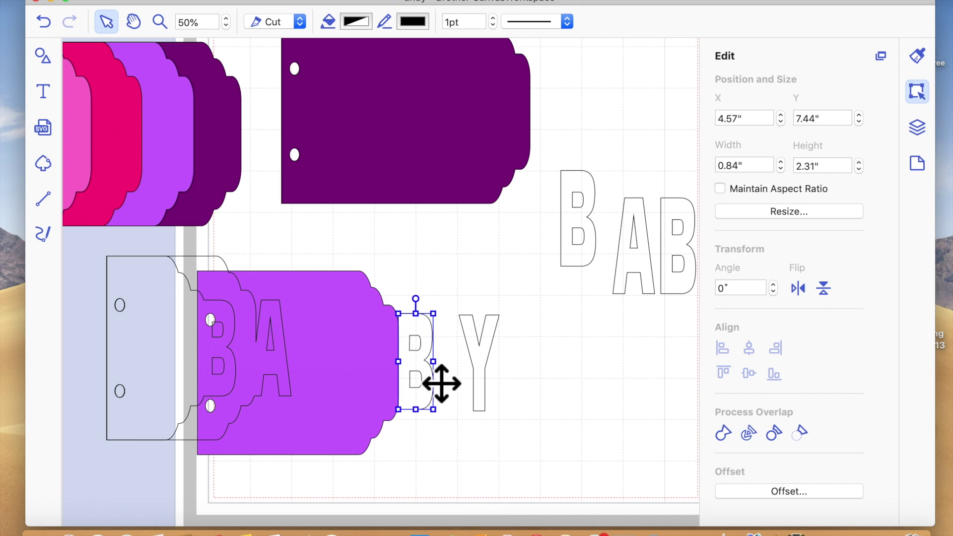
{"action": "key", "text": "Left"}
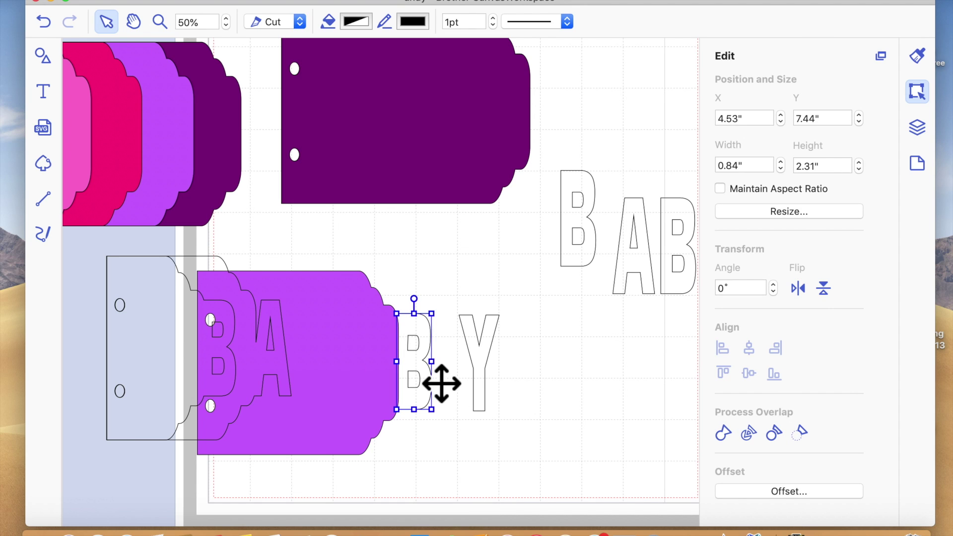
{"action": "key", "text": "Left"}
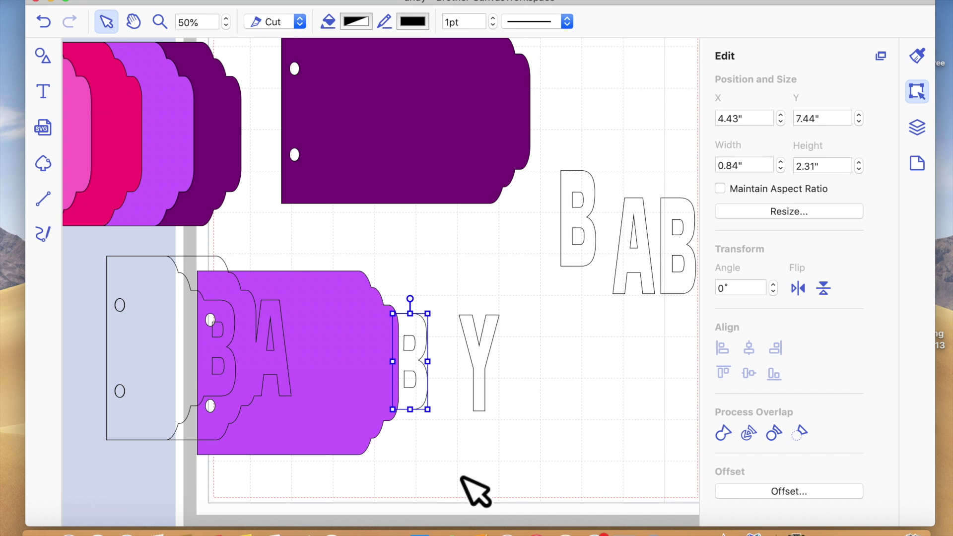
Step: Align the light purple tag and second B by their vertical middles, weld them, and add the shape to the welded stack
{"action": "left_click_drag", "start_coordinate": [453, 472], "coordinate": [371, 394]}
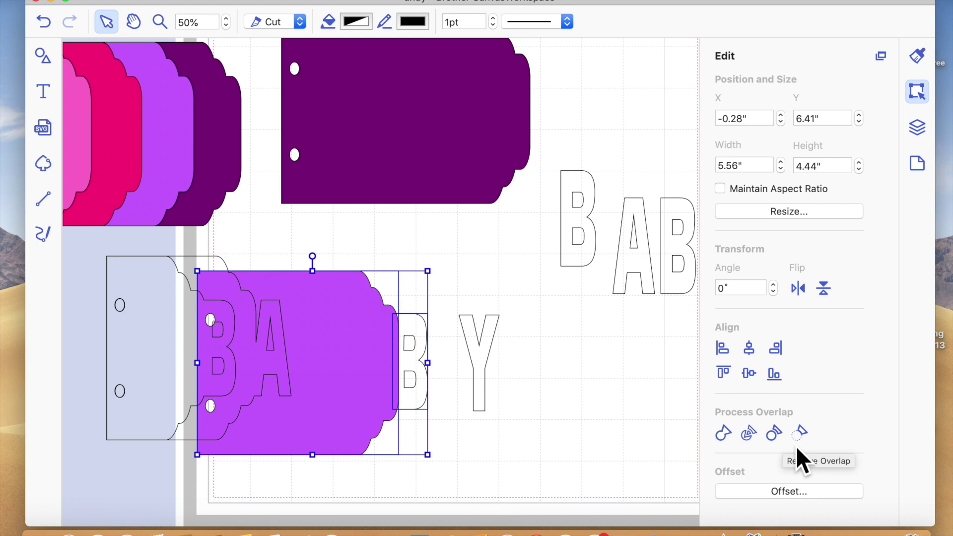
{"action": "left_click", "coordinate": [751, 376]}
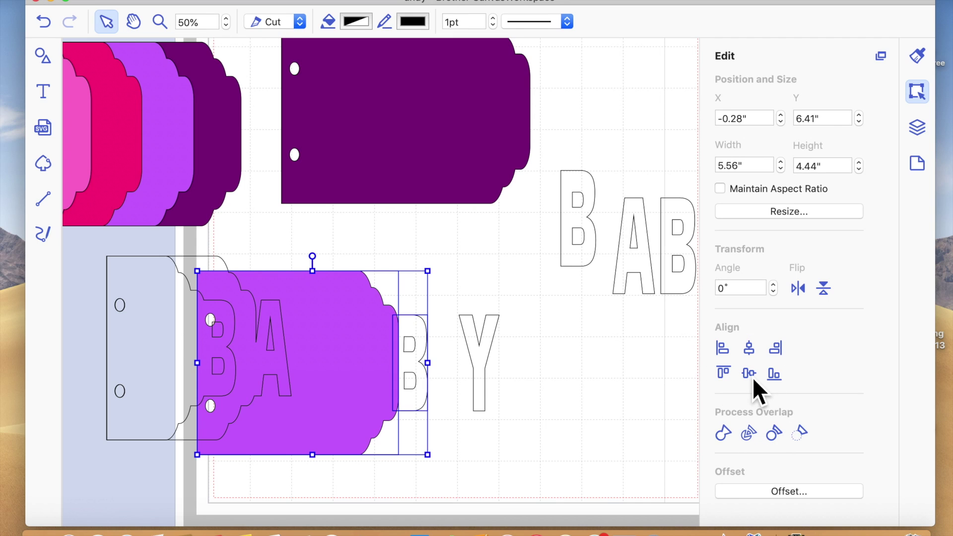
{"action": "left_click", "coordinate": [726, 438]}
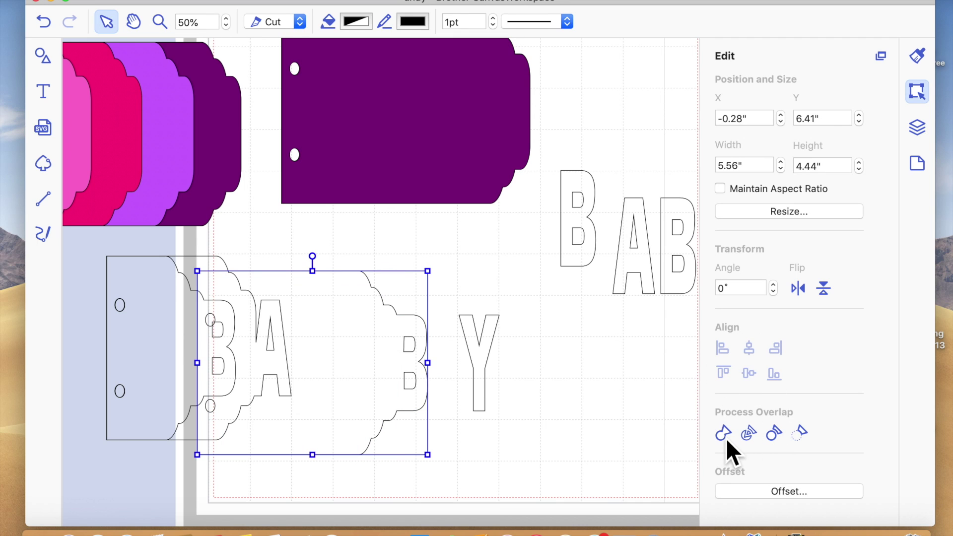
{"action": "left_click", "coordinate": [498, 427]}
{"action": "left_click_drag", "start_coordinate": [397, 357], "coordinate": [314, 342]}
Step: Move the dark purple tag down toward the welded stack and place the letter Y against its scalloped edge
{"action": "left_click_drag", "start_coordinate": [499, 151], "coordinate": [412, 351]}
{"action": "left_click_drag", "start_coordinate": [497, 364], "coordinate": [473, 310]}
{"action": "left_click", "coordinate": [503, 377]}
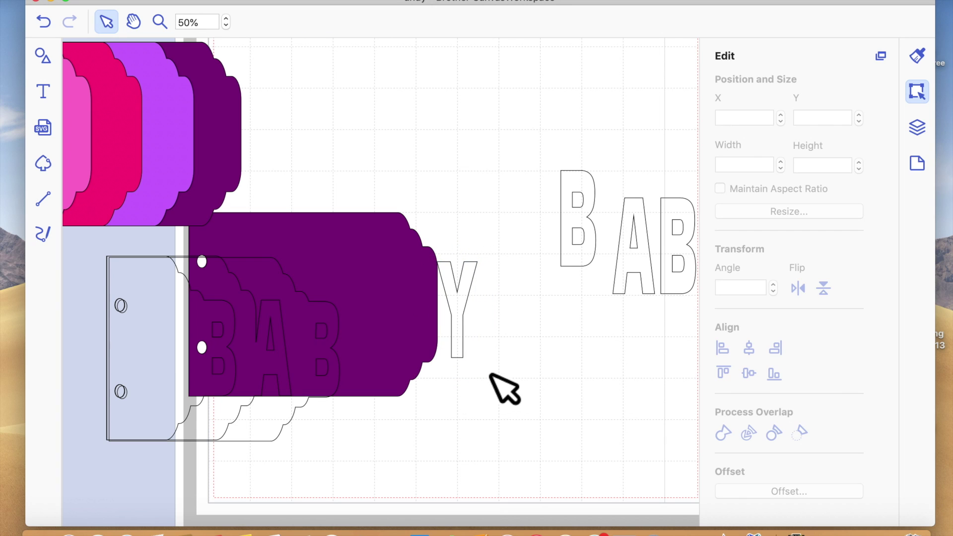
Step: Nudge the letter Y left to X 5.37" so it overlaps the dark purple tag's scalloped edge
{"action": "left_click_drag", "start_coordinate": [485, 377], "coordinate": [405, 345]}
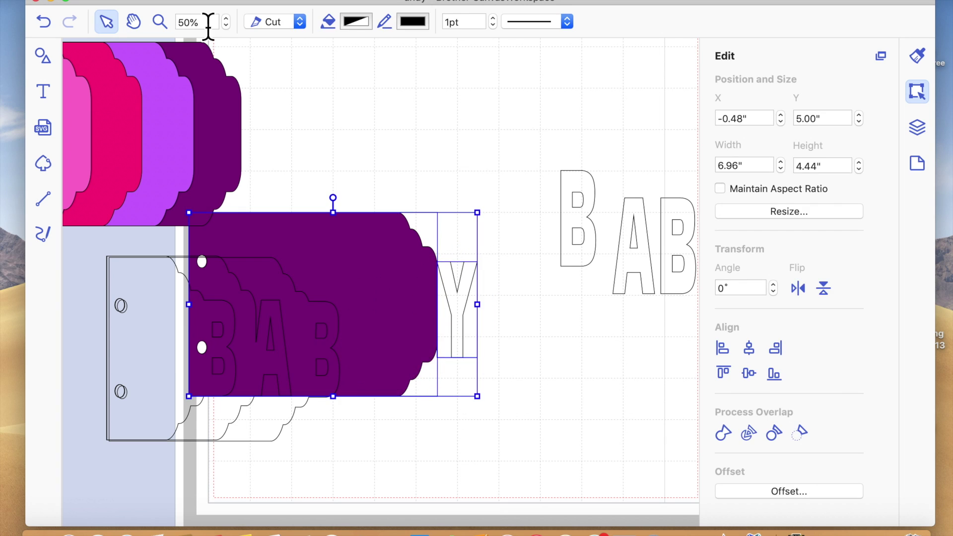
{"action": "left_click", "coordinate": [159, 22]}
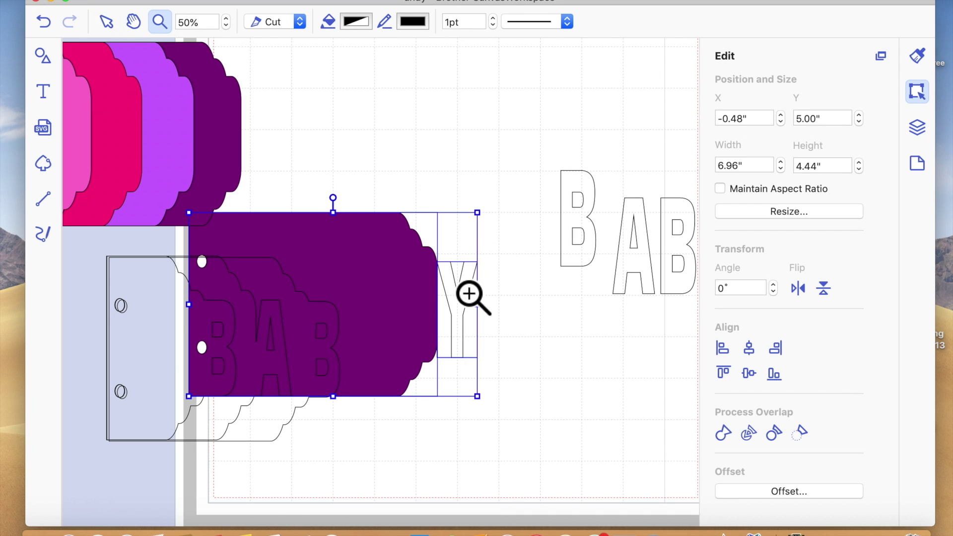
{"action": "left_click", "coordinate": [467, 293]}
{"action": "left_click", "coordinate": [513, 475]}
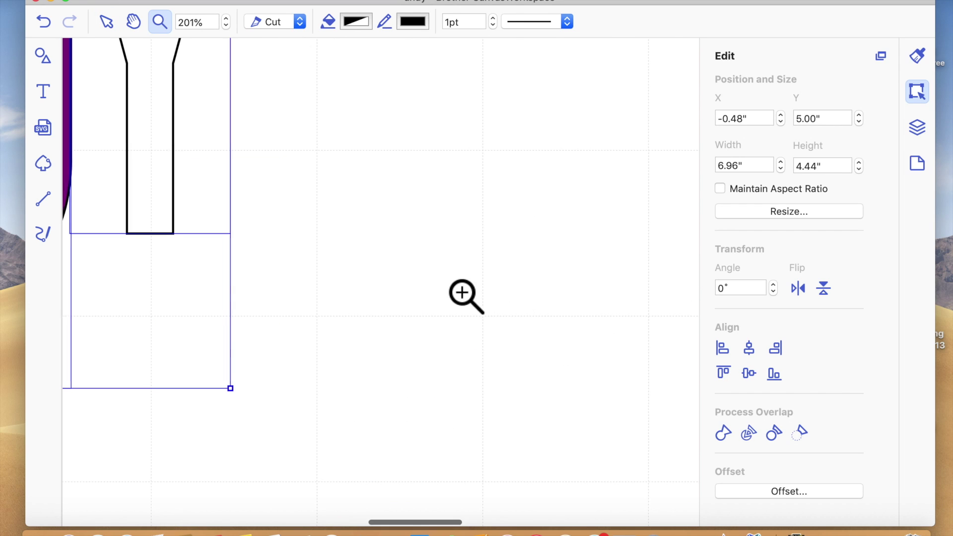
{"action": "scroll", "coordinate": [463, 293], "scroll_direction": "up", "scroll_amount": 3}
{"action": "scroll", "coordinate": [463, 293], "scroll_direction": "left", "scroll_amount": 3}
{"action": "scroll", "coordinate": [467, 297], "scroll_direction": "up", "scroll_amount": 5}
{"action": "scroll", "coordinate": [466, 297], "scroll_direction": "left", "scroll_amount": 2}
{"action": "scroll", "coordinate": [436, 268], "scroll_direction": "down", "scroll_amount": 1}
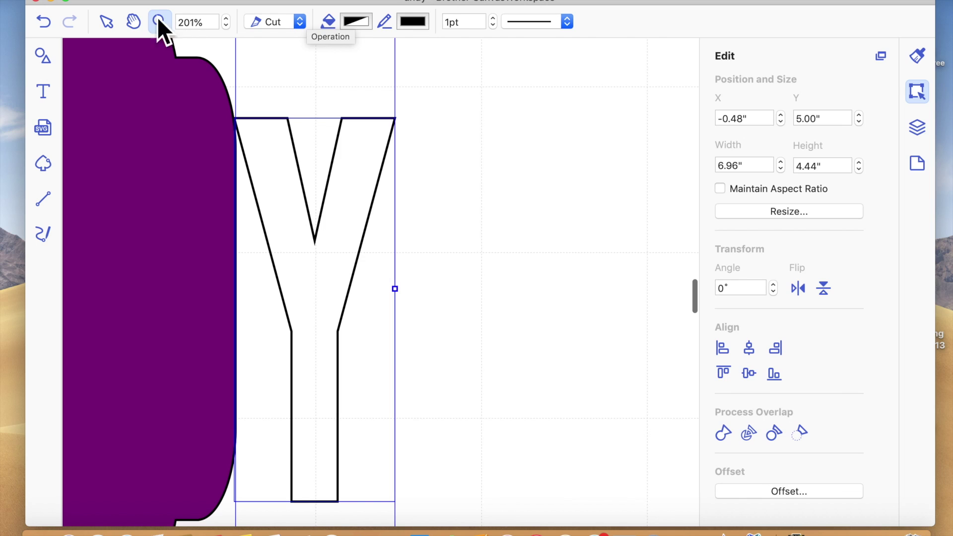
{"action": "left_click", "coordinate": [115, 24]}
{"action": "left_click", "coordinate": [499, 308]}
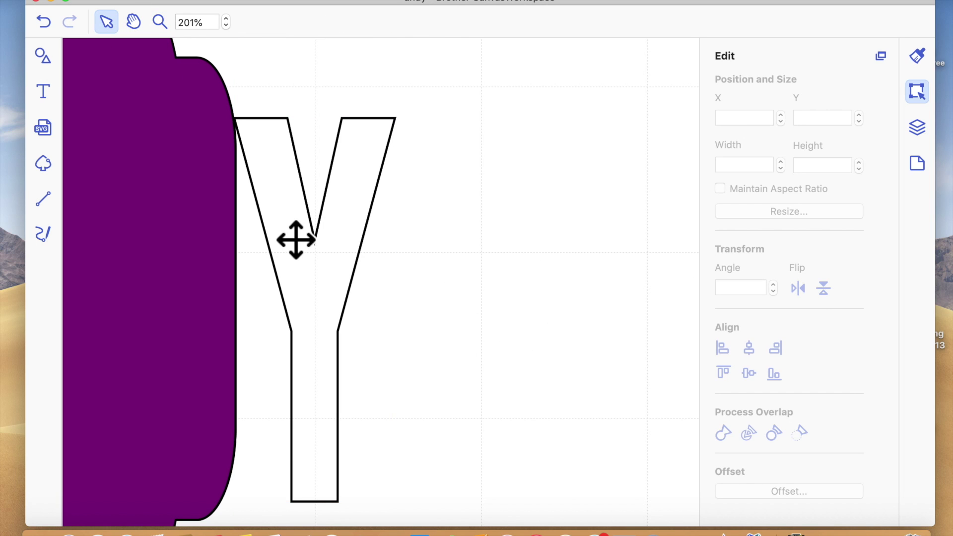
{"action": "left_click", "coordinate": [334, 324]}
{"action": "key", "text": "Left"}
{"action": "key", "text": "Left"}
{"action": "key", "text": "Left"}
{"action": "key", "text": "Left"}
{"action": "key", "text": "Left"}
{"action": "key", "text": "Left"}
{"action": "key", "text": "Left"}
{"action": "key", "text": "Left"}
{"action": "key", "text": "Left"}
{"action": "key", "text": "Left"}
{"action": "key", "text": "Left"}
{"action": "key", "text": "Left"}
{"action": "key", "text": "Left"}
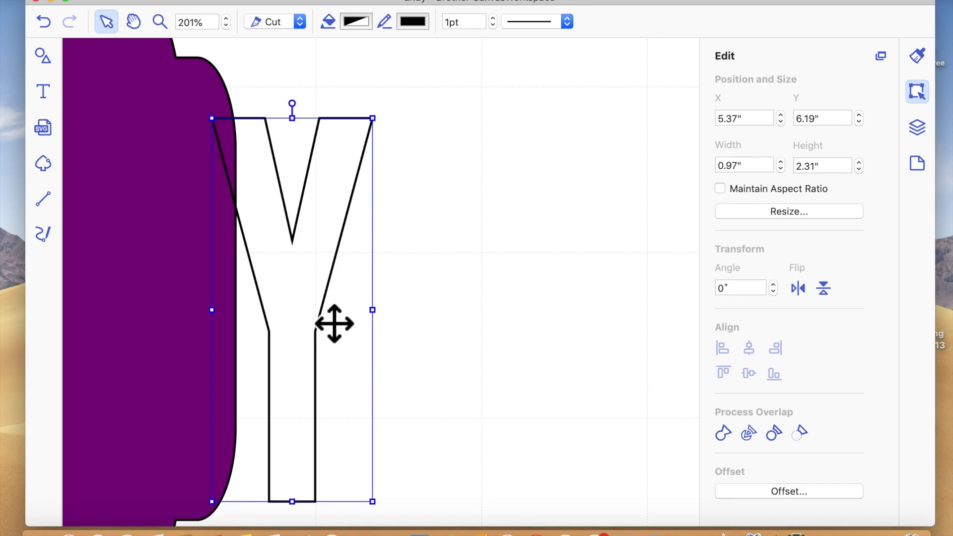
Step: Align the dark purple tag and letter Y by their vertical middles, weld them, and add the shape to the welded stack
{"action": "scroll", "coordinate": [481, 383], "scroll_direction": "left", "scroll_amount": 5}
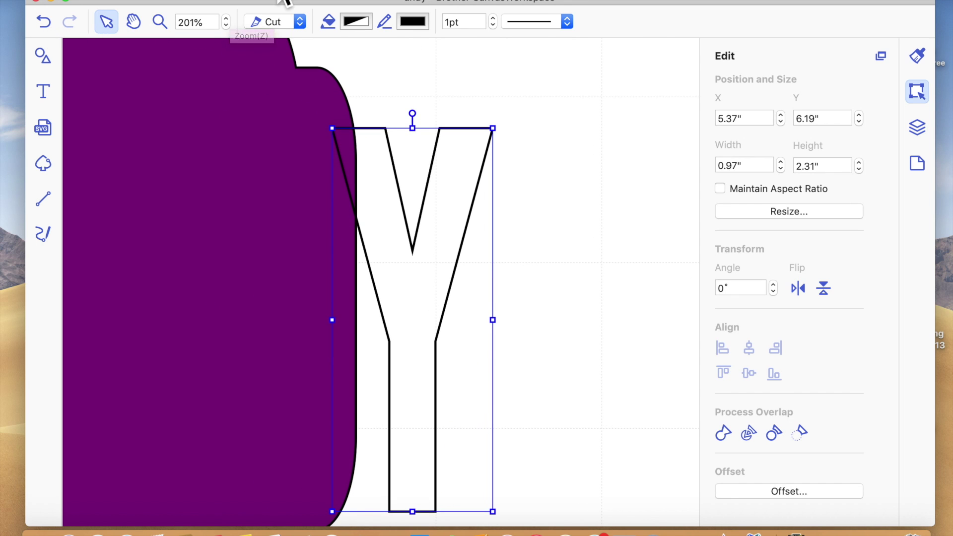
{"action": "left_click", "coordinate": [334, 1]}
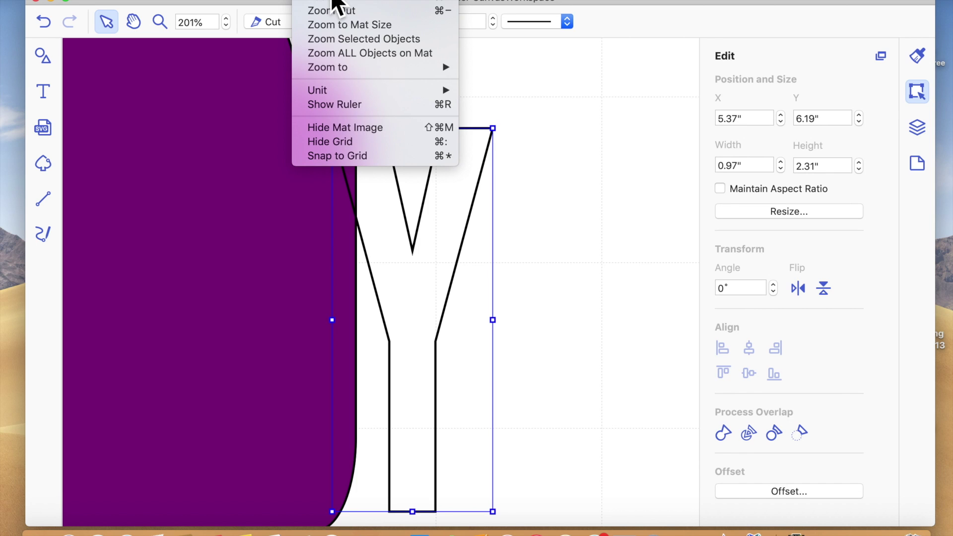
{"action": "left_click", "coordinate": [354, 31]}
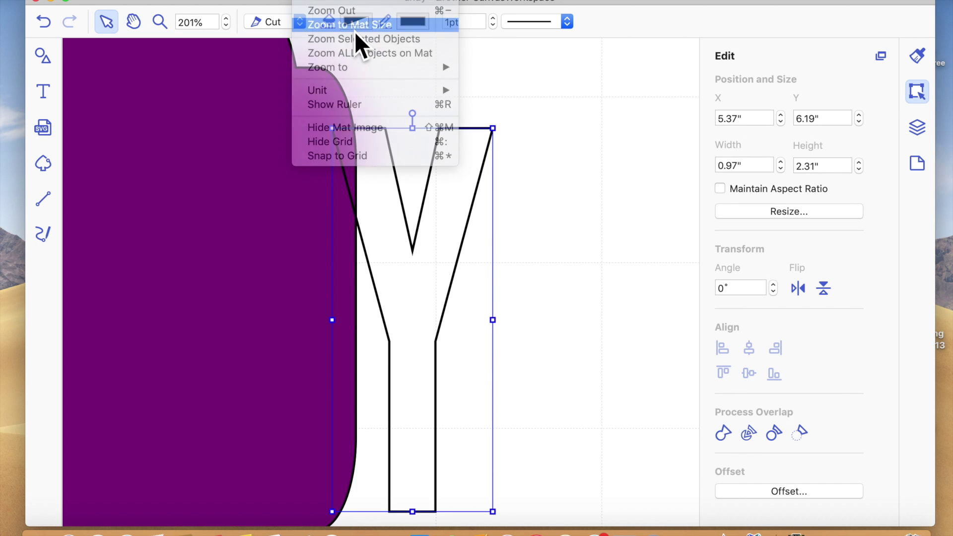
{"action": "left_click_drag", "start_coordinate": [435, 432], "coordinate": [353, 314]}
{"action": "left_click", "coordinate": [750, 377]}
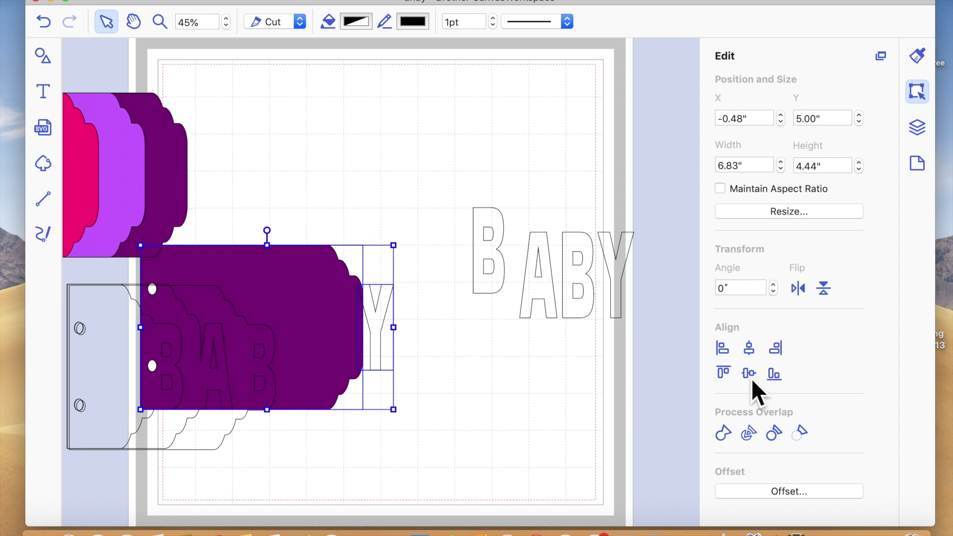
{"action": "left_click", "coordinate": [722, 435]}
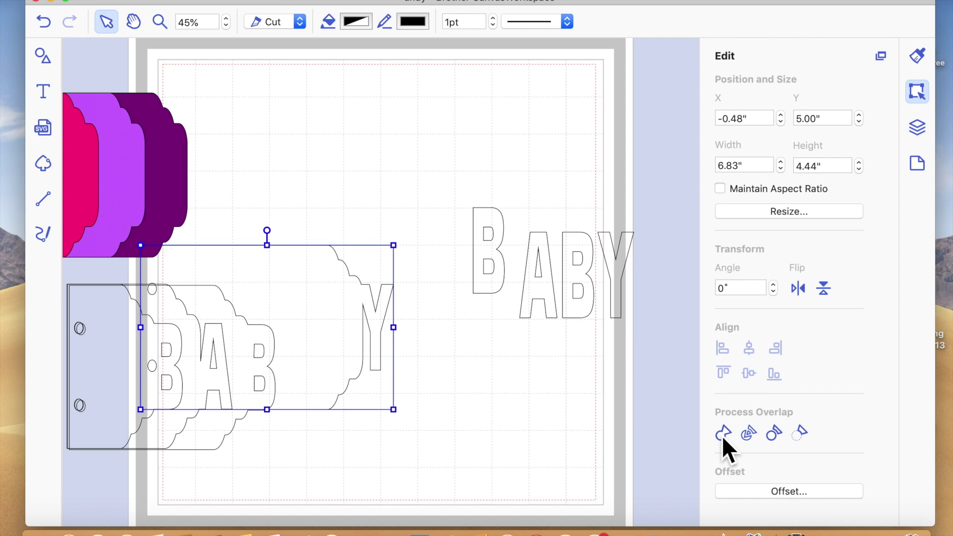
{"action": "left_click", "coordinate": [472, 387]}
{"action": "left_click_drag", "start_coordinate": [309, 323], "coordinate": [233, 360]}
Step: Move all four welded letter tags onto the upper mat and align them by their vertical middles and left edges
{"action": "left_click", "coordinate": [404, 462]}
{"action": "left_click", "coordinate": [134, 348]}
{"action": "left_click_drag", "start_coordinate": [158, 335], "coordinate": [299, 140]}
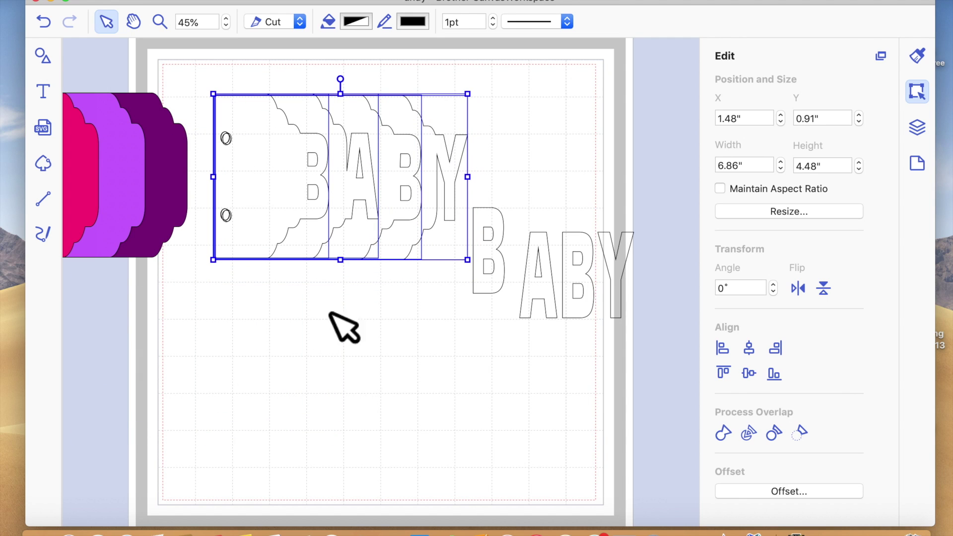
{"action": "left_click", "coordinate": [749, 373]}
{"action": "left_click", "coordinate": [722, 348]}
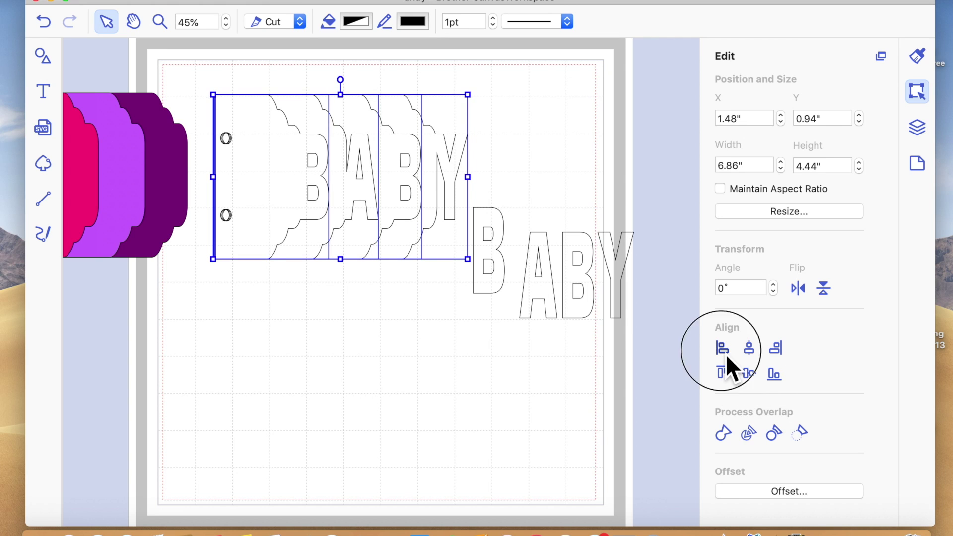
Step: Hide the four loose outline letters B, A, B and Y beside the welded tag stack
{"action": "left_click", "coordinate": [443, 424]}
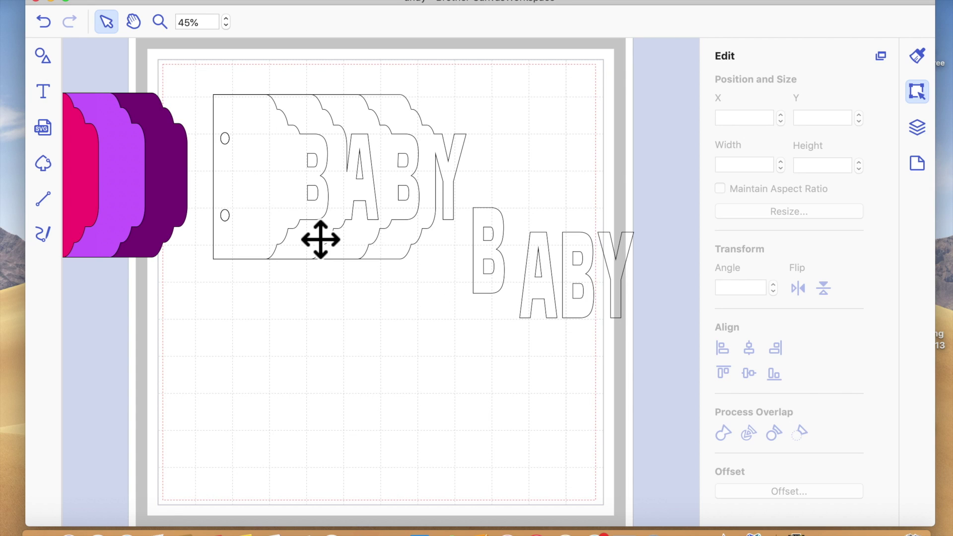
{"action": "left_click", "coordinate": [918, 54]}
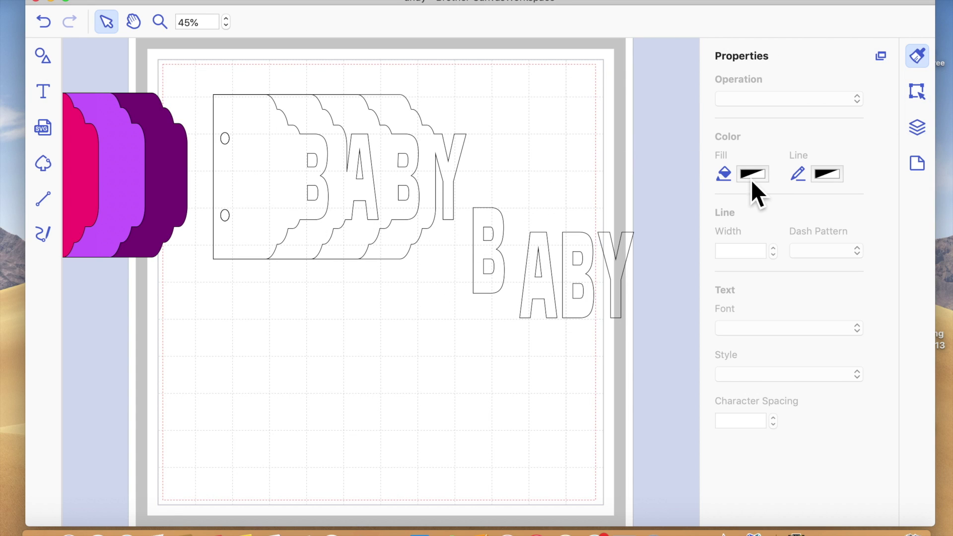
{"action": "left_click", "coordinate": [292, 202]}
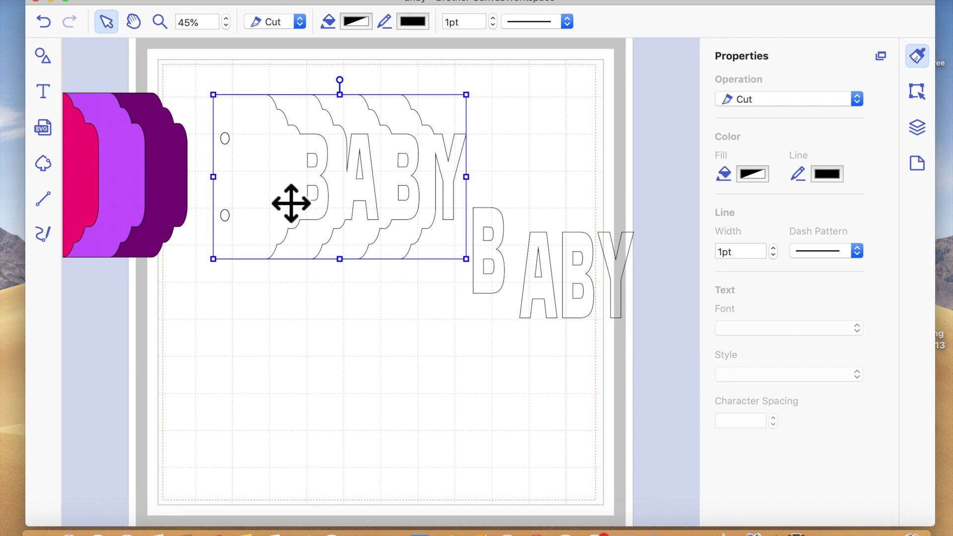
{"action": "left_click", "coordinate": [922, 127]}
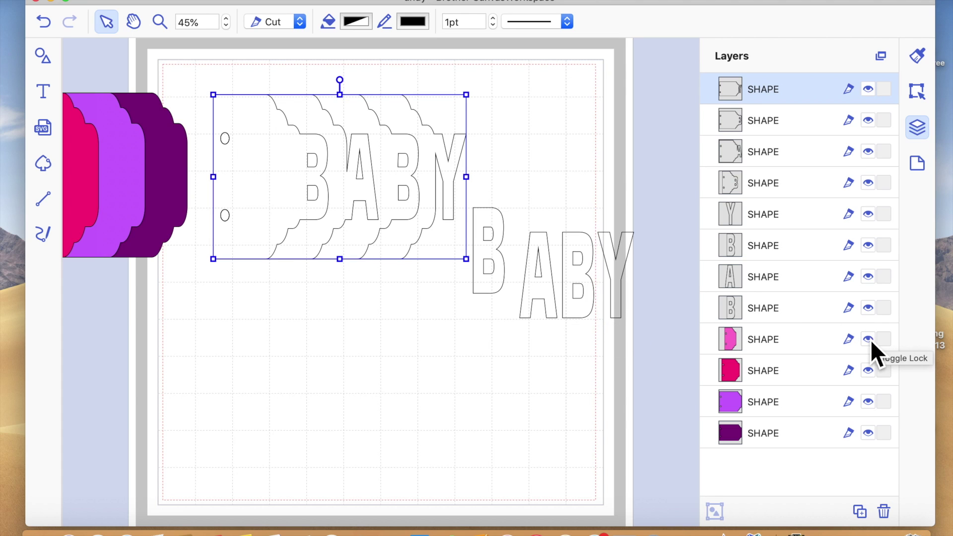
{"action": "left_click", "coordinate": [869, 215]}
{"action": "left_click", "coordinate": [875, 246]}
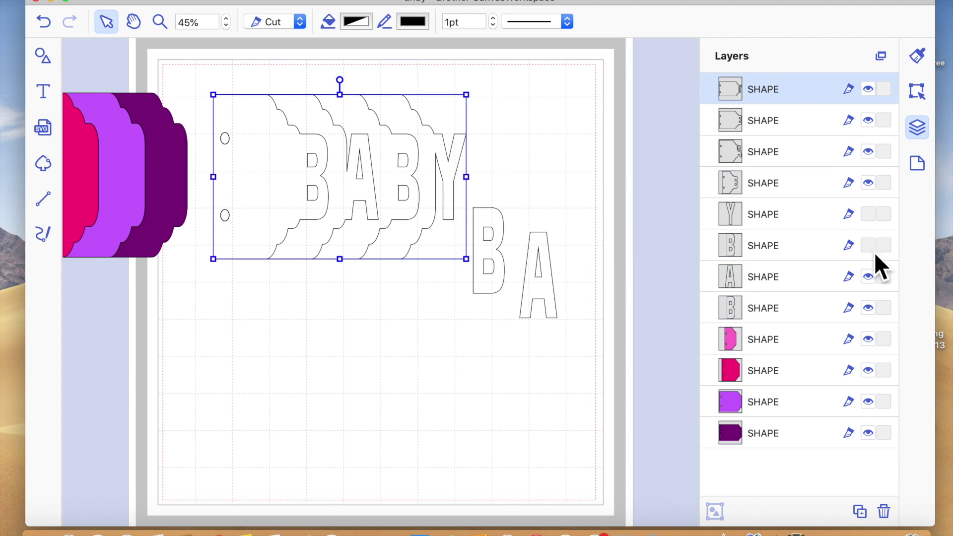
{"action": "left_click", "coordinate": [871, 278]}
{"action": "left_click", "coordinate": [871, 308]}
Step: Hide the four original colored tags without letters and clear the selection
{"action": "left_click", "coordinate": [872, 340]}
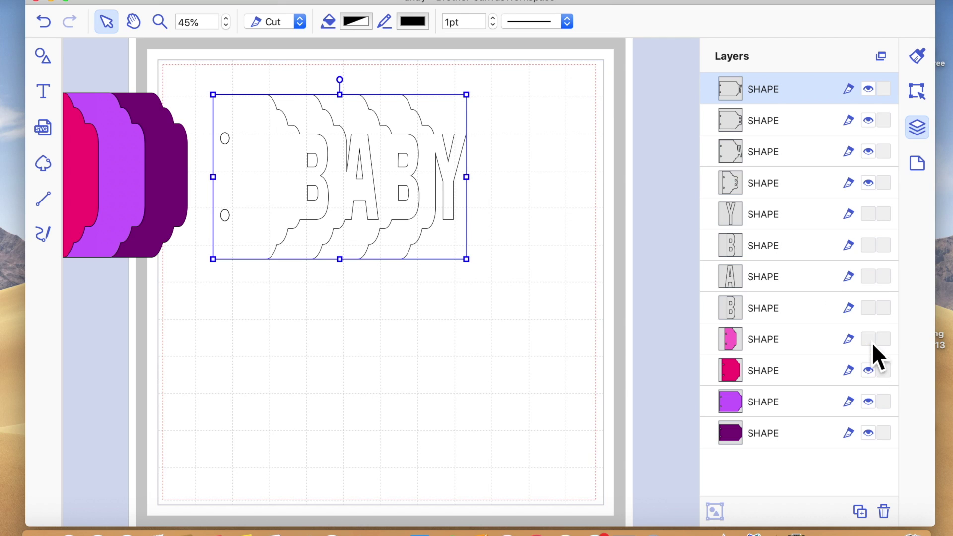
{"action": "left_click", "coordinate": [870, 371]}
{"action": "left_click", "coordinate": [869, 402]}
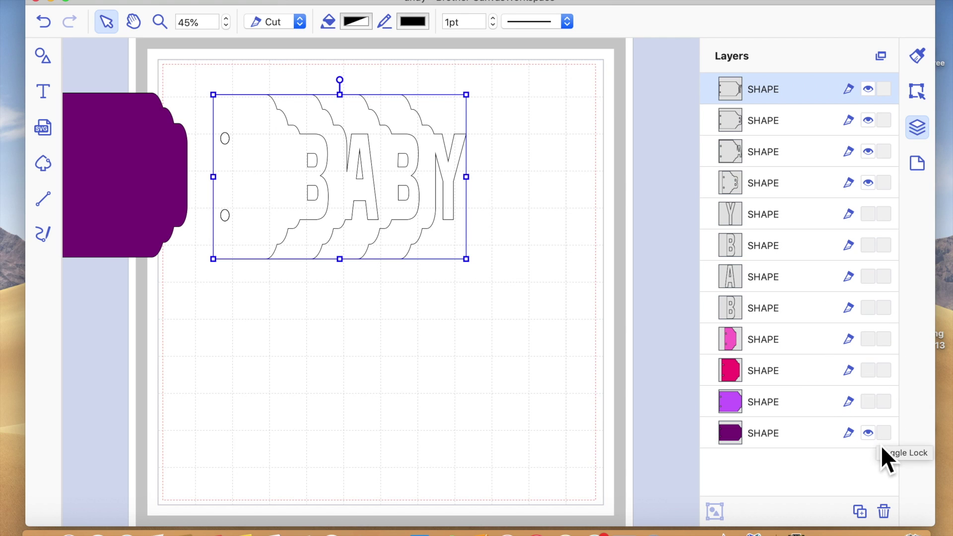
{"action": "left_click", "coordinate": [870, 433]}
{"action": "left_click", "coordinate": [416, 432]}
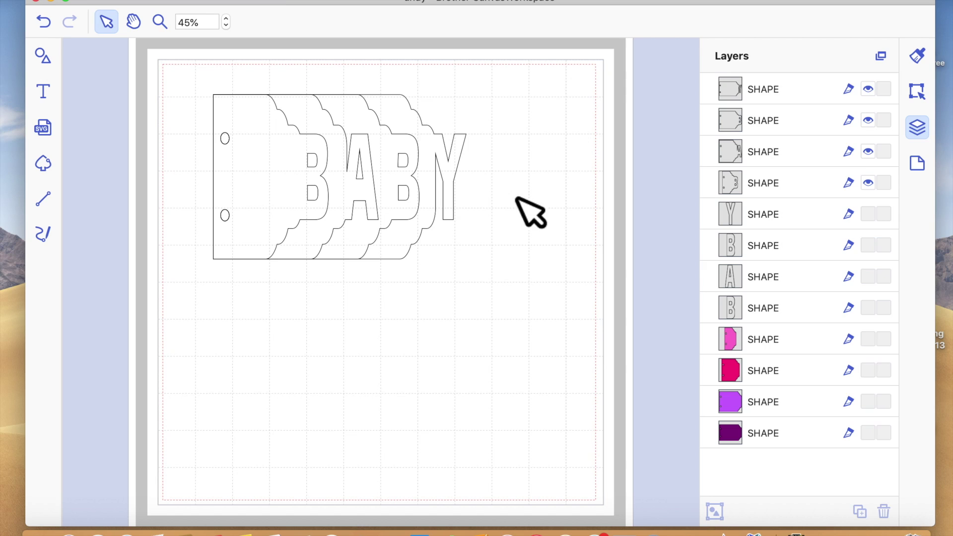
Step: Reorder the four welded letter tags so they stack from front to back as B, A, B, Y
{"action": "left_click_drag", "start_coordinate": [768, 183], "coordinate": [765, 82]}
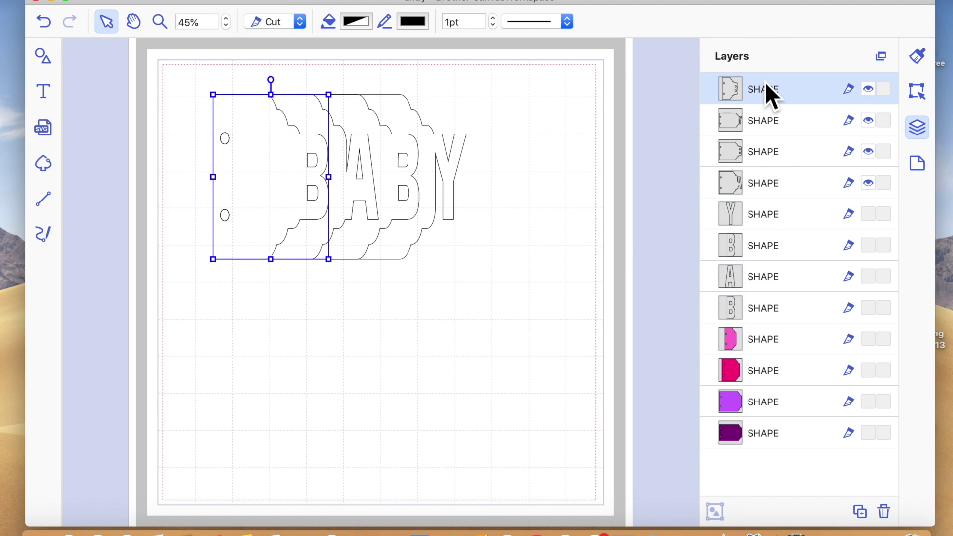
{"action": "left_click", "coordinate": [771, 153]}
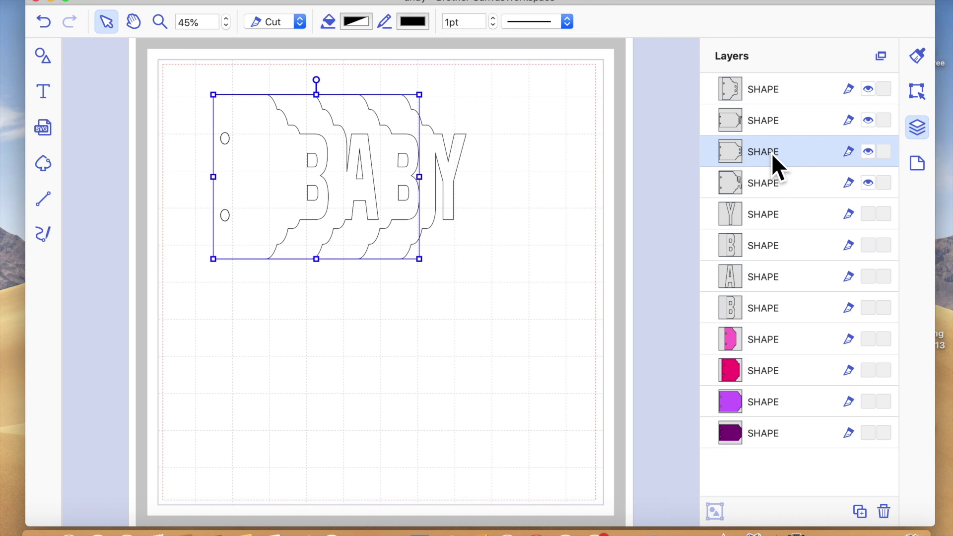
{"action": "left_click_drag", "start_coordinate": [772, 153], "coordinate": [775, 121]}
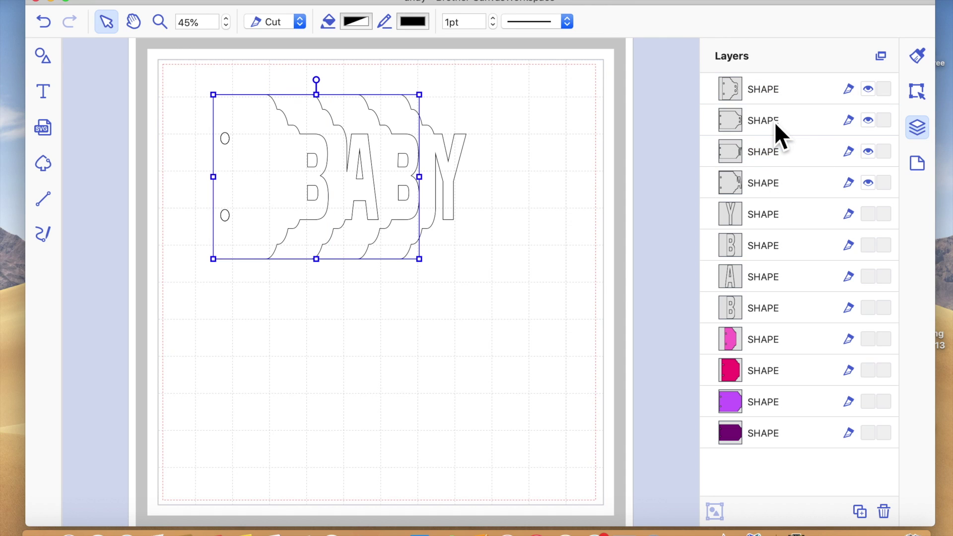
{"action": "left_click", "coordinate": [775, 158]}
{"action": "left_click_drag", "start_coordinate": [775, 159], "coordinate": [773, 198]}
{"action": "left_click", "coordinate": [767, 156]}
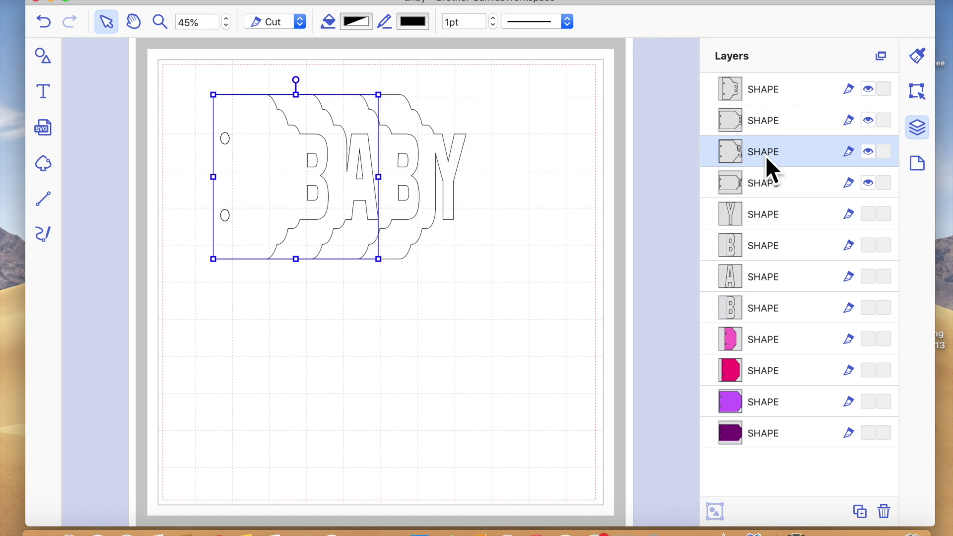
{"action": "left_click_drag", "start_coordinate": [766, 156], "coordinate": [767, 122]}
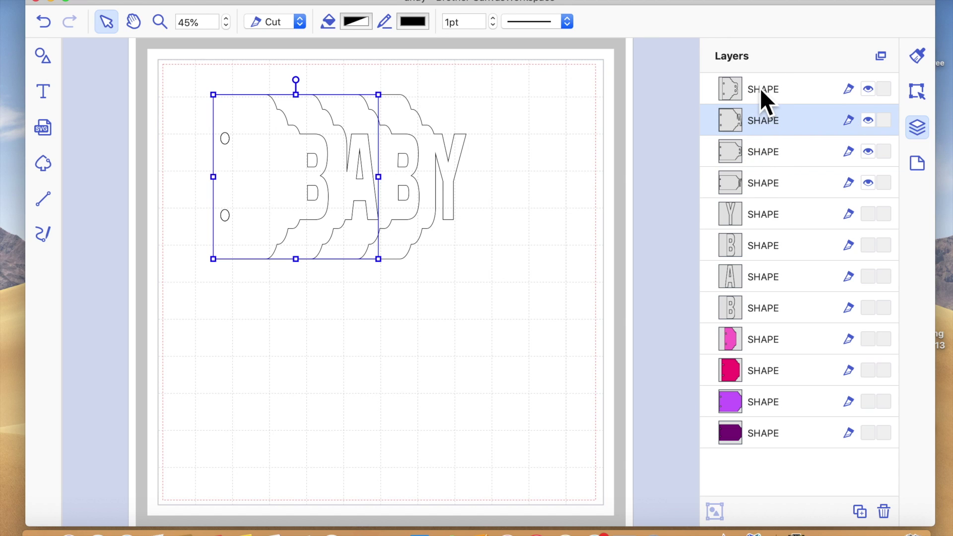
Step: Check the stacking order of the four welded letter tags by selecting each one in turn
{"action": "left_click", "coordinate": [761, 88]}
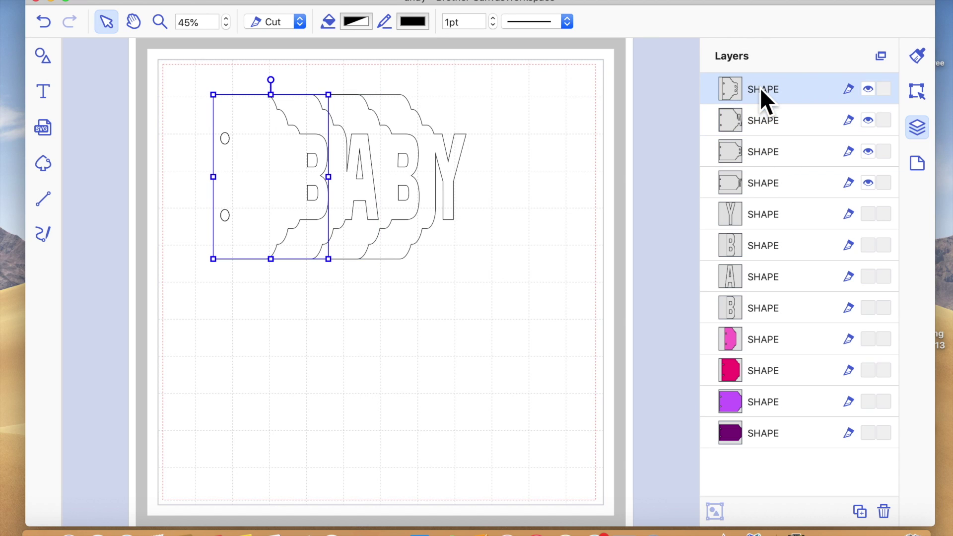
{"action": "left_click", "coordinate": [764, 122]}
{"action": "left_click", "coordinate": [766, 151]}
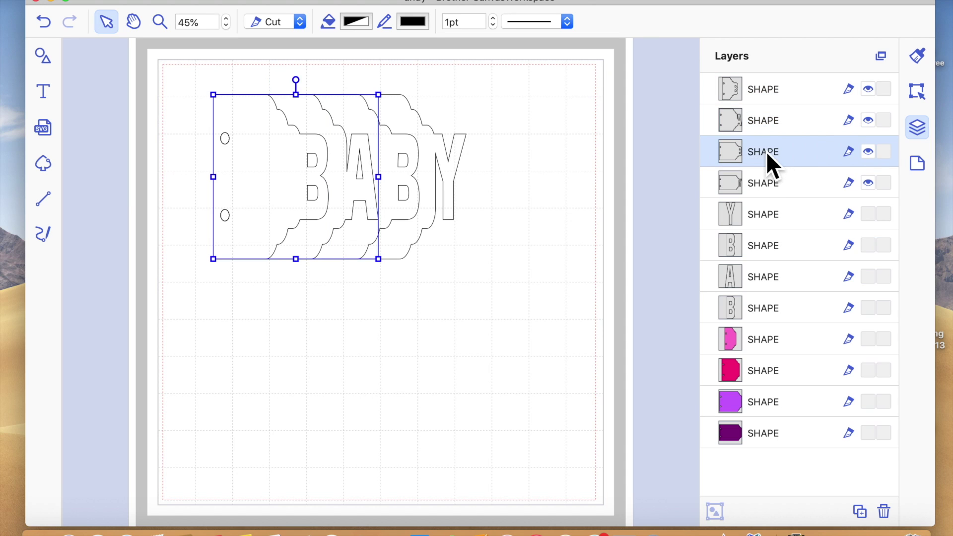
{"action": "left_click", "coordinate": [765, 186]}
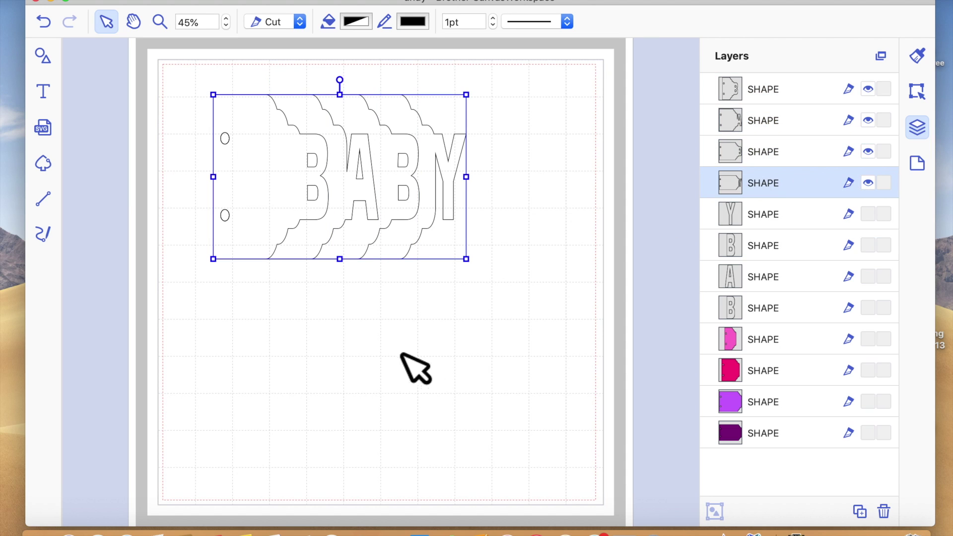
{"action": "left_click", "coordinate": [803, 161]}
{"action": "left_click", "coordinate": [794, 125]}
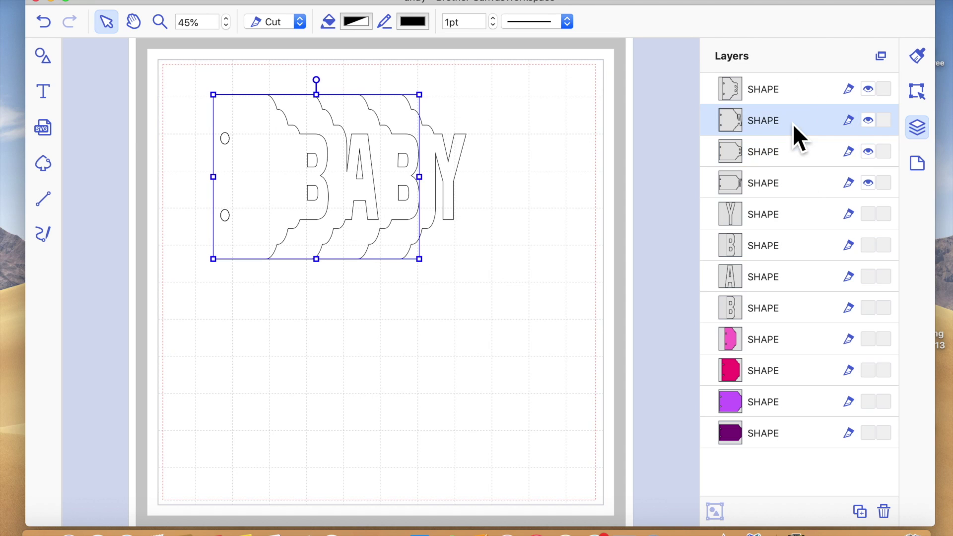
Step: Fill the front B tag with Lavender and the A tag with bright magenta
{"action": "left_click", "coordinate": [792, 93]}
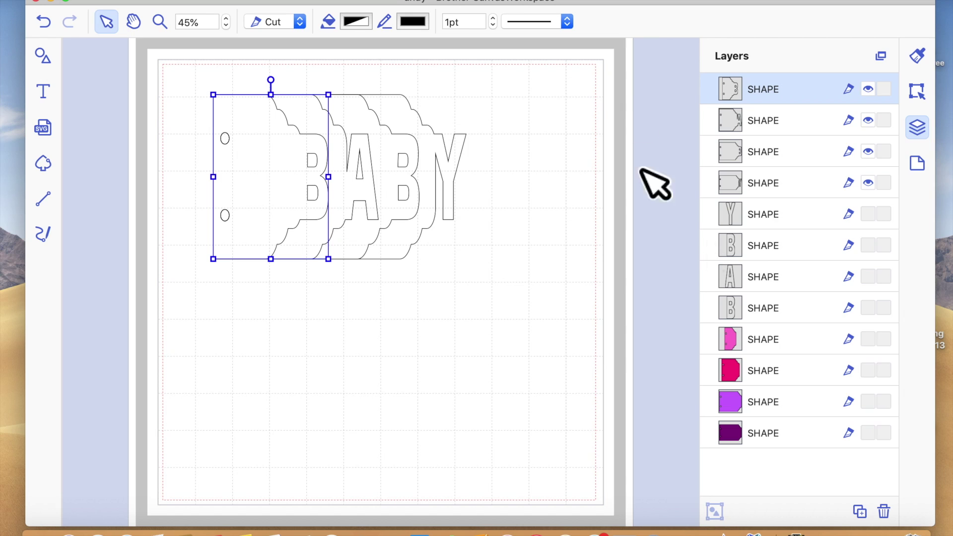
{"action": "left_click", "coordinate": [918, 55]}
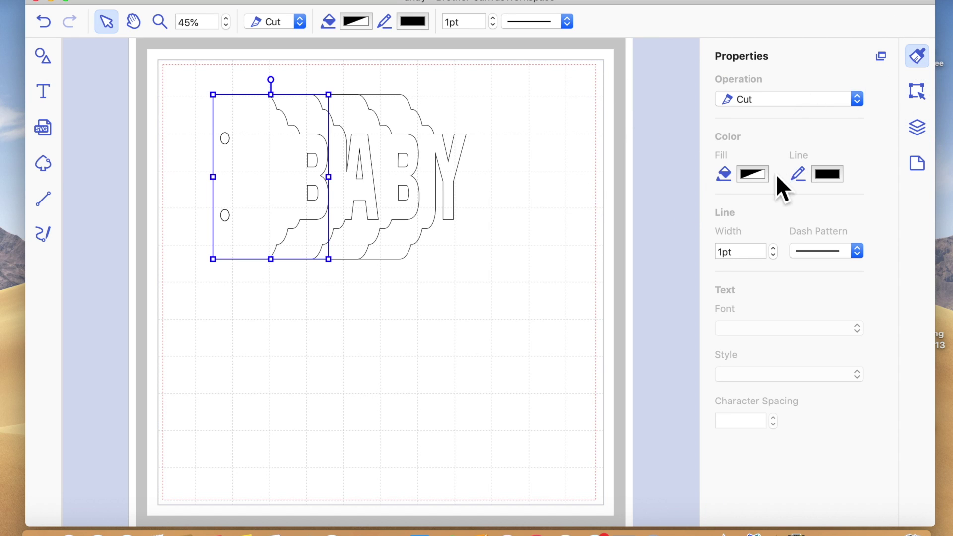
{"action": "left_click", "coordinate": [753, 174]}
{"action": "left_click", "coordinate": [150, 384]}
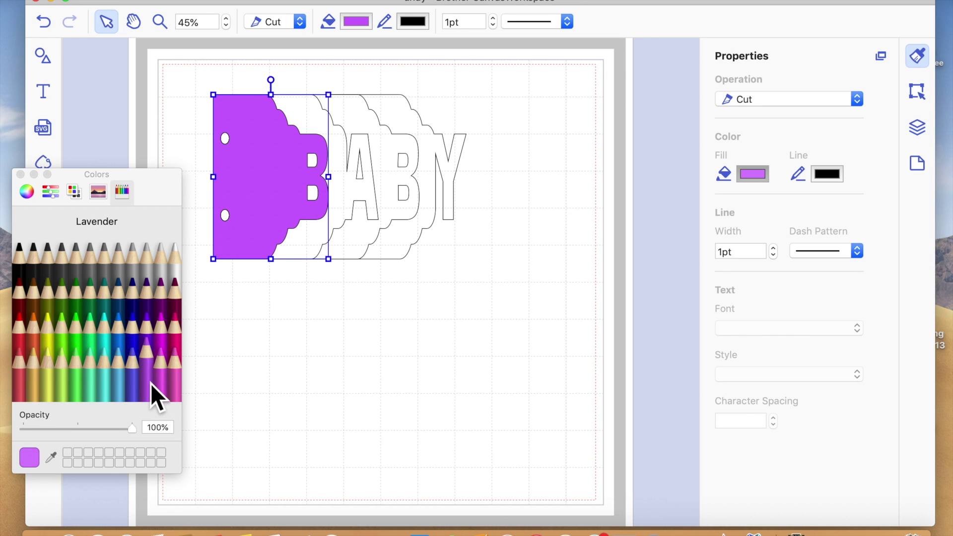
{"action": "left_click", "coordinate": [362, 229], "text": "shift"}
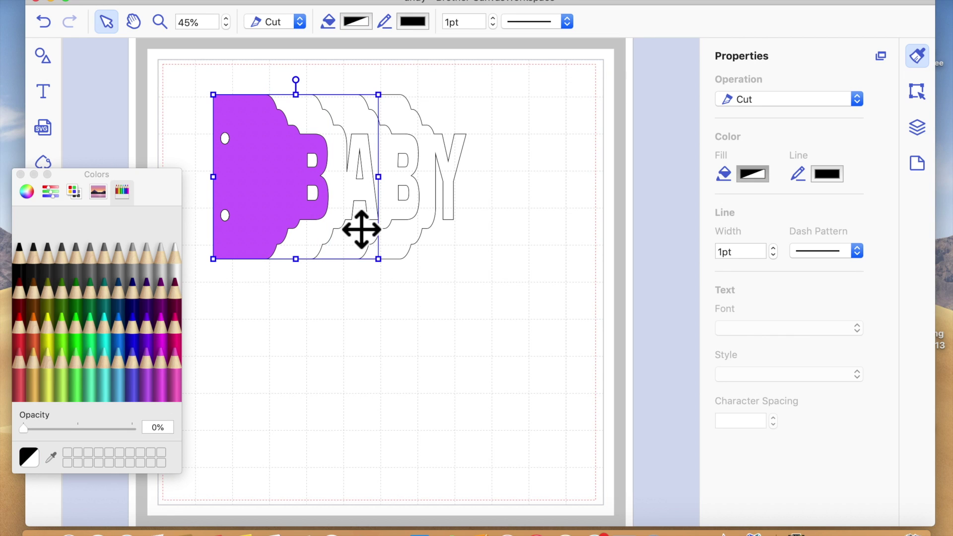
{"action": "left_click", "coordinate": [163, 343]}
Step: Fill the Y tag with Strawberry and the second B tag with blue
{"action": "left_click", "coordinate": [417, 176], "text": "shift"}
{"action": "left_click", "coordinate": [175, 337]}
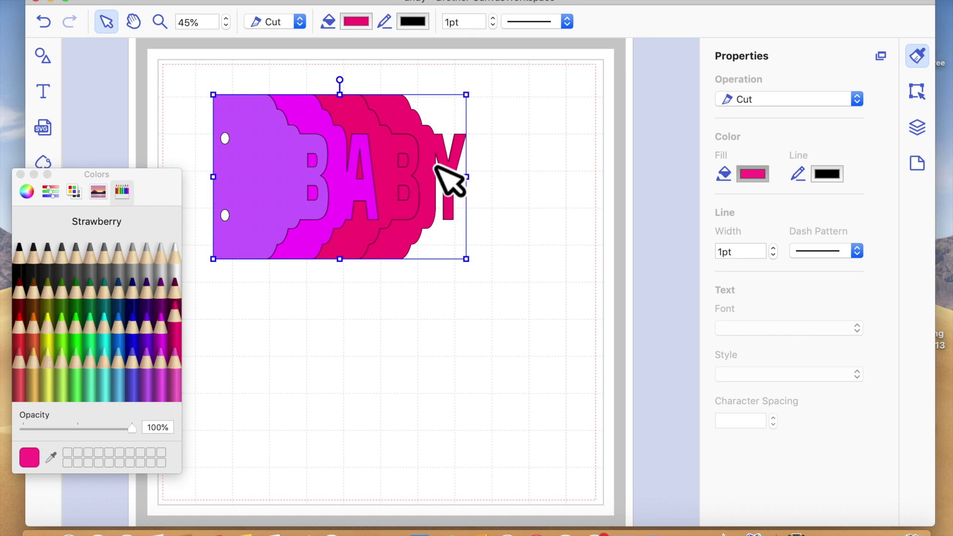
{"action": "left_click", "coordinate": [437, 347]}
{"action": "left_click", "coordinate": [404, 198]}
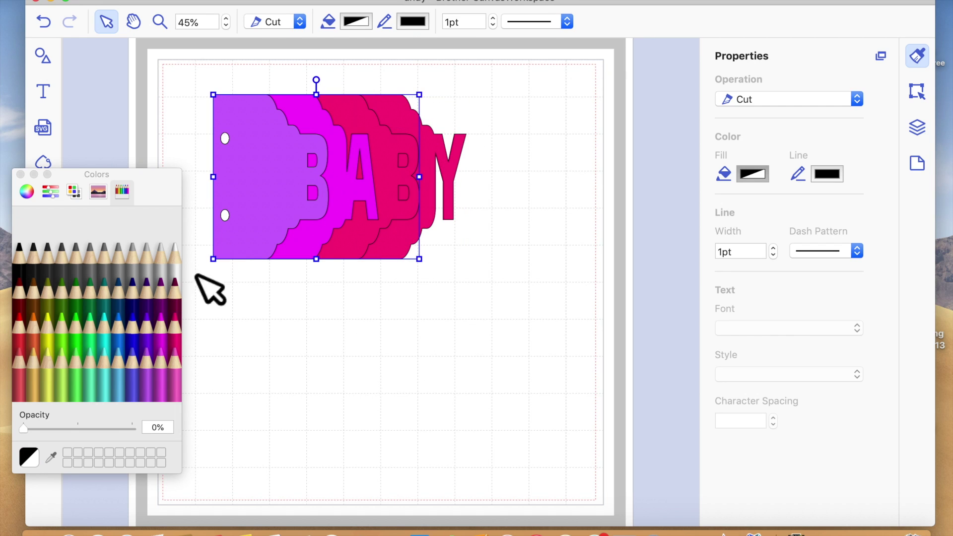
{"action": "left_click", "coordinate": [141, 338]}
{"action": "left_click", "coordinate": [366, 361]}
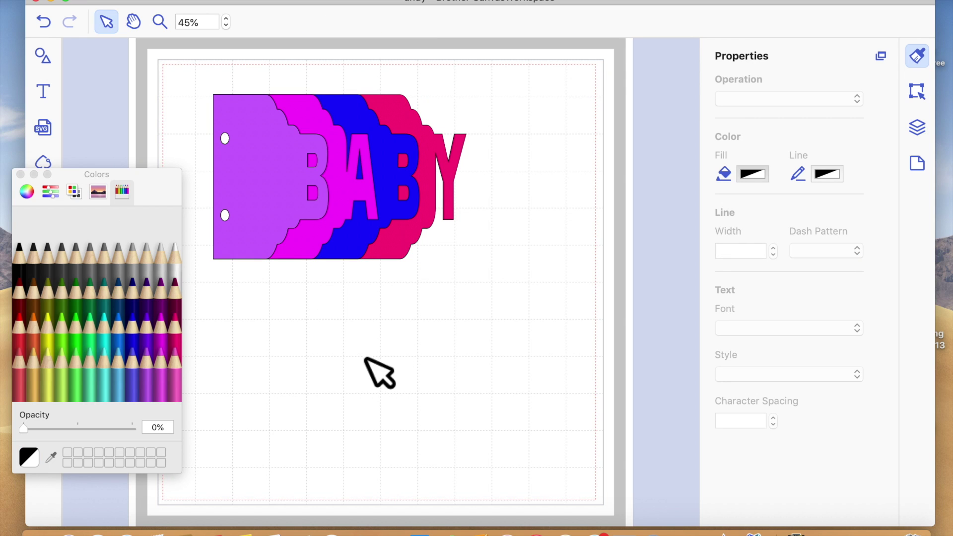
Step: Recolor the second B tag with Lavender and the front B tag with blue-violet
{"action": "left_click", "coordinate": [405, 182]}
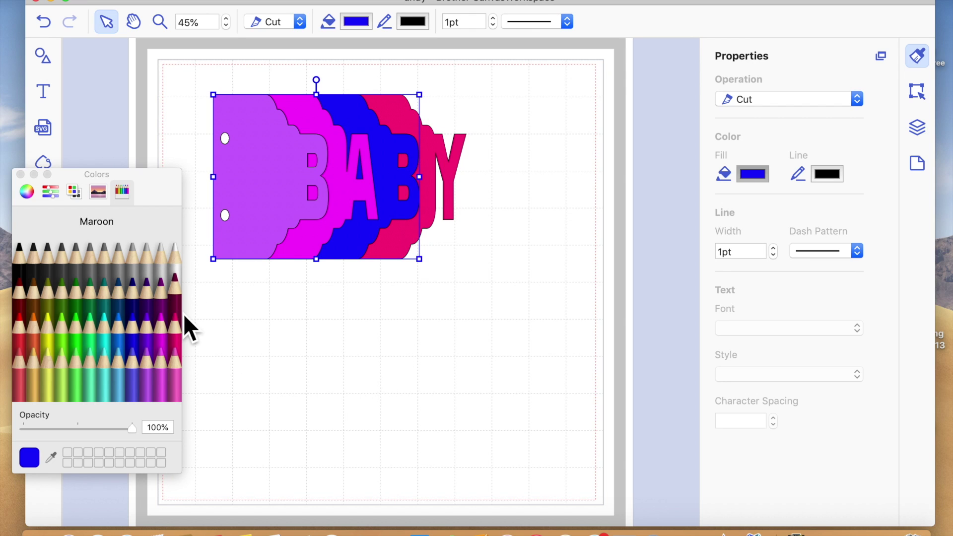
{"action": "left_click", "coordinate": [147, 387]}
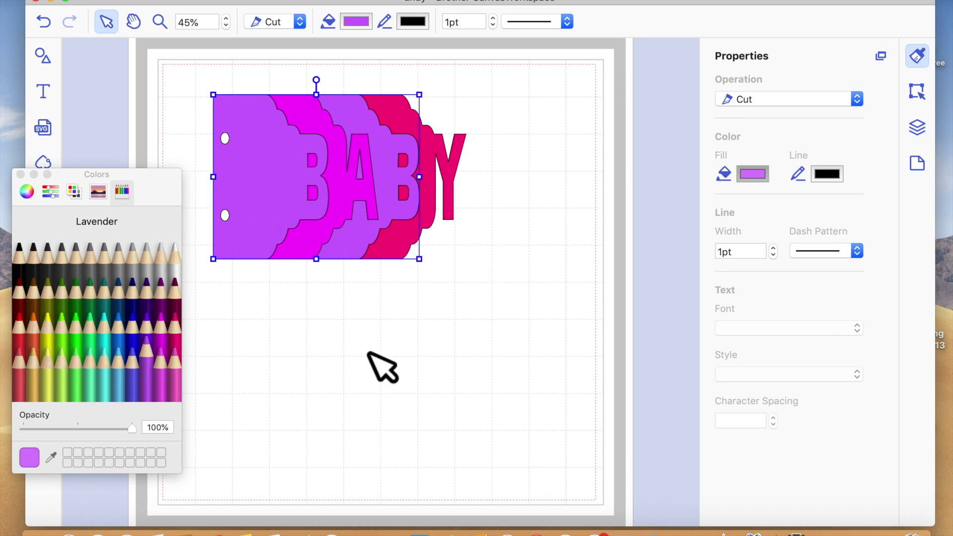
{"action": "left_click", "coordinate": [369, 355]}
{"action": "left_click", "coordinate": [292, 219]}
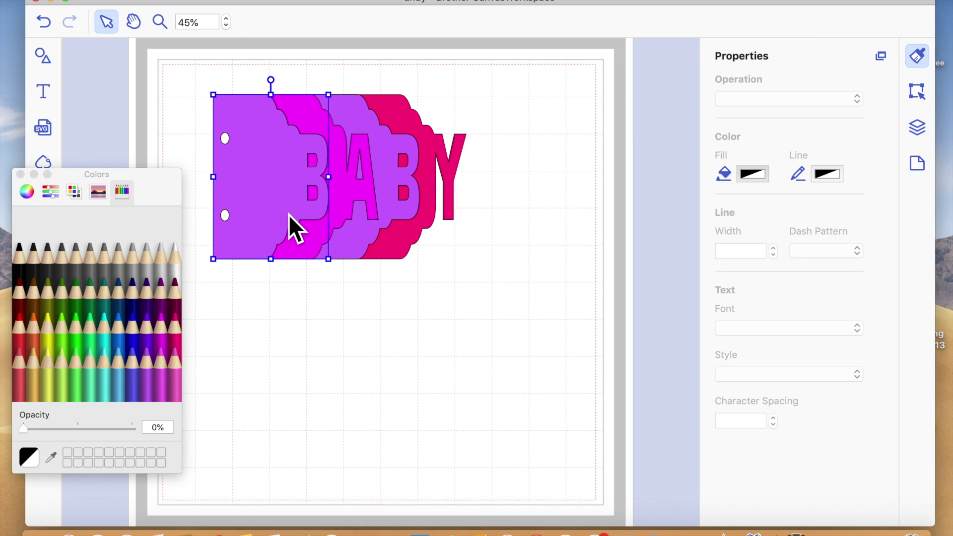
{"action": "left_click", "coordinate": [136, 376]}
{"action": "left_click", "coordinate": [351, 365]}
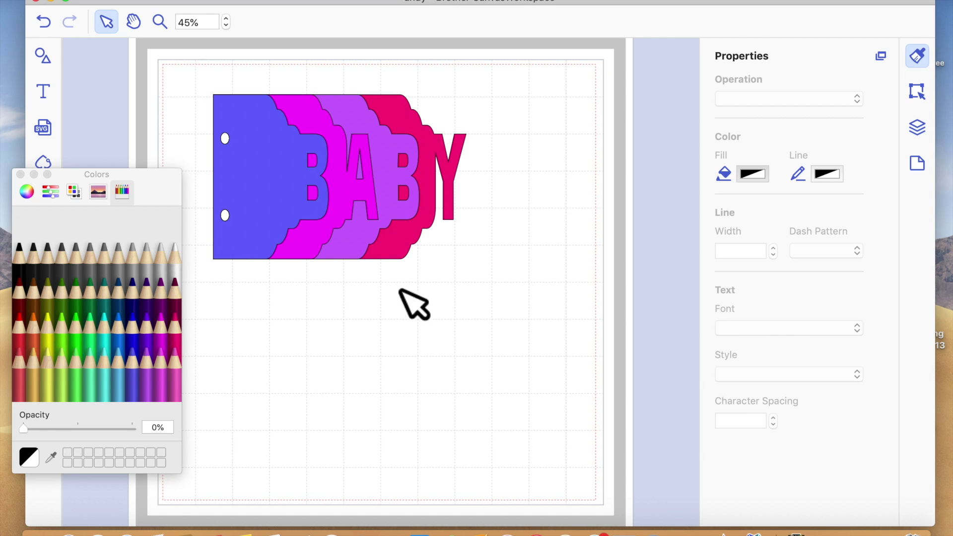
Step: Set the front B tag's fill opacity to 38% and reduce the A tag's fill opacity as well
{"action": "left_click", "coordinate": [293, 169]}
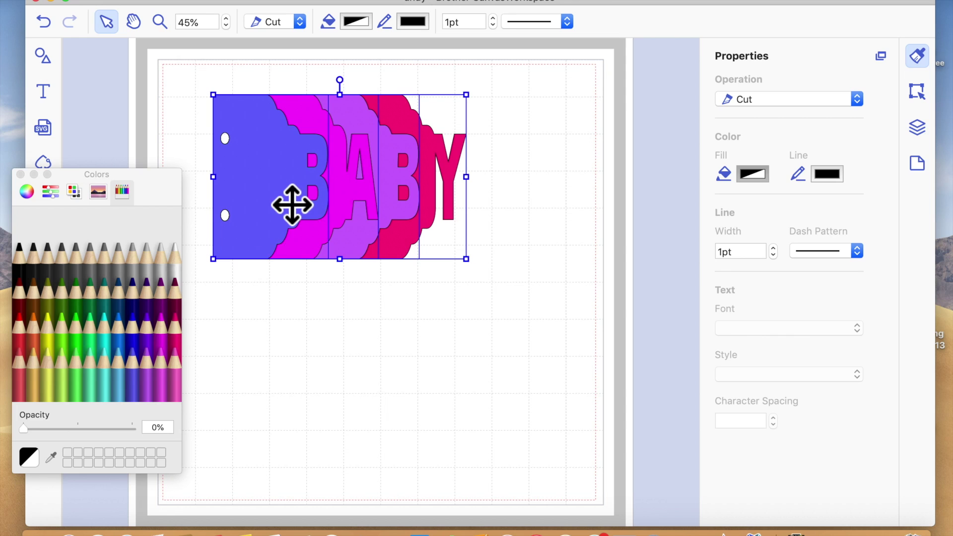
{"action": "left_click", "coordinate": [392, 365]}
{"action": "left_click", "coordinate": [283, 213]}
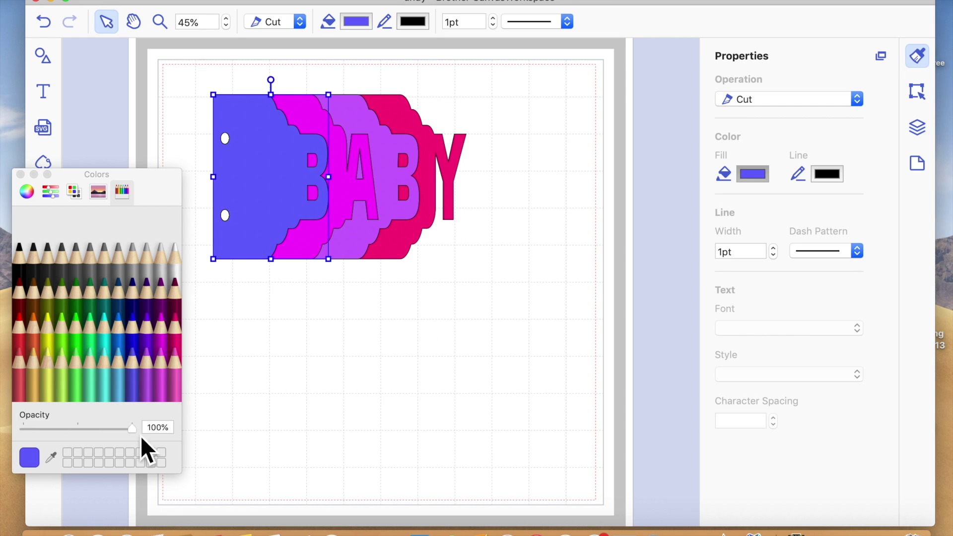
{"action": "left_click_drag", "start_coordinate": [138, 433], "coordinate": [70, 433]}
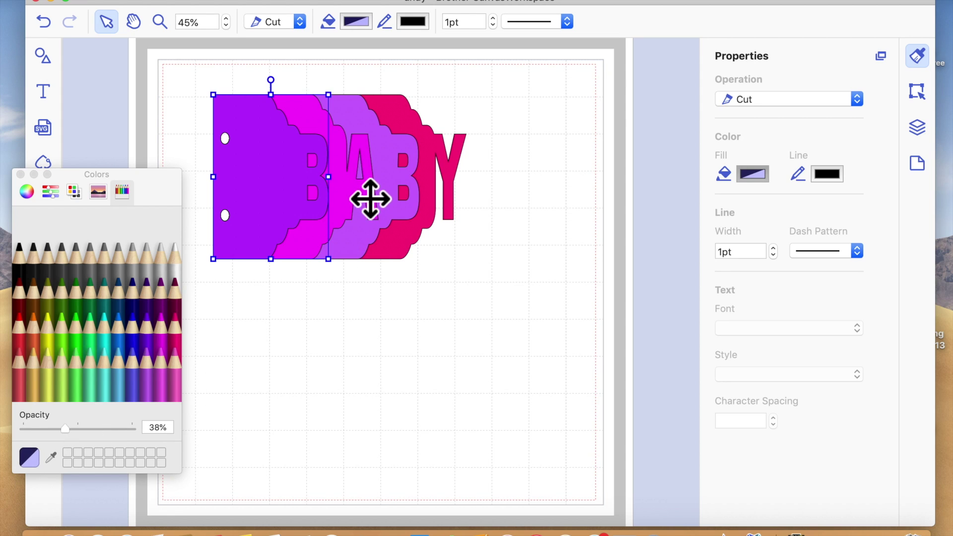
{"action": "left_click", "coordinate": [362, 231]}
{"action": "left_click_drag", "start_coordinate": [138, 432], "coordinate": [77, 437]}
Step: Reduce the second B tag's fill opacity, fill the Y tag with Carnation, and close the color picker
{"action": "left_click", "coordinate": [414, 224]}
{"action": "left_click", "coordinate": [440, 200]}
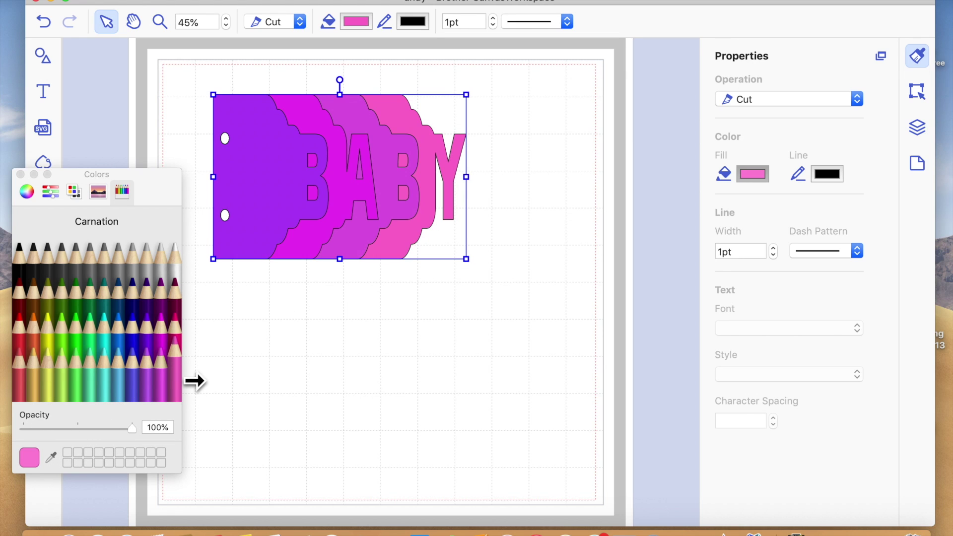
{"action": "left_click", "coordinate": [398, 326]}
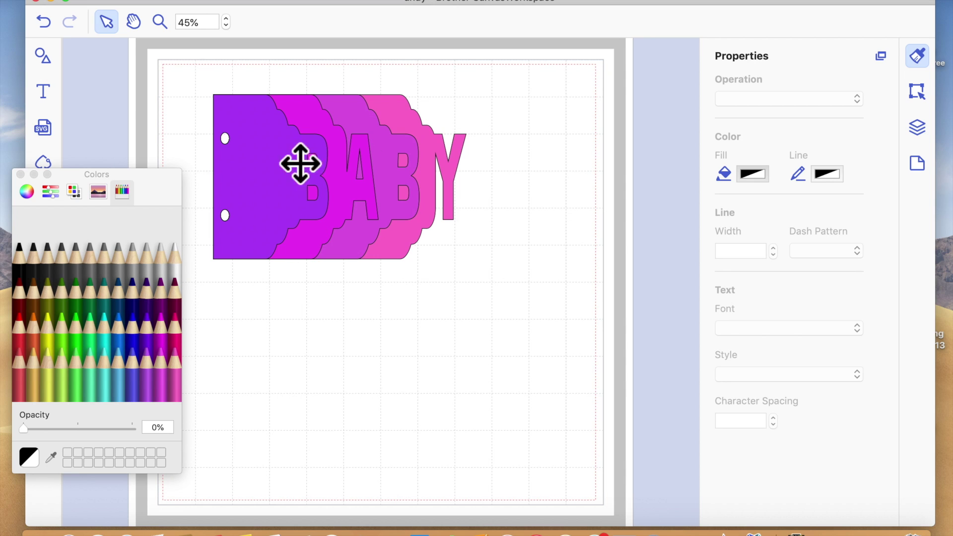
{"action": "left_click", "coordinate": [20, 175]}
Step: Show the four hidden loose letter layers Y, B, A and B
{"action": "left_click", "coordinate": [924, 128]}
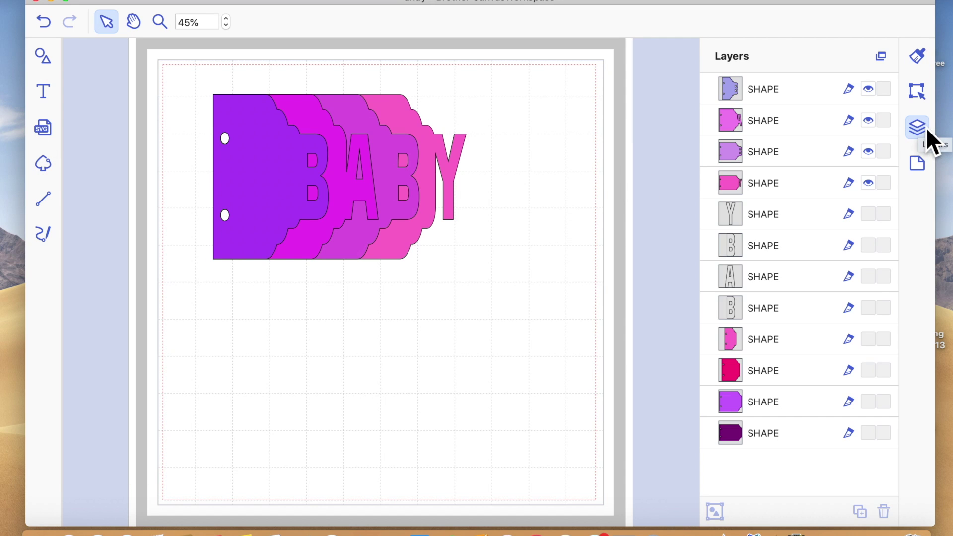
{"action": "left_click", "coordinate": [872, 216]}
{"action": "left_click", "coordinate": [870, 246]}
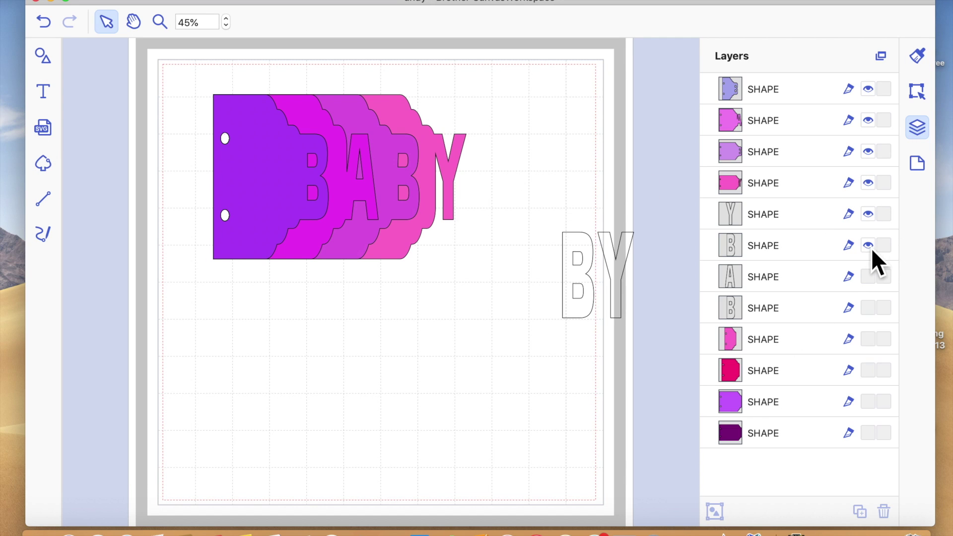
{"action": "left_click", "coordinate": [872, 278]}
{"action": "left_click", "coordinate": [868, 308]}
Step: Show the four hidden plain tag layers and move those tags together onto the mat below the BABY tag stack
{"action": "left_click", "coordinate": [868, 339]}
{"action": "left_click", "coordinate": [869, 372]}
{"action": "left_click", "coordinate": [869, 402]}
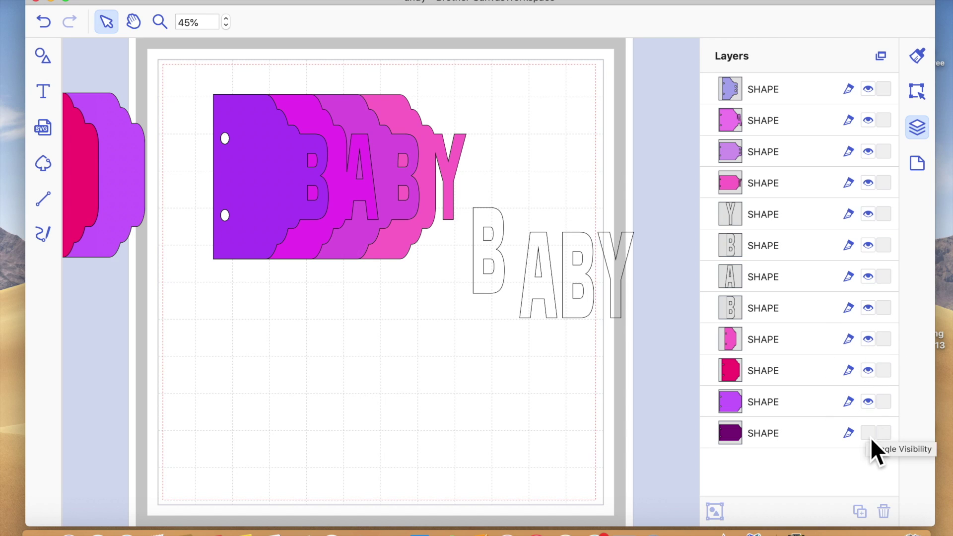
{"action": "left_click", "coordinate": [869, 433]}
{"action": "left_click_drag", "start_coordinate": [159, 322], "coordinate": [36, 183]}
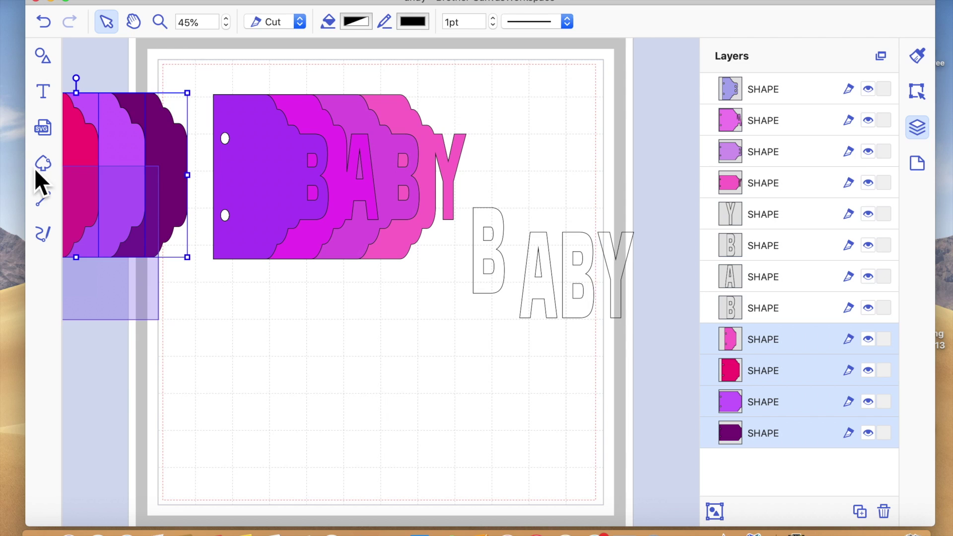
{"action": "left_click_drag", "start_coordinate": [183, 184], "coordinate": [393, 402]}
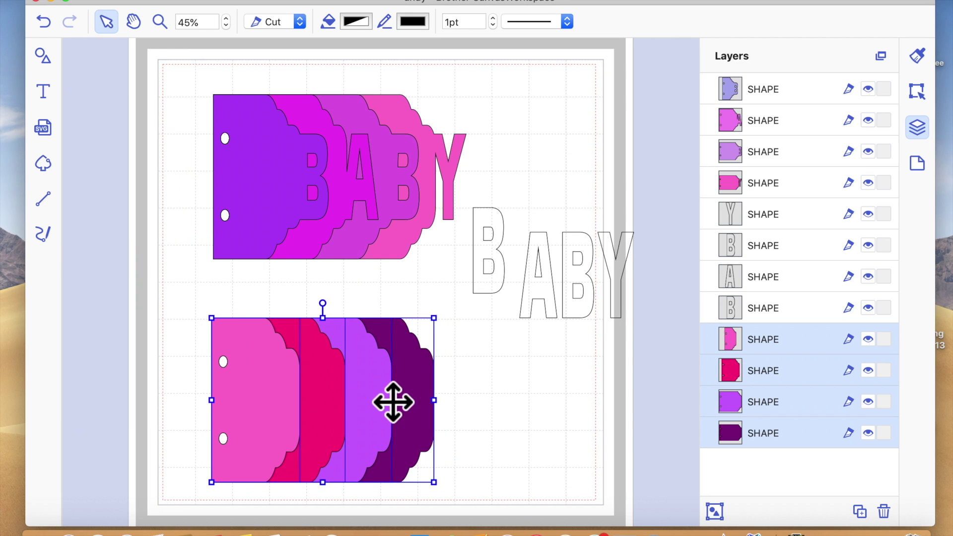
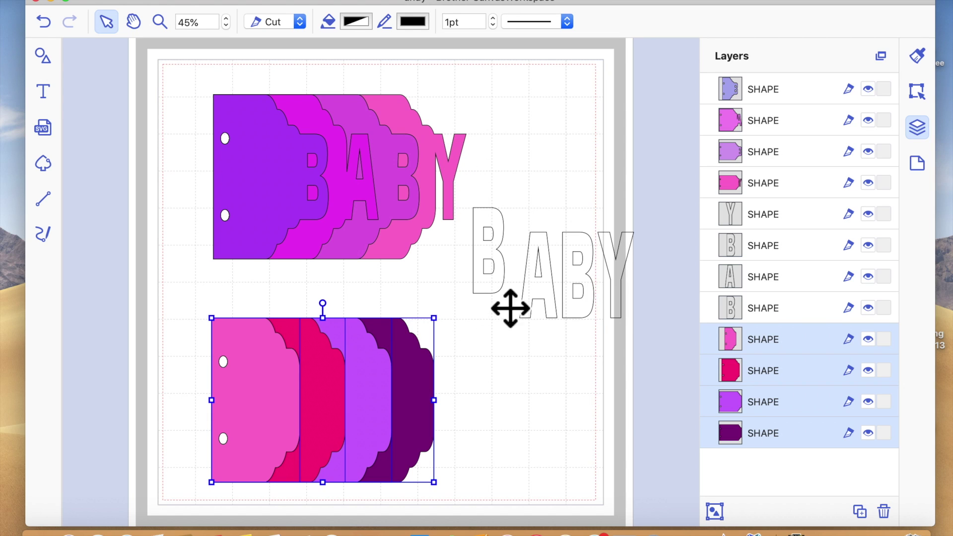
Step: Reorder the four loose letter layers so that B, A, Y and B sit above all the tags
{"action": "left_click", "coordinate": [511, 288]}
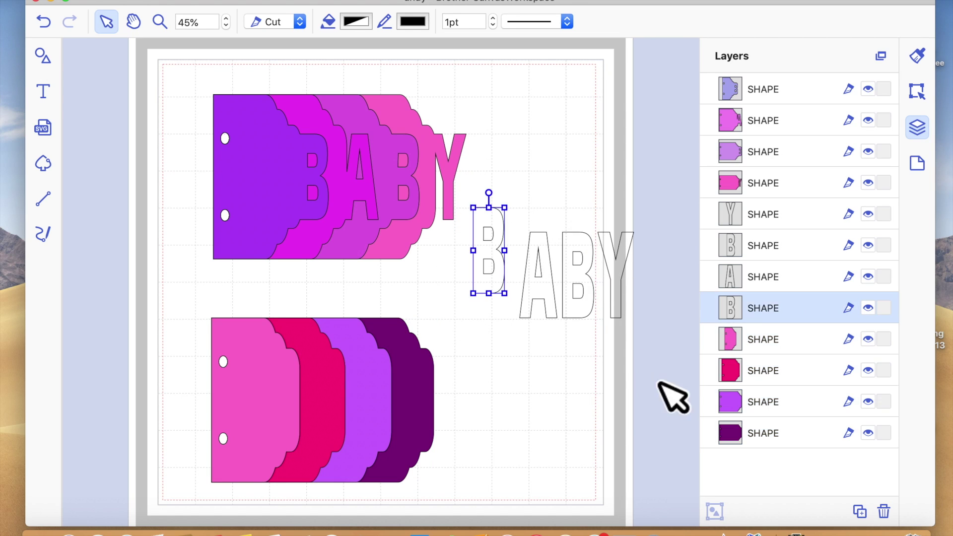
{"action": "left_click_drag", "start_coordinate": [774, 311], "coordinate": [770, 85]}
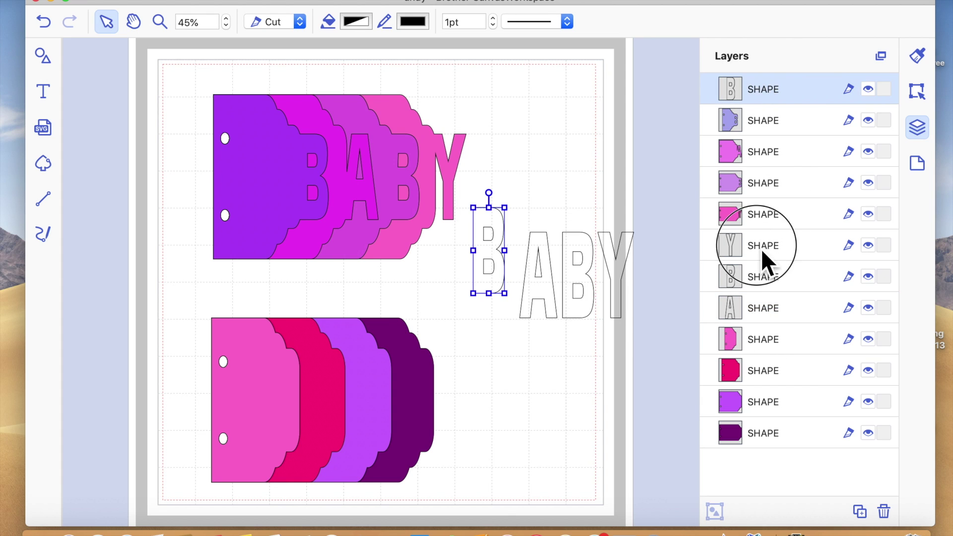
{"action": "left_click_drag", "start_coordinate": [762, 248], "coordinate": [759, 76]}
{"action": "left_click_drag", "start_coordinate": [789, 287], "coordinate": [775, 80]}
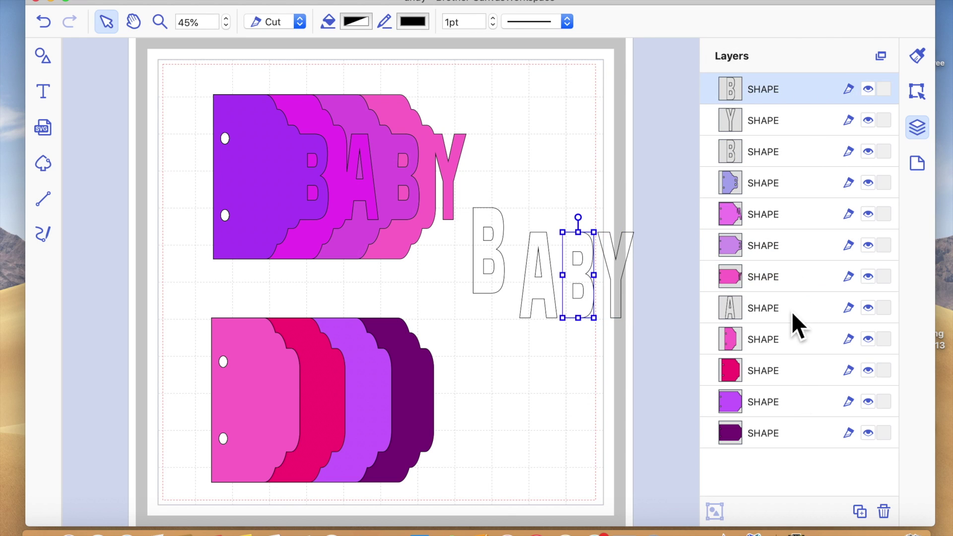
{"action": "left_click_drag", "start_coordinate": [787, 308], "coordinate": [780, 105]}
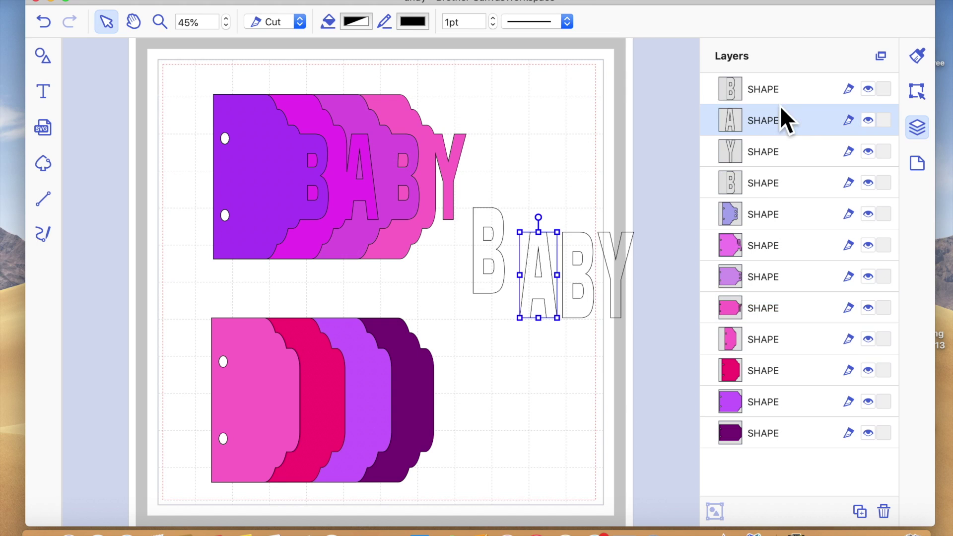
Step: Fill the loose A with Sea Foam and place it over the A of the tag stack
{"action": "left_click", "coordinate": [918, 58]}
{"action": "left_click", "coordinate": [916, 92]}
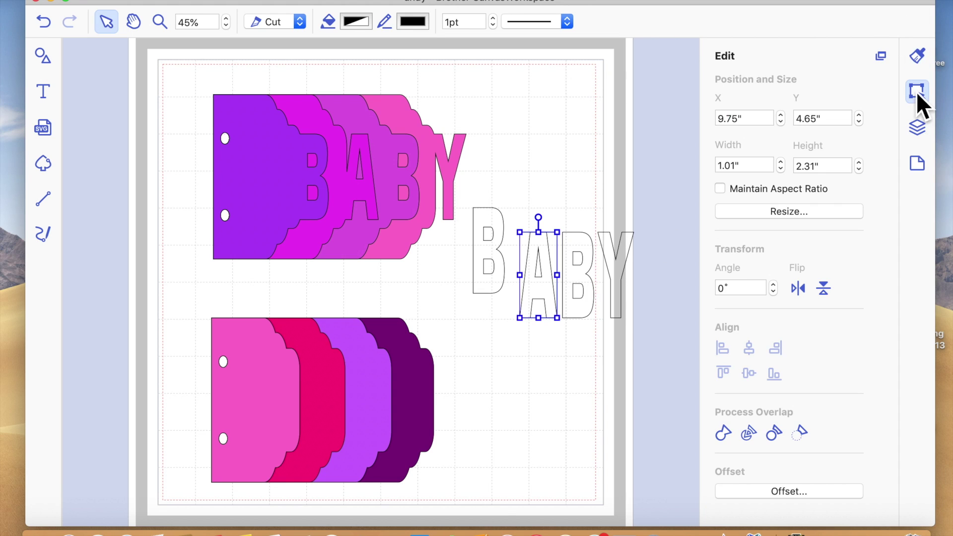
{"action": "left_click", "coordinate": [918, 56]}
{"action": "left_click", "coordinate": [752, 174]}
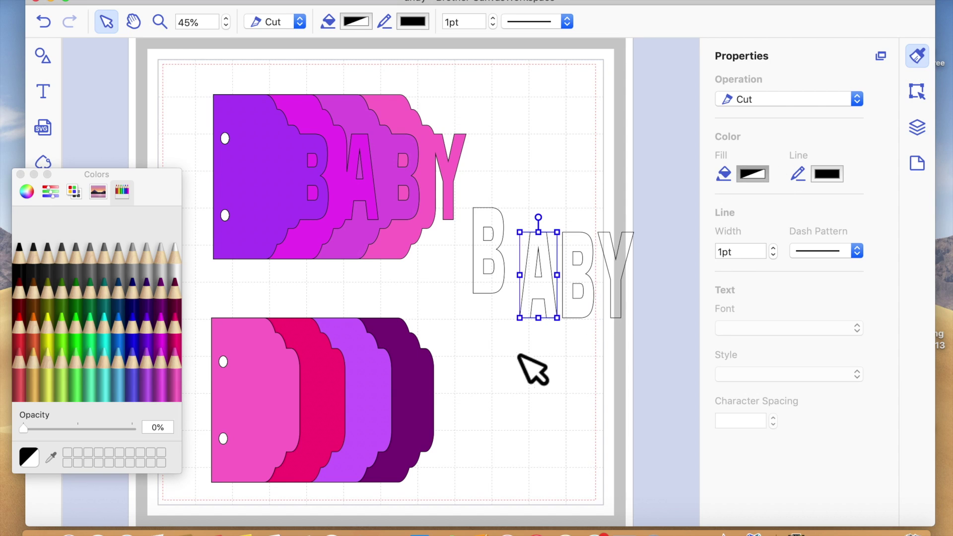
{"action": "left_click", "coordinate": [99, 350]}
{"action": "left_click_drag", "start_coordinate": [516, 298], "coordinate": [375, 203]}
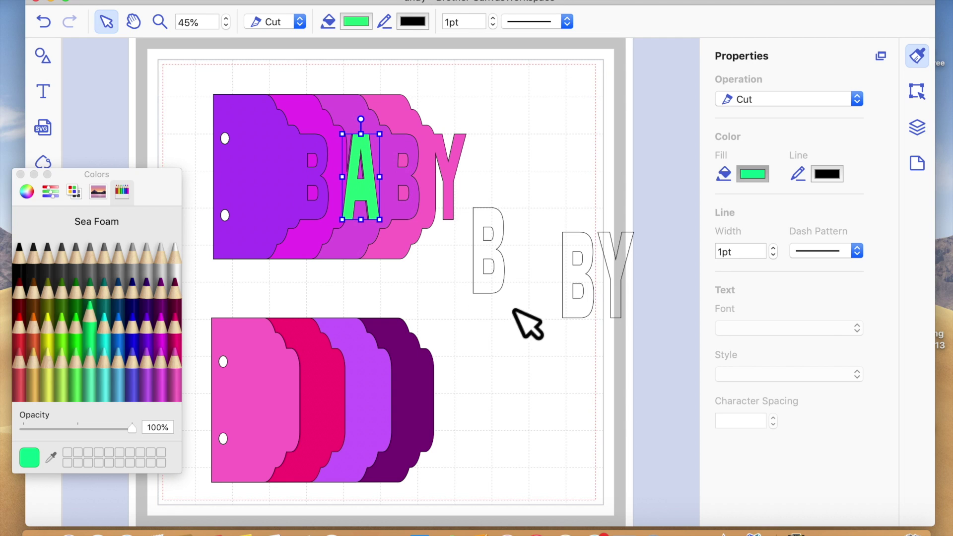
Step: Place the loose first B over the front tag's B and fill it with Bubblegum
{"action": "left_click", "coordinate": [499, 287]}
{"action": "left_click", "coordinate": [65, 342]}
{"action": "mouse_move", "coordinate": [499, 269]}
{"action": "left_mouse_down"}
{"action": "mouse_move", "coordinate": [507, 267]}
{"action": "mouse_move", "coordinate": [348, 202]}
{"action": "mouse_move", "coordinate": [491, 276]}
{"action": "mouse_move", "coordinate": [369, 218]}
{"action": "mouse_move", "coordinate": [323, 213]}
{"action": "mouse_move", "coordinate": [335, 226]}
{"action": "left_mouse_up"}
{"action": "left_click", "coordinate": [174, 388]}
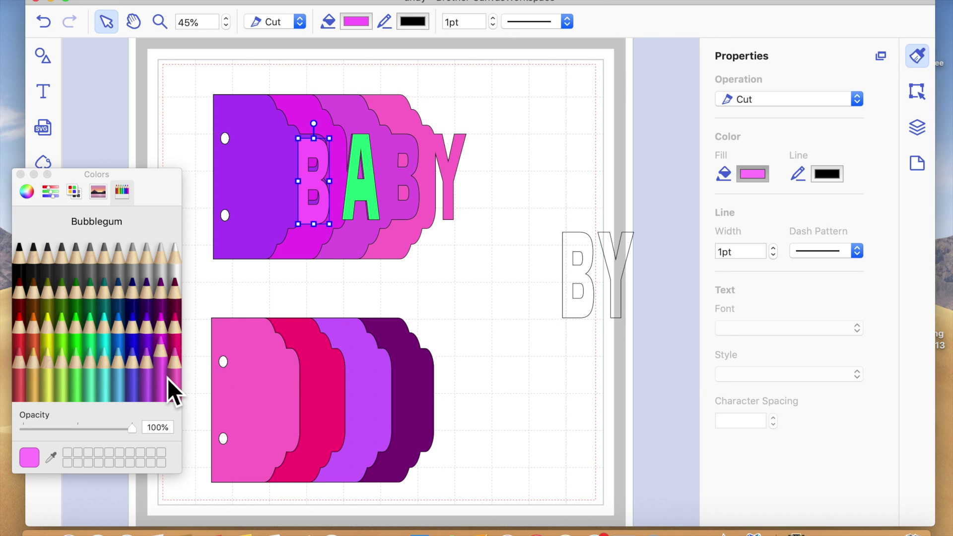
Step: Fill the other loose B with Sea Foam and place it over the stack's second B
{"action": "left_click", "coordinate": [457, 290]}
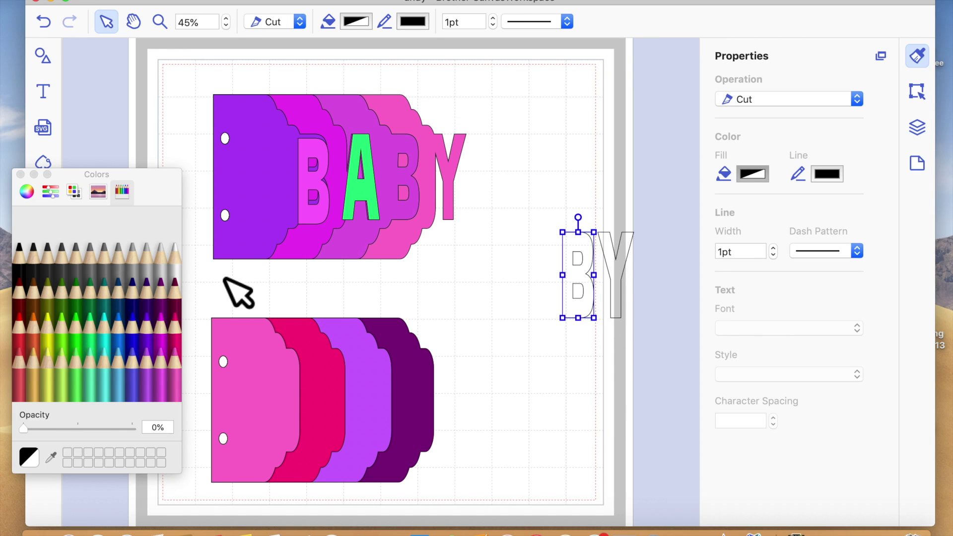
{"action": "left_click", "coordinate": [98, 337]}
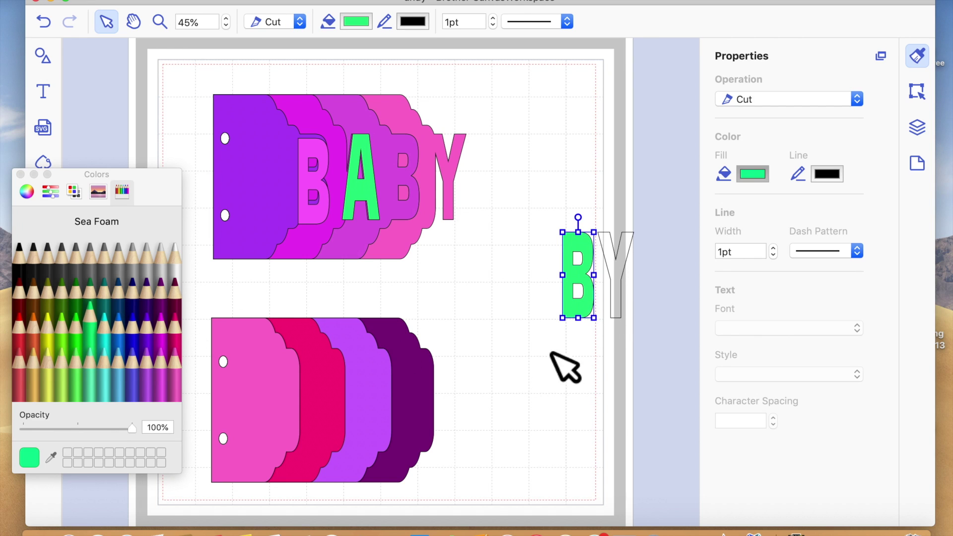
{"action": "left_click_drag", "start_coordinate": [600, 315], "coordinate": [429, 220]}
Step: Place the loose Y over the Y of the tag stack and fill it with Grape
{"action": "left_click", "coordinate": [608, 267]}
{"action": "left_click_drag", "start_coordinate": [636, 284], "coordinate": [468, 188]}
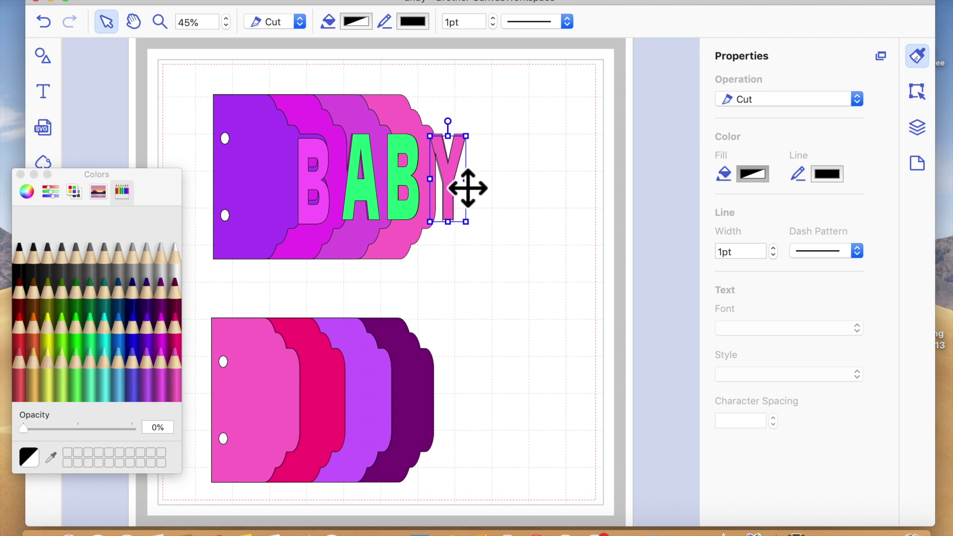
{"action": "left_click", "coordinate": [156, 354]}
{"action": "left_click", "coordinate": [537, 332]}
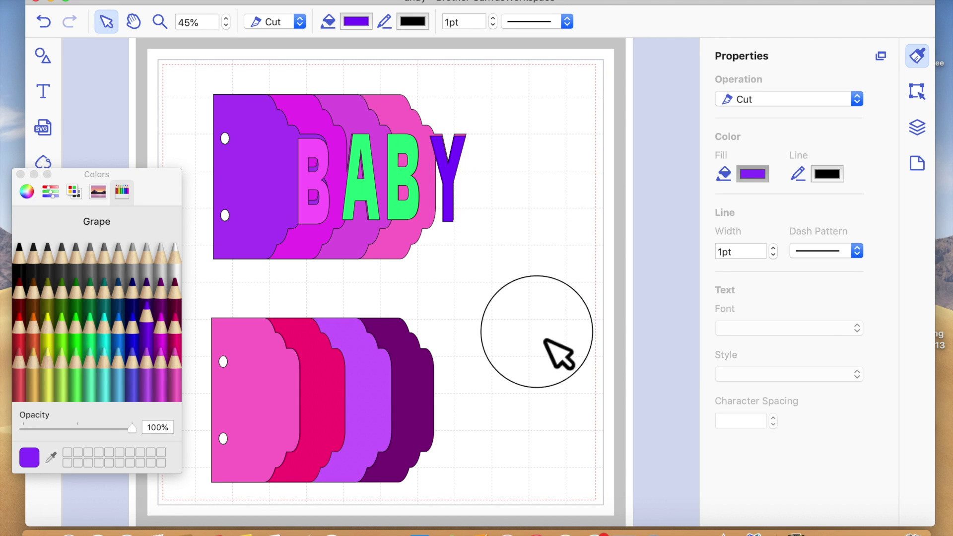
Step: Nudge the Bubblegum B into line with the front tag's B, undo the stray tag move, and close the color picker
{"action": "left_click_drag", "start_coordinate": [325, 174], "coordinate": [320, 170]}
{"action": "left_click", "coordinate": [586, 300]}
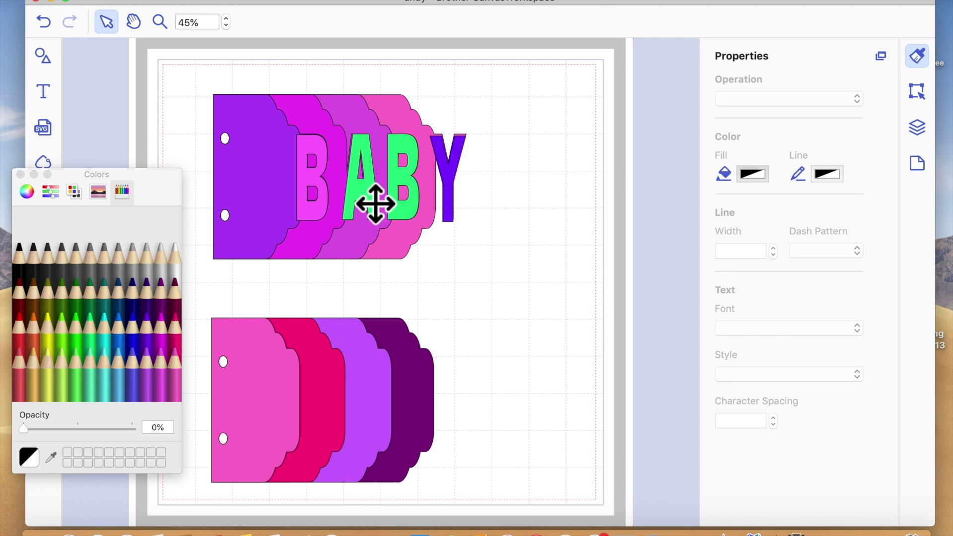
{"action": "mouse_move", "coordinate": [328, 213]}
{"action": "left_mouse_down"}
{"action": "mouse_move", "coordinate": [475, 211]}
{"action": "mouse_move", "coordinate": [496, 183]}
{"action": "mouse_move", "coordinate": [454, 215]}
{"action": "mouse_move", "coordinate": [275, 213]}
{"action": "mouse_move", "coordinate": [341, 204]}
{"action": "mouse_move", "coordinate": [332, 210]}
{"action": "left_mouse_up"}
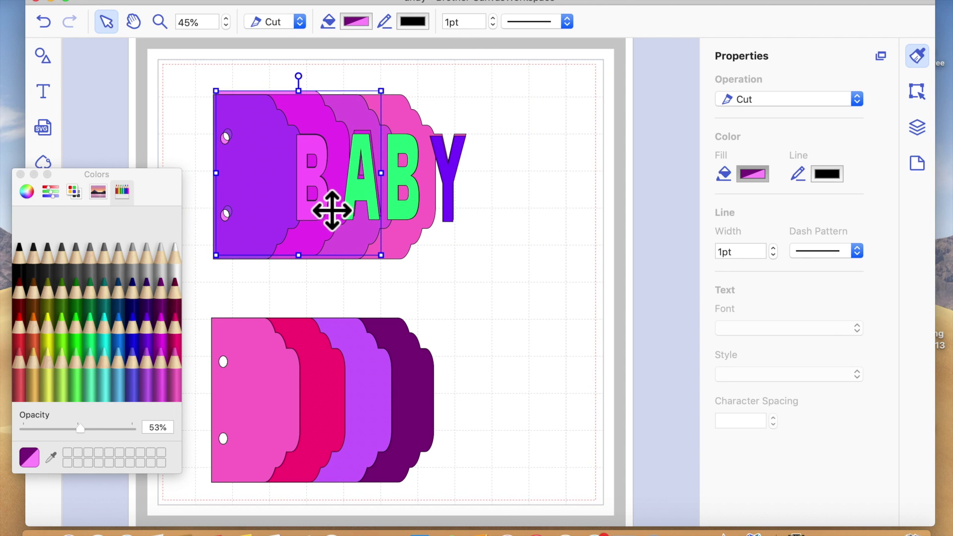
{"action": "left_click", "coordinate": [44, 22]}
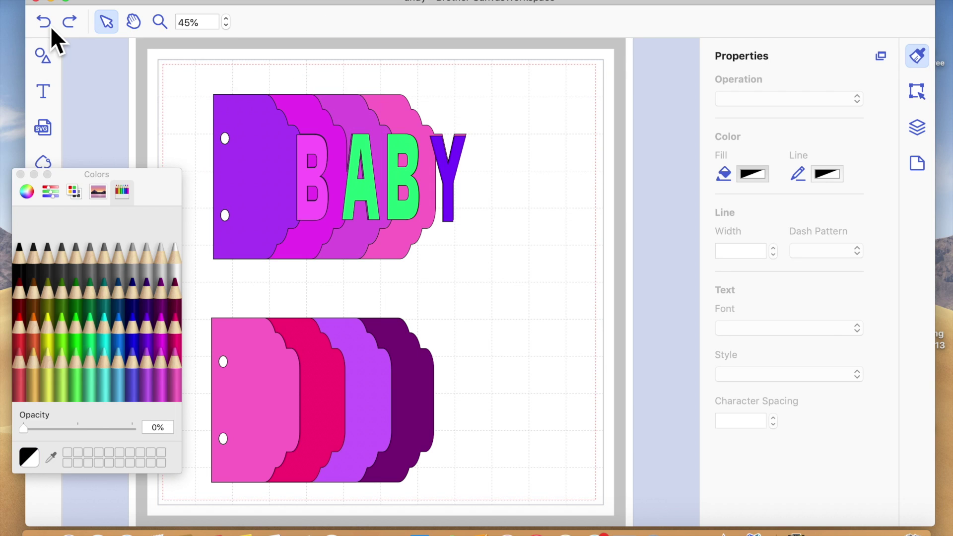
{"action": "left_click", "coordinate": [20, 174]}
Step: Add a plain circle about 3.94 in across in the empty area beside the plain tags
{"action": "scroll", "coordinate": [379, 304], "scroll_direction": "down", "scroll_amount": 3}
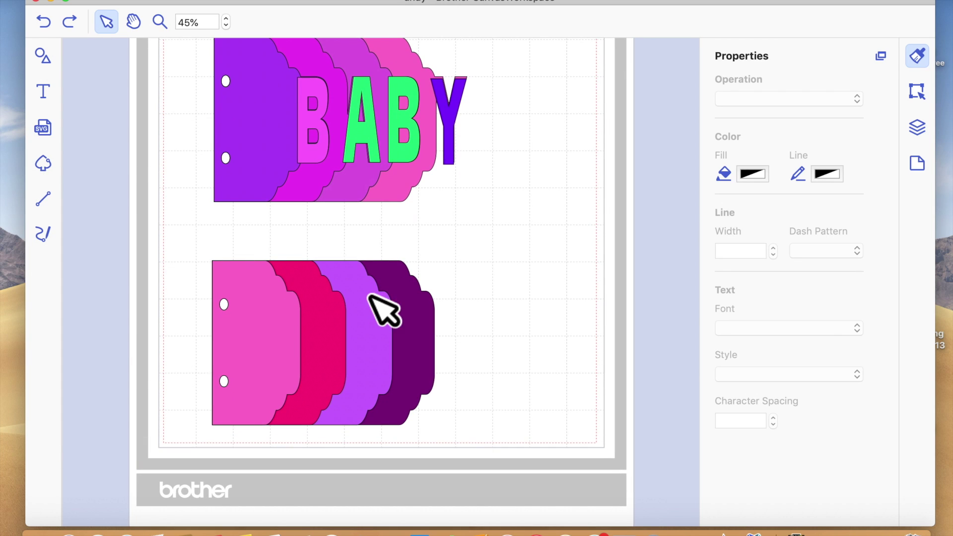
{"action": "left_click", "coordinate": [50, 58]}
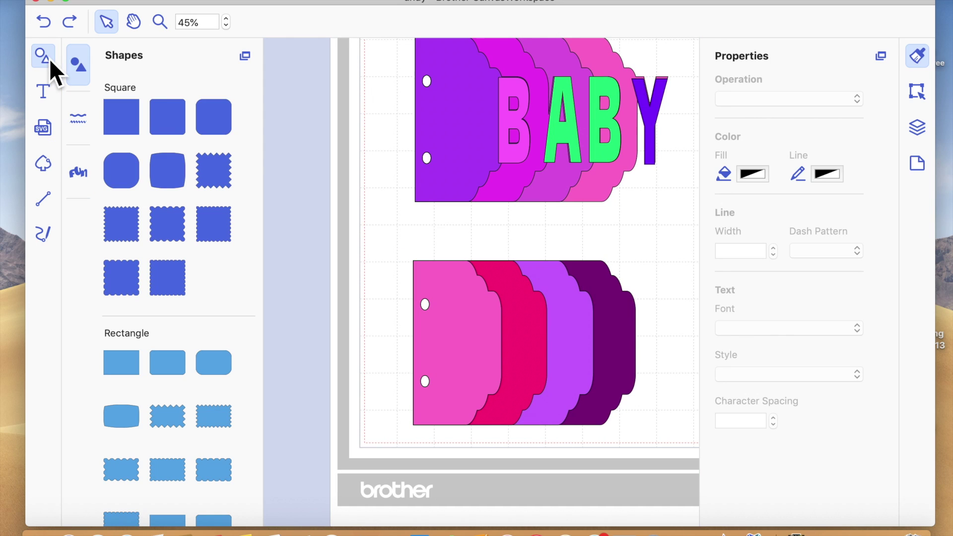
{"action": "scroll", "coordinate": [173, 237], "scroll_direction": "down", "scroll_amount": 3}
{"action": "scroll", "coordinate": [172, 235], "scroll_direction": "down", "scroll_amount": 3}
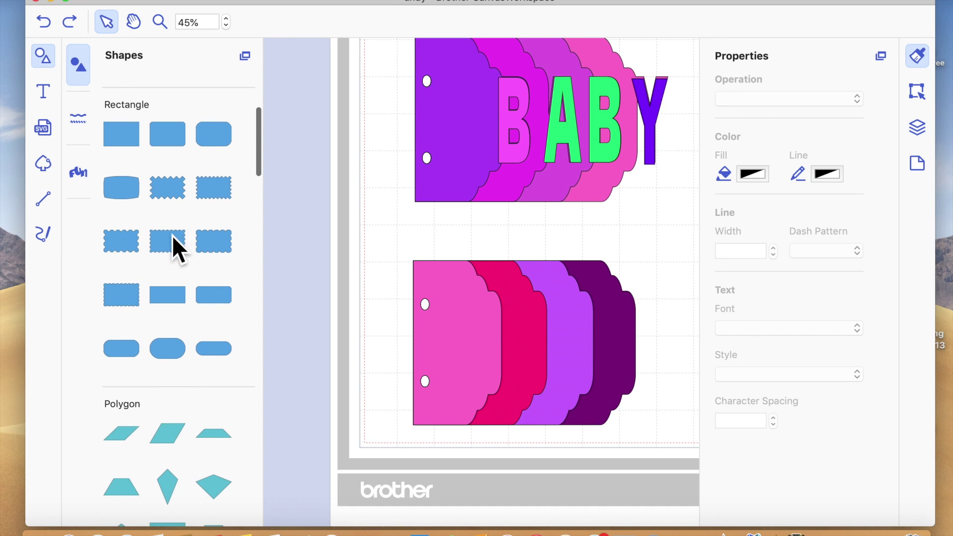
{"action": "scroll", "coordinate": [203, 338], "scroll_direction": "down", "scroll_amount": 5}
{"action": "scroll", "coordinate": [198, 341], "scroll_direction": "down", "scroll_amount": 5}
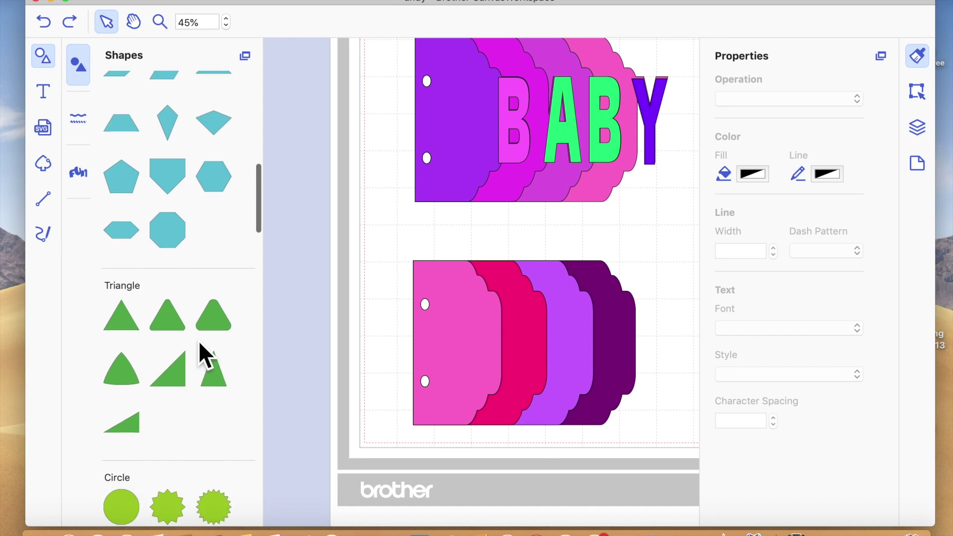
{"action": "left_click_drag", "start_coordinate": [127, 407], "coordinate": [634, 221]}
{"action": "scroll", "coordinate": [642, 234], "scroll_direction": "right", "scroll_amount": 6}
{"action": "left_click_drag", "start_coordinate": [620, 254], "coordinate": [610, 305]}
Step: Duplicate the circle, shrink the copy, and position it overlapping the right part of the original
{"action": "right_click", "coordinate": [585, 267]}
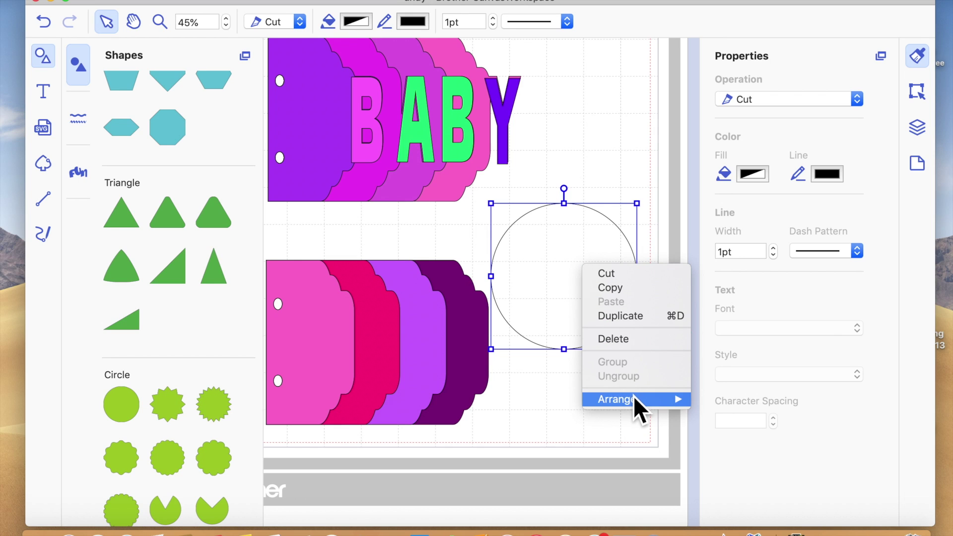
{"action": "left_click", "coordinate": [622, 318]}
{"action": "left_click_drag", "start_coordinate": [504, 215], "coordinate": [531, 227]}
{"action": "left_click_drag", "start_coordinate": [616, 329], "coordinate": [619, 308]}
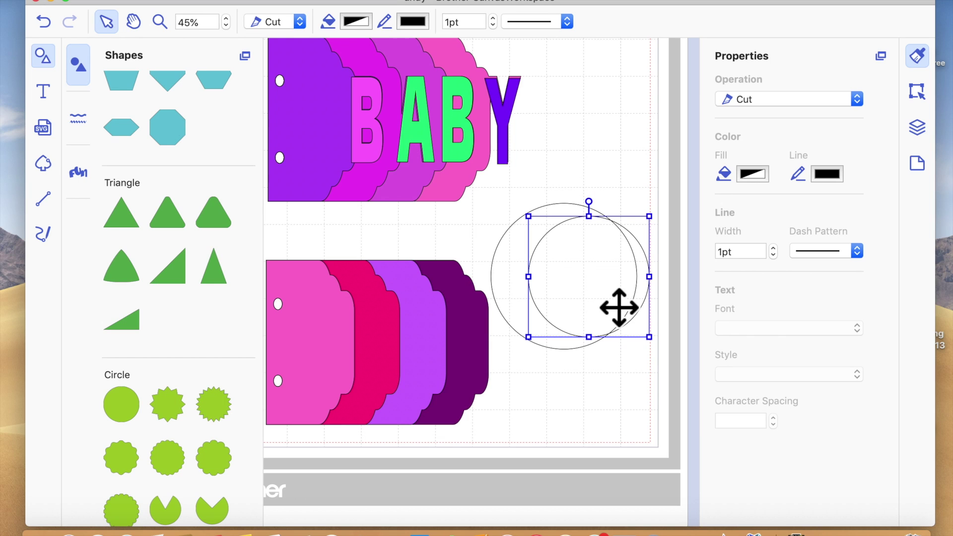
Step: Duplicate the smaller circle, shrink the copy to about 2.78 in, and shift it further right so it overlaps the others
{"action": "key", "text": "super+d"}
{"action": "left_click_drag", "start_coordinate": [557, 243], "coordinate": [574, 261]}
{"action": "left_click_drag", "start_coordinate": [630, 313], "coordinate": [645, 296]}
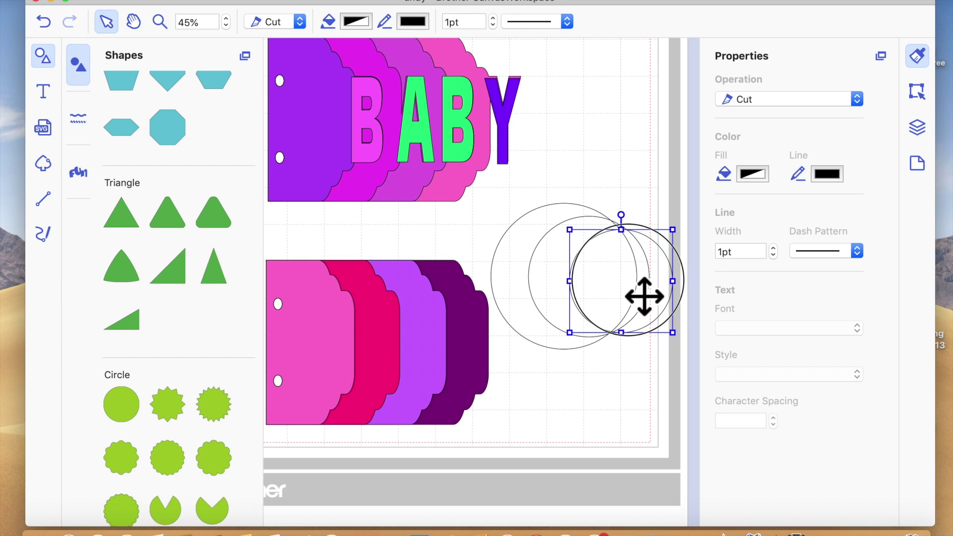
Step: Try centering the three overlapping circles vertically and welding them together, and undo the weld
{"action": "left_click_drag", "start_coordinate": [645, 355], "coordinate": [571, 211]}
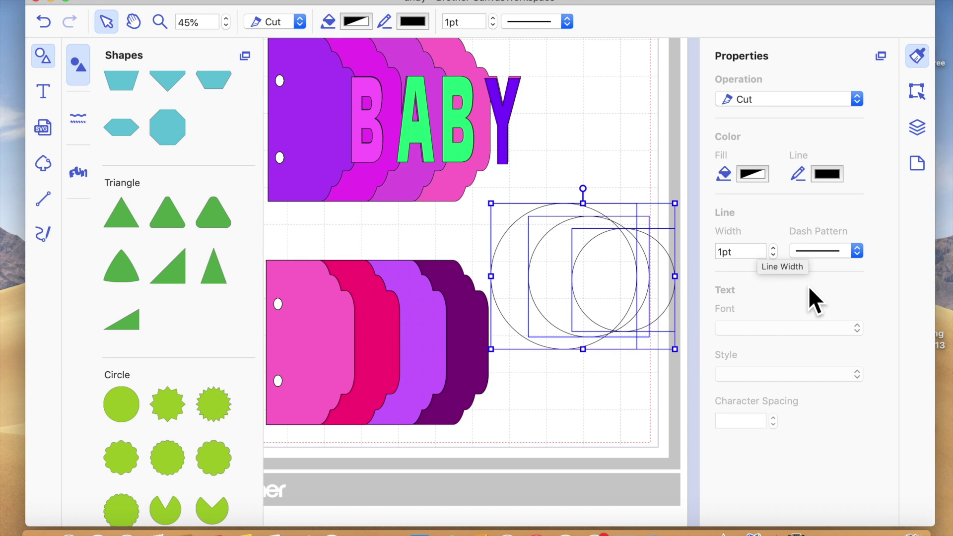
{"action": "left_click", "coordinate": [918, 92]}
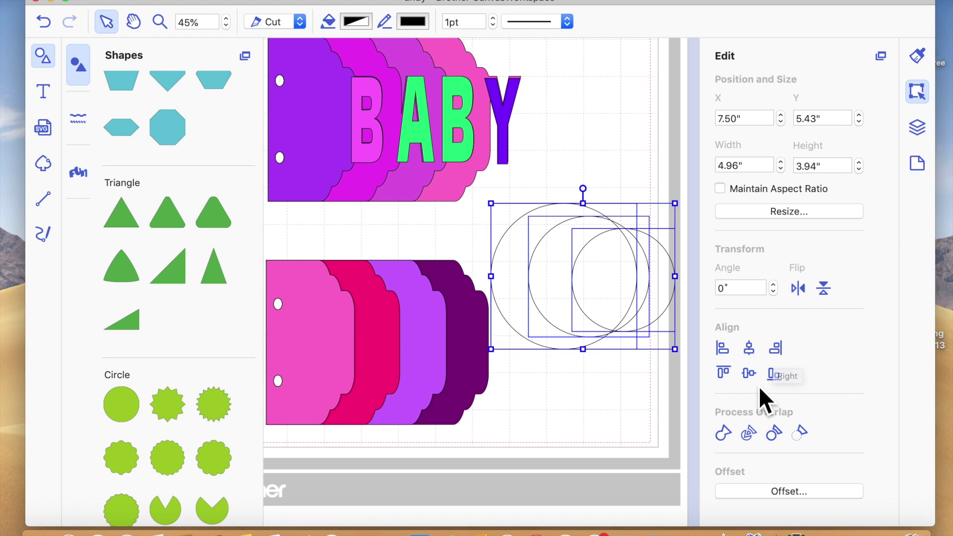
{"action": "left_click", "coordinate": [751, 374]}
{"action": "left_click", "coordinate": [724, 435]}
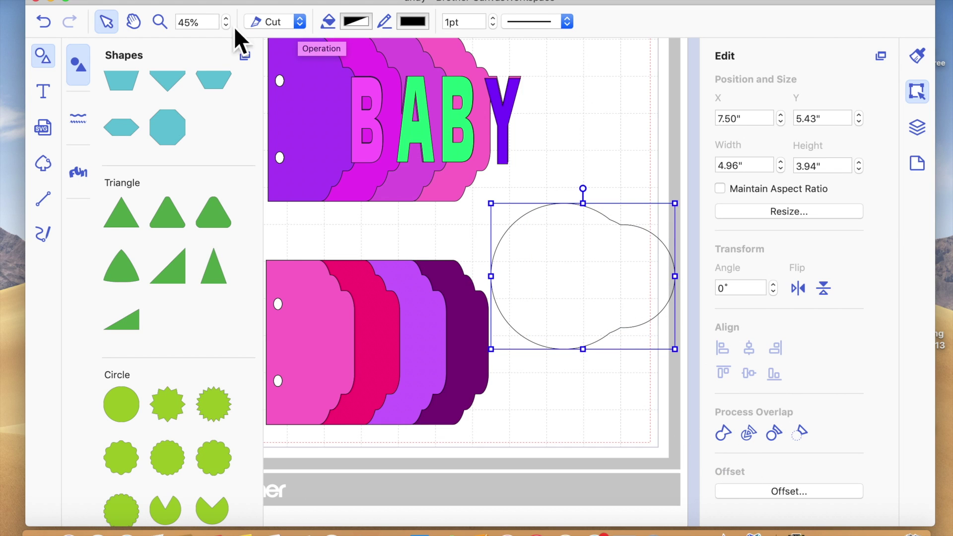
{"action": "left_click", "coordinate": [47, 22]}
Step: Reposition the middle and smallest circles and nudge the largest one down so the three overlap in a level row
{"action": "left_click_drag", "start_coordinate": [653, 293], "coordinate": [576, 269]}
{"action": "left_click_drag", "start_coordinate": [678, 288], "coordinate": [674, 289]}
{"action": "left_click", "coordinate": [630, 392]}
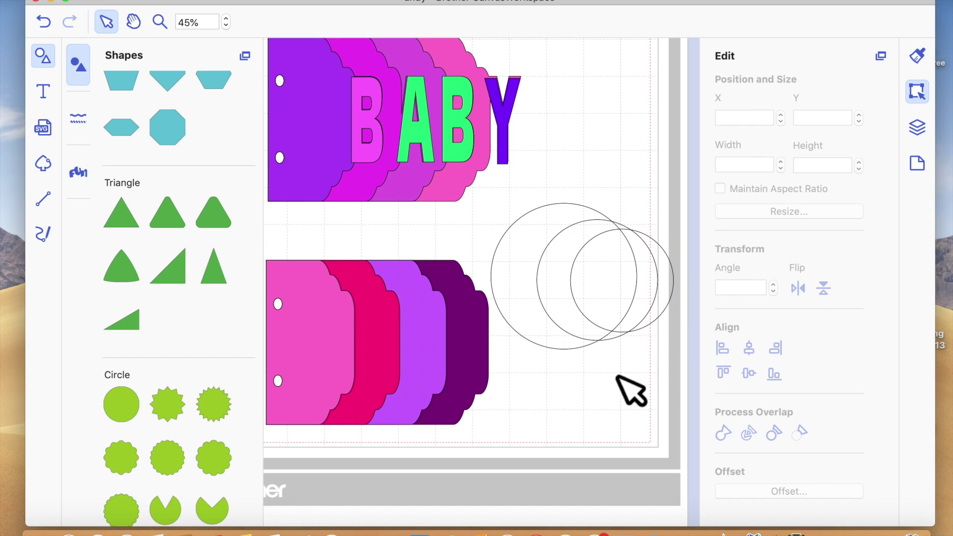
{"action": "left_click", "coordinate": [619, 352]}
{"action": "left_click_drag", "start_coordinate": [617, 366], "coordinate": [610, 360]}
{"action": "left_click", "coordinate": [663, 437]}
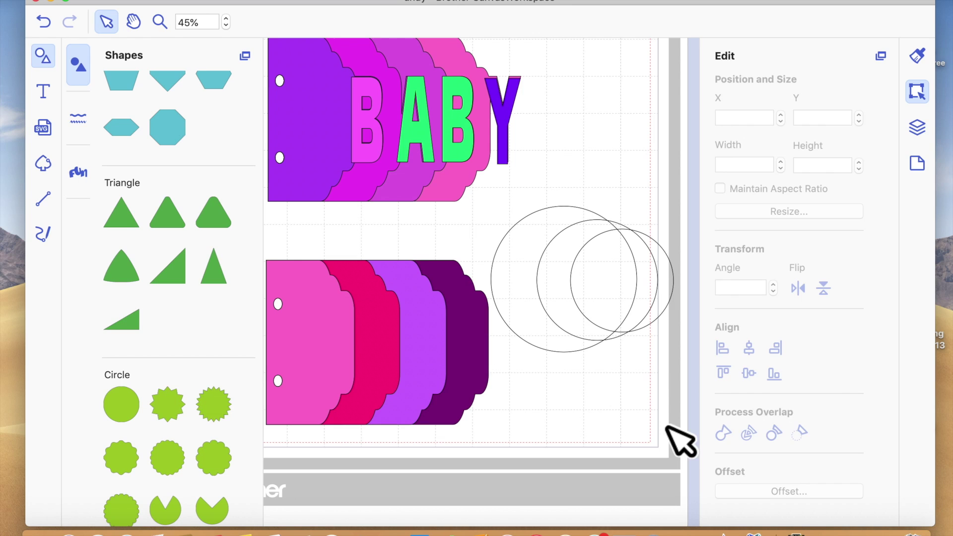
Step: Stretch the largest circle to about 4.53 in tall and stretch the smallest circle downward into a taller oval
{"action": "left_click", "coordinate": [596, 312]}
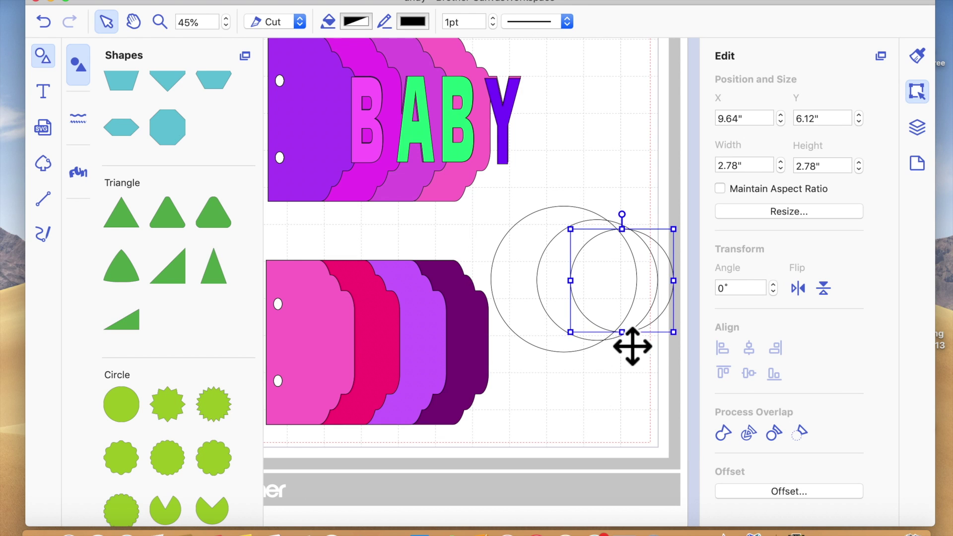
{"action": "left_click_drag", "start_coordinate": [639, 351], "coordinate": [640, 356]}
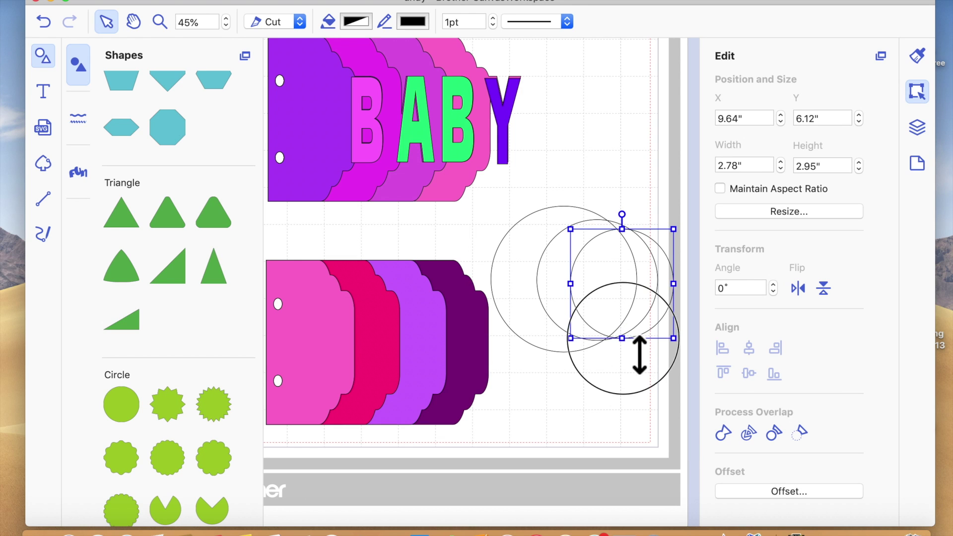
{"action": "left_click", "coordinate": [564, 360]}
{"action": "left_click", "coordinate": [569, 361]}
{"action": "left_click_drag", "start_coordinate": [575, 358], "coordinate": [579, 389]}
{"action": "left_click_drag", "start_coordinate": [584, 357], "coordinate": [625, 354]}
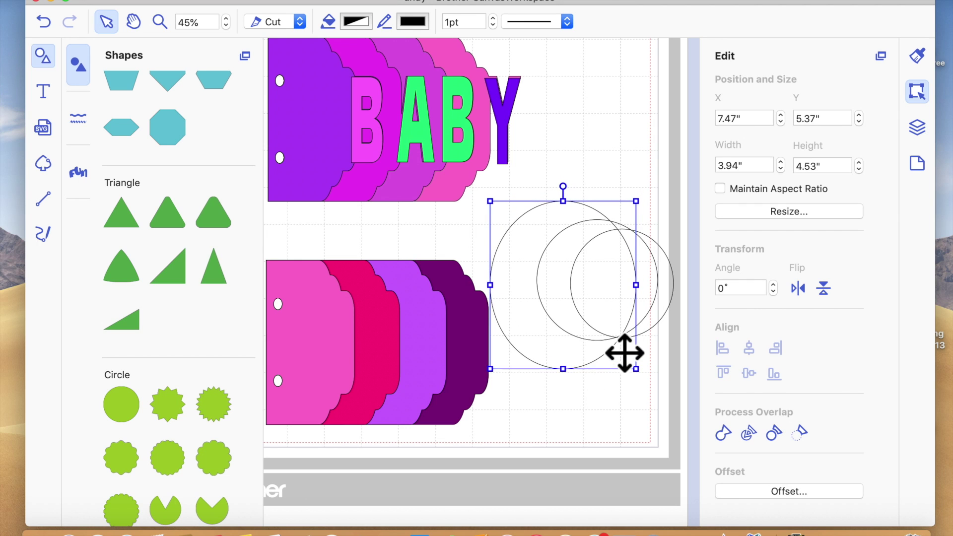
{"action": "left_click", "coordinate": [656, 316]}
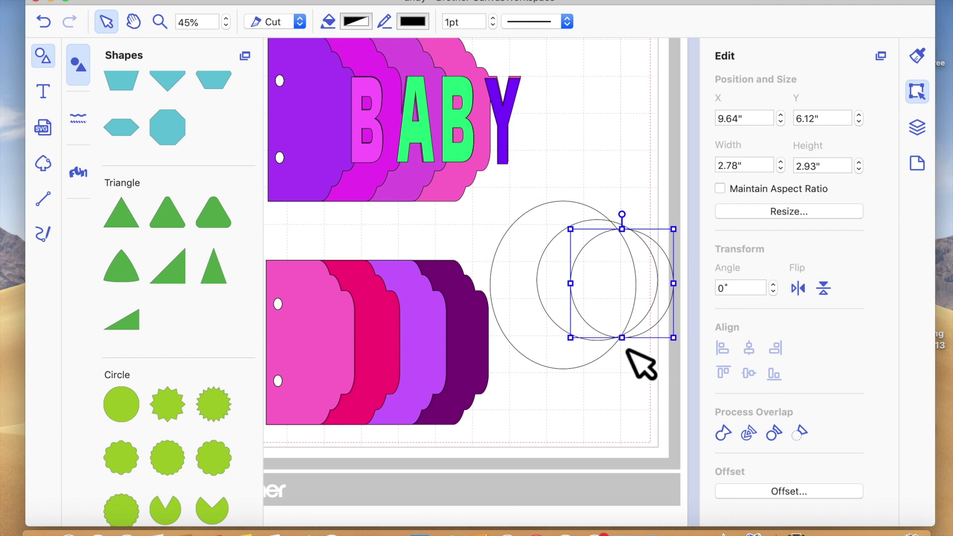
{"action": "left_click_drag", "start_coordinate": [636, 356], "coordinate": [636, 369]}
{"action": "double_click", "coordinate": [645, 311]}
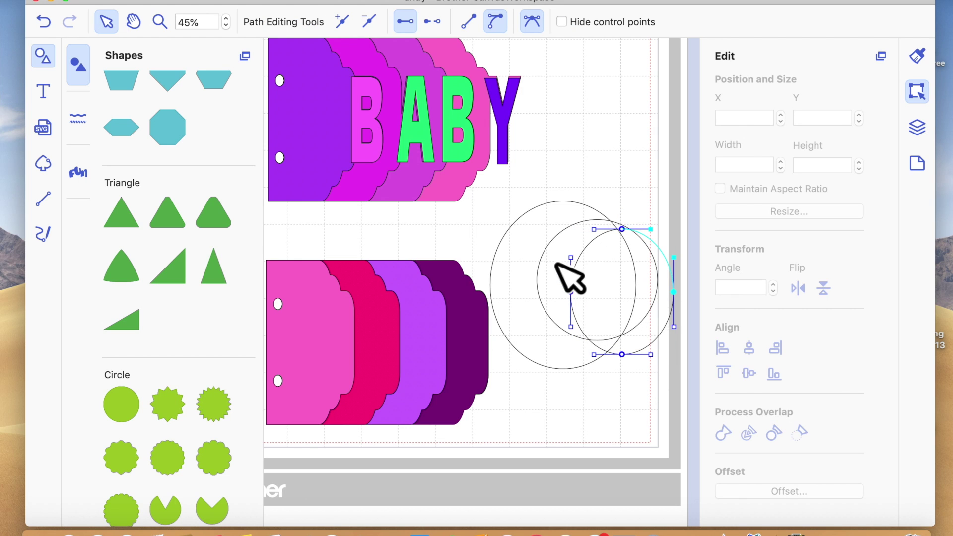
{"action": "left_click", "coordinate": [578, 272]}
Step: Move the 3.26 in circle to the outer end and flatten it to about 2.66 in tall, overlapping the other ovals
{"action": "left_click", "coordinate": [595, 248]}
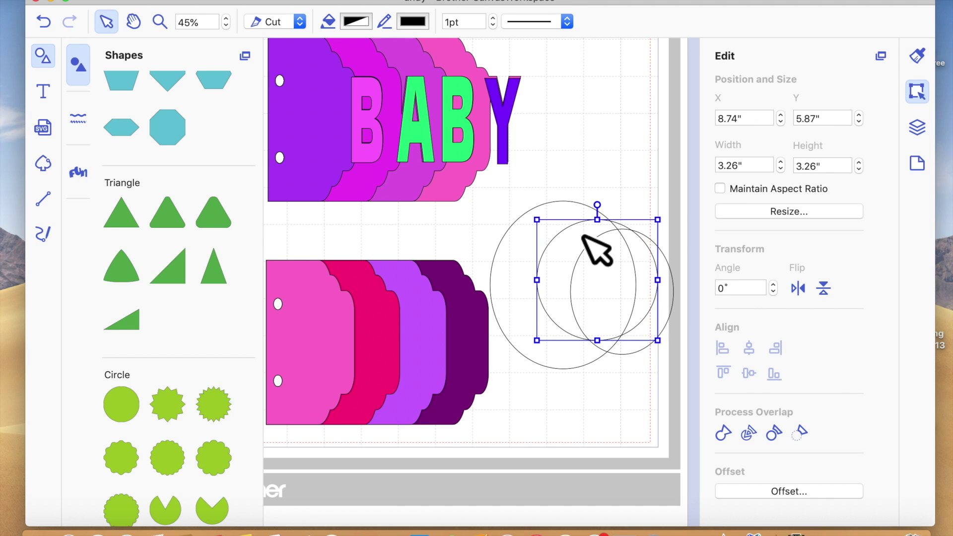
{"action": "left_click_drag", "start_coordinate": [596, 247], "coordinate": [657, 272]}
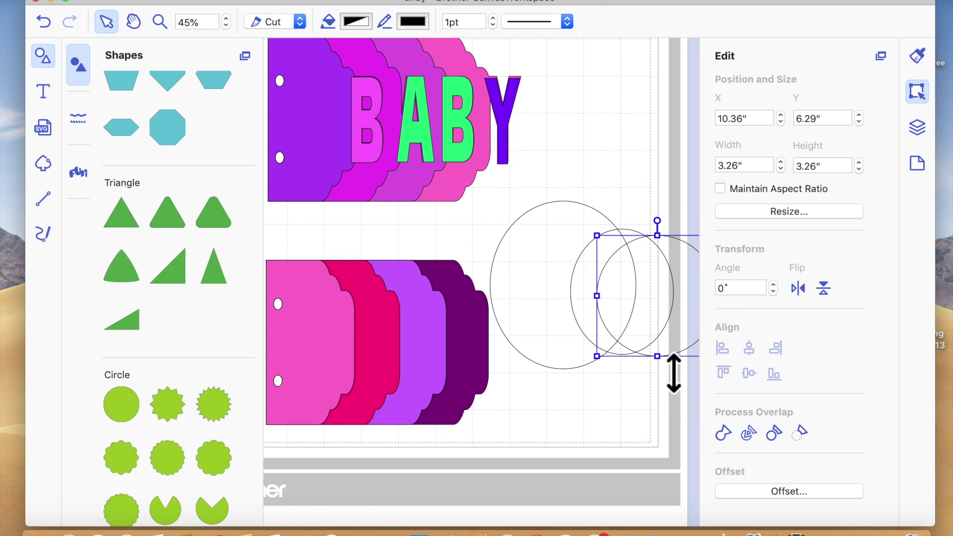
{"action": "left_click", "coordinate": [667, 317]}
{"action": "mouse_move", "coordinate": [667, 316]}
{"action": "left_mouse_down"}
{"action": "mouse_move", "coordinate": [664, 305]}
{"action": "mouse_move", "coordinate": [711, 320]}
{"action": "mouse_move", "coordinate": [673, 323]}
{"action": "left_mouse_up"}
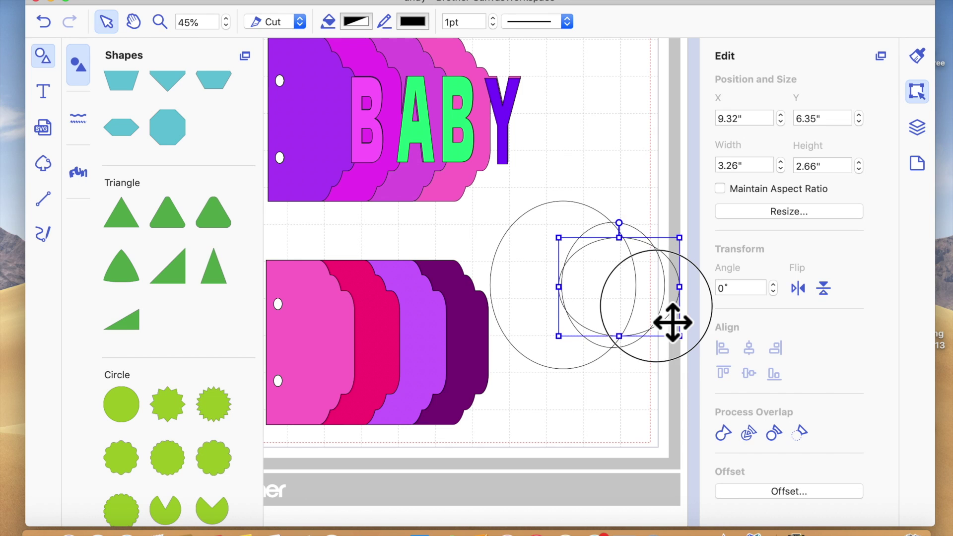
Step: Try welding the three overlapping ovals without aligning them, and undo the weld
{"action": "left_click", "coordinate": [677, 432]}
{"action": "left_click_drag", "start_coordinate": [543, 124], "coordinate": [690, 372]}
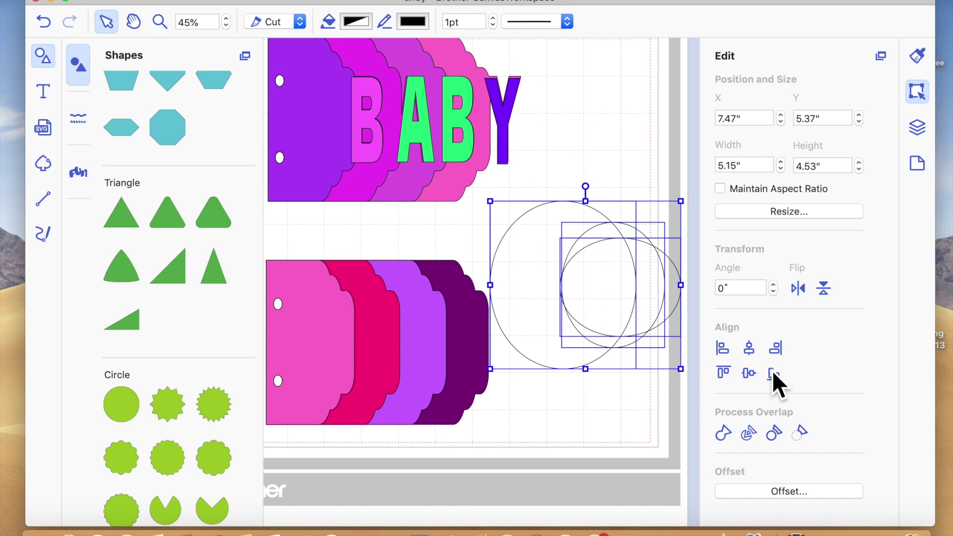
{"action": "left_click", "coordinate": [725, 433]}
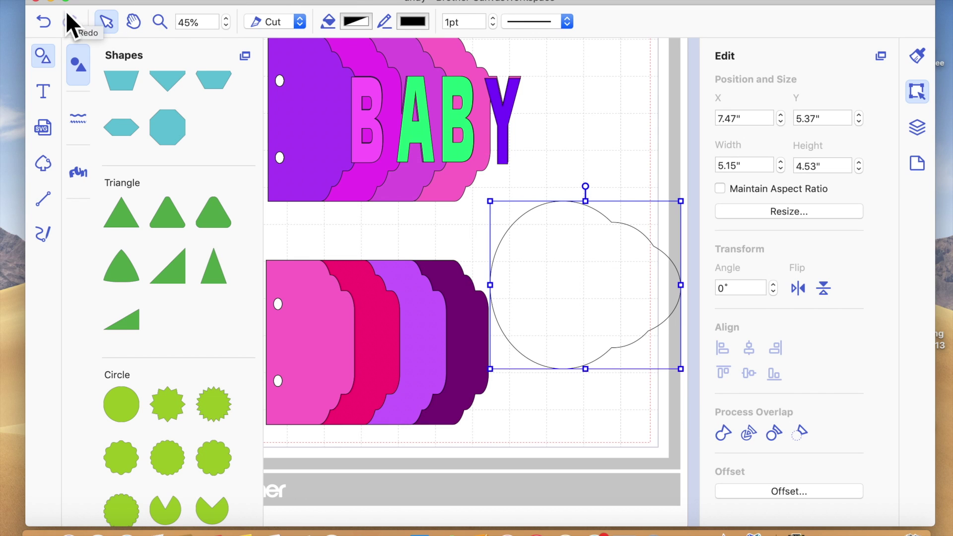
{"action": "left_click", "coordinate": [44, 22]}
Step: Align the three ovals on their vertical centers, weld them into one shape, and move it toward the tags
{"action": "left_click_drag", "start_coordinate": [553, 164], "coordinate": [670, 286]}
{"action": "left_click", "coordinate": [751, 375]}
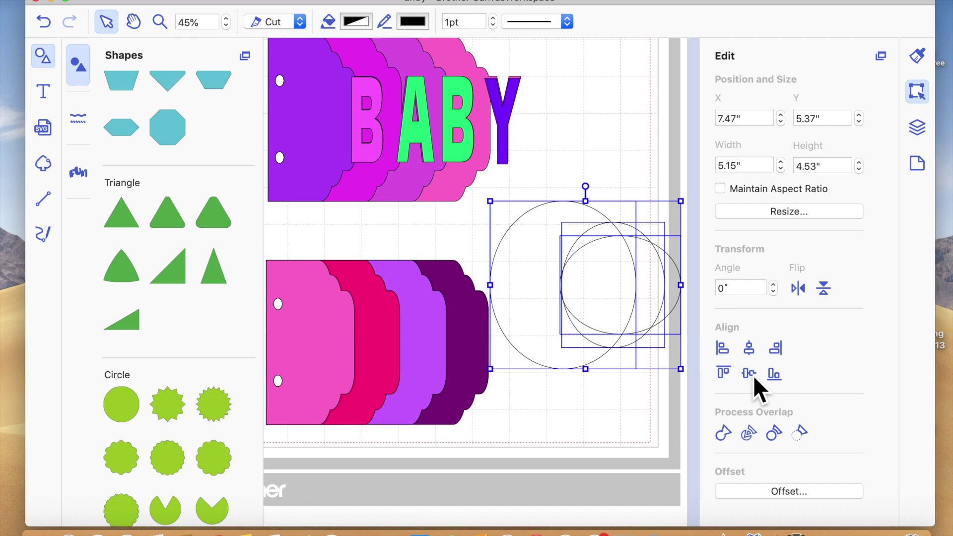
{"action": "left_click", "coordinate": [724, 434]}
{"action": "left_click", "coordinate": [602, 388]}
{"action": "left_click_drag", "start_coordinate": [639, 308], "coordinate": [568, 289]}
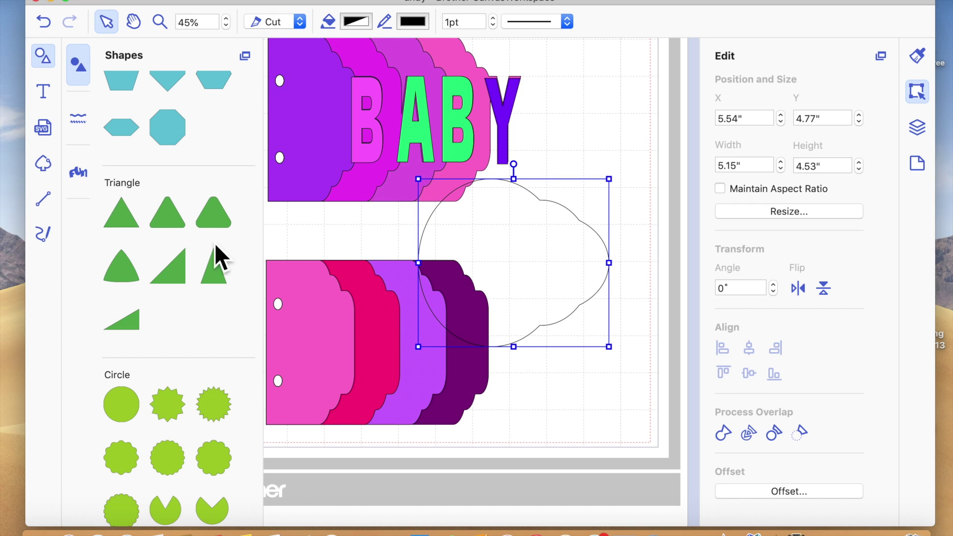
{"action": "scroll", "coordinate": [127, 99], "scroll_direction": "up", "scroll_amount": 3}
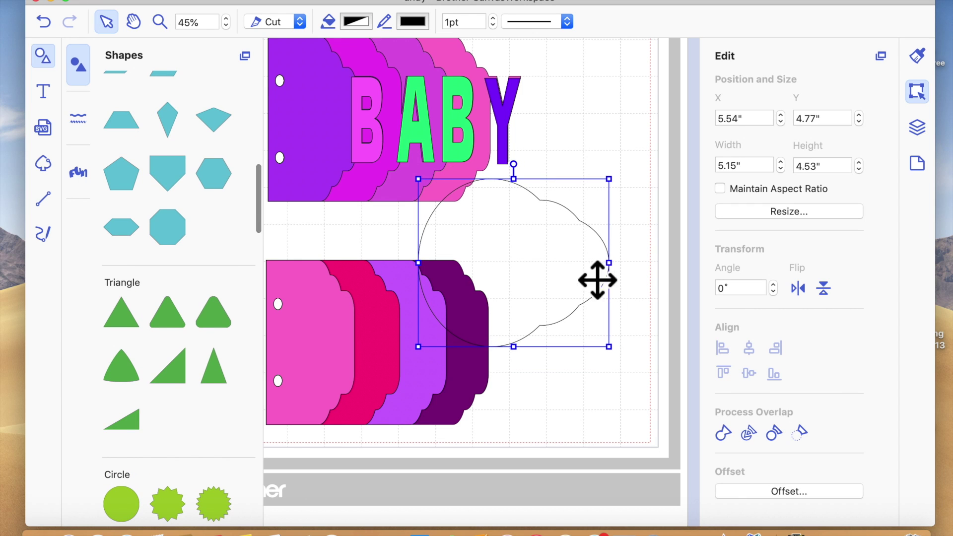
{"action": "mouse_move", "coordinate": [533, 291]}
{"action": "left_mouse_down"}
{"action": "mouse_move", "coordinate": [557, 276]}
{"action": "mouse_move", "coordinate": [531, 281]}
{"action": "left_mouse_up"}
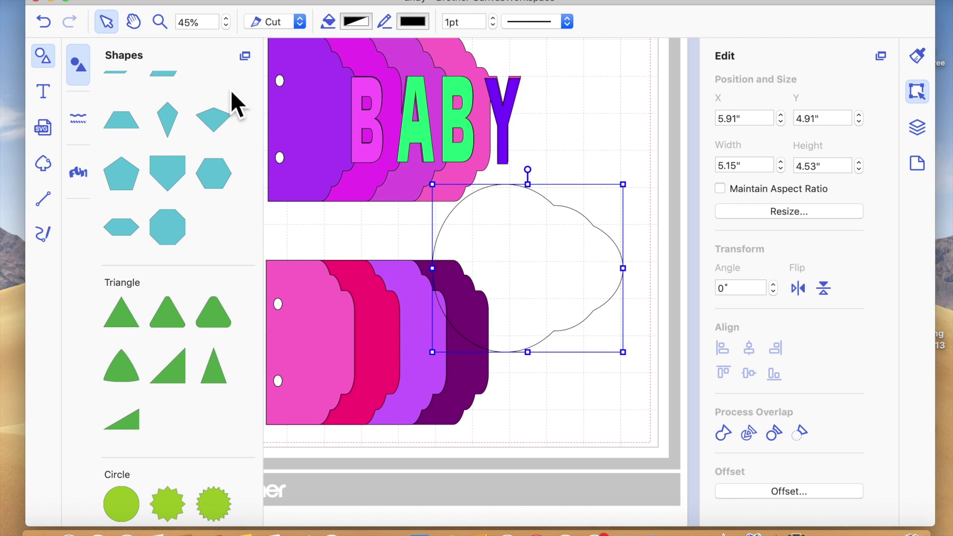
Step: Add a 3.94 in square over the outermost tip of the welded shape and subtract it to cut the end flat
{"action": "left_click", "coordinate": [50, 62]}
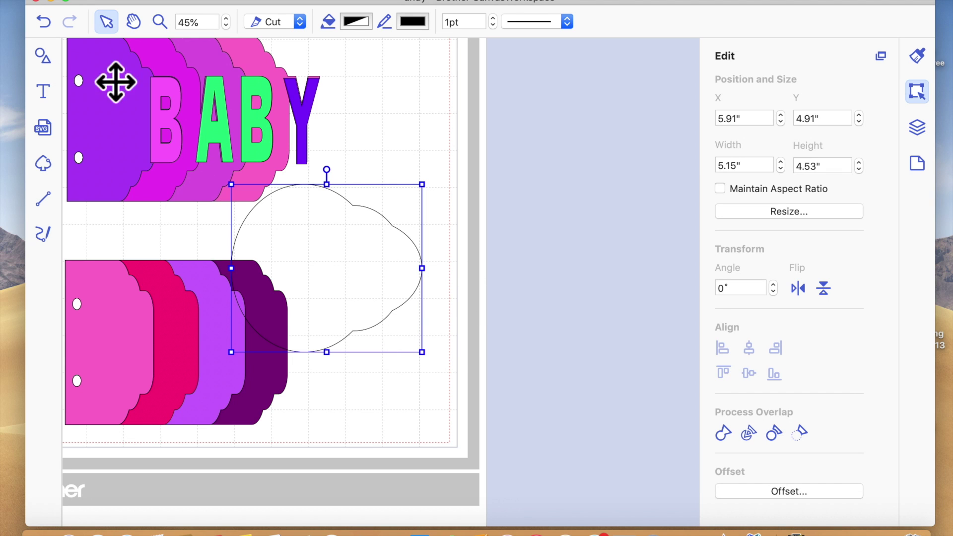
{"action": "left_click", "coordinate": [51, 62]}
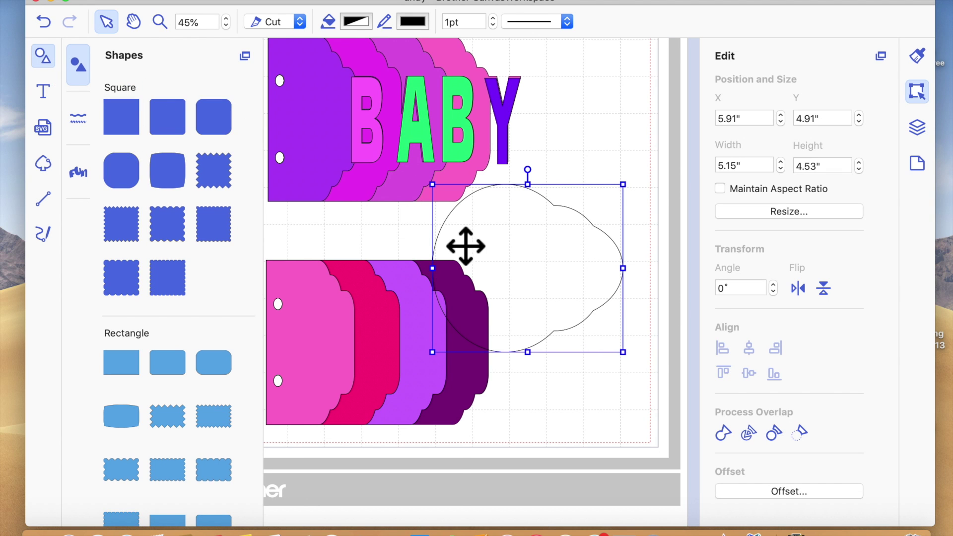
{"action": "left_click_drag", "start_coordinate": [186, 115], "coordinate": [660, 138]}
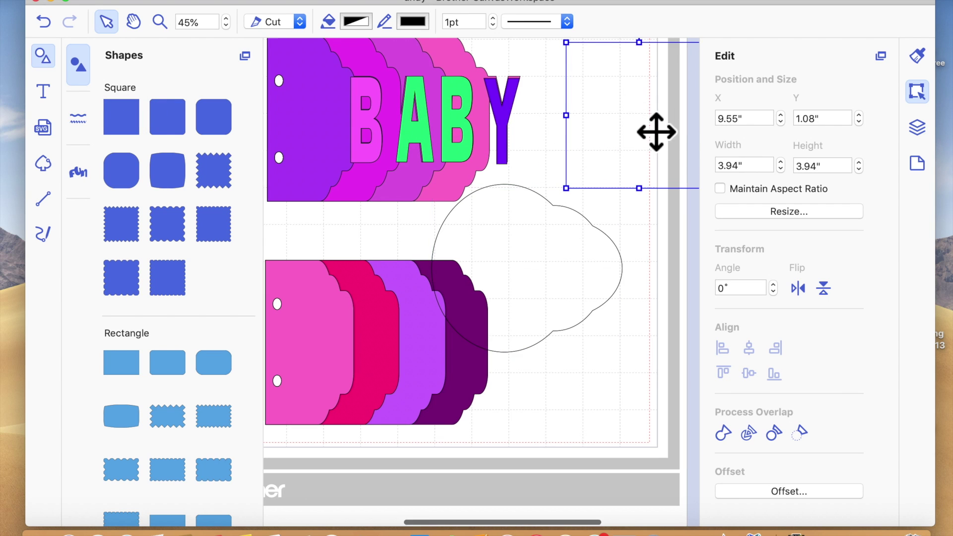
{"action": "scroll", "coordinate": [659, 139], "scroll_direction": "right", "scroll_amount": 3}
{"action": "left_click_drag", "start_coordinate": [574, 280], "coordinate": [617, 295]}
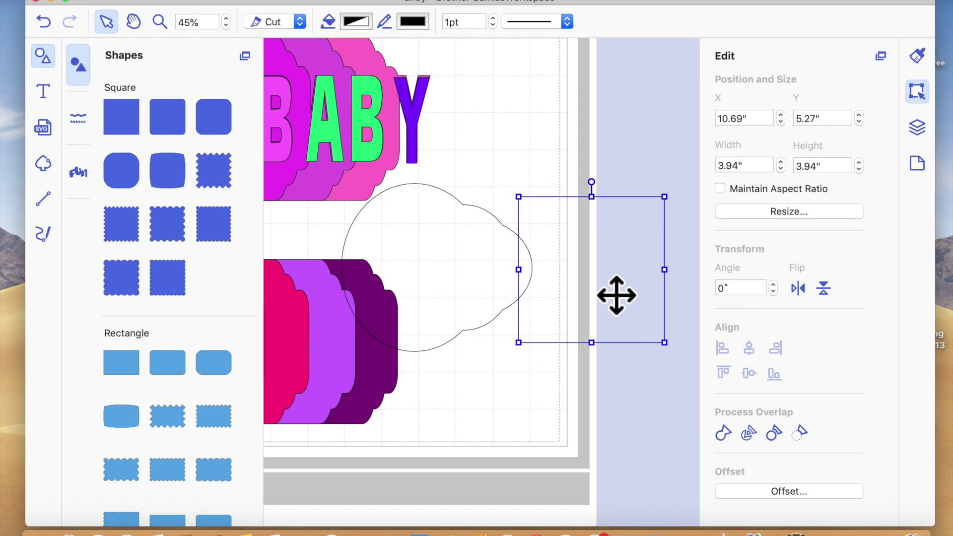
{"action": "left_click", "coordinate": [511, 308], "text": "shift"}
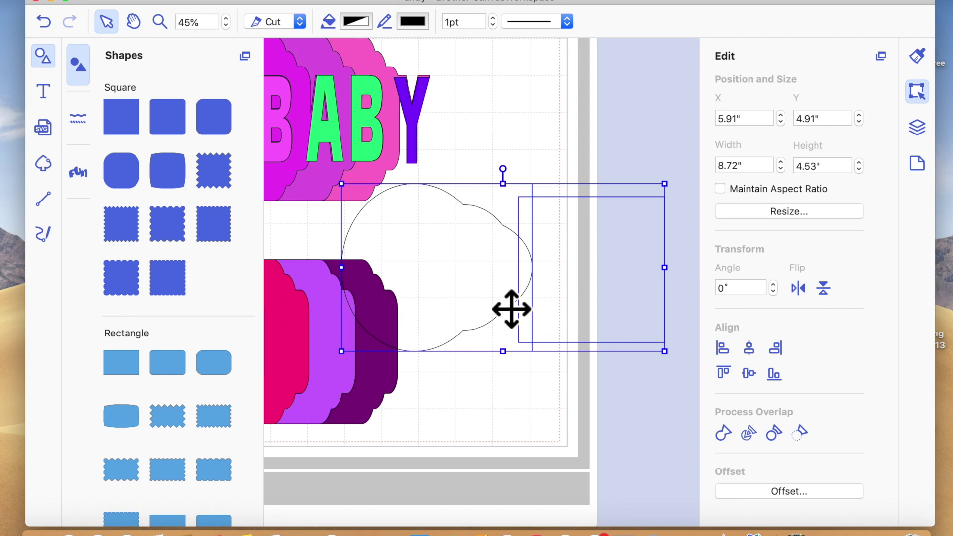
{"action": "left_click", "coordinate": [807, 444]}
{"action": "left_click", "coordinate": [585, 448]}
Step: Narrow the trimmed scalloped shape to about 2.47 in wide and place it in the empty area beside the tags
{"action": "left_click_drag", "start_coordinate": [468, 297], "coordinate": [524, 292]}
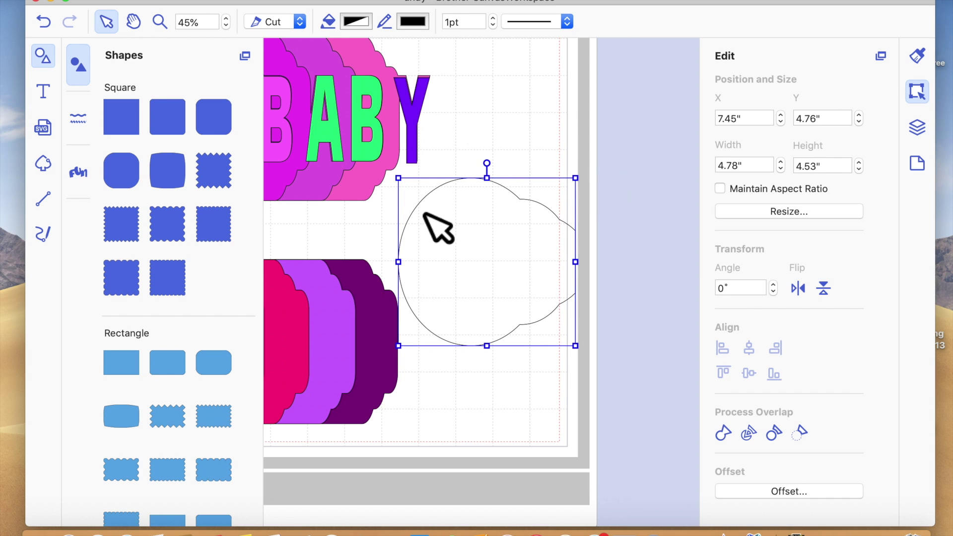
{"action": "left_click_drag", "start_coordinate": [413, 279], "coordinate": [501, 287]}
{"action": "left_click", "coordinate": [546, 437]}
{"action": "left_click_drag", "start_coordinate": [536, 312], "coordinate": [489, 303]}
{"action": "left_click", "coordinate": [598, 348]}
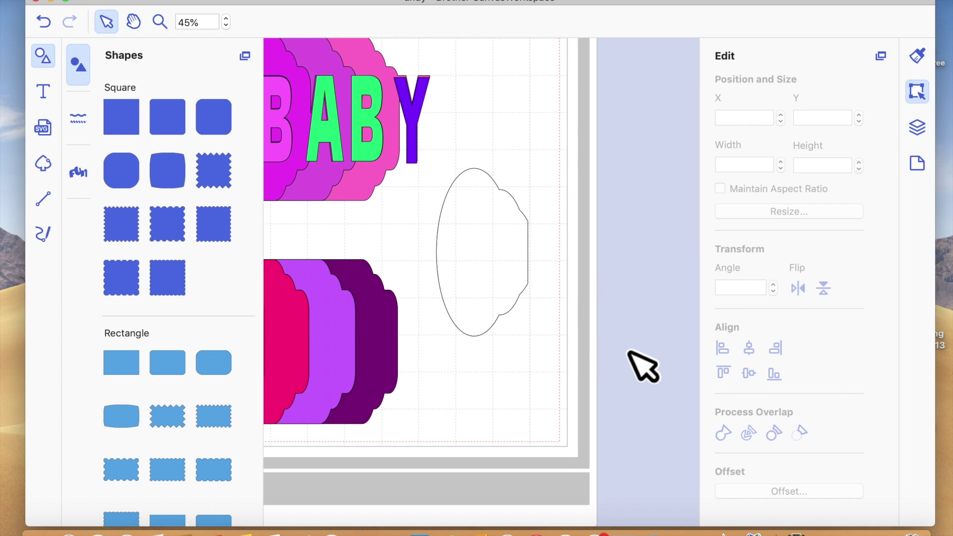
Step: Add a square overlapping the back of the scalloped shape and set the height of both to 4.5 in
{"action": "left_click_drag", "start_coordinate": [121, 119], "coordinate": [437, 213]}
{"action": "left_click_drag", "start_coordinate": [451, 261], "coordinate": [448, 291]}
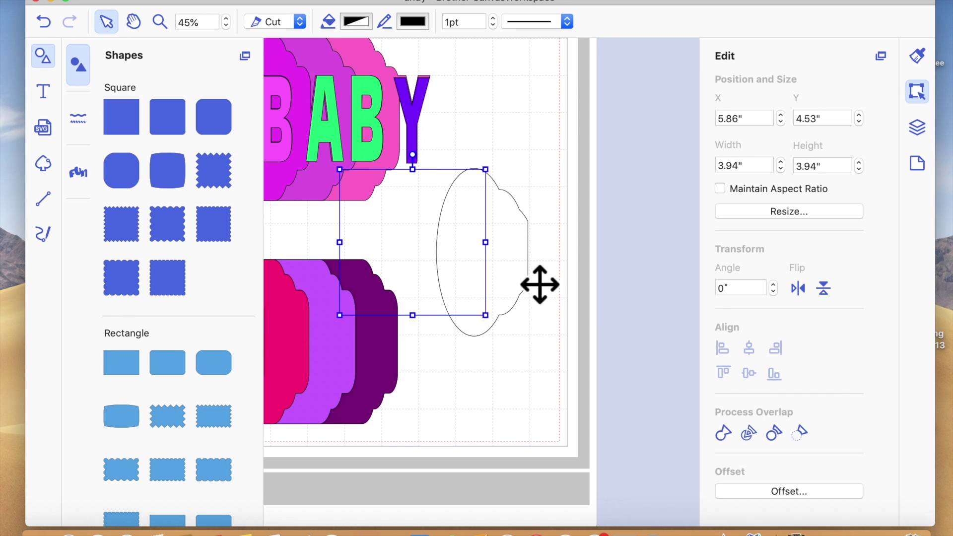
{"action": "left_click", "coordinate": [535, 283]}
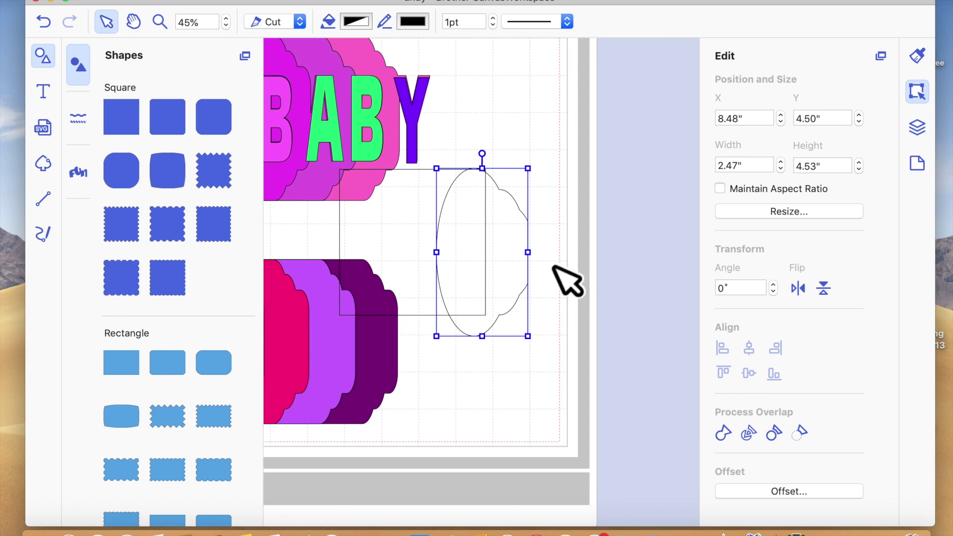
{"action": "left_click", "coordinate": [829, 166]}
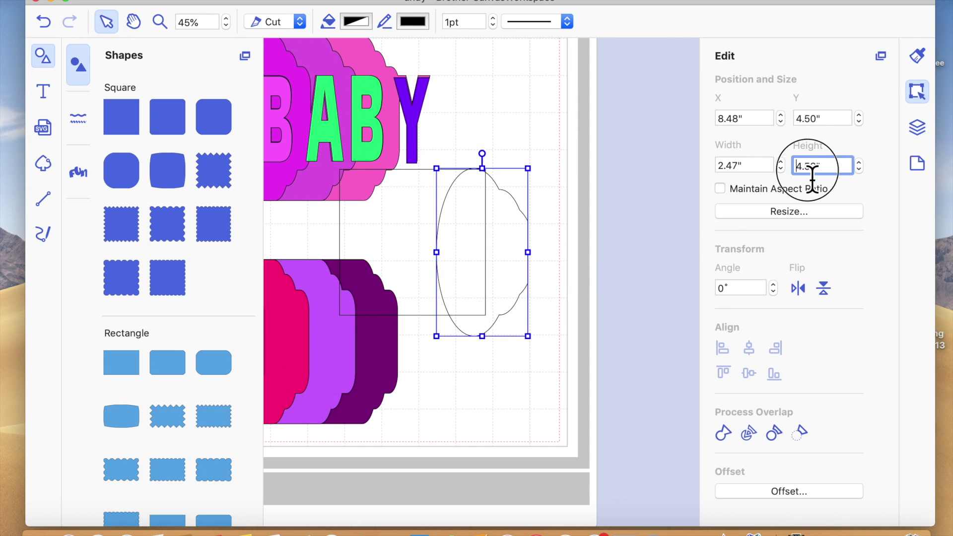
{"action": "triple_click", "coordinate": [840, 174]}
{"action": "type", "text": "4.5"}
{"action": "left_click", "coordinate": [526, 404]}
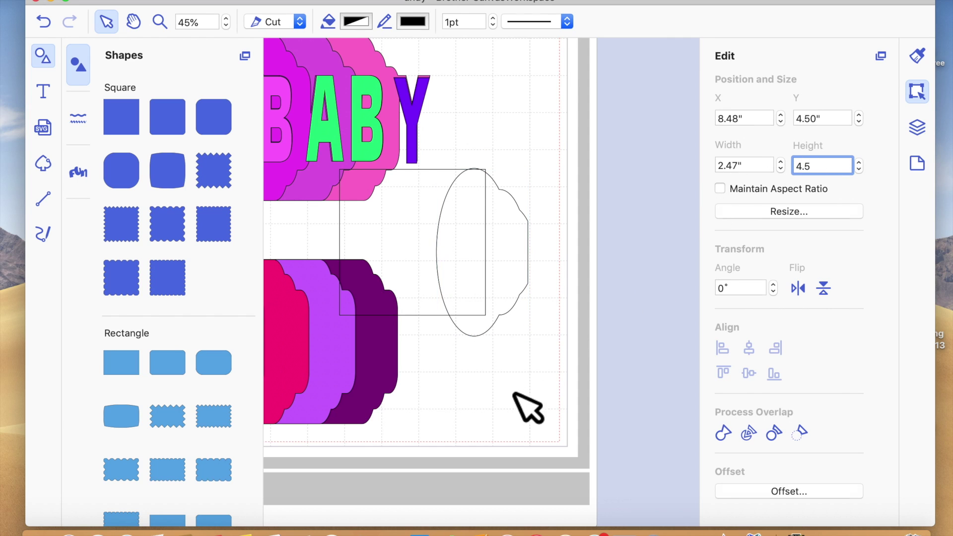
{"action": "left_click", "coordinate": [451, 255]}
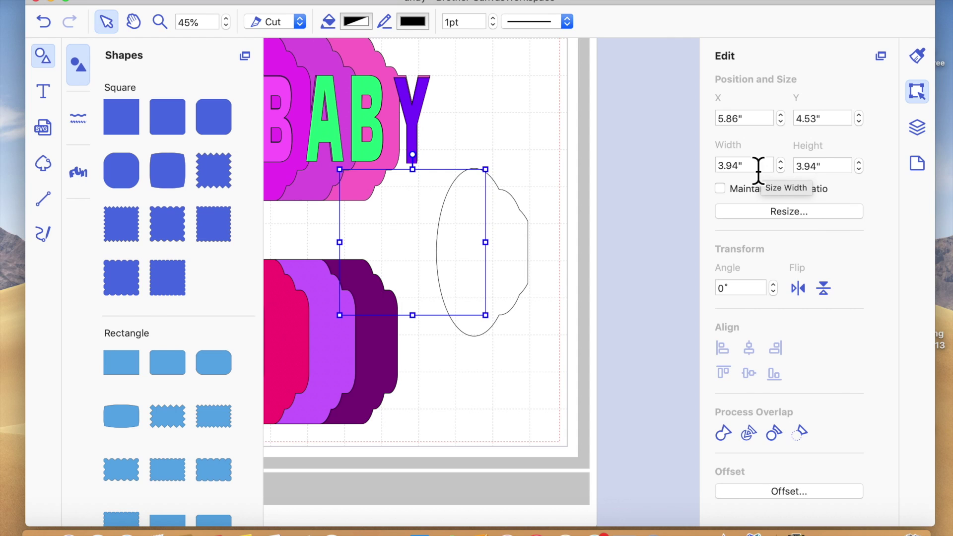
{"action": "triple_click", "coordinate": [822, 168]}
{"action": "type", "text": "4.5"}
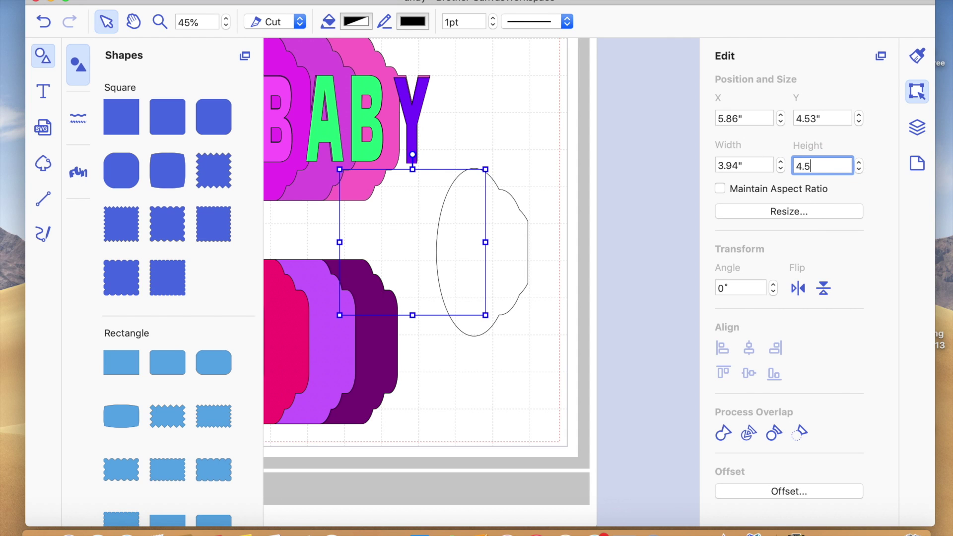
{"action": "key", "text": "Return"}
Step: Weld the square to the back of the scalloped shape, forming a tag about 5.35 in wide, and move it beside the BABY tags
{"action": "left_click_drag", "start_coordinate": [515, 278], "coordinate": [585, 249]}
{"action": "left_click", "coordinate": [581, 365]}
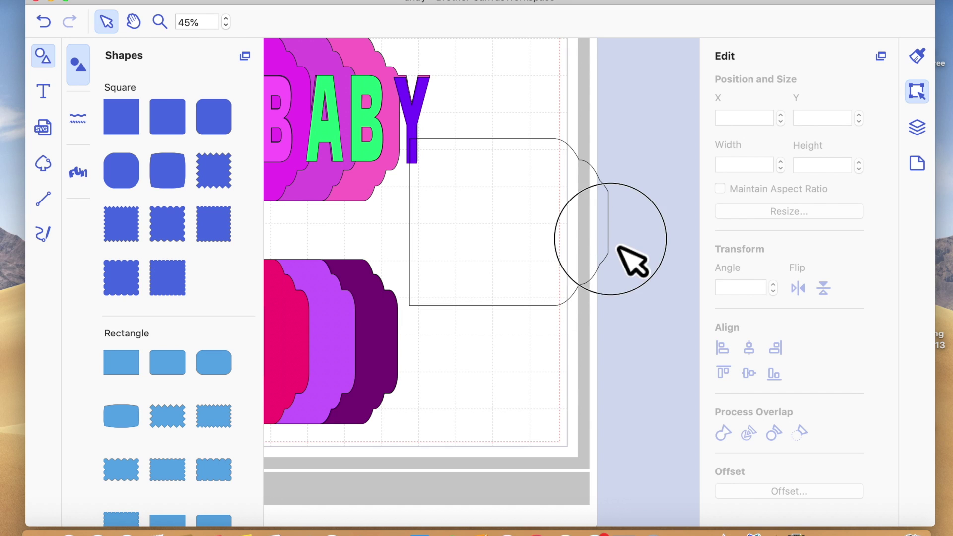
{"action": "left_click_drag", "start_coordinate": [517, 243], "coordinate": [552, 227]}
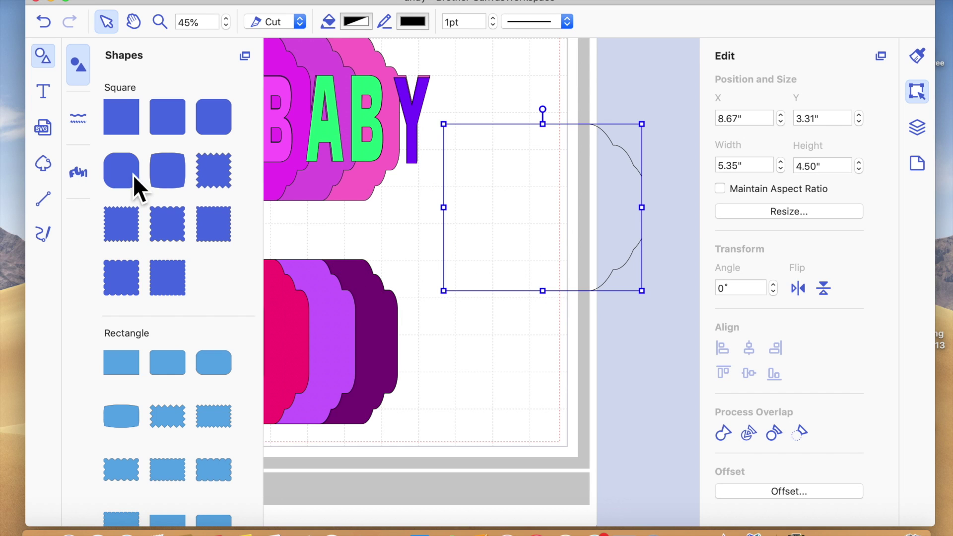
{"action": "left_click", "coordinate": [47, 59]}
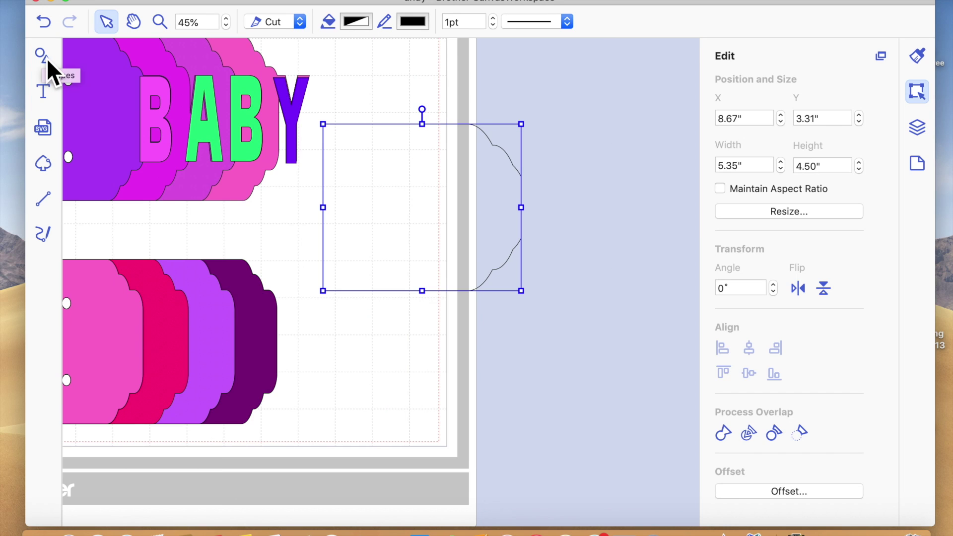